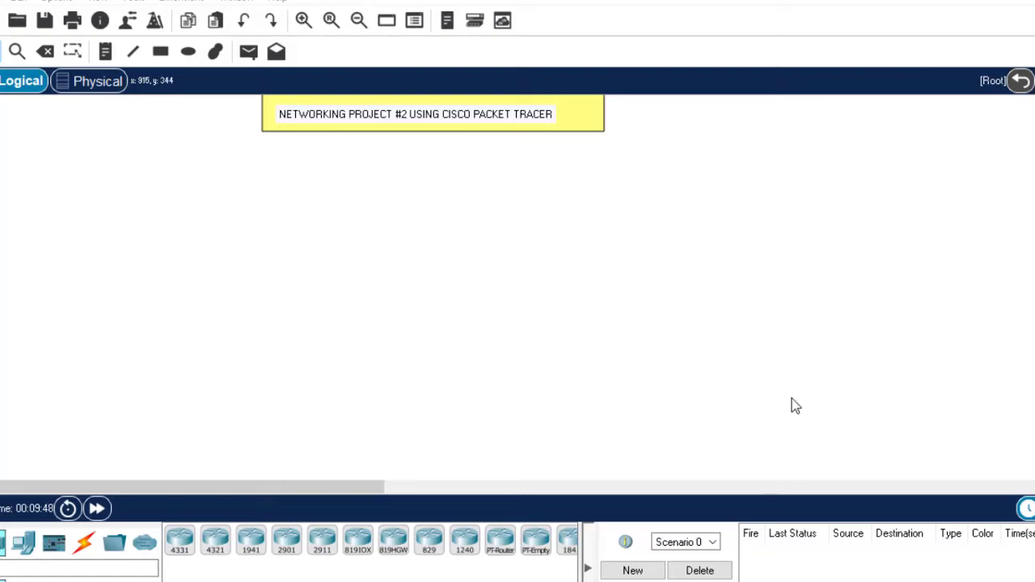
Step: Place a 2911 router, put a 2960-24TT switch below Router0, and check the requirements document
{"action": "key", "text": "alt+Tab"}
{"action": "left_click_drag", "start_coordinate": [321, 547], "coordinate": [443, 174]}
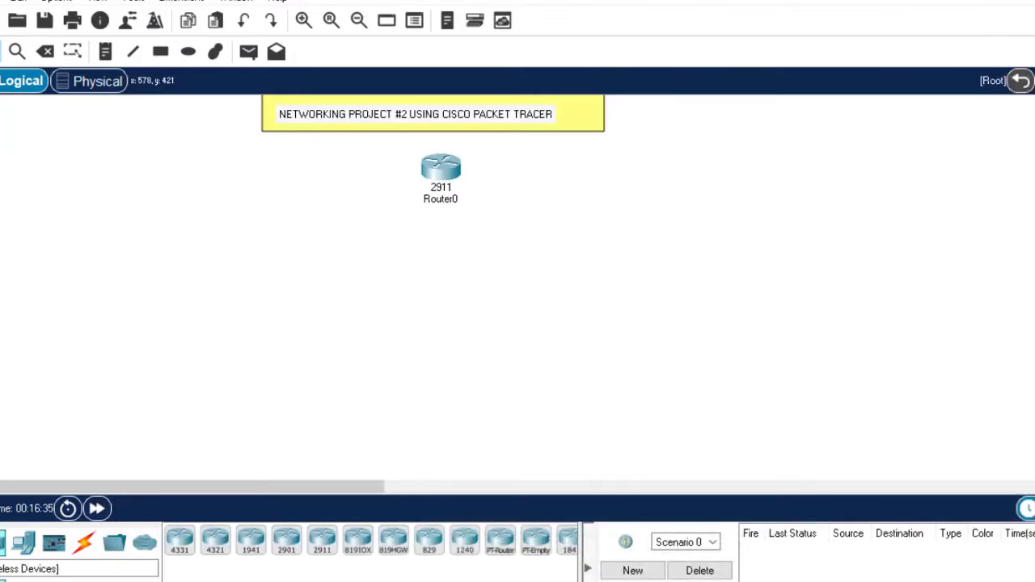
{"action": "left_click_drag", "start_coordinate": [22, 542], "coordinate": [429, 299]}
{"action": "left_click", "coordinate": [432, 270]}
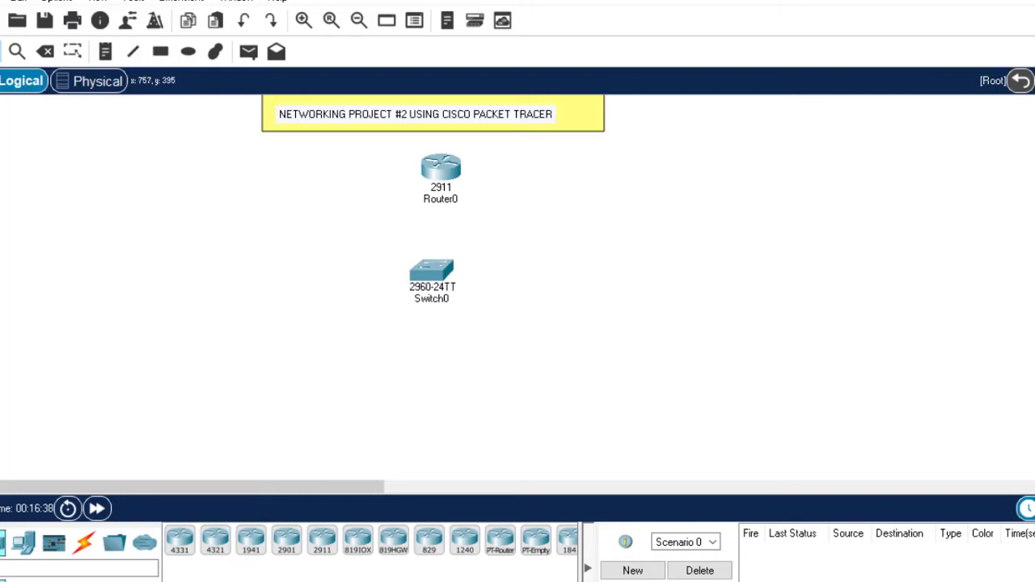
{"action": "key", "text": "alt+Tab"}
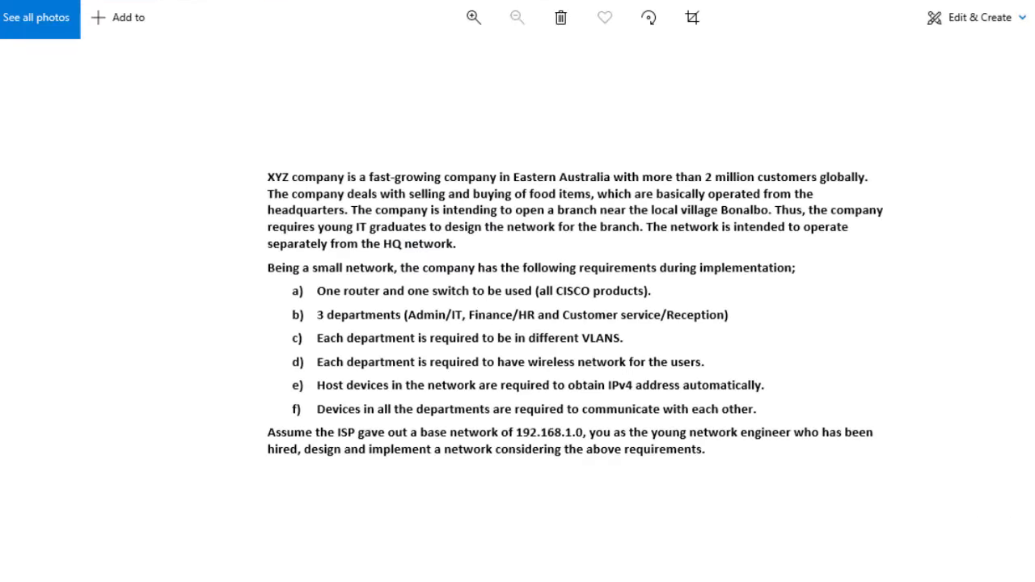
{"action": "key", "text": "alt+Tab"}
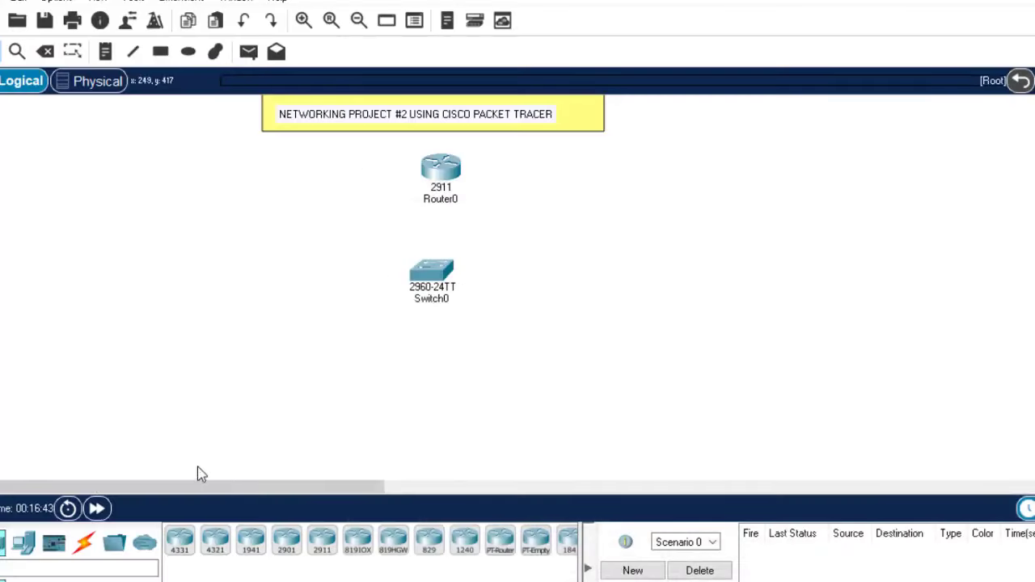
Step: Add three PC-PT hosts, each with a Printer-PT beside it, at left, bottom and right
{"action": "left_click", "coordinate": [23, 542]}
{"action": "left_click_drag", "start_coordinate": [179, 540], "coordinate": [121, 283]}
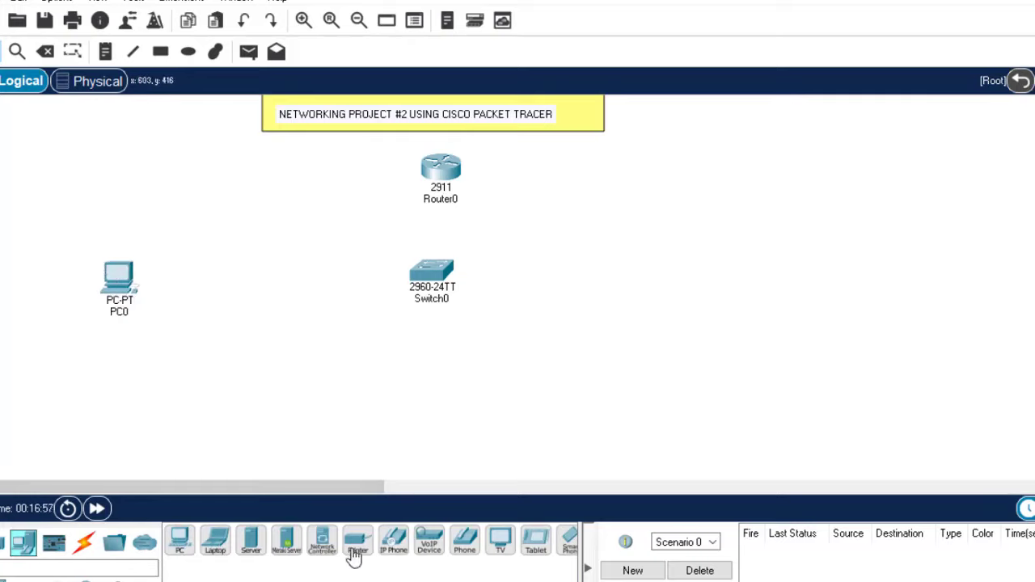
{"action": "left_click_drag", "start_coordinate": [185, 286], "coordinate": [185, 289]}
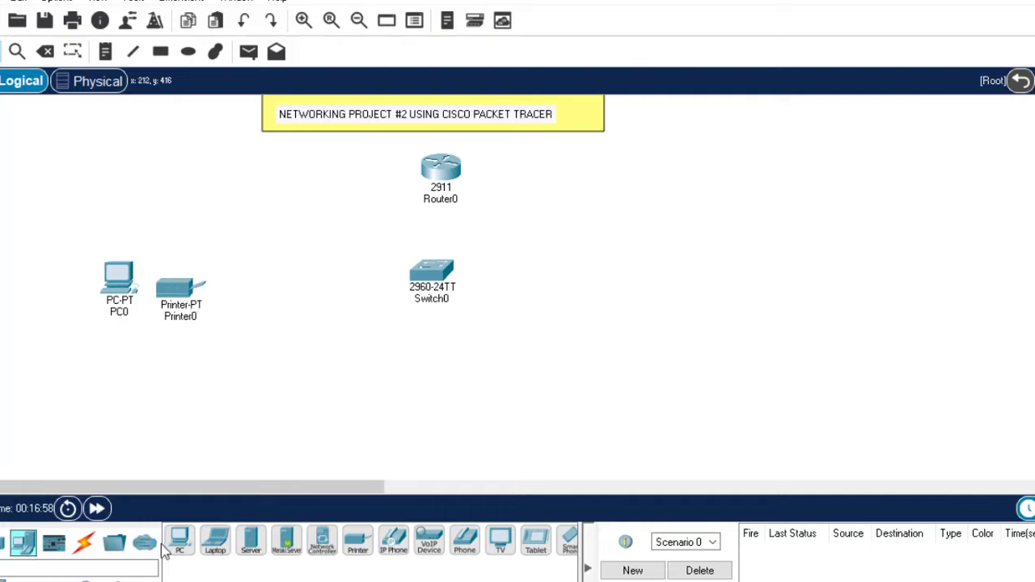
{"action": "left_click_drag", "start_coordinate": [179, 550], "coordinate": [346, 411]}
{"action": "left_click_drag", "start_coordinate": [358, 542], "coordinate": [396, 437]}
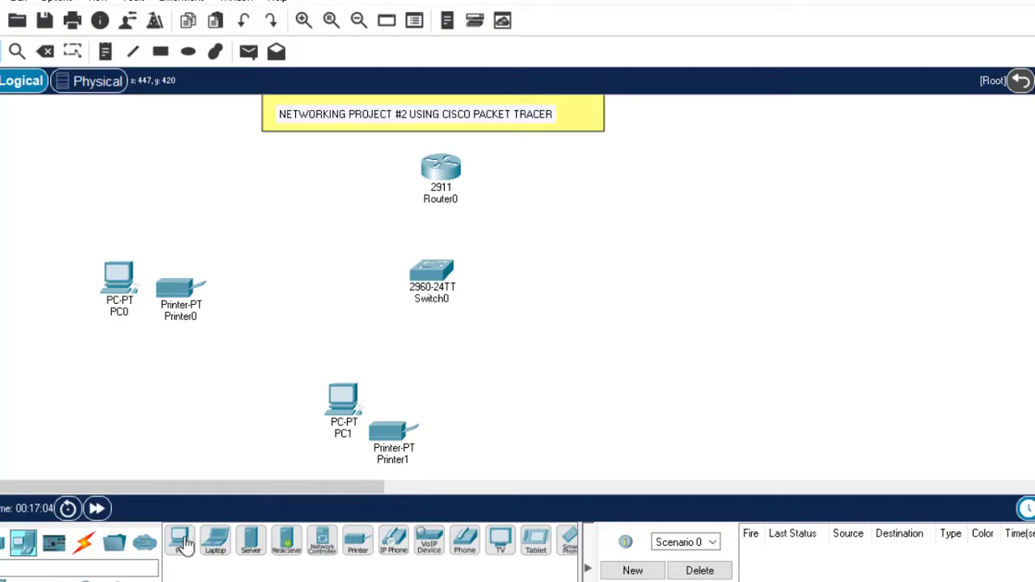
{"action": "mouse_move", "coordinate": [180, 540]}
{"action": "left_mouse_down"}
{"action": "mouse_move", "coordinate": [857, 214]}
{"action": "mouse_move", "coordinate": [732, 263]}
{"action": "left_mouse_up"}
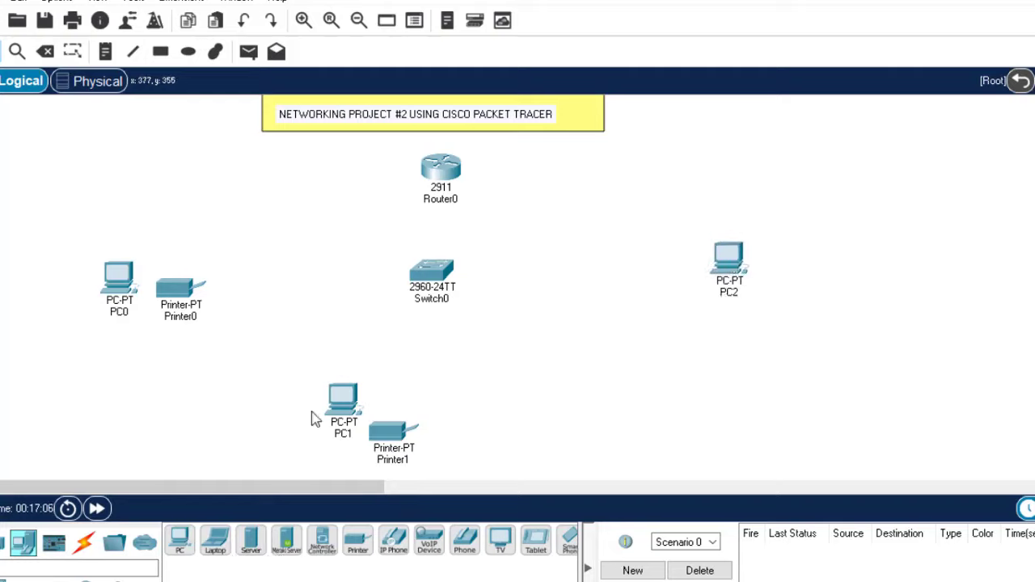
{"action": "mouse_move", "coordinate": [368, 548]}
{"action": "left_mouse_down"}
{"action": "mouse_move", "coordinate": [731, 273]}
{"action": "mouse_move", "coordinate": [755, 323]}
{"action": "mouse_move", "coordinate": [682, 335]}
{"action": "mouse_move", "coordinate": [839, 310]}
{"action": "mouse_move", "coordinate": [818, 310]}
{"action": "left_mouse_up"}
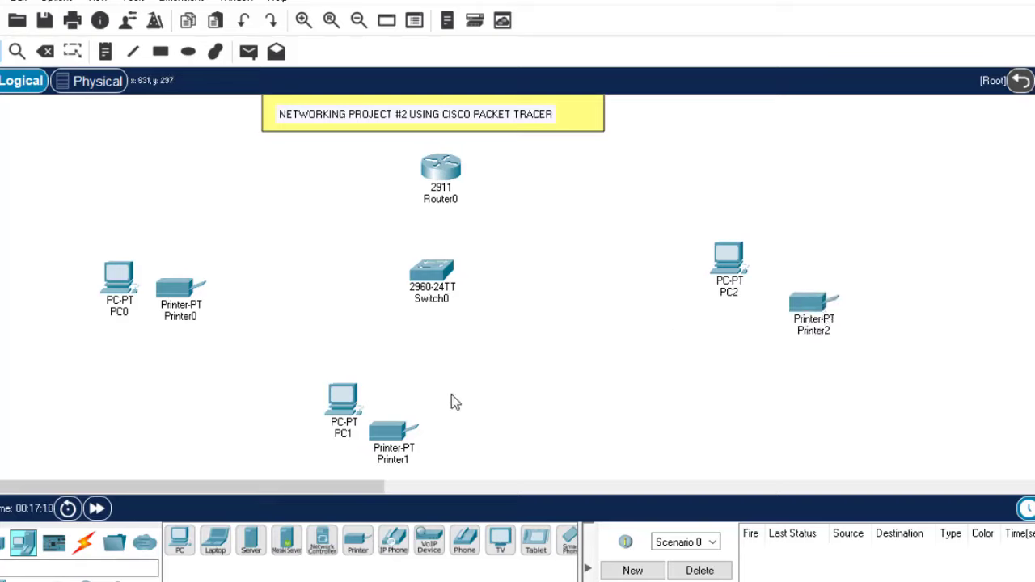
Step: Nudge Printer0, Printer1, PC0 and PC2 into tidy PC-printer pairs
{"action": "mouse_move", "coordinate": [393, 431]}
{"action": "left_mouse_down"}
{"action": "mouse_move", "coordinate": [404, 433]}
{"action": "mouse_move", "coordinate": [374, 432]}
{"action": "left_mouse_up"}
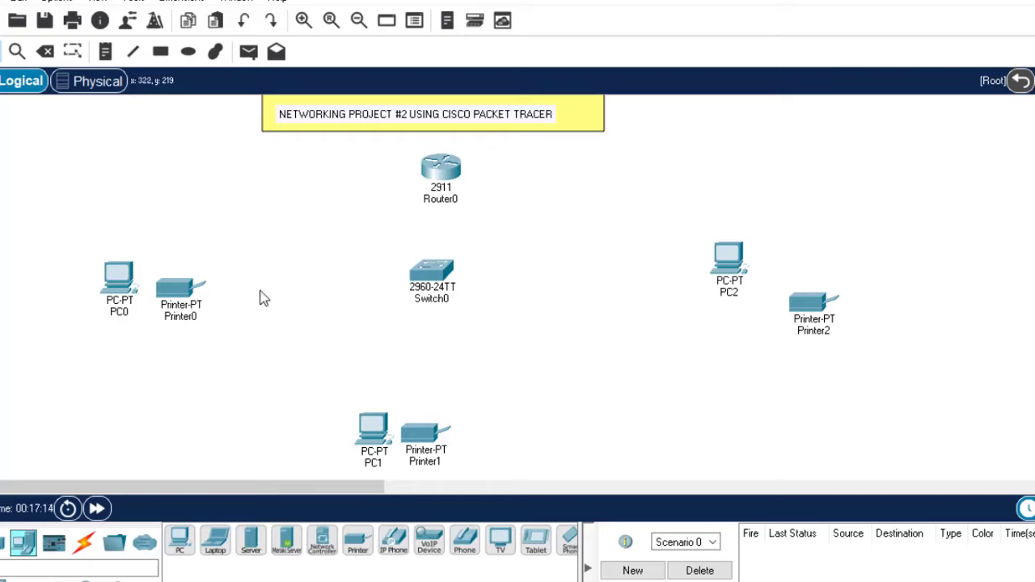
{"action": "left_click_drag", "start_coordinate": [194, 293], "coordinate": [192, 283]}
{"action": "left_click_drag", "start_coordinate": [115, 278], "coordinate": [99, 279]}
{"action": "left_click_drag", "start_coordinate": [186, 269], "coordinate": [177, 244]}
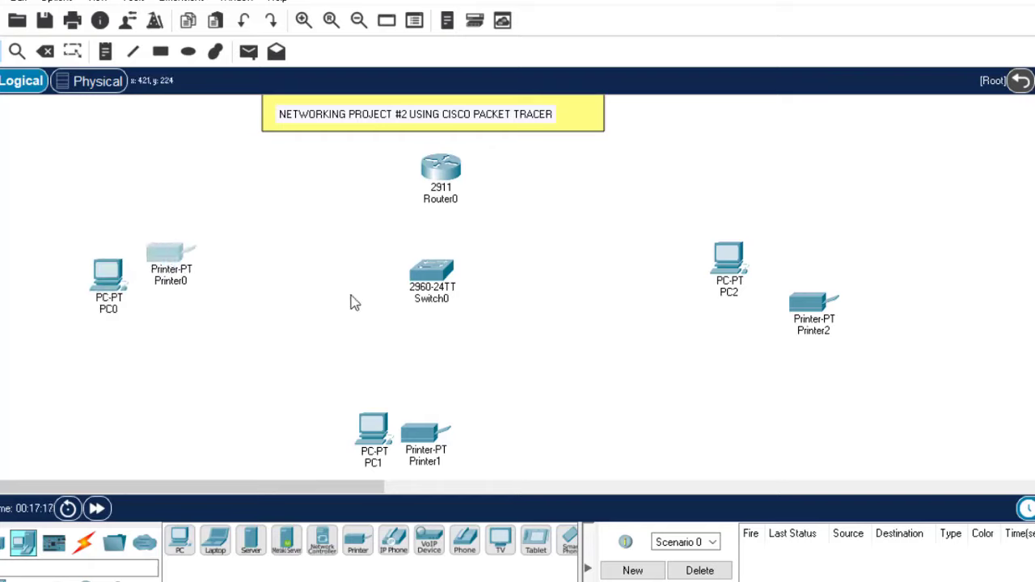
{"action": "left_click_drag", "start_coordinate": [729, 266], "coordinate": [748, 267]}
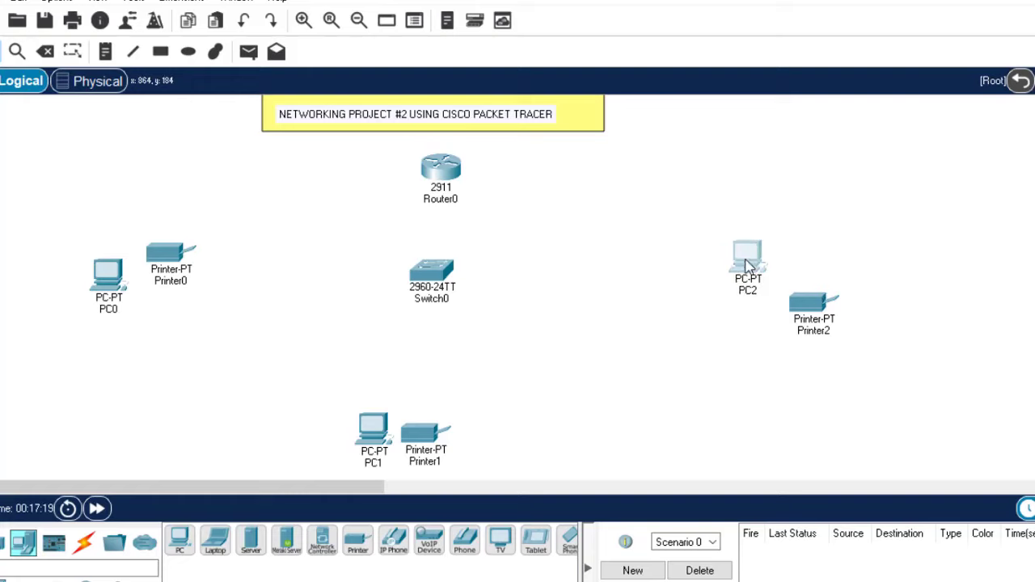
{"action": "left_click", "coordinate": [527, 391]}
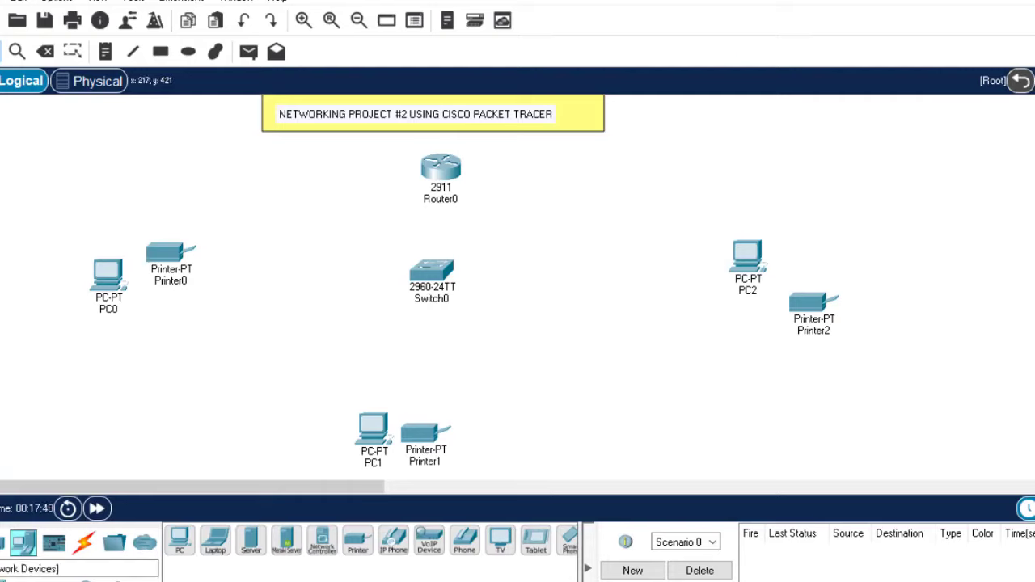
Step: Drag AccessPoint-PT devices from Wireless Devices beside the PC-printer groups, starting above PC0
{"action": "left_click", "coordinate": [4, 542]}
{"action": "left_click", "coordinate": [83, 579]}
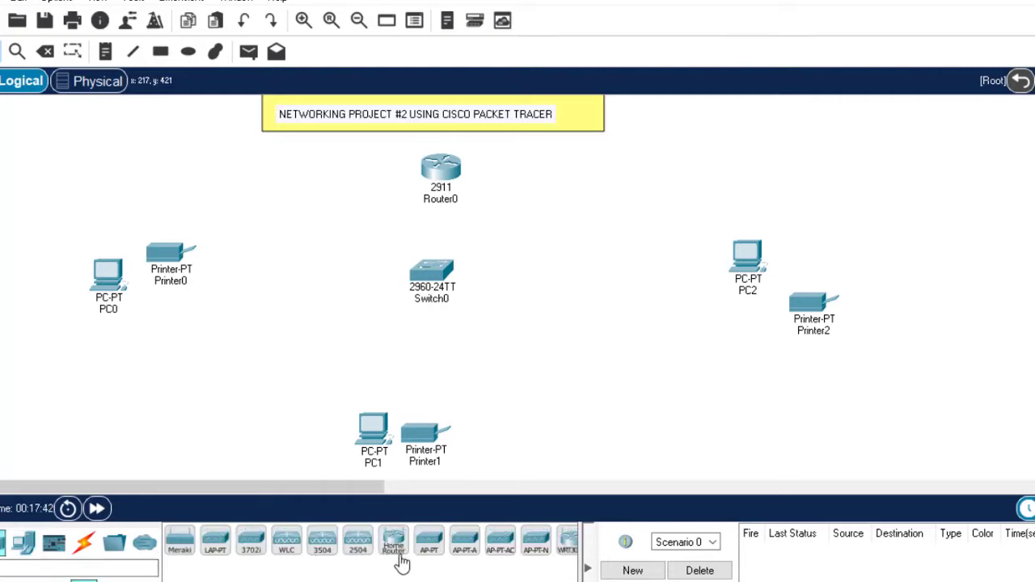
{"action": "left_click_drag", "start_coordinate": [402, 563], "coordinate": [84, 237]}
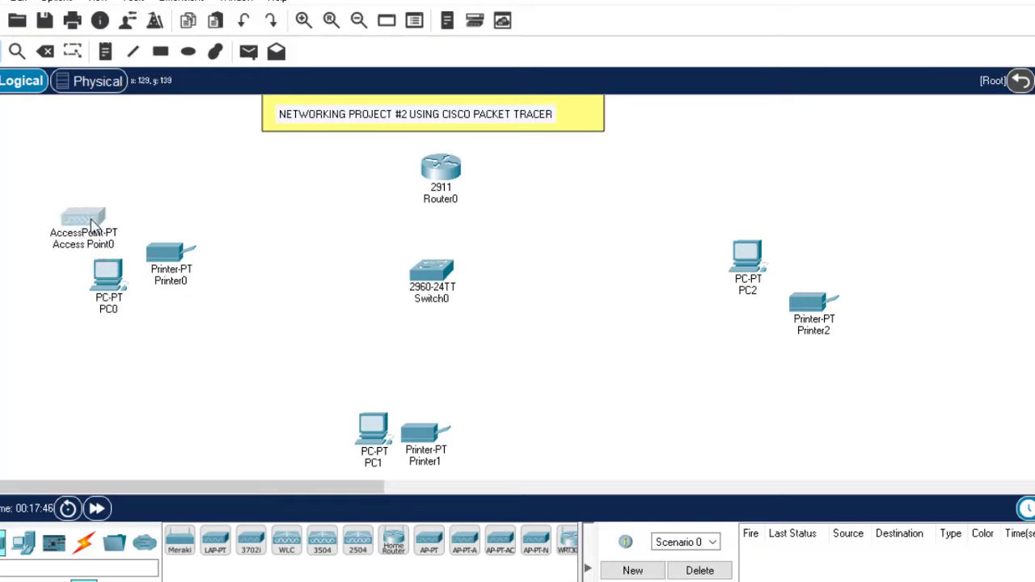
{"action": "left_click_drag", "start_coordinate": [430, 550], "coordinate": [882, 251]}
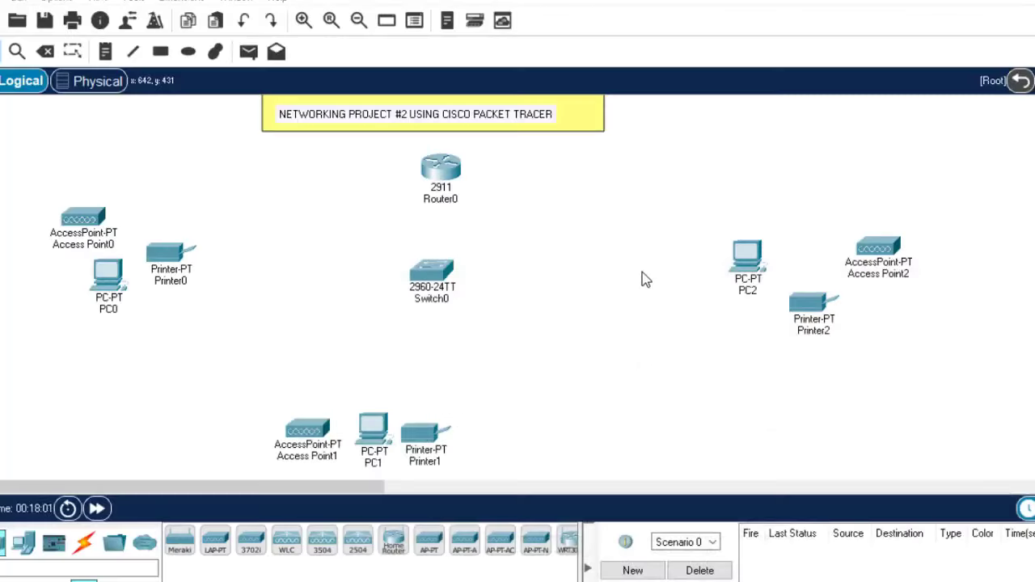
Step: Cable Router0 to Switch0 and Switch0 to Access Point0 with automatic connection
{"action": "left_click", "coordinate": [84, 541]}
{"action": "left_click", "coordinate": [180, 542]}
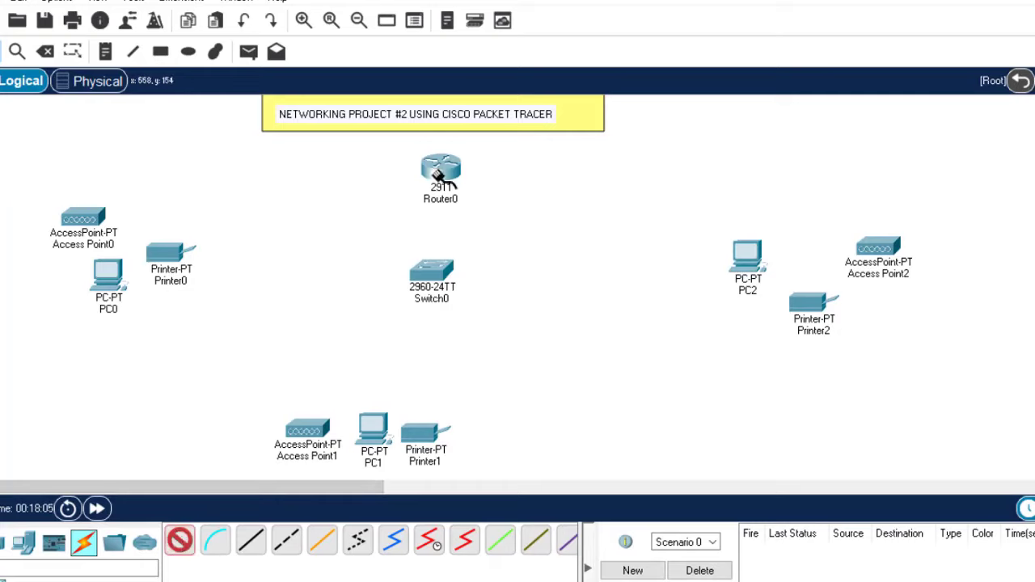
{"action": "left_click", "coordinate": [433, 271]}
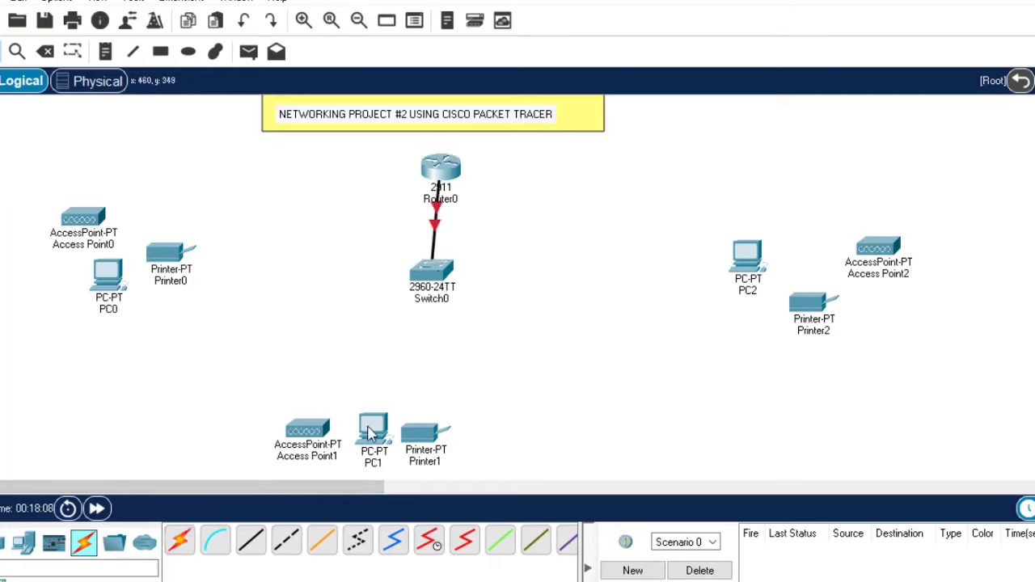
{"action": "left_click", "coordinate": [180, 542]}
{"action": "left_click", "coordinate": [437, 269]}
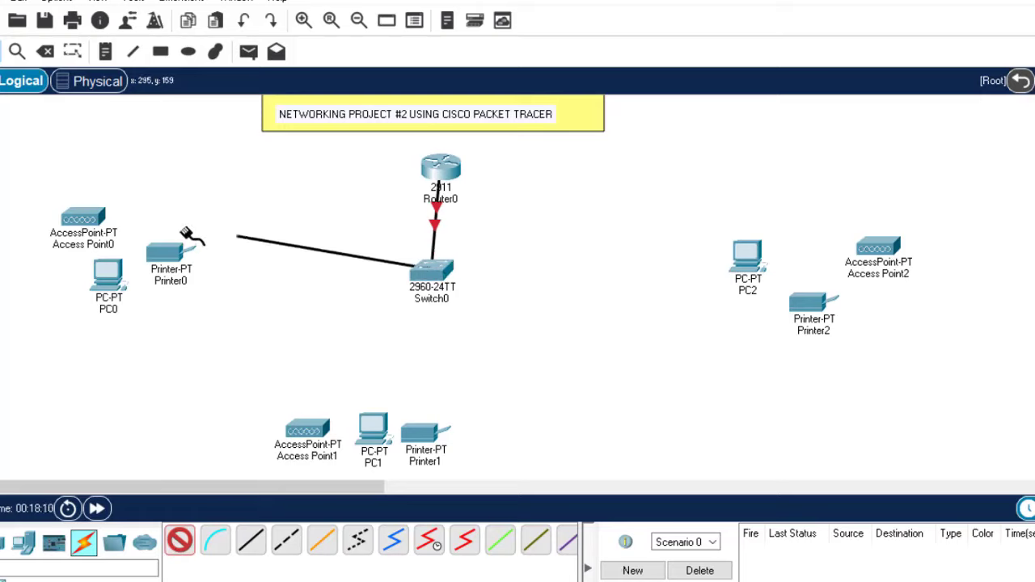
{"action": "left_click", "coordinate": [84, 216]}
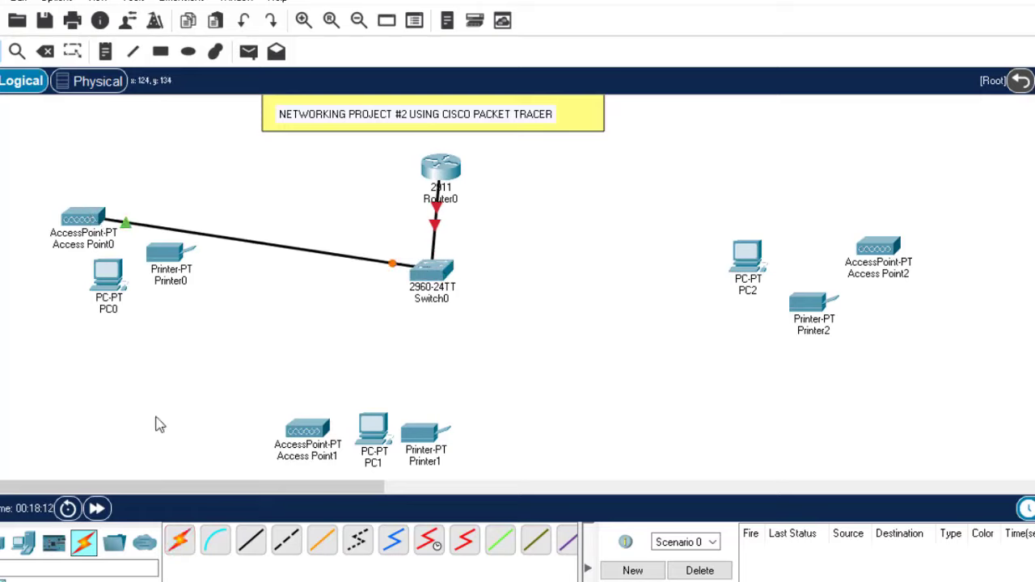
Step: Cable Switch0 to Printer0 and PC0
{"action": "left_click", "coordinate": [180, 546]}
{"action": "left_click", "coordinate": [434, 272]}
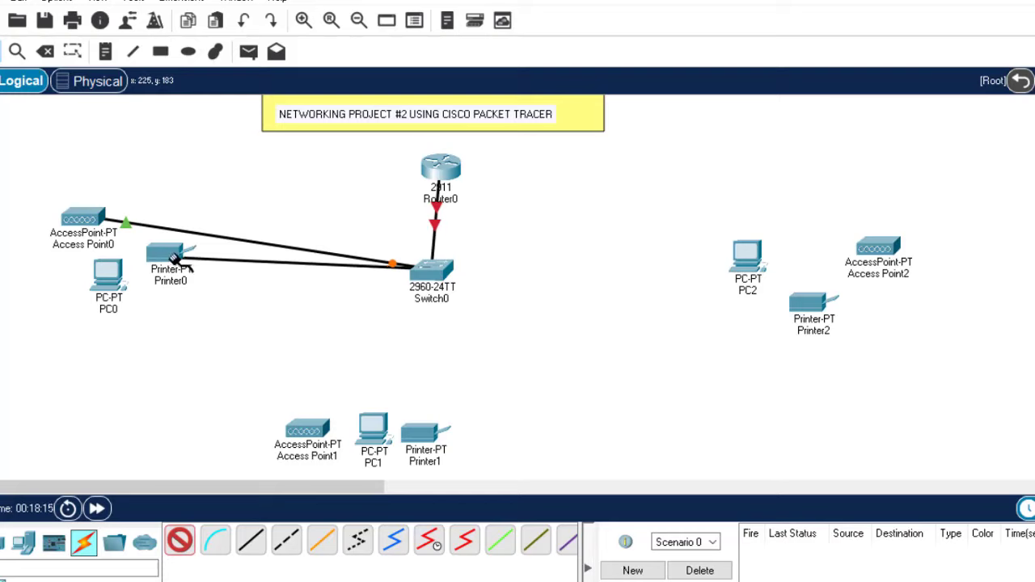
{"action": "left_click", "coordinate": [172, 260]}
{"action": "left_click", "coordinate": [173, 550]}
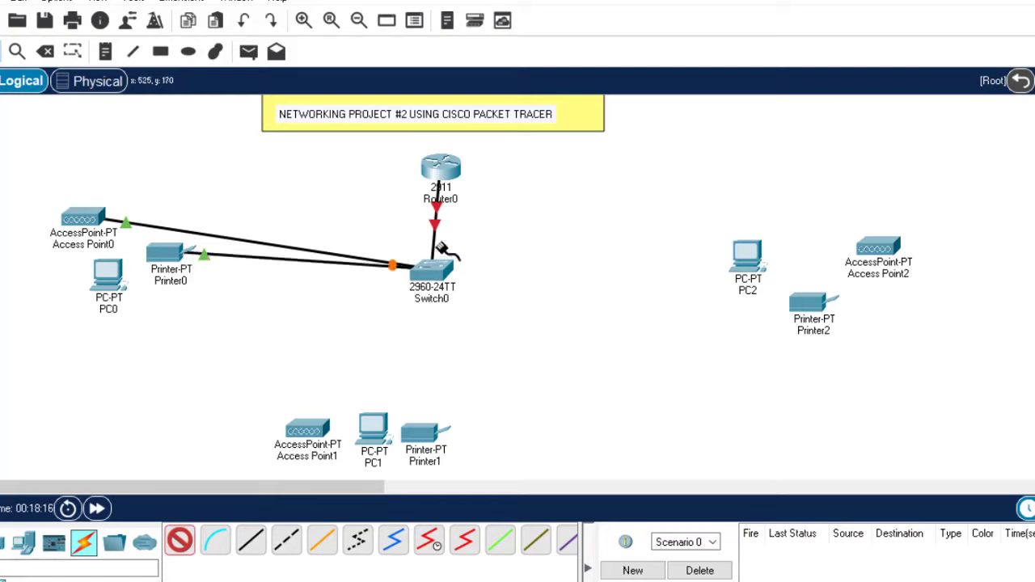
{"action": "left_click", "coordinate": [432, 271]}
{"action": "left_click", "coordinate": [107, 279]}
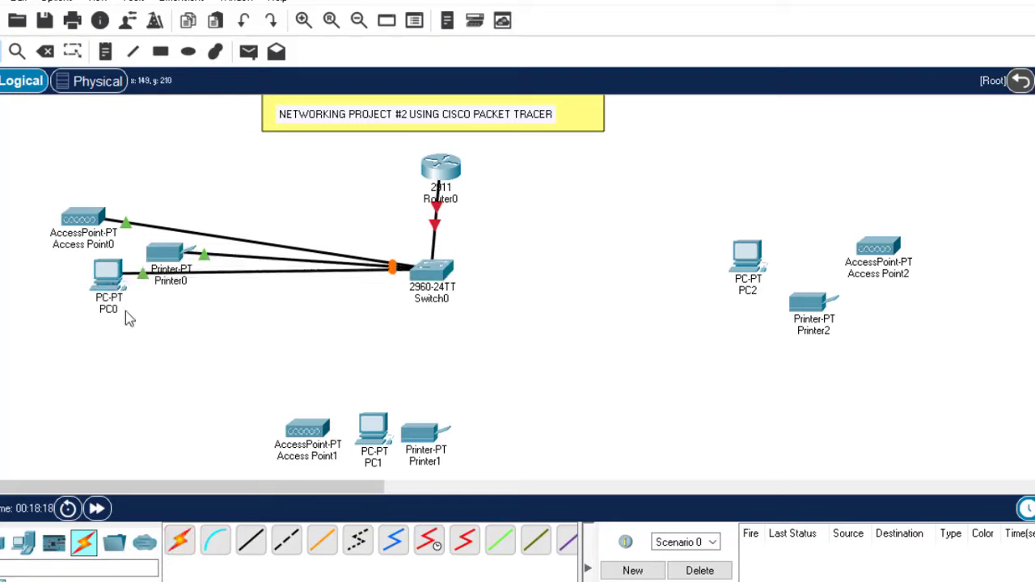
Step: Cable Switch0 to Access Point1 and PC1
{"action": "left_click", "coordinate": [179, 546]}
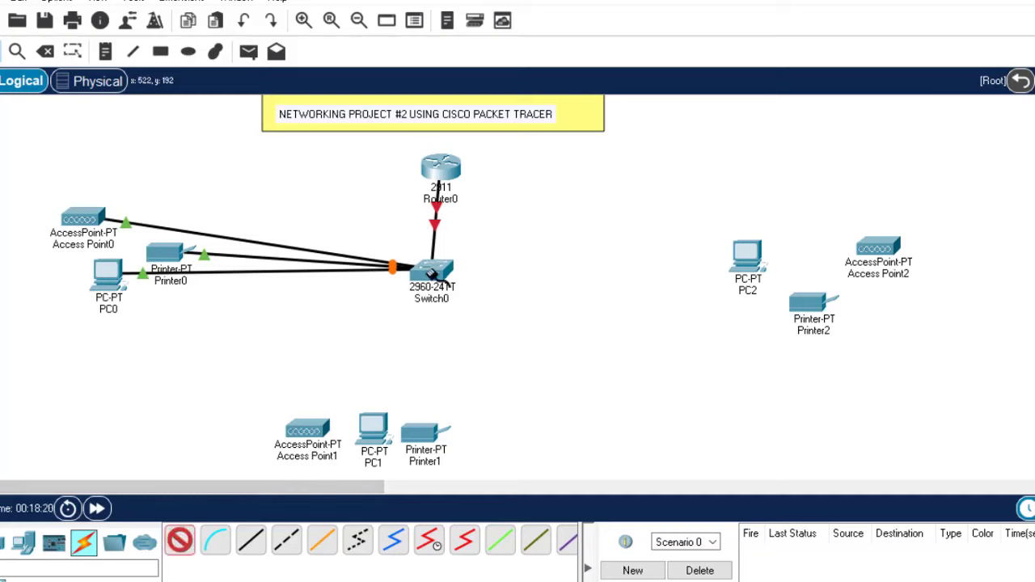
{"action": "left_click", "coordinate": [432, 273]}
{"action": "left_click", "coordinate": [301, 431]}
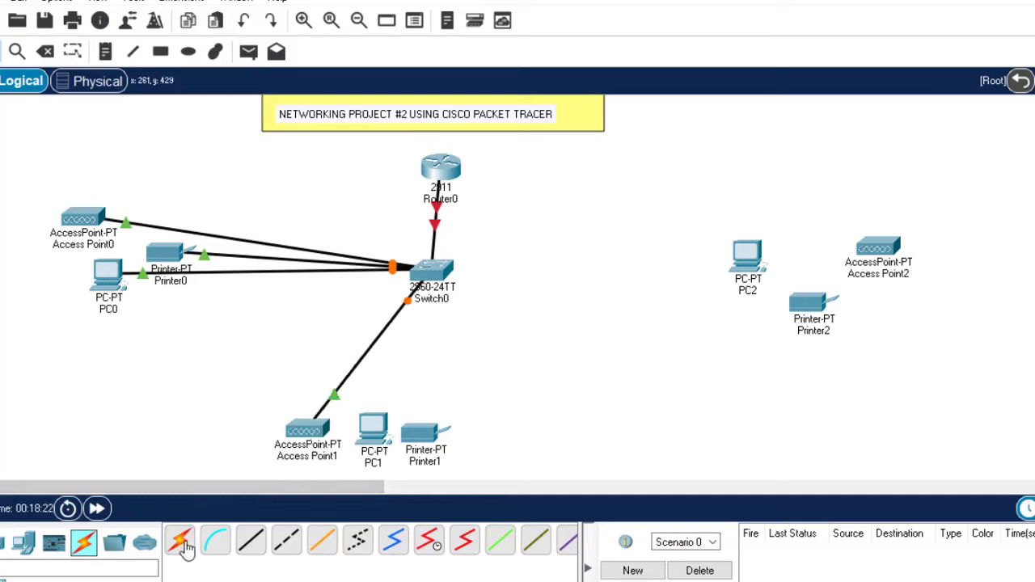
{"action": "left_click", "coordinate": [179, 543]}
{"action": "left_click", "coordinate": [432, 271]}
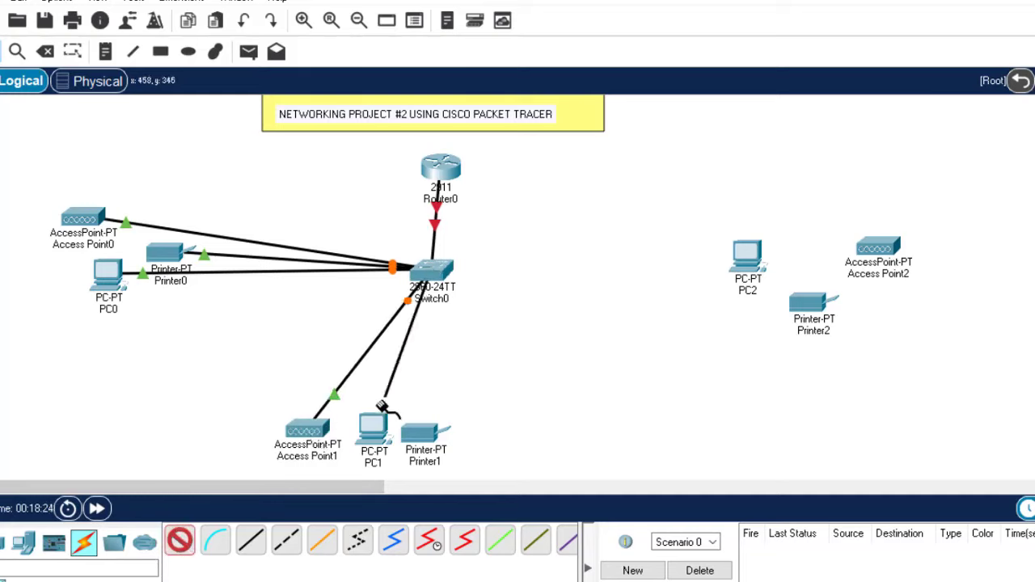
{"action": "left_click", "coordinate": [373, 430]}
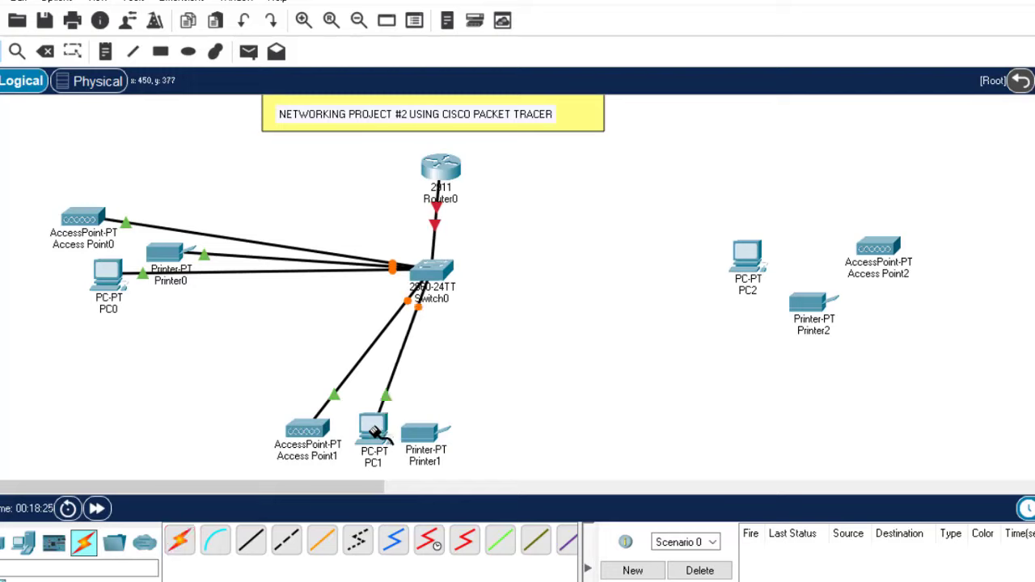
Step: Cable Switch0 to Printer1 and PC2
{"action": "left_click", "coordinate": [179, 540]}
{"action": "left_click", "coordinate": [434, 273]}
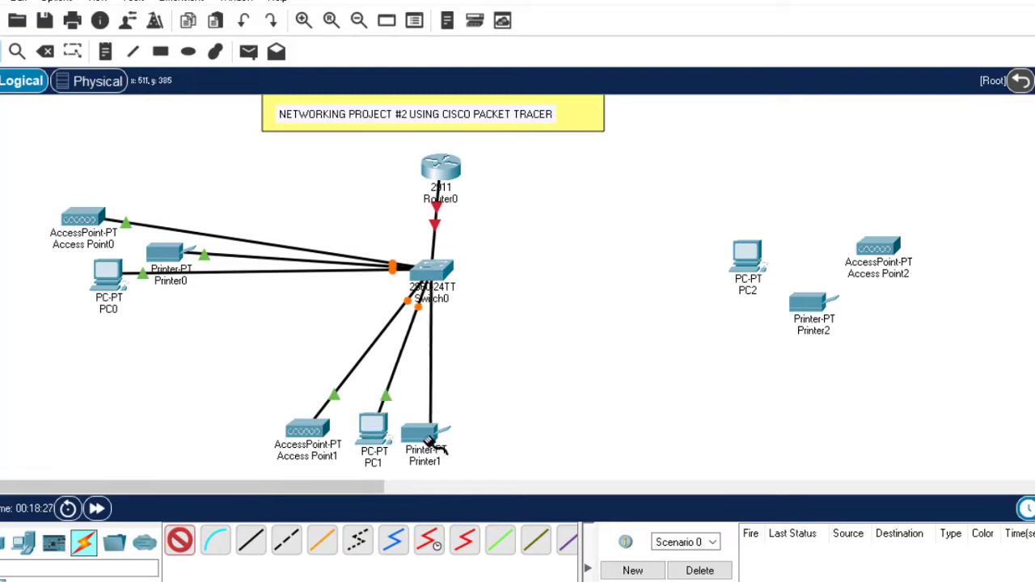
{"action": "left_click", "coordinate": [431, 443]}
{"action": "left_click", "coordinate": [181, 545]}
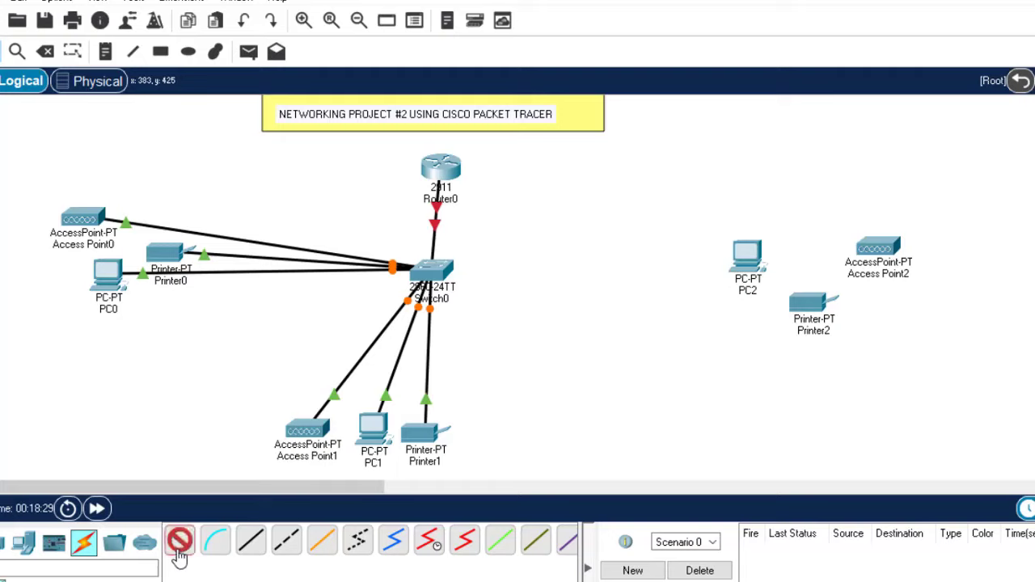
{"action": "left_click", "coordinate": [432, 272]}
{"action": "left_click", "coordinate": [745, 255]}
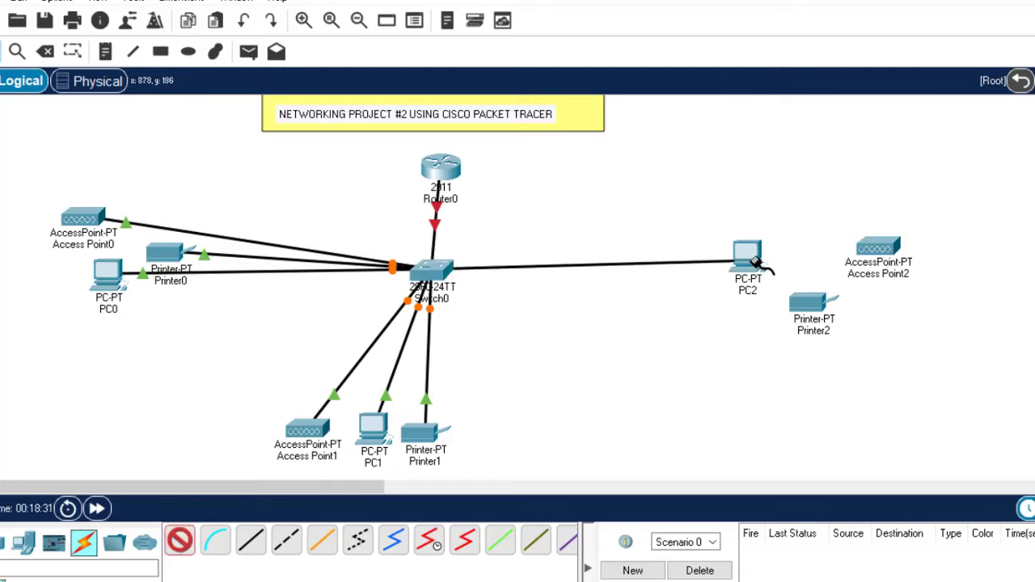
{"action": "left_click", "coordinate": [180, 545]}
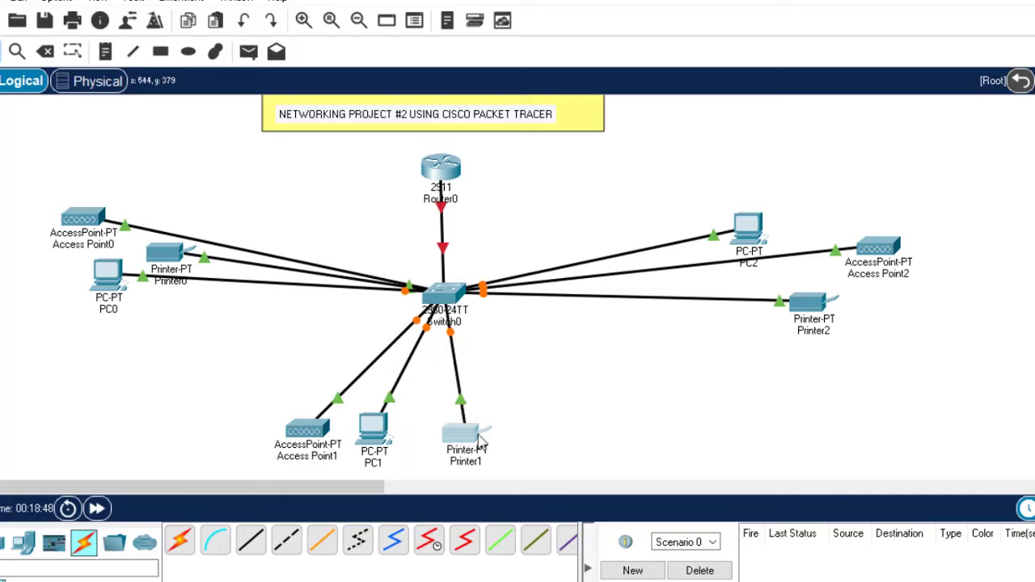
Step: Line up the bottom group (Access Point1, PC1, Printer1) and the left group around Printer0
{"action": "left_click_drag", "start_coordinate": [455, 438], "coordinate": [492, 440]}
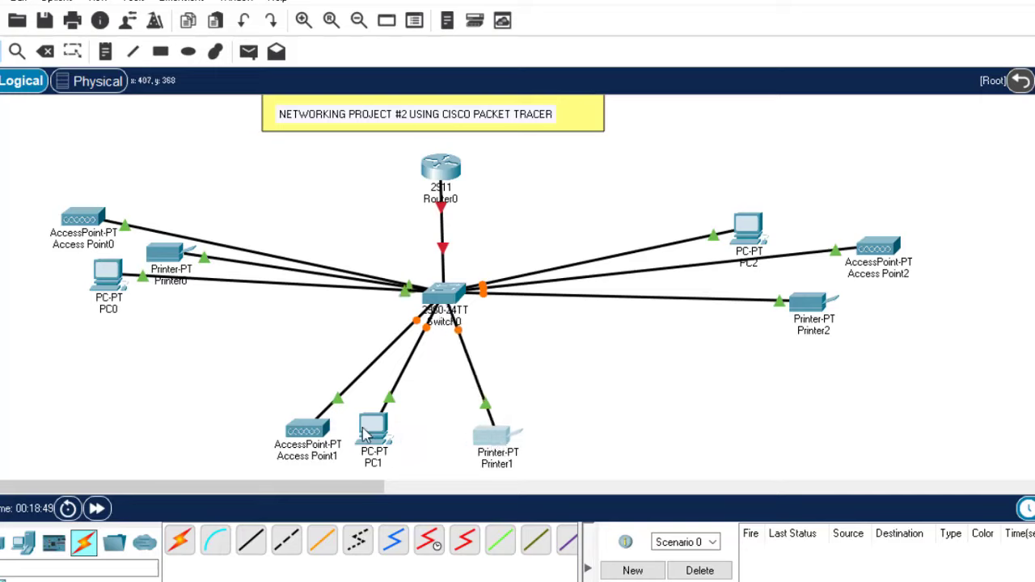
{"action": "left_click_drag", "start_coordinate": [364, 435], "coordinate": [433, 451]}
{"action": "left_click_drag", "start_coordinate": [294, 437], "coordinate": [362, 449]}
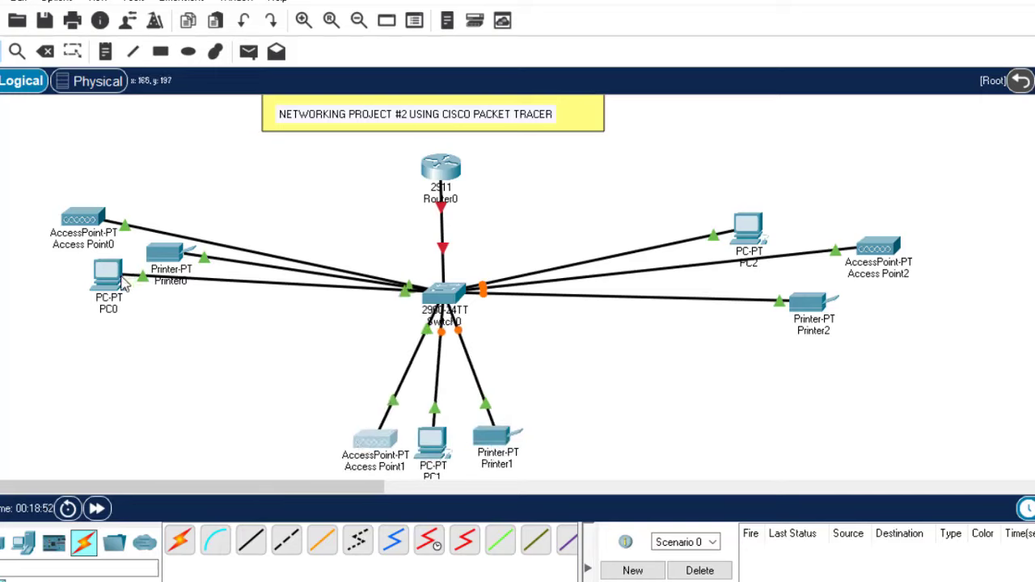
{"action": "left_click_drag", "start_coordinate": [112, 277], "coordinate": [135, 332]}
{"action": "left_click_drag", "start_coordinate": [146, 273], "coordinate": [135, 279]}
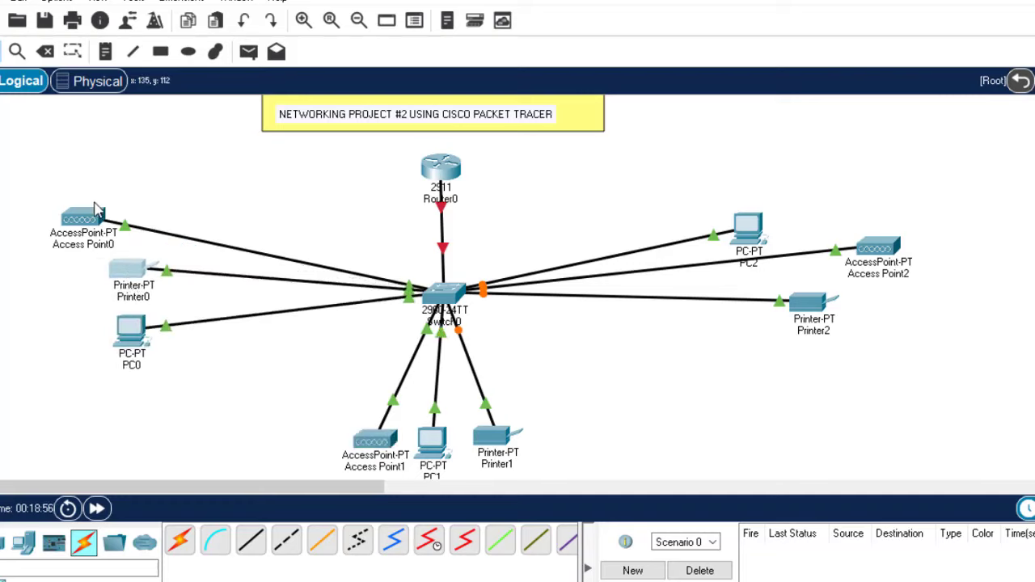
{"action": "left_click_drag", "start_coordinate": [95, 211], "coordinate": [135, 218]}
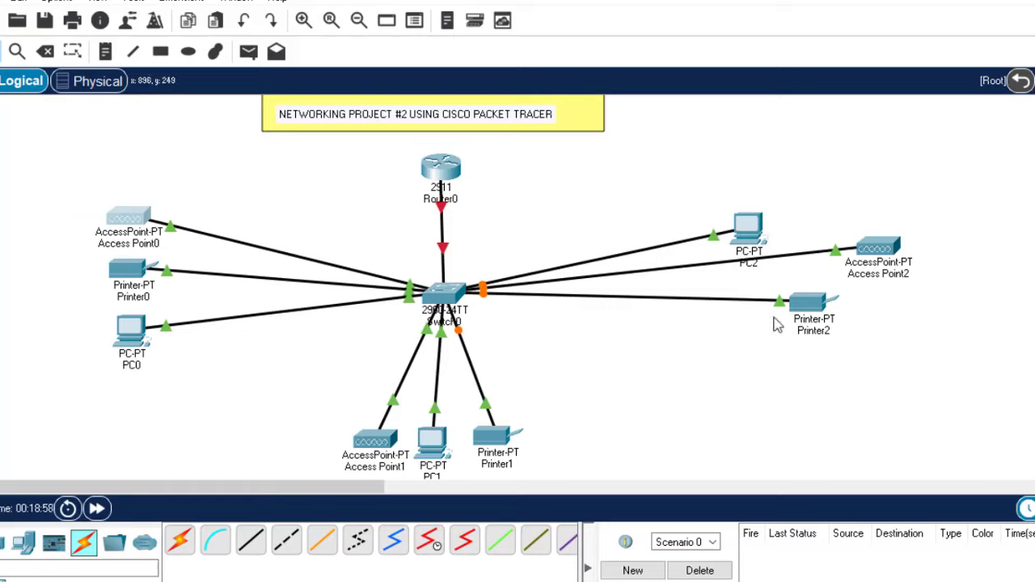
Step: Arrange PC2, Access Point2 and Printer2, raise Switch0, and move Router0 to the upper right
{"action": "left_click_drag", "start_coordinate": [812, 306], "coordinate": [764, 334]}
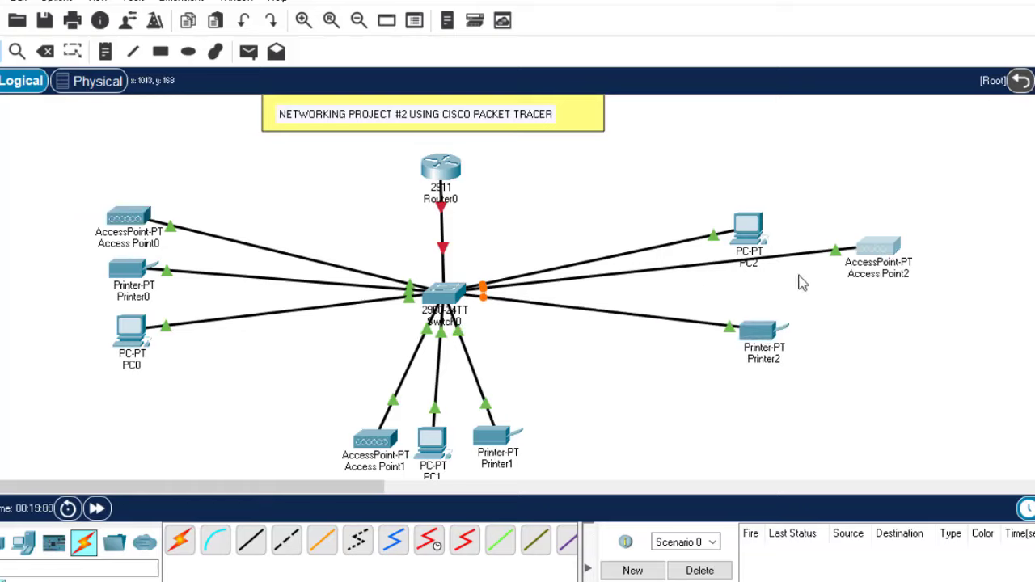
{"action": "left_click_drag", "start_coordinate": [877, 247], "coordinate": [799, 283]}
{"action": "left_click_drag", "start_coordinate": [750, 229], "coordinate": [791, 228]}
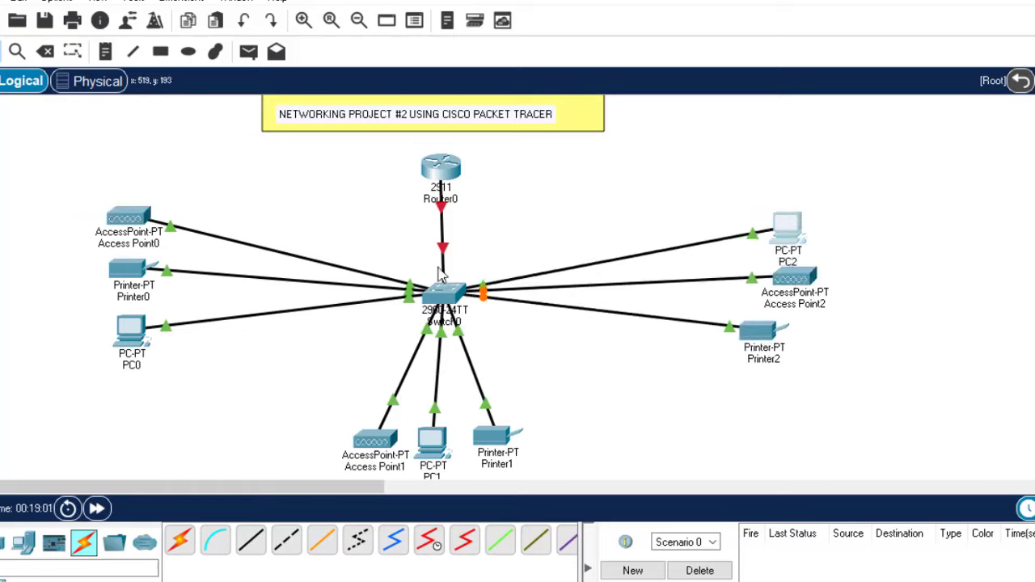
{"action": "left_click_drag", "start_coordinate": [442, 176], "coordinate": [533, 168]}
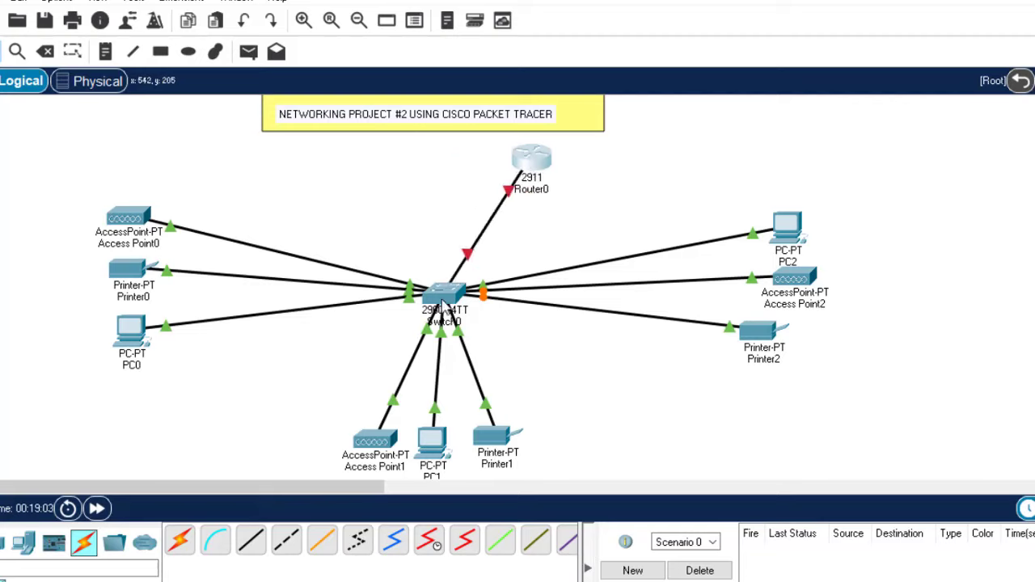
{"action": "left_click_drag", "start_coordinate": [442, 304], "coordinate": [430, 245]}
{"action": "left_click_drag", "start_coordinate": [532, 165], "coordinate": [582, 155]}
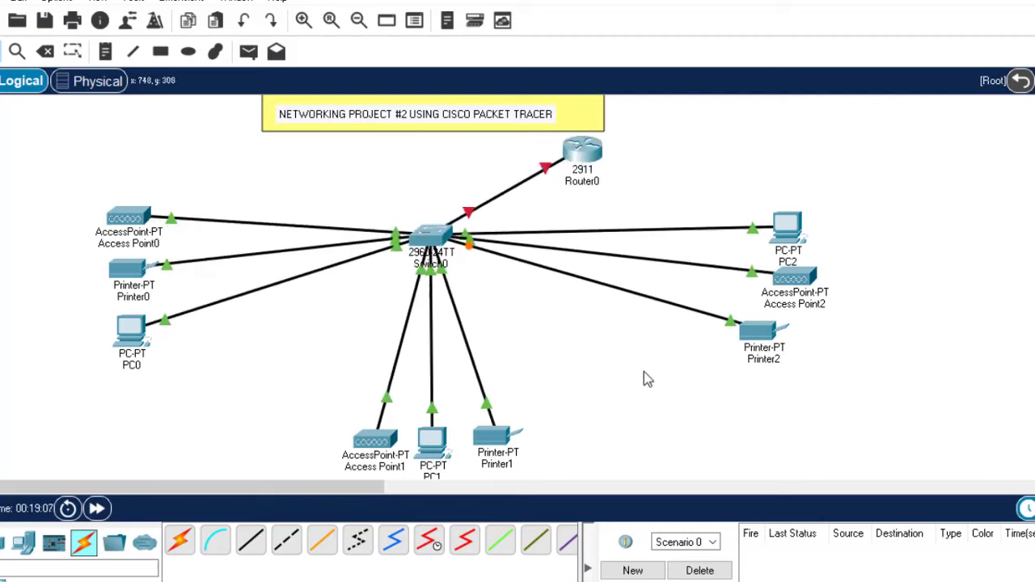
{"action": "scroll", "coordinate": [463, 287], "scroll_direction": "down", "scroll_amount": 1}
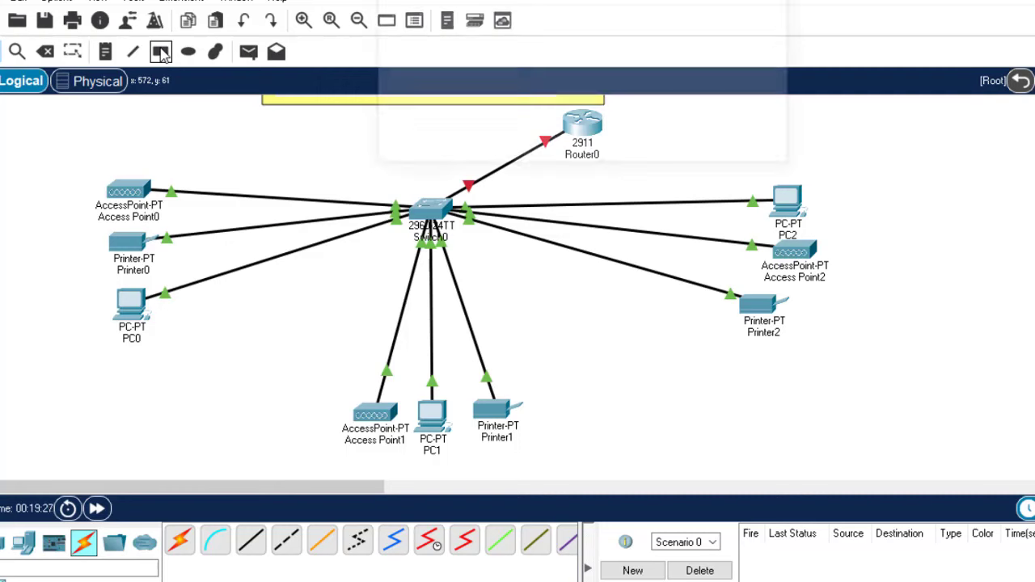
Step: Draw a pink-filled rectangle around Access Point0, Printer0 and PC0
{"action": "left_click", "coordinate": [651, 114]}
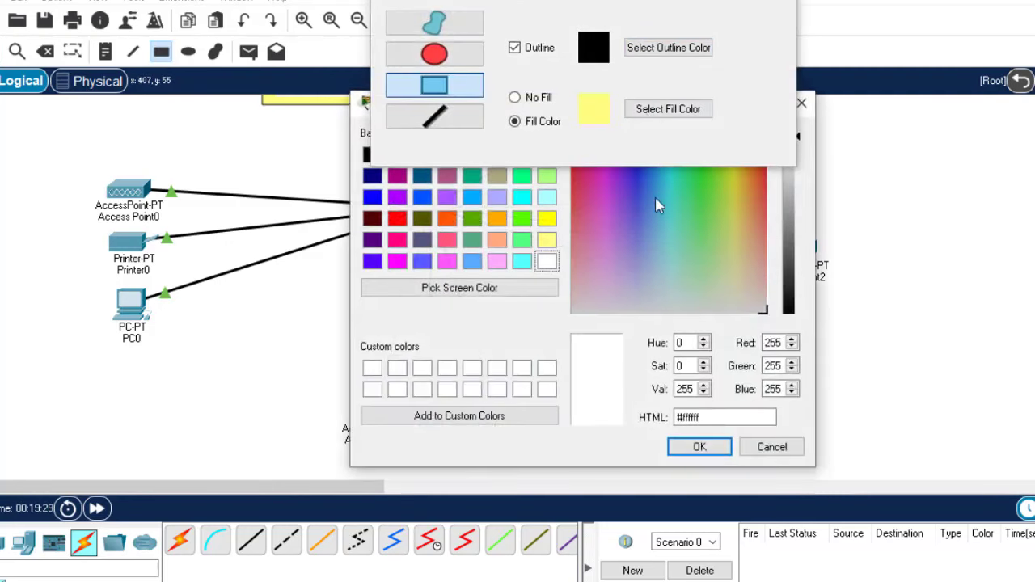
{"action": "left_click", "coordinate": [497, 262]}
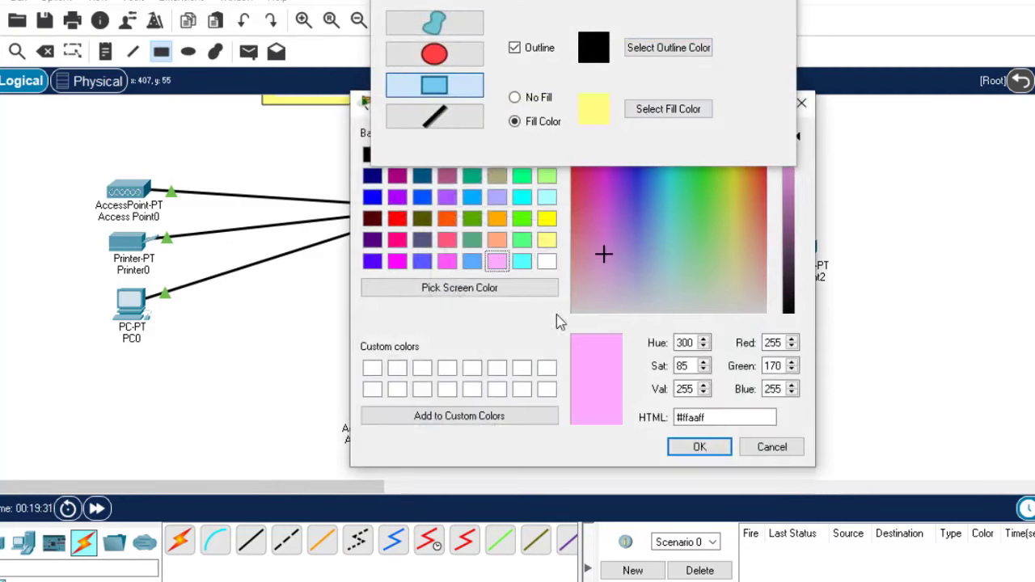
{"action": "left_click", "coordinate": [698, 447]}
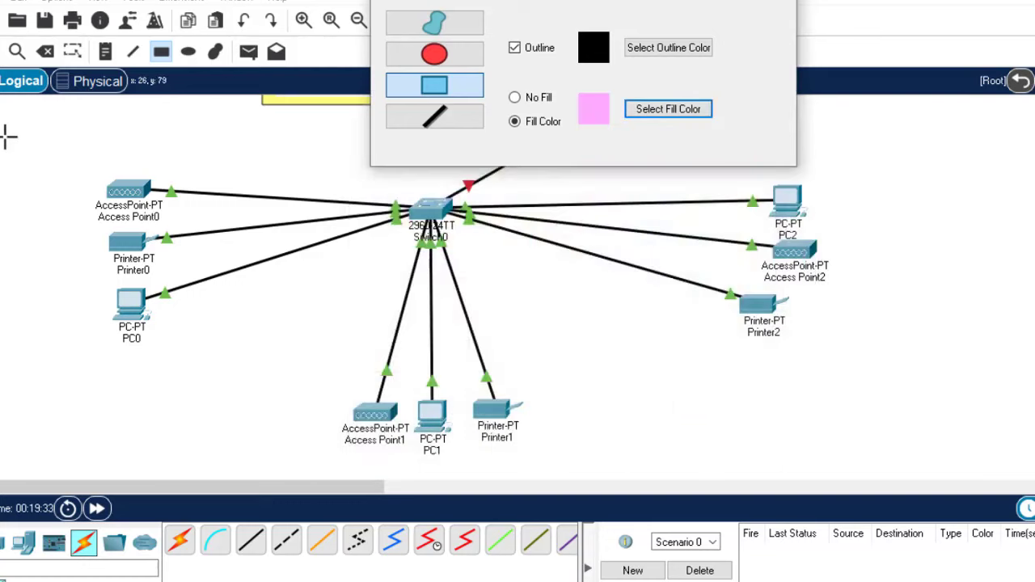
{"action": "mouse_move", "coordinate": [0, 130]}
{"action": "left_mouse_down"}
{"action": "mouse_move", "coordinate": [294, 329]}
{"action": "mouse_move", "coordinate": [307, 423]}
{"action": "mouse_move", "coordinate": [294, 419]}
{"action": "left_mouse_up"}
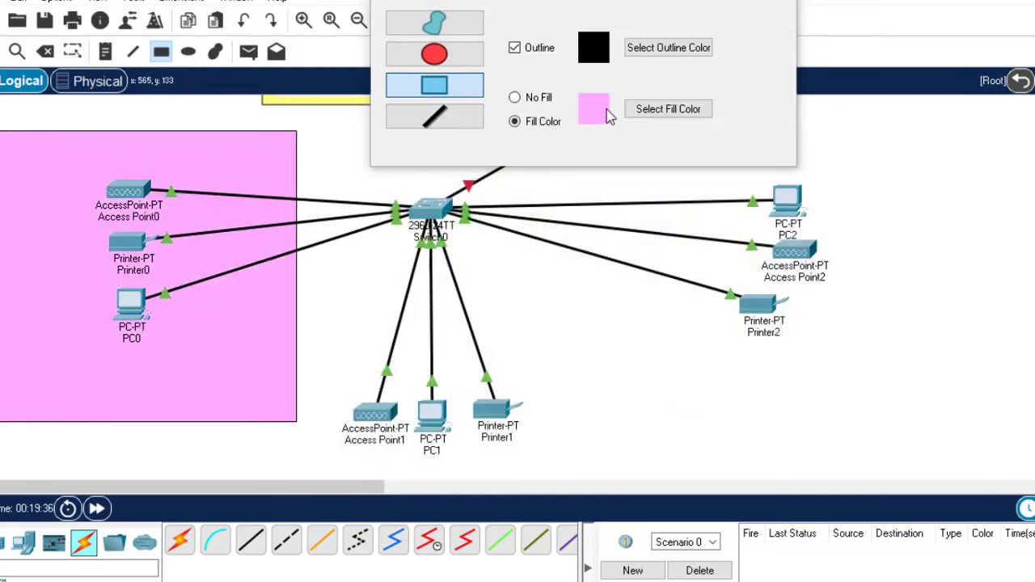
Step: Set the rectangle fill colour to green
{"action": "left_click", "coordinate": [671, 109]}
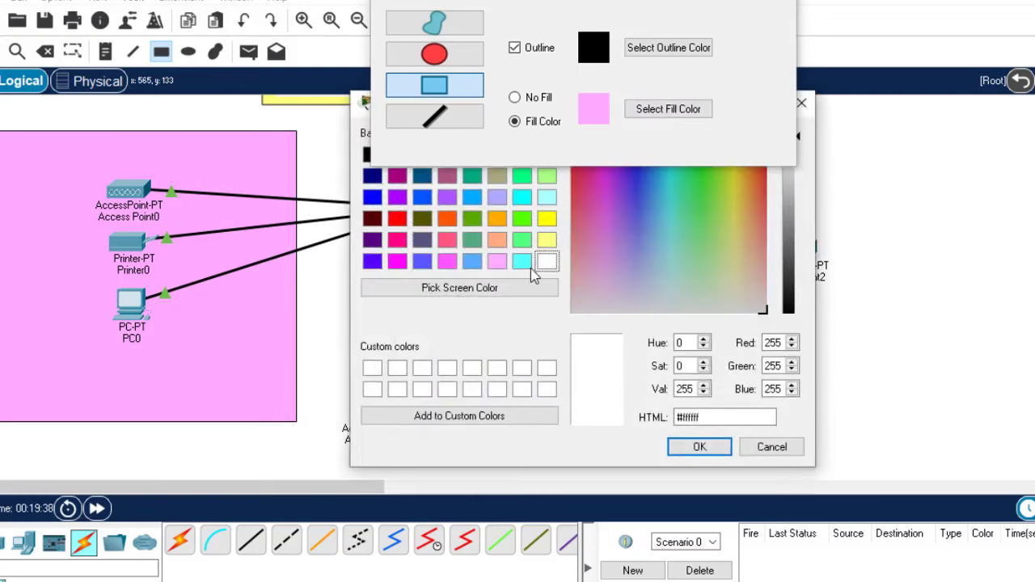
{"action": "left_click", "coordinate": [521, 241]}
{"action": "left_click", "coordinate": [700, 447]}
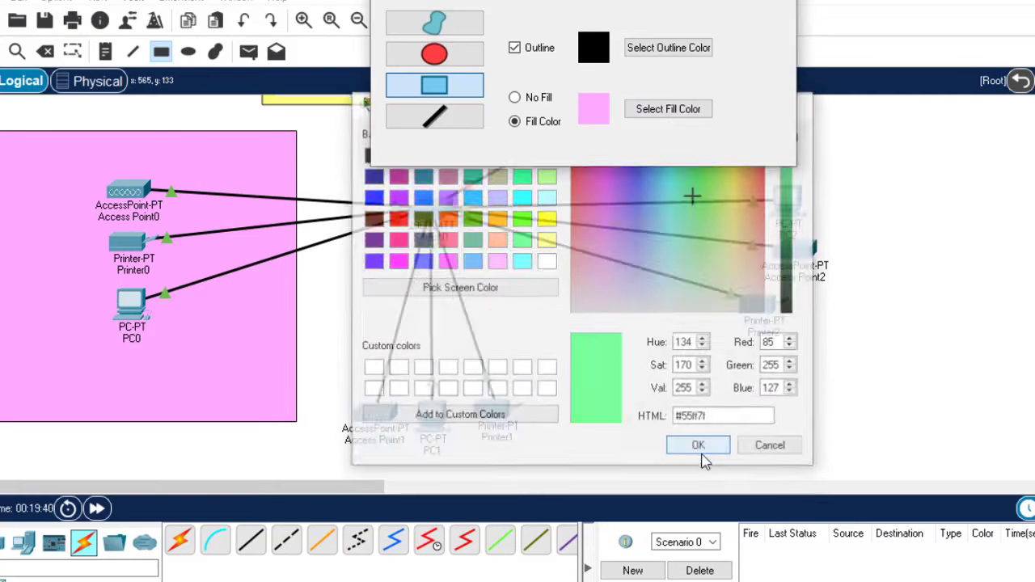
Step: Draw a green rectangle around the bottom group and a cyan one around PC2, Access Point2, Printer2
{"action": "left_click_drag", "start_coordinate": [311, 303], "coordinate": [638, 526]}
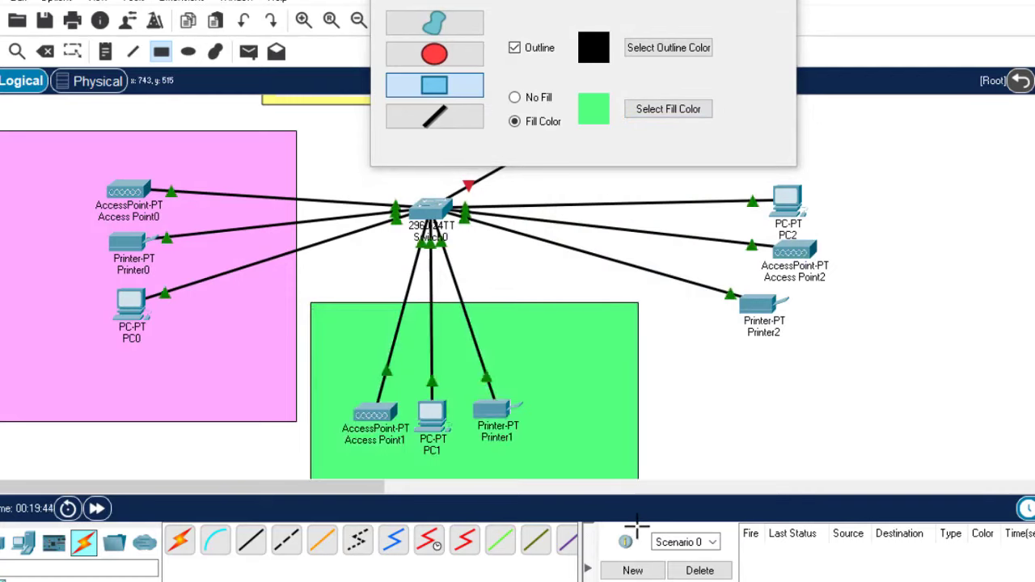
{"action": "left_click", "coordinate": [686, 109]}
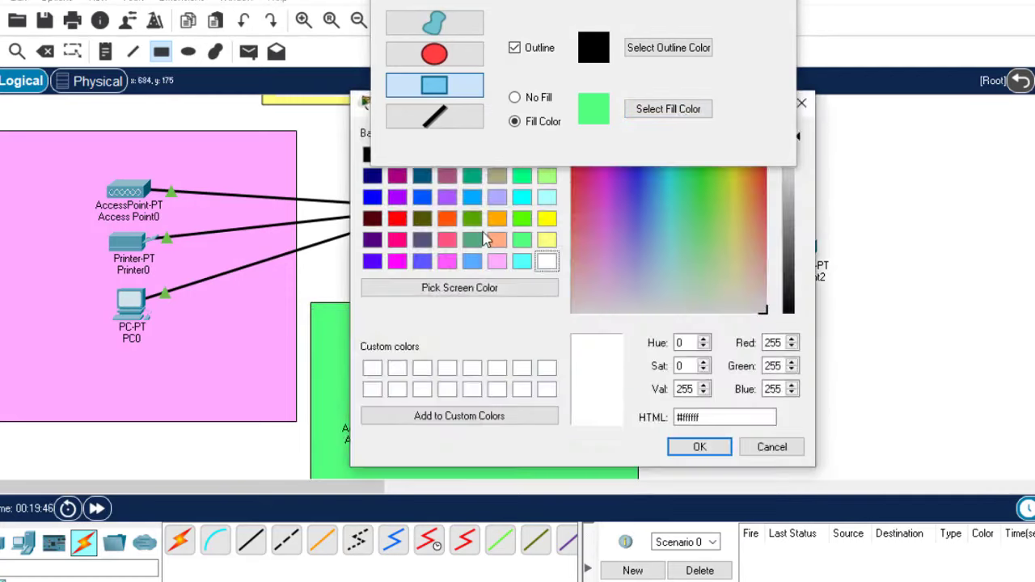
{"action": "left_click", "coordinate": [522, 260]}
{"action": "left_click", "coordinate": [716, 447]}
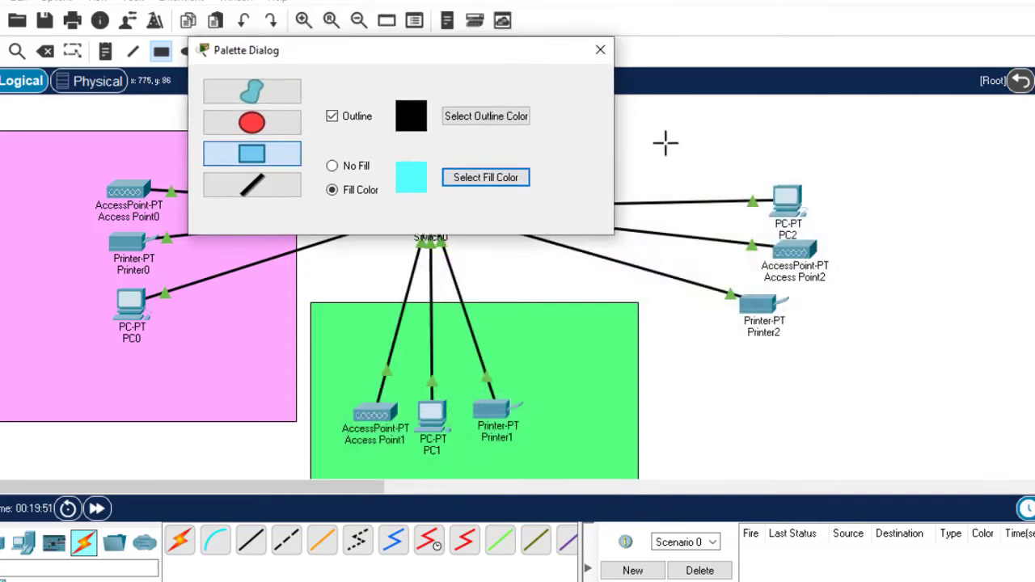
{"action": "left_click_drag", "start_coordinate": [665, 143], "coordinate": [1034, 364]}
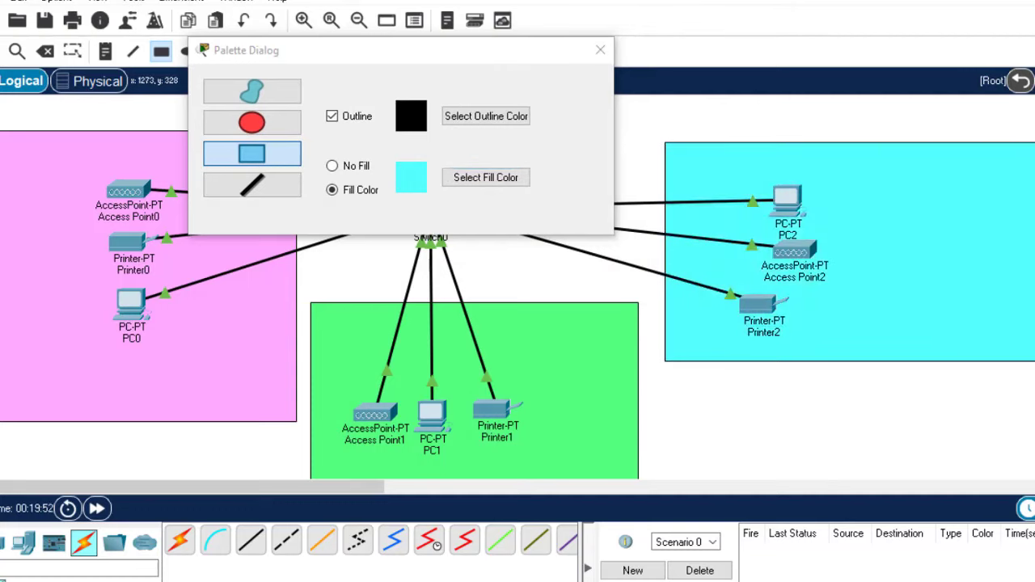
{"action": "left_click", "coordinate": [600, 50]}
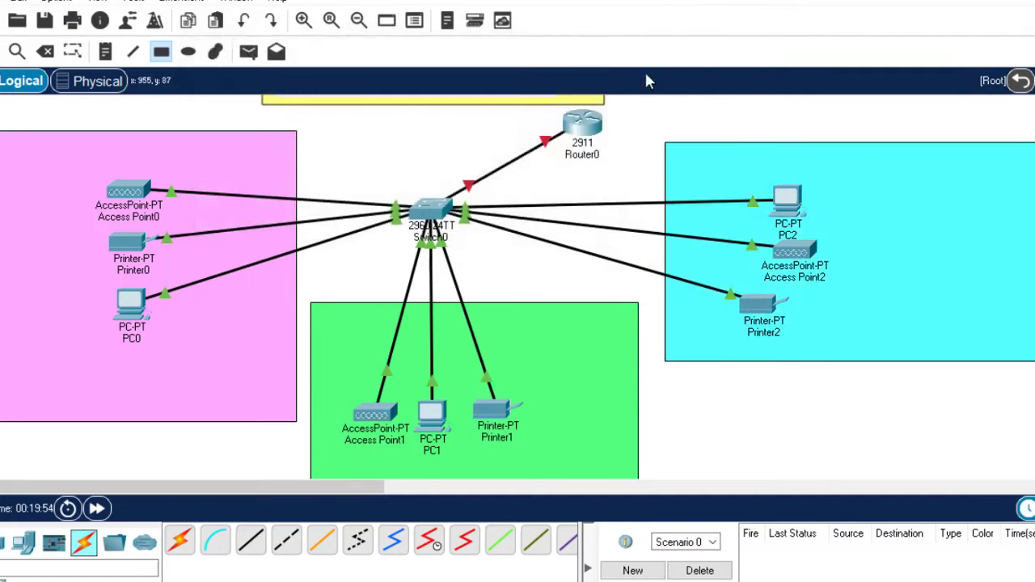
{"action": "key", "text": "Escape"}
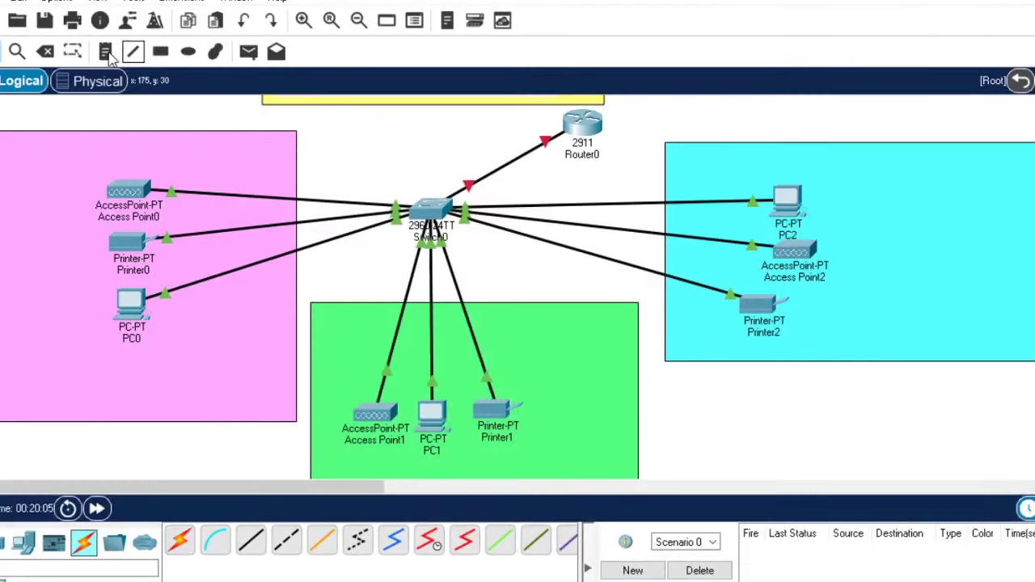
Step: Add notes ADMIN/IT, FINANCE/HR and CS/RECEPTION inside the pink, green and cyan rectangles
{"action": "left_click", "coordinate": [106, 52]}
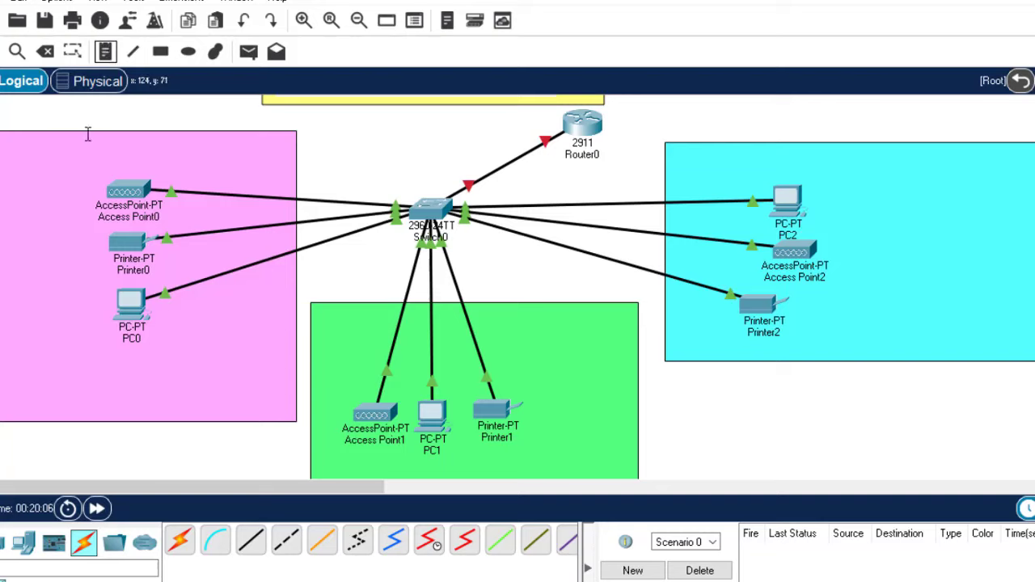
{"action": "left_click", "coordinate": [36, 148]}
{"action": "type", "text": "ADMI"}
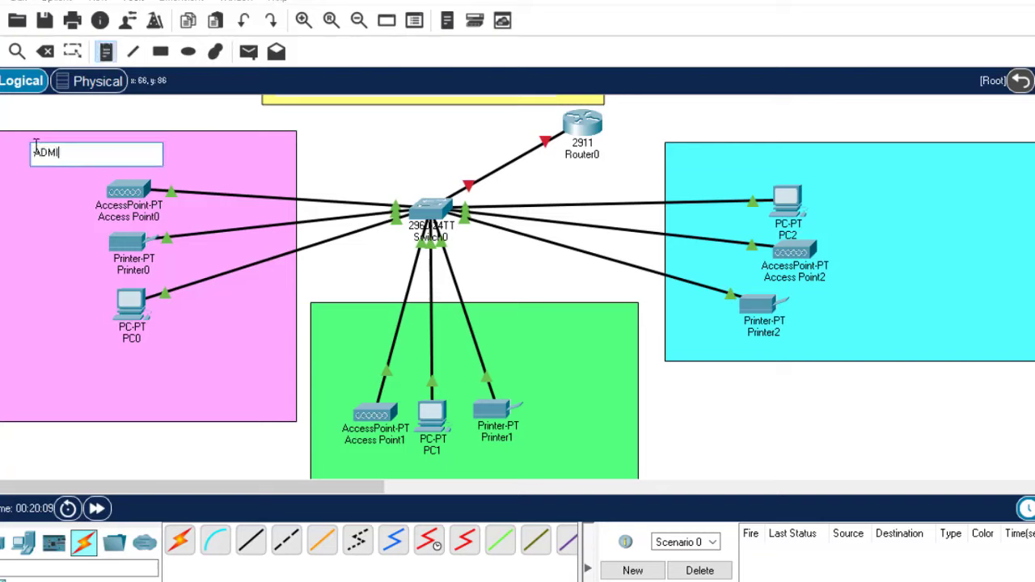
{"action": "type", "text": "N/IT"}
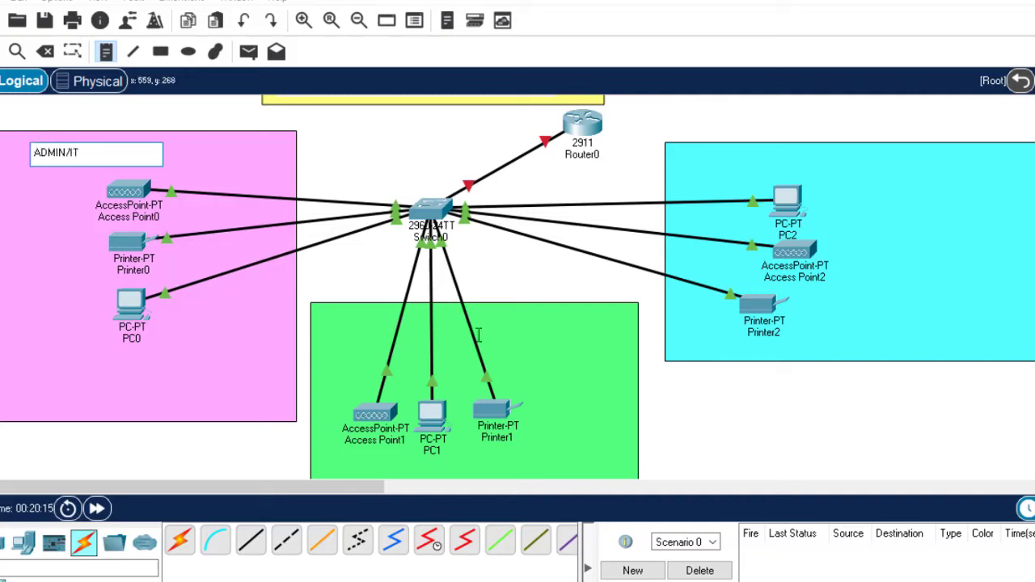
{"action": "left_click", "coordinate": [502, 319]}
{"action": "type", "text": "F"}
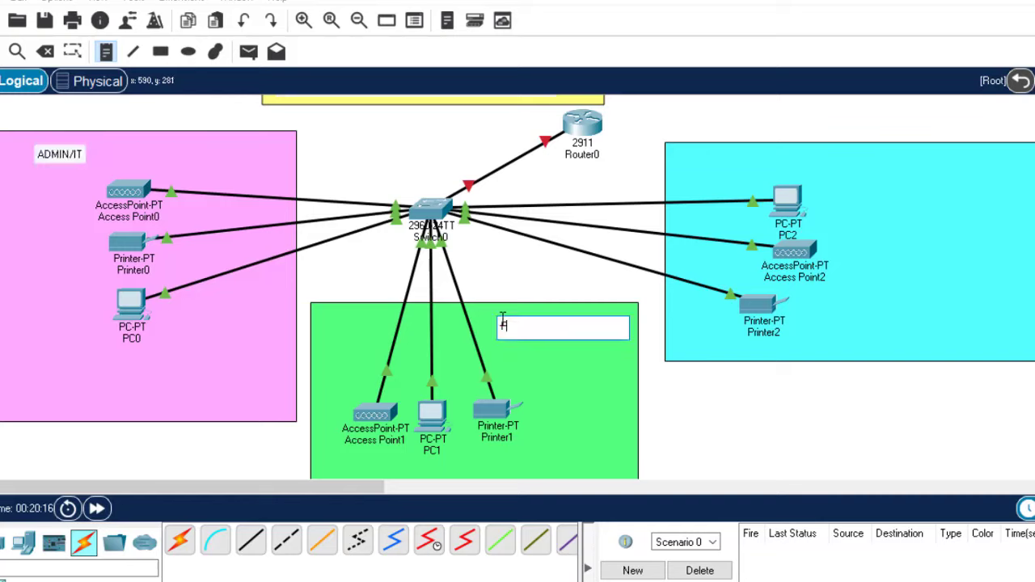
{"action": "type", "text": "INANCE/HR"}
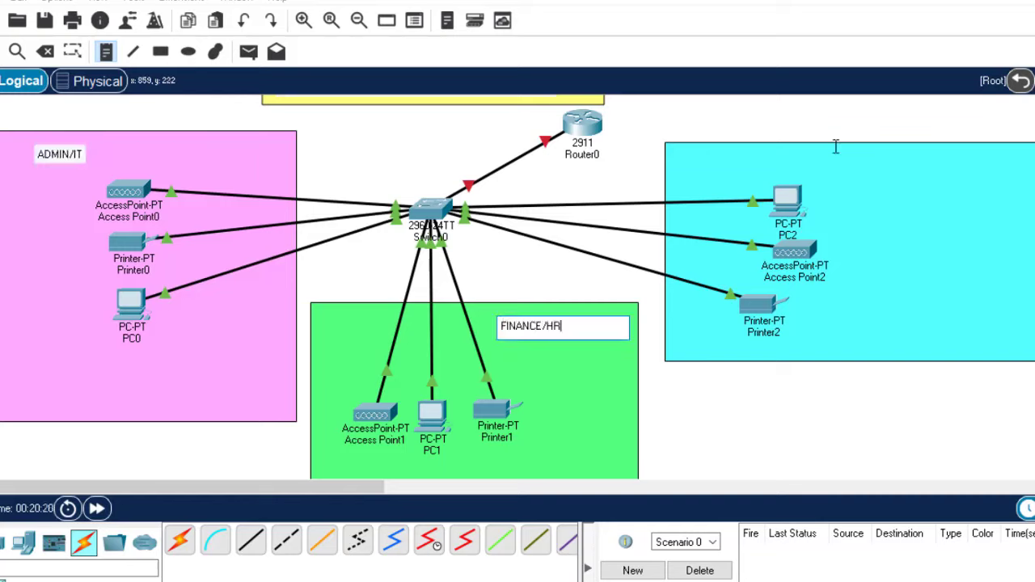
{"action": "left_click", "coordinate": [898, 147]}
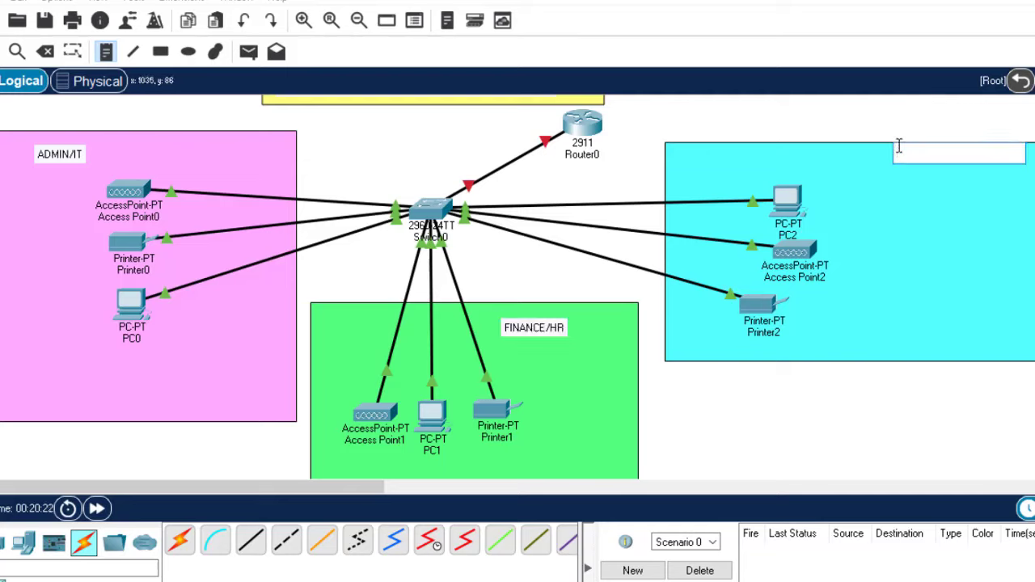
{"action": "type", "text": "ES"}
{"action": "type", "text": "/REC"}
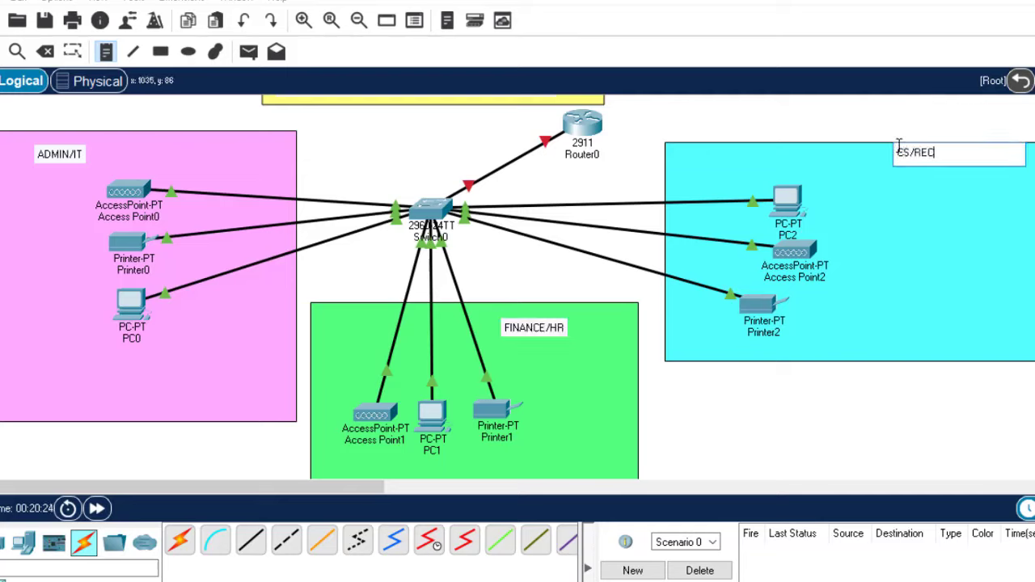
{"action": "type", "text": "EPTION"}
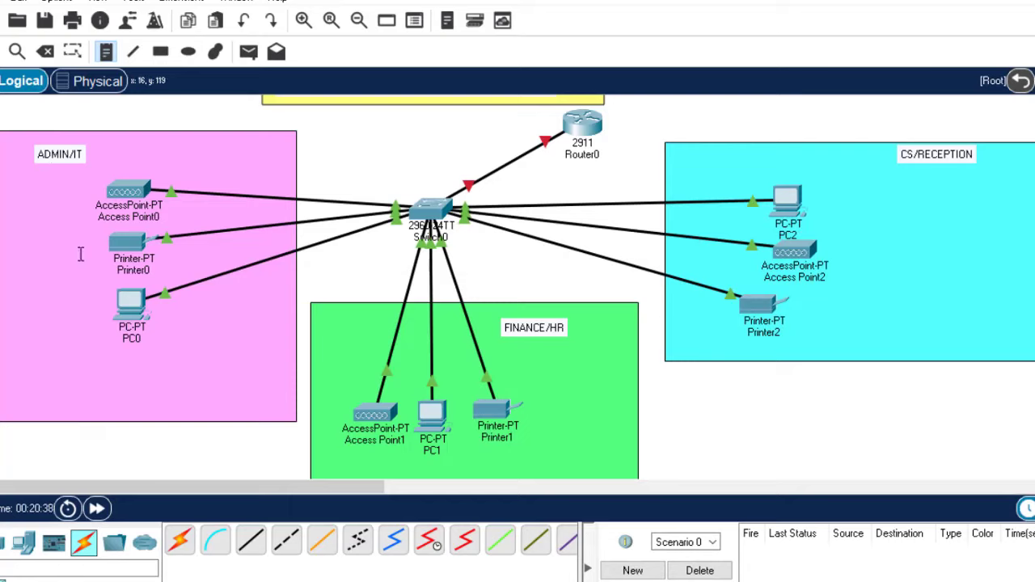
Step: Add VLAN 10, VLAN 20 and VLAN 30 notes in the ADMIN/IT, FINANCE/HR and CS/RECEPTION zones
{"action": "left_click", "coordinate": [33, 171]}
{"action": "type", "text": "VLAN 10"}
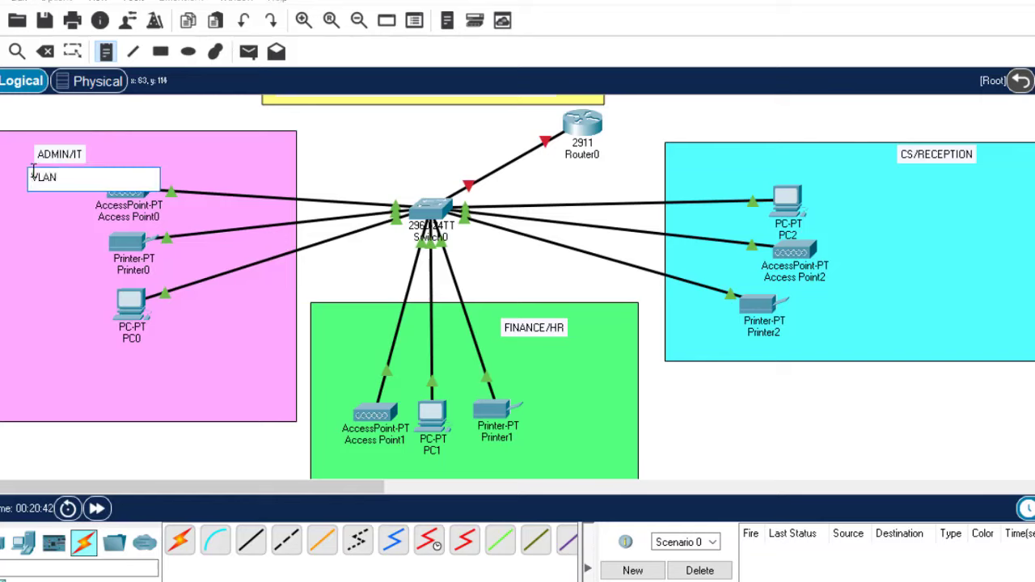
{"action": "left_click", "coordinate": [539, 361]}
{"action": "type", "text": "VLAN 20"}
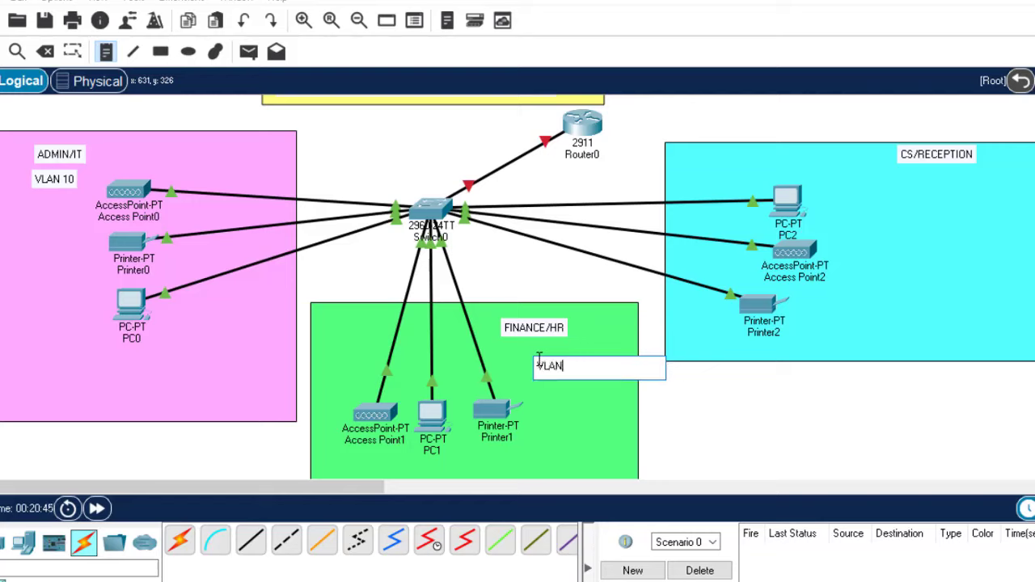
{"action": "left_click", "coordinate": [940, 185]}
{"action": "type", "text": "VLAN 30"}
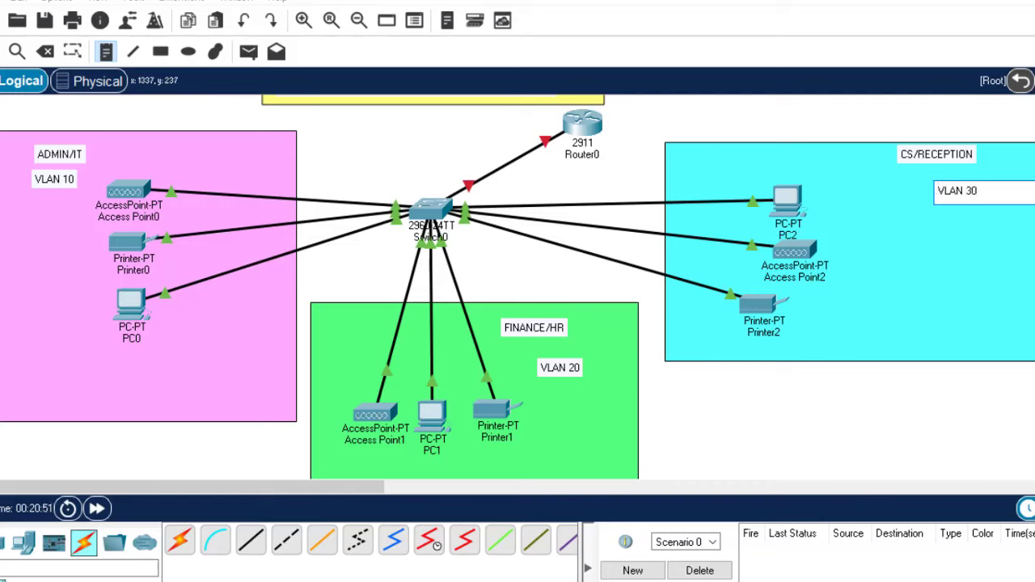
{"action": "left_click", "coordinate": [590, 441]}
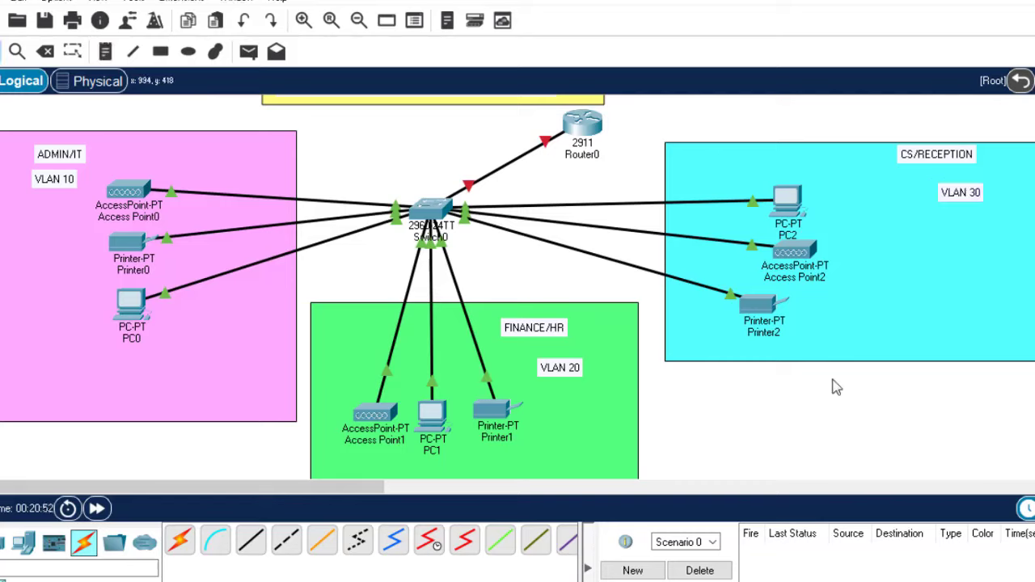
Step: Align each VLAN note under its department label and bring up the assignment brief
{"action": "left_click_drag", "start_coordinate": [564, 366], "coordinate": [557, 351]}
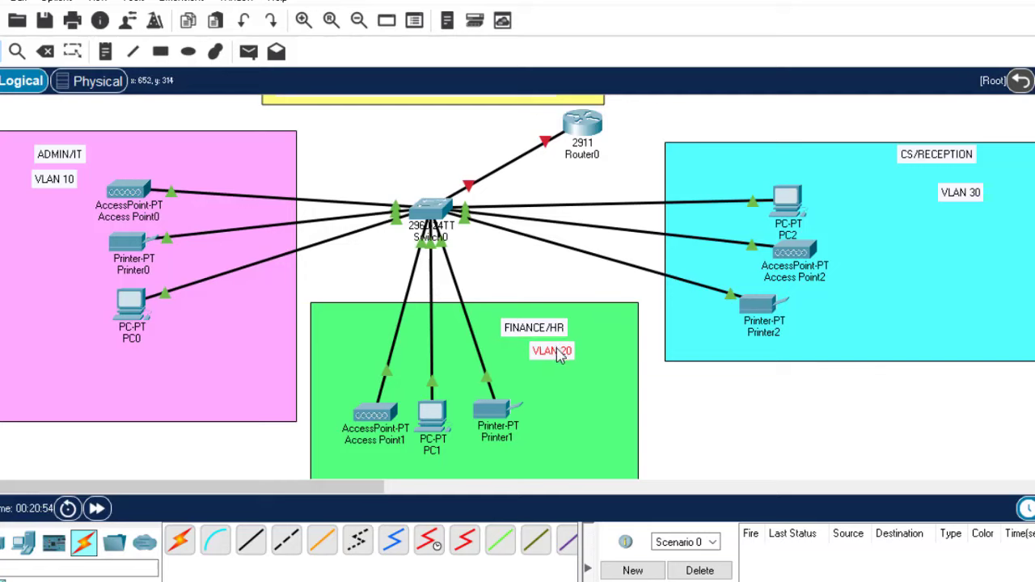
{"action": "left_click_drag", "start_coordinate": [56, 183], "coordinate": [70, 178]}
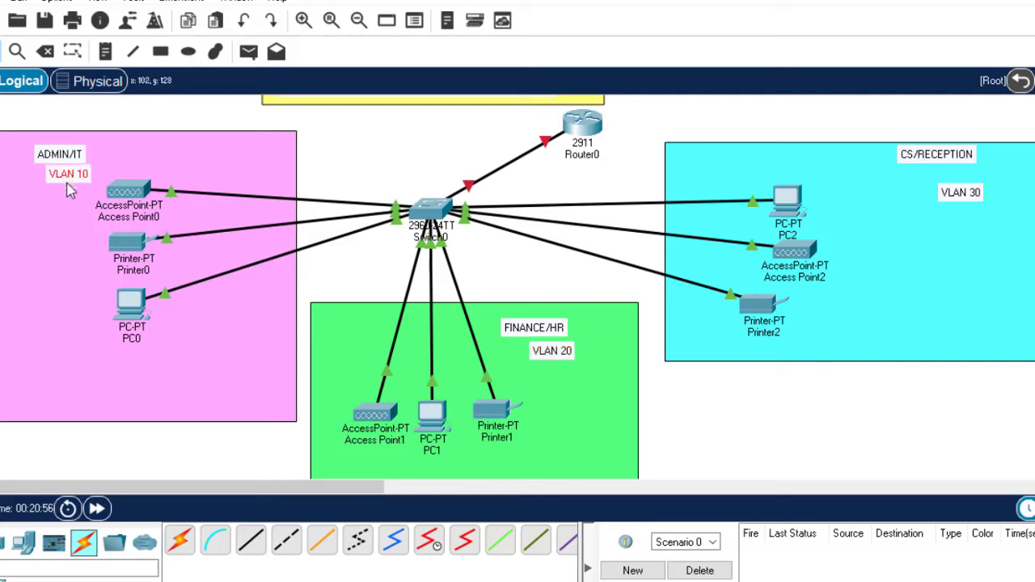
{"action": "left_click_drag", "start_coordinate": [964, 195], "coordinate": [955, 185]}
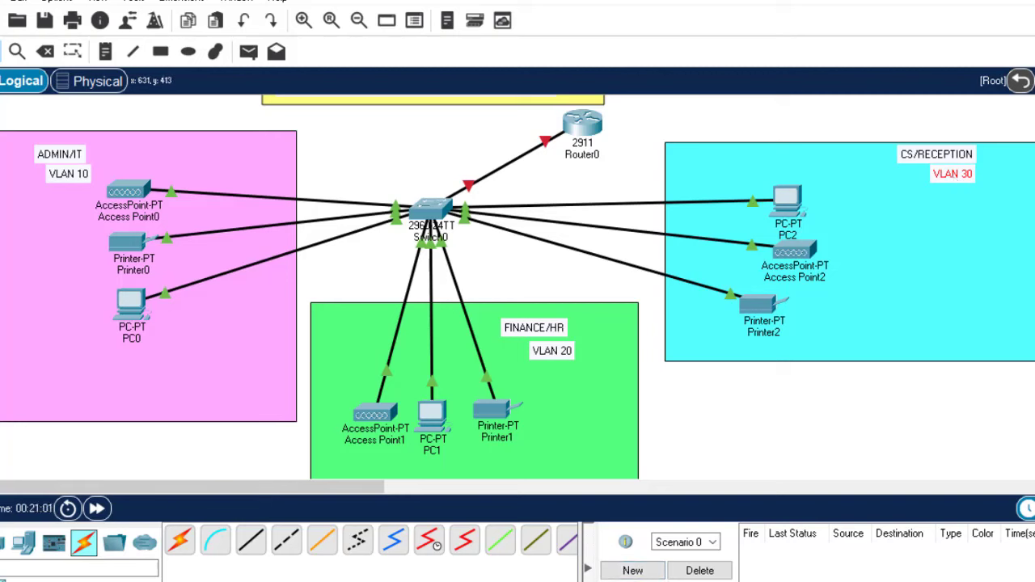
{"action": "key", "text": "alt+Tab"}
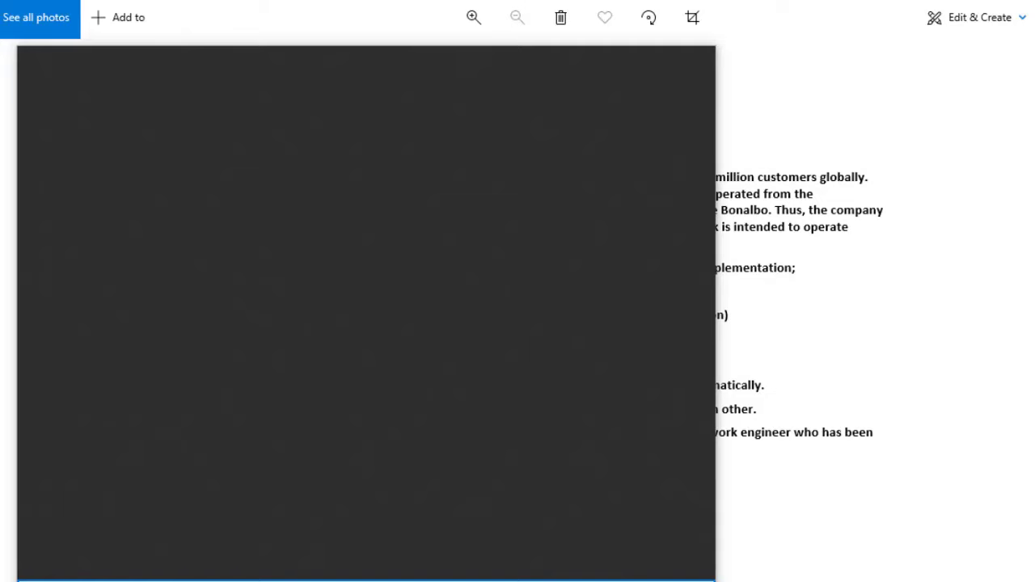
Step: Launch Word from Start search with 'WORD' and open a blank document
{"action": "type", "text": "WORD"}
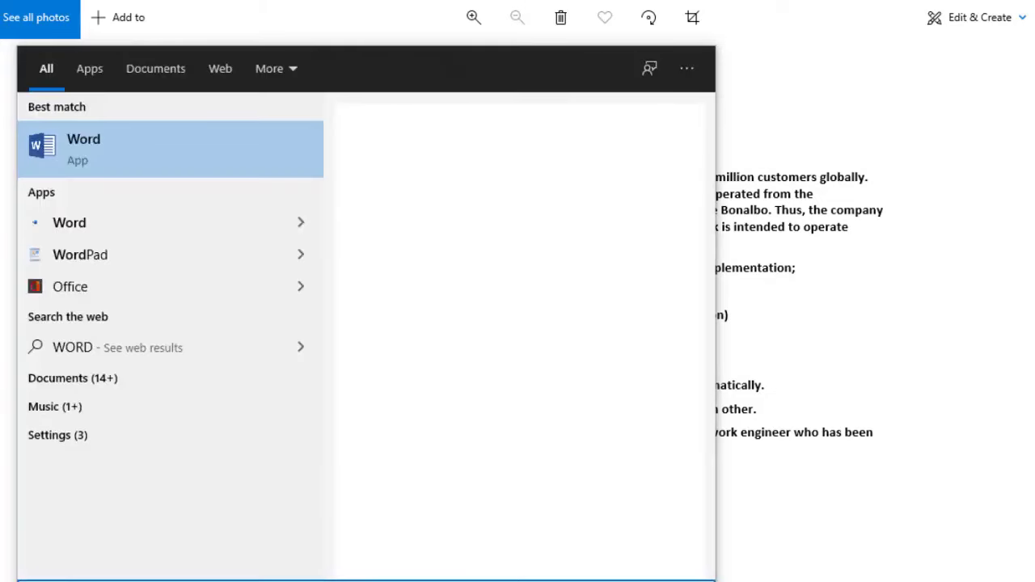
{"action": "key", "text": "Return"}
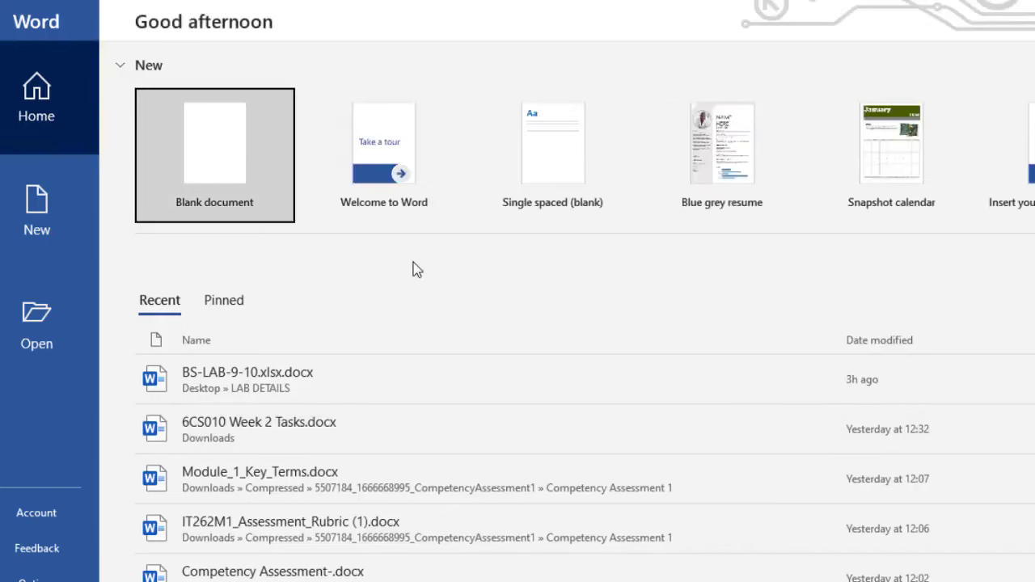
{"action": "left_click", "coordinate": [226, 159]}
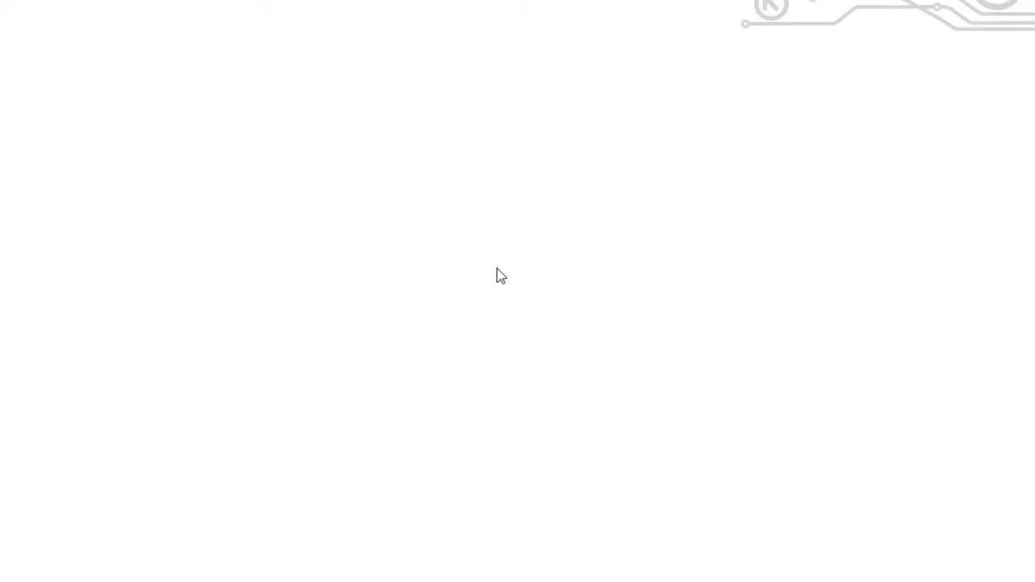
Step: On the blank Word page, write 'Base network: 192.168.1.0' and, below it, 'No. of subnets= 3'
{"action": "key", "text": "ctrl+a"}
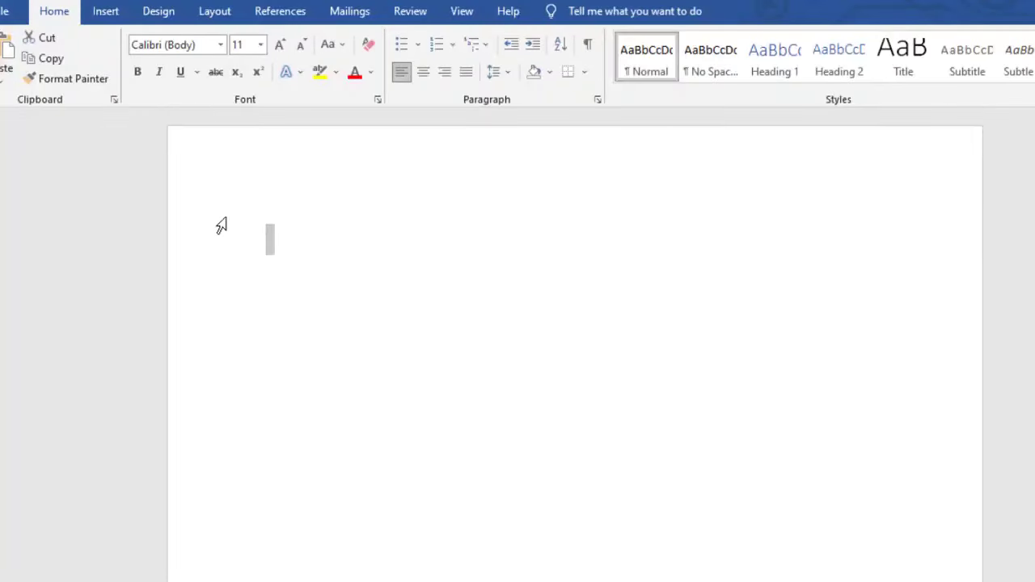
{"action": "left_click", "coordinate": [290, 238]}
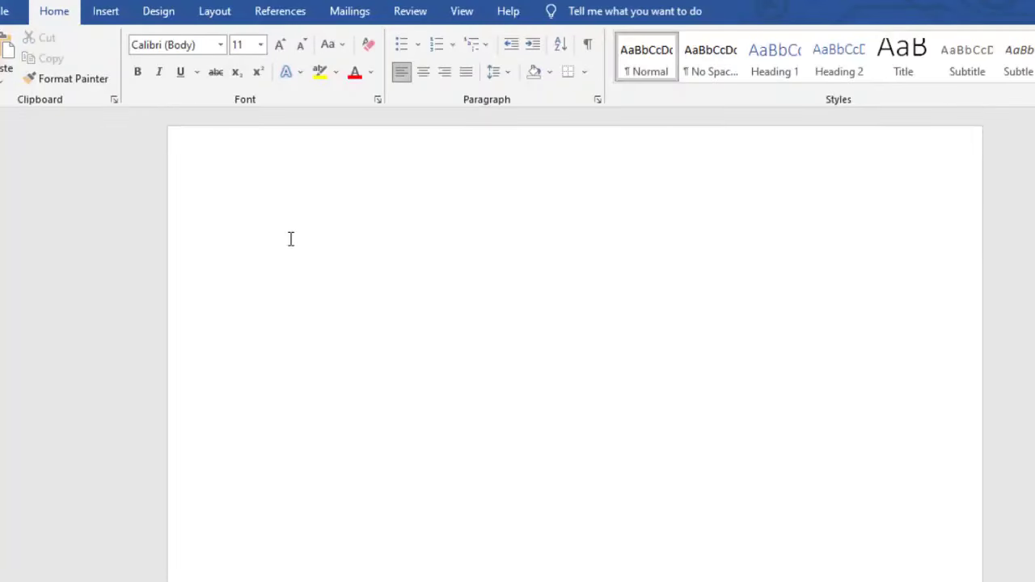
{"action": "type", "text": "BASI"}
{"action": "key", "text": "BackSpace"}
{"action": "key", "text": "BackSpace"}
{"action": "key", "text": "BackSpace"}
{"action": "type", "text": "ase network:"}
{"action": "key", "text": "alt+Tab"}
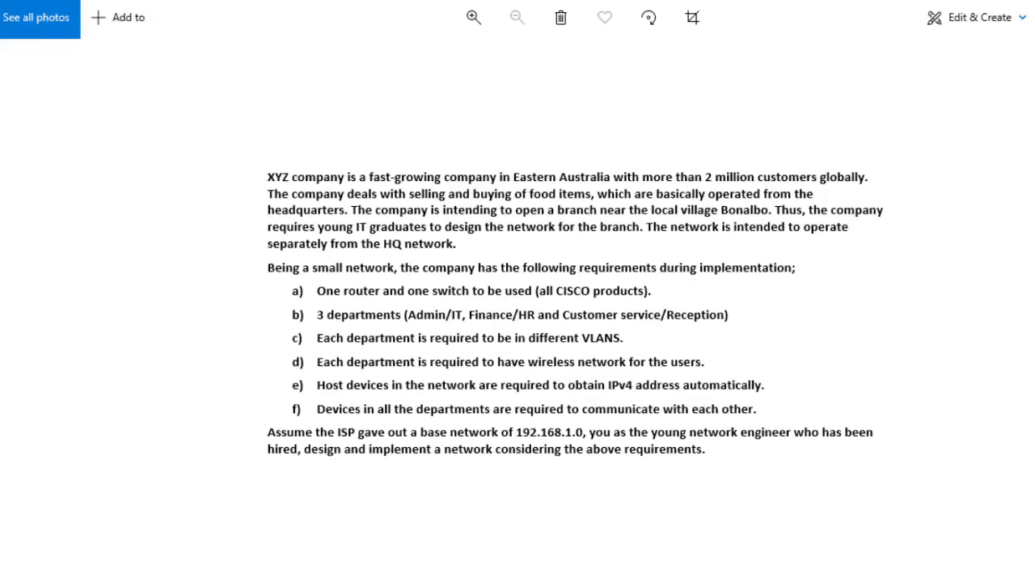
{"action": "key", "text": "alt+Tab"}
{"action": "type", "text": "192"}
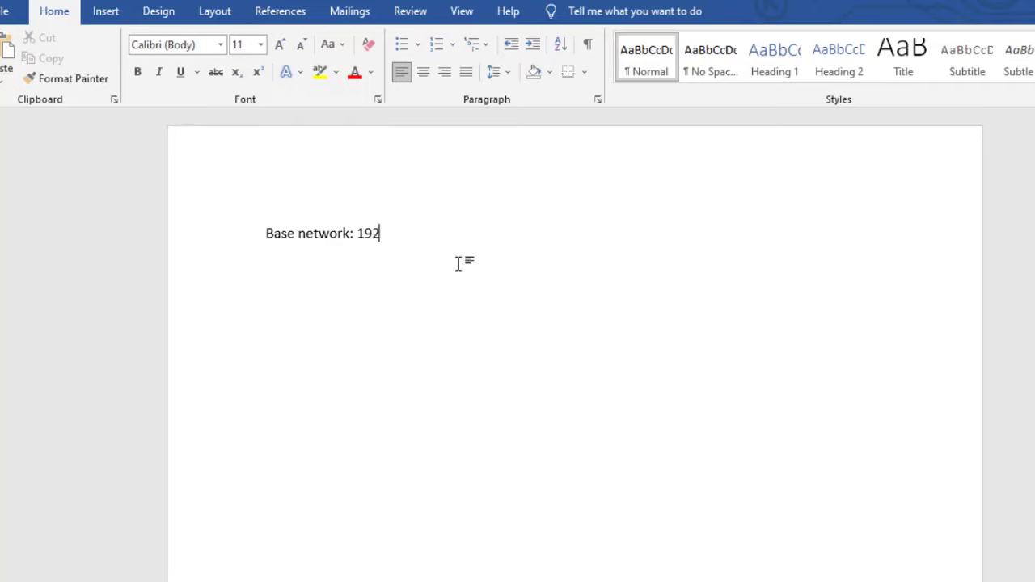
{"action": "type", "text": ".168.1.0"}
{"action": "key", "text": "Return"}
{"action": "type", "text": "no. of"}
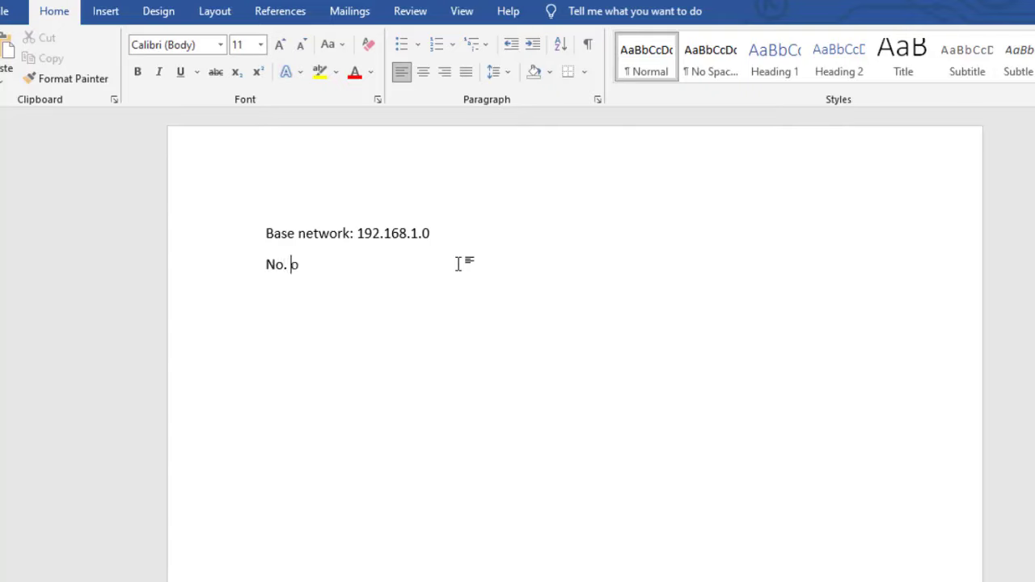
{"action": "type", "text": " subnets= 3"}
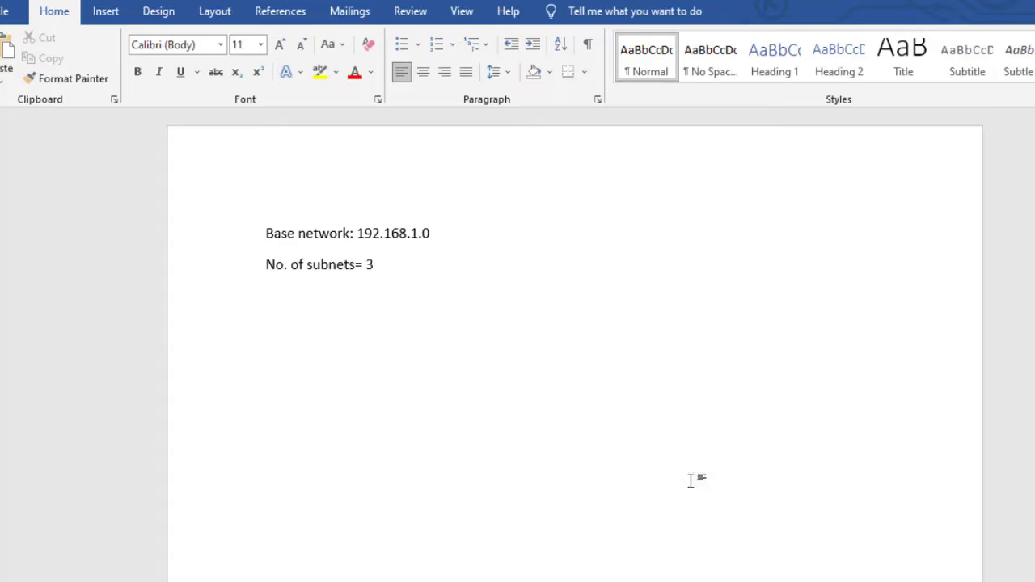
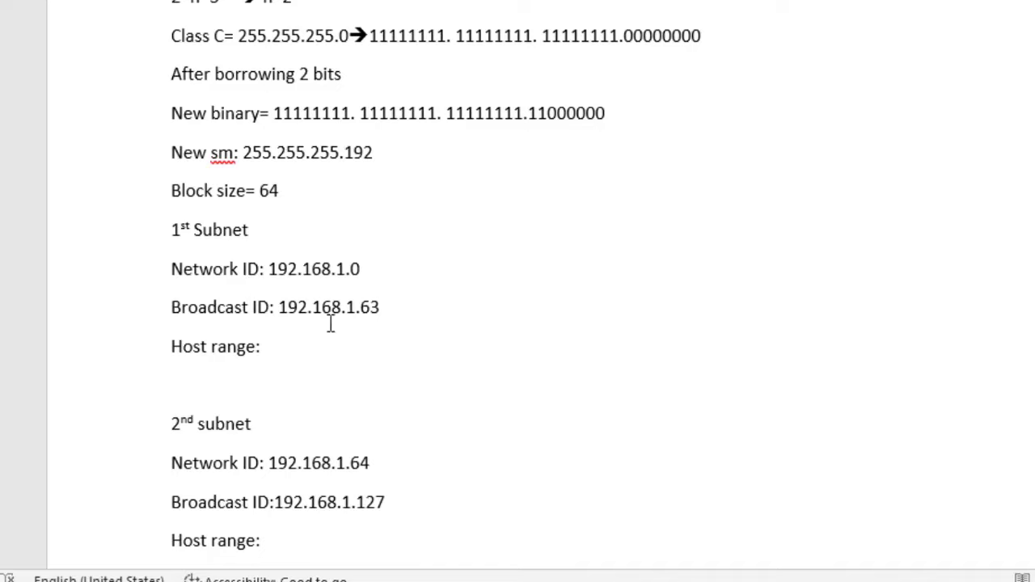
Step: Enter the first subnet's host range 192.168.1.1-192.168.1.62 and select it for copying
{"action": "type", "text": "19"}
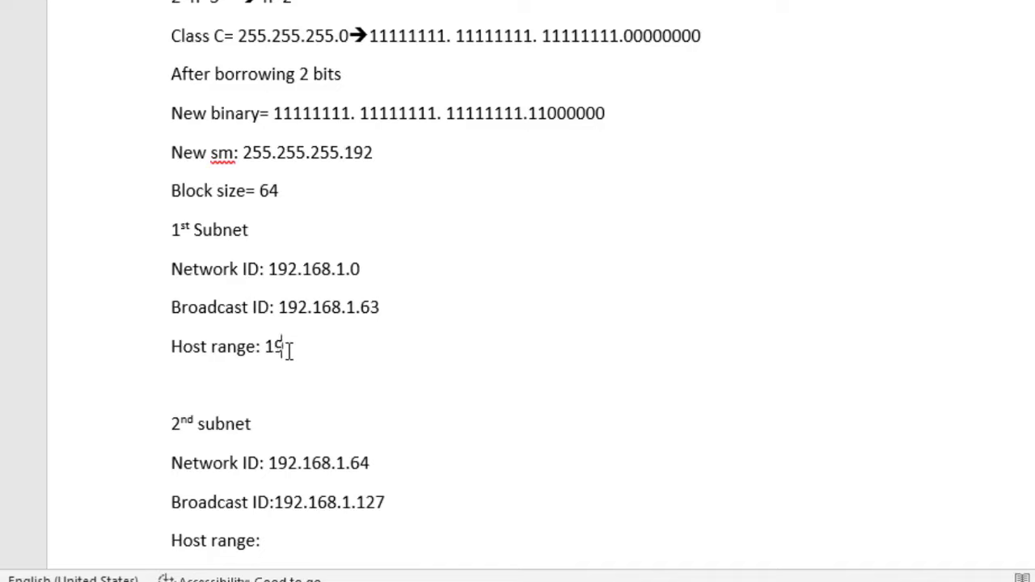
{"action": "type", "text": "2.168.1.1-"}
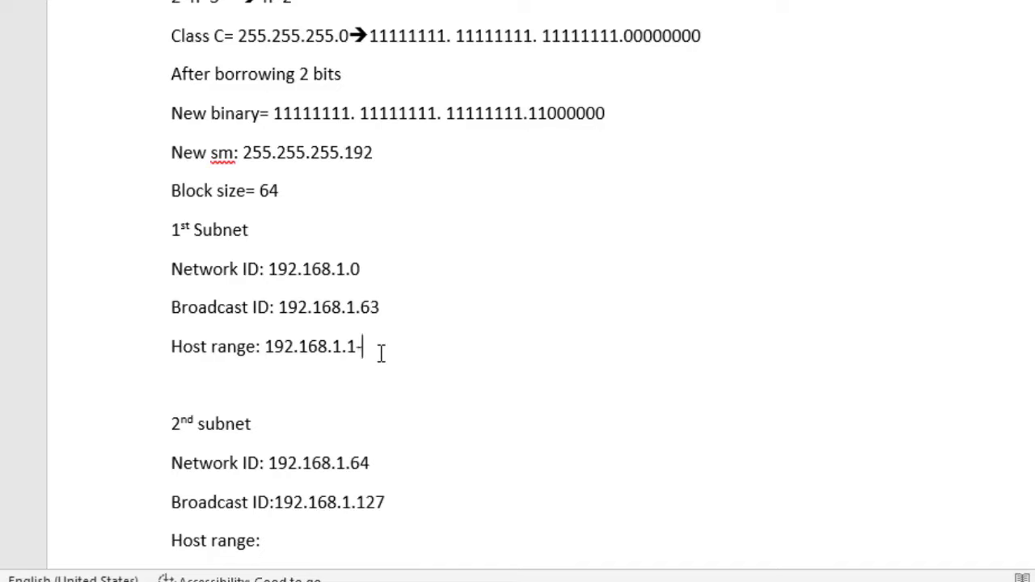
{"action": "type", "text": "192.168.1.62"}
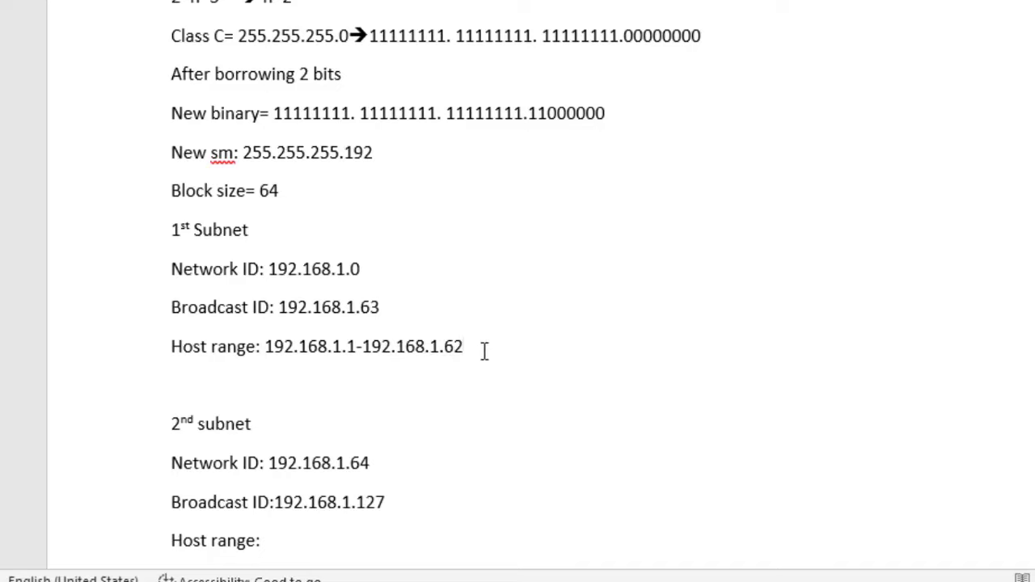
{"action": "left_click_drag", "start_coordinate": [485, 351], "coordinate": [269, 346]}
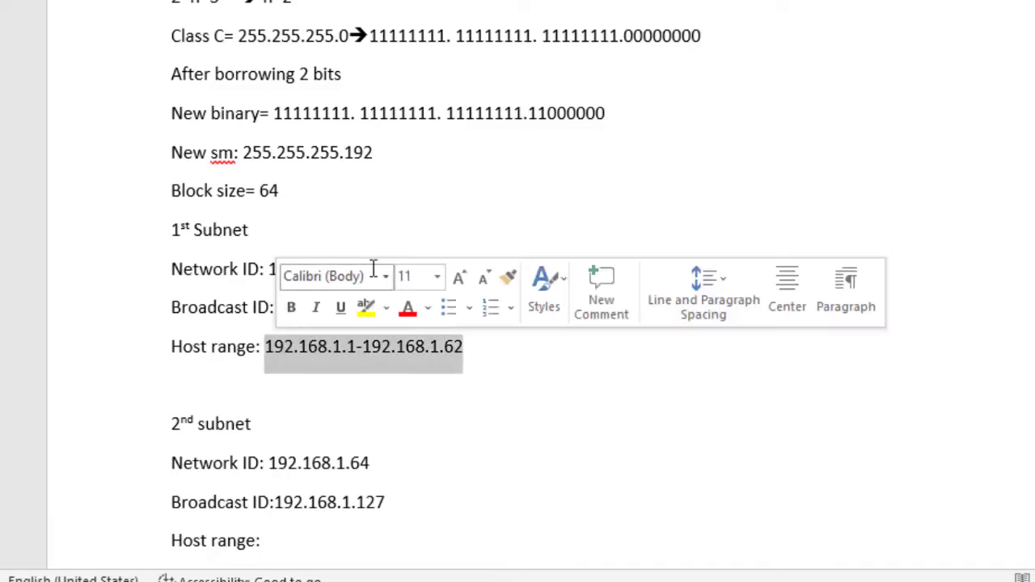
{"action": "left_click", "coordinate": [418, 243]}
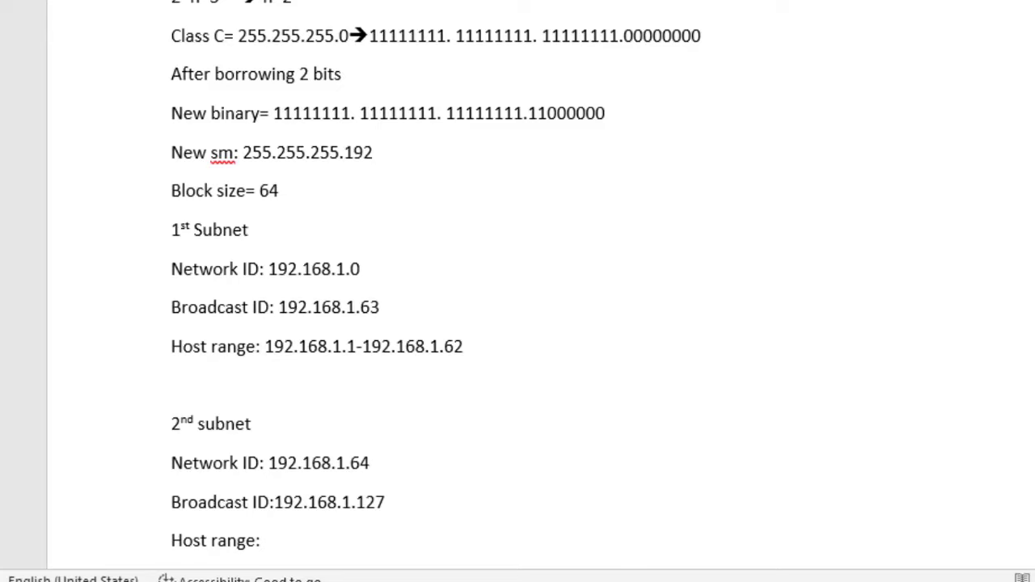
{"action": "scroll", "coordinate": [388, 283], "scroll_direction": "down", "scroll_amount": 2}
{"action": "left_click_drag", "start_coordinate": [471, 278], "coordinate": [266, 280]}
{"action": "key", "text": "ctrl+c"}
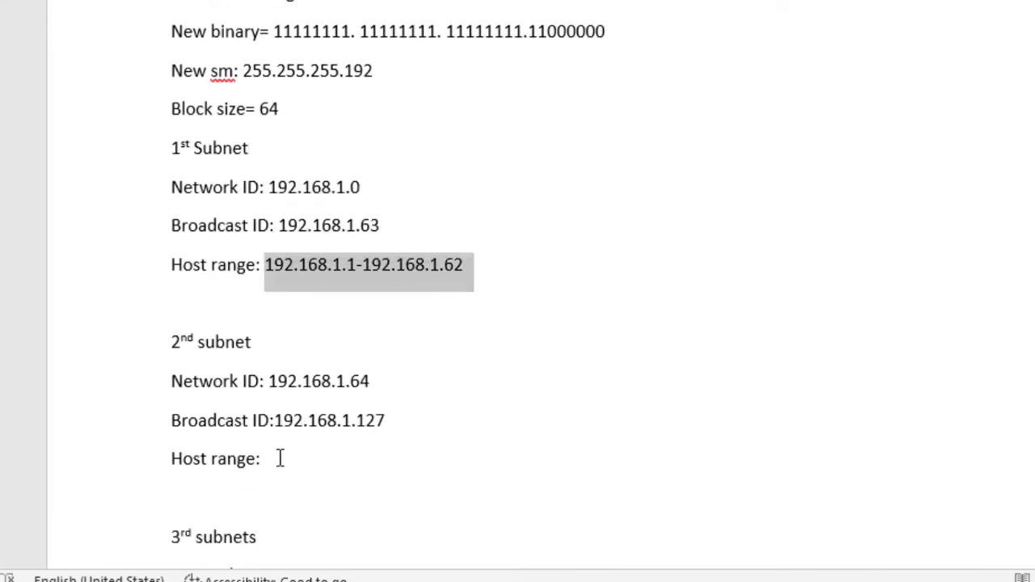
Step: Paste the copied range on the second Host range line and change it to 192.168.1.65-192.168.1.126
{"action": "left_click", "coordinate": [280, 459]}
{"action": "key", "text": "ctrl+v"}
{"action": "key", "text": "Return"}
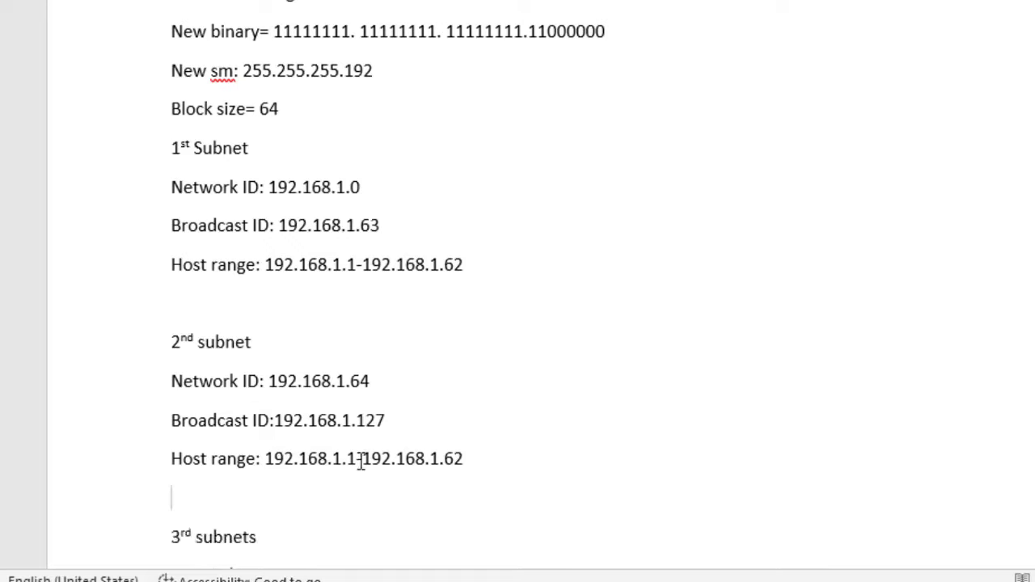
{"action": "left_click", "coordinate": [357, 458]}
{"action": "key", "text": "BackSpace"}
{"action": "type", "text": "65"}
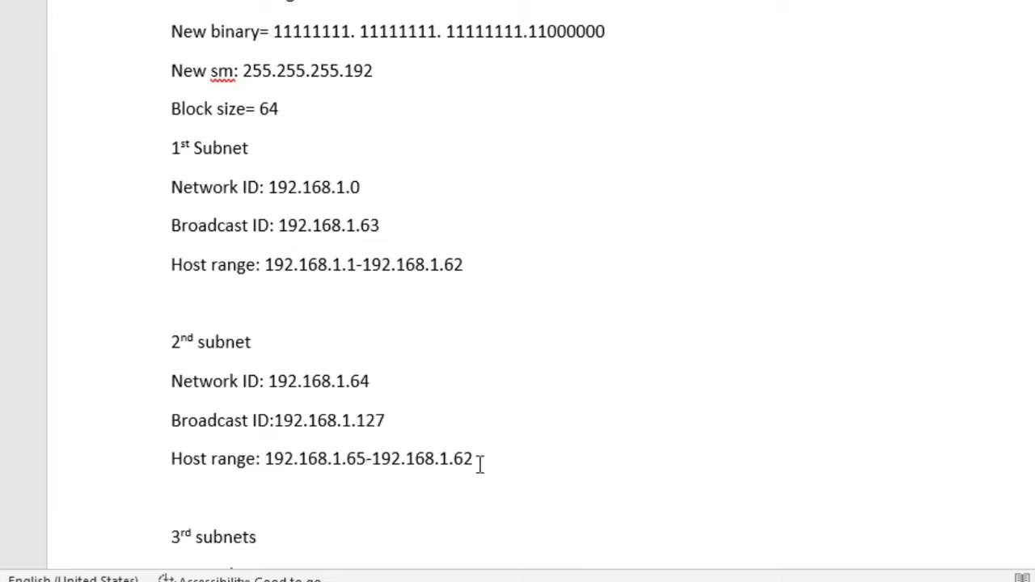
{"action": "key", "text": "BackSpace"}
{"action": "key", "text": "BackSpace"}
{"action": "type", "text": "126"}
Step: Paste the range on the third Host range line and change it to 192.168.1.129-192.168.1.190
{"action": "scroll", "coordinate": [323, 283], "scroll_direction": "down", "scroll_amount": 4}
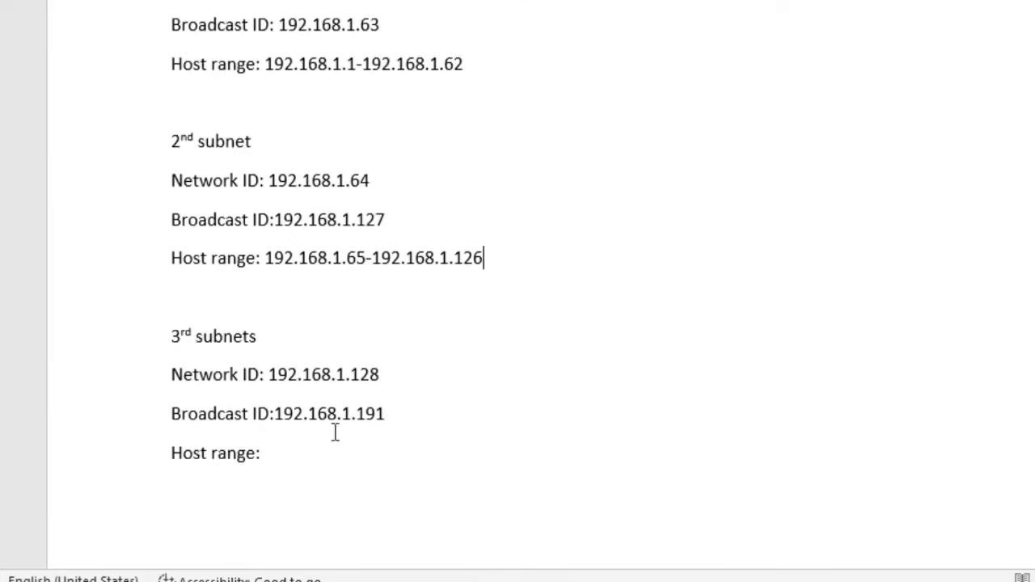
{"action": "left_click", "coordinate": [278, 454]}
{"action": "key", "text": "ctrl+v"}
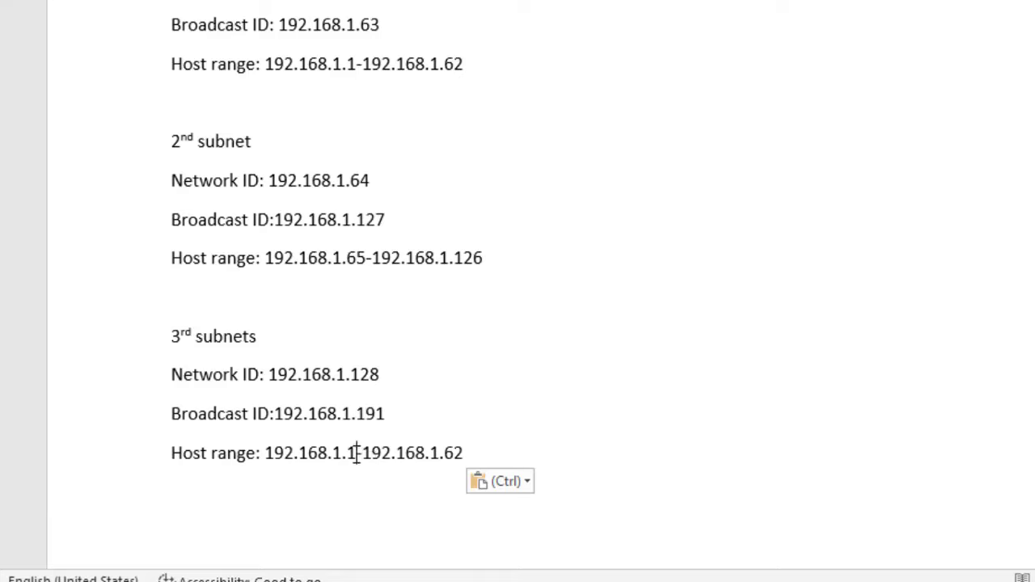
{"action": "left_click", "coordinate": [356, 453]}
{"action": "type", "text": "29"}
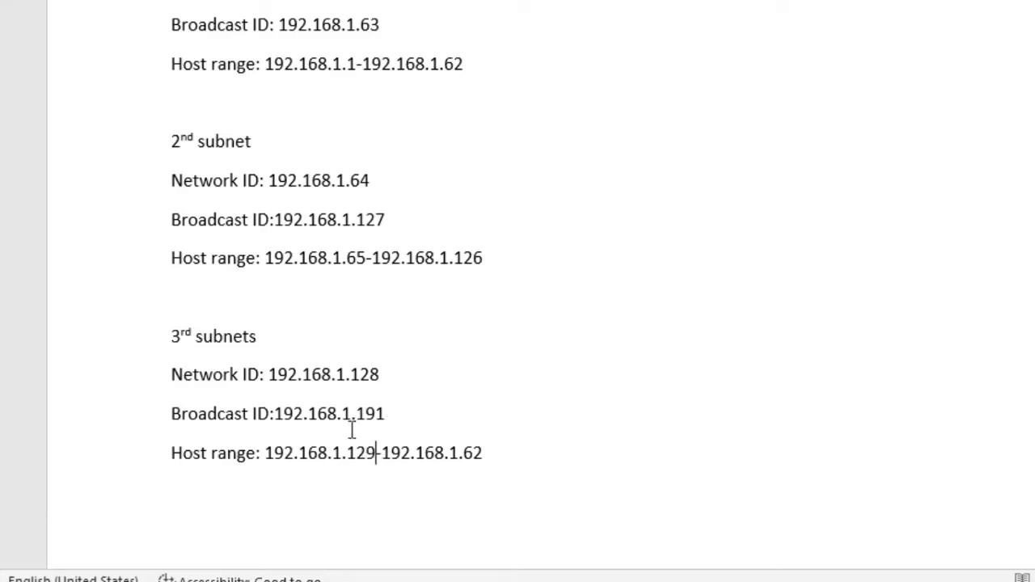
{"action": "left_click", "coordinate": [485, 450]}
{"action": "key", "text": "BackSpace"}
{"action": "key", "text": "BackSpace"}
{"action": "type", "text": "190"}
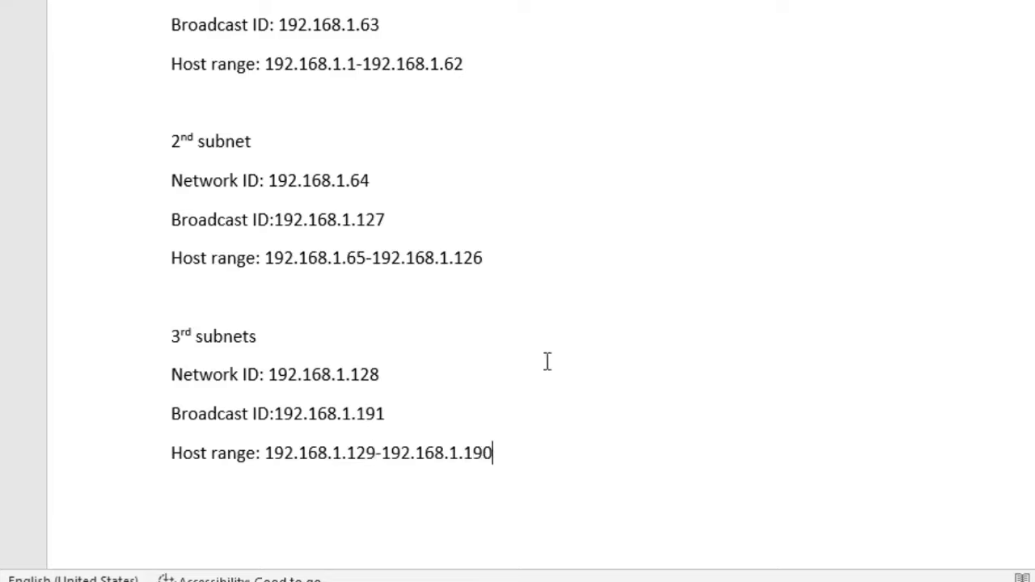
{"action": "scroll", "coordinate": [518, 291], "scroll_direction": "up", "scroll_amount": 5}
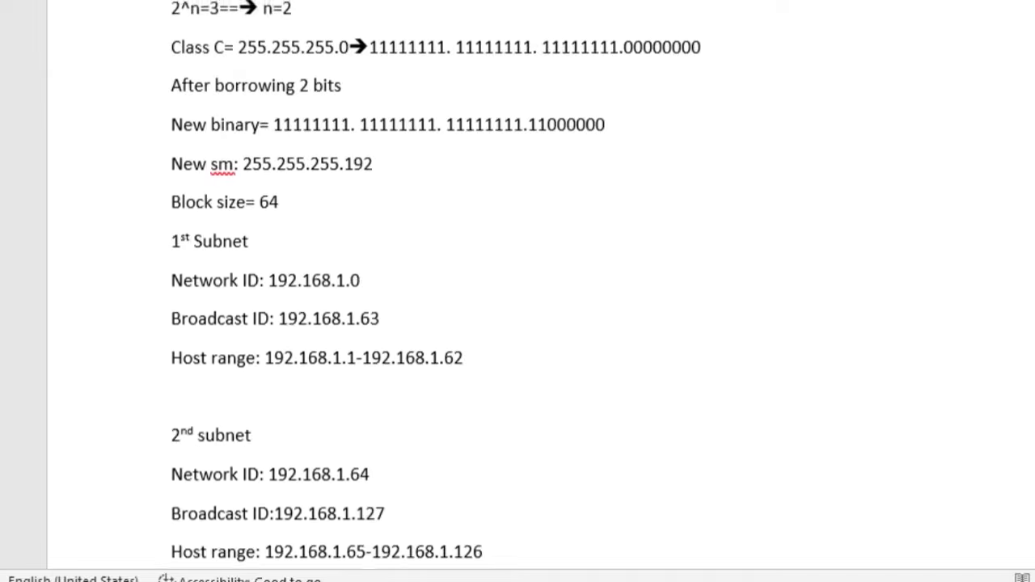
{"action": "scroll", "coordinate": [517, 291], "scroll_direction": "up", "scroll_amount": 3}
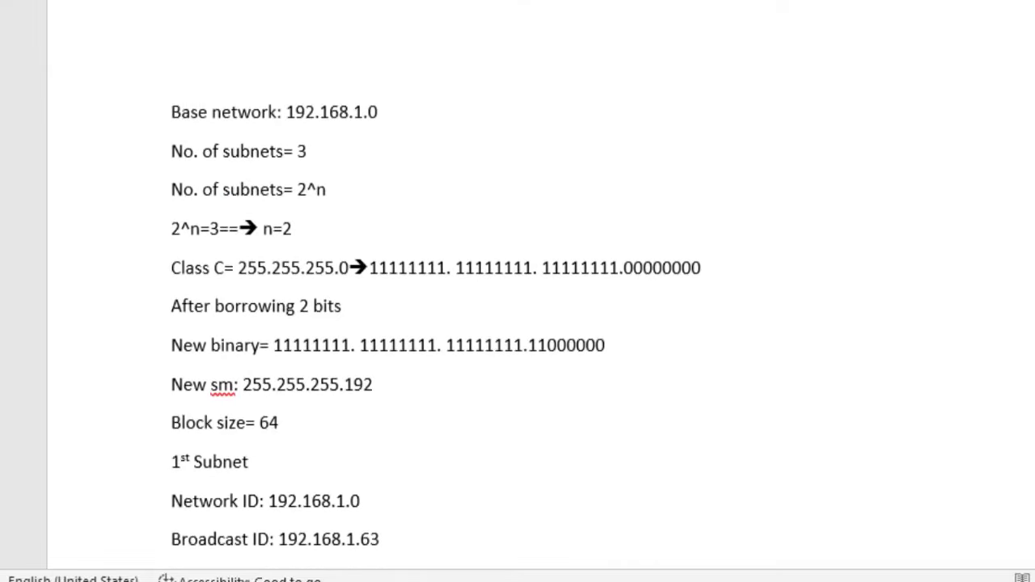
{"action": "scroll", "coordinate": [517, 292], "scroll_direction": "down", "scroll_amount": 8}
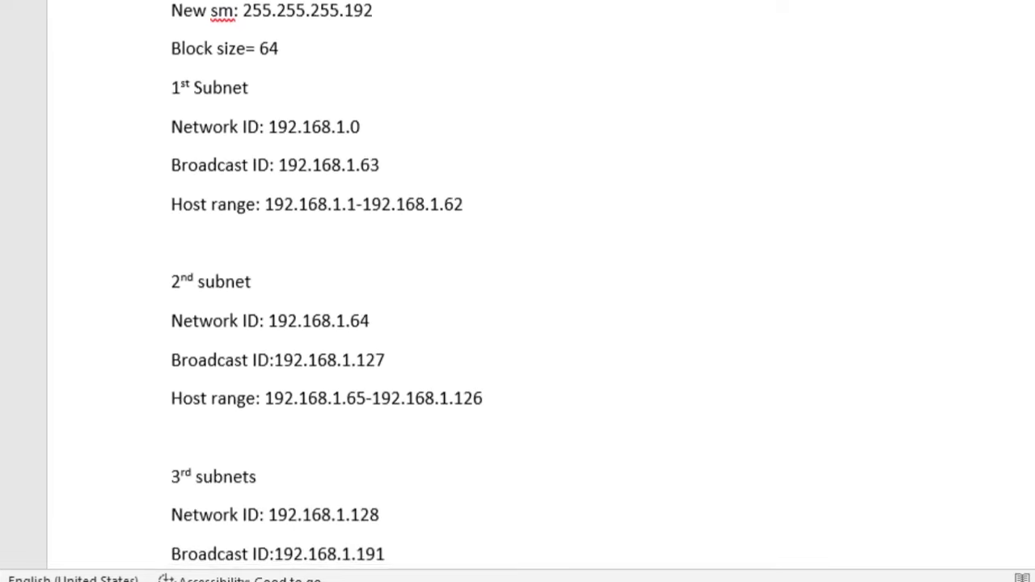
{"action": "scroll", "coordinate": [517, 291], "scroll_direction": "up", "scroll_amount": 1}
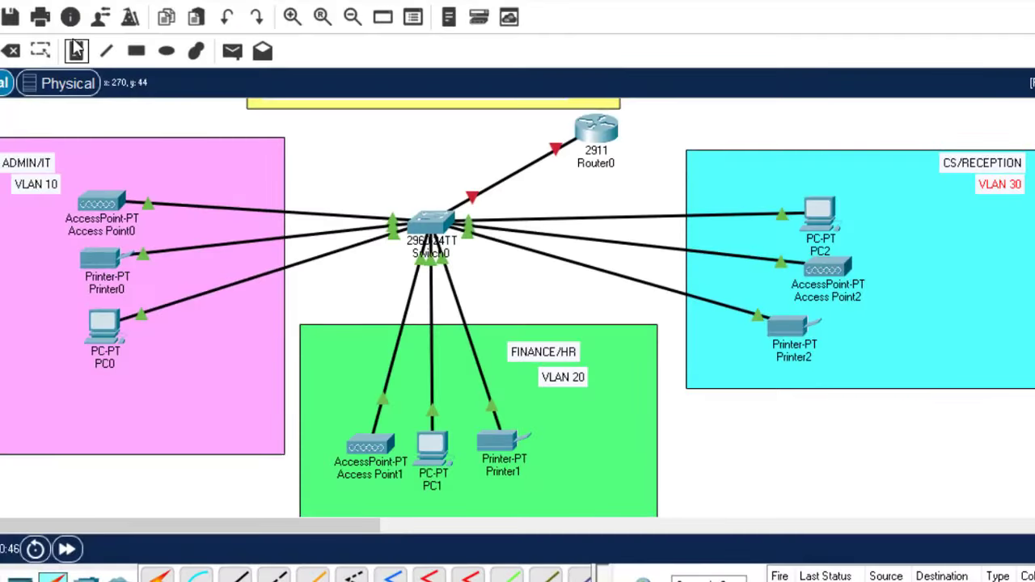
Step: Start a note reading 192.168.1.0/ in the ADMIN/IT area, then return to the Word notes
{"action": "left_click", "coordinate": [75, 50]}
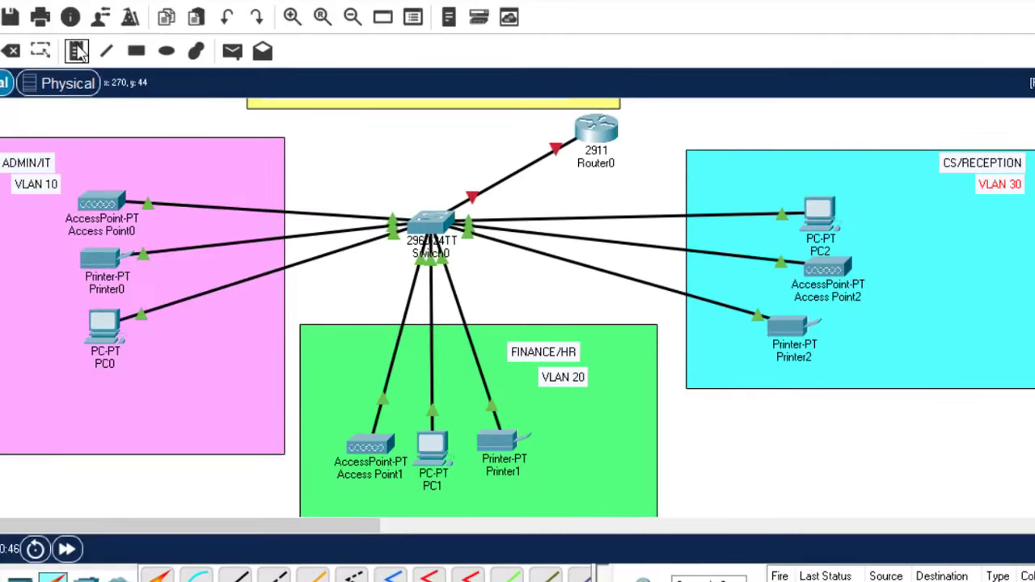
{"action": "left_click", "coordinate": [159, 164]}
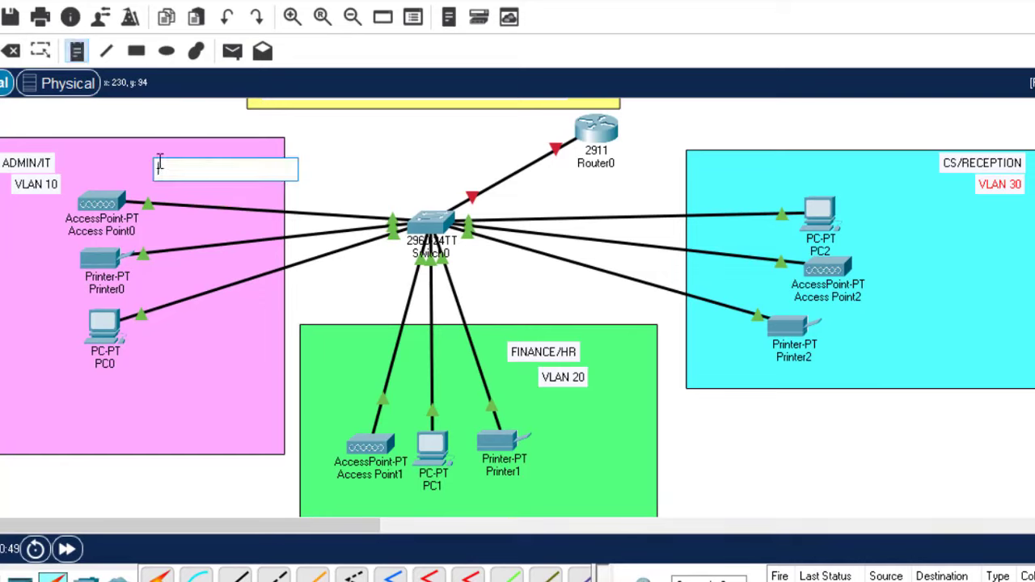
{"action": "type", "text": "192.168.1.0/"}
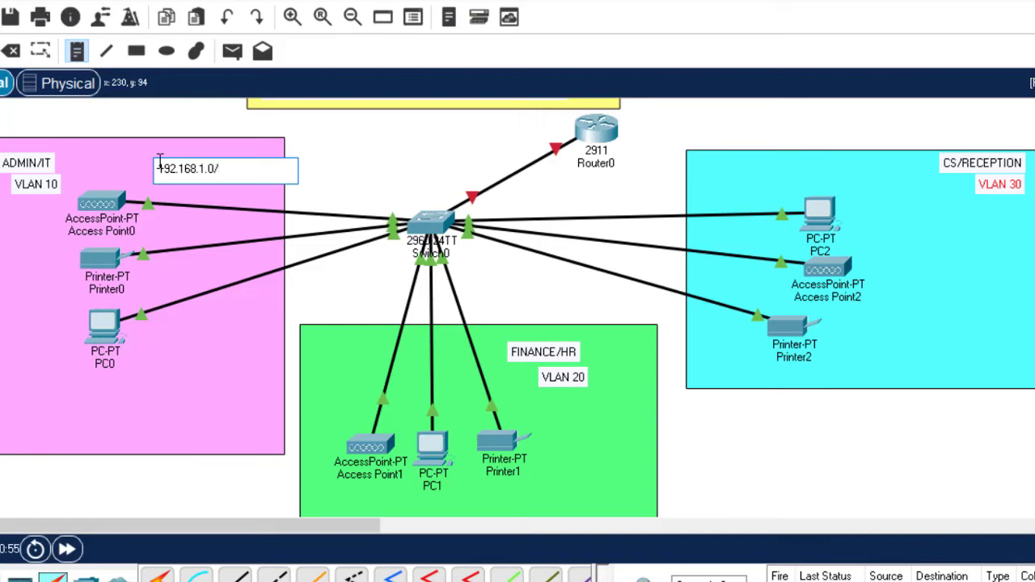
{"action": "key", "text": "alt+Tab"}
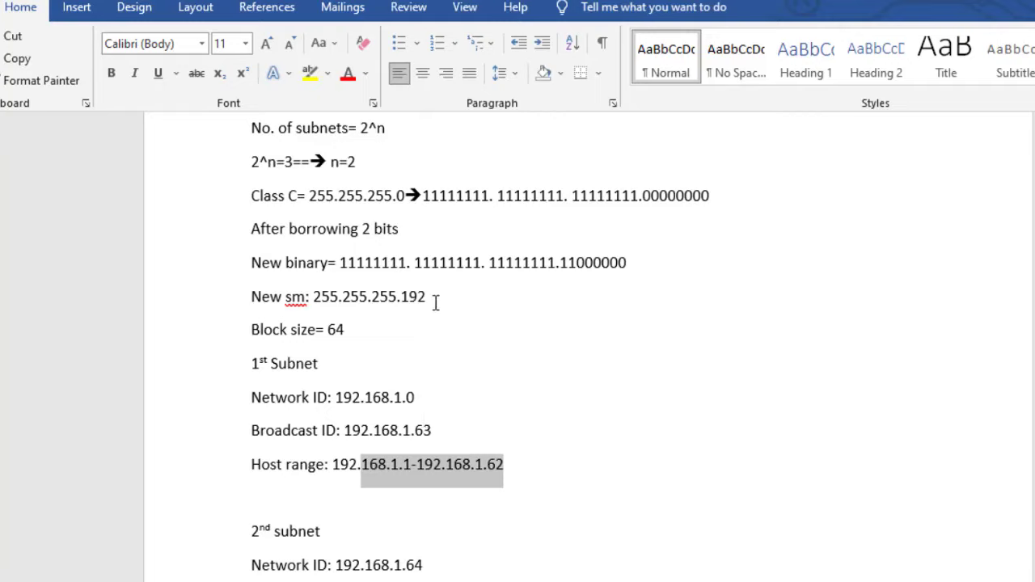
{"action": "left_click_drag", "start_coordinate": [443, 301], "coordinate": [318, 296]}
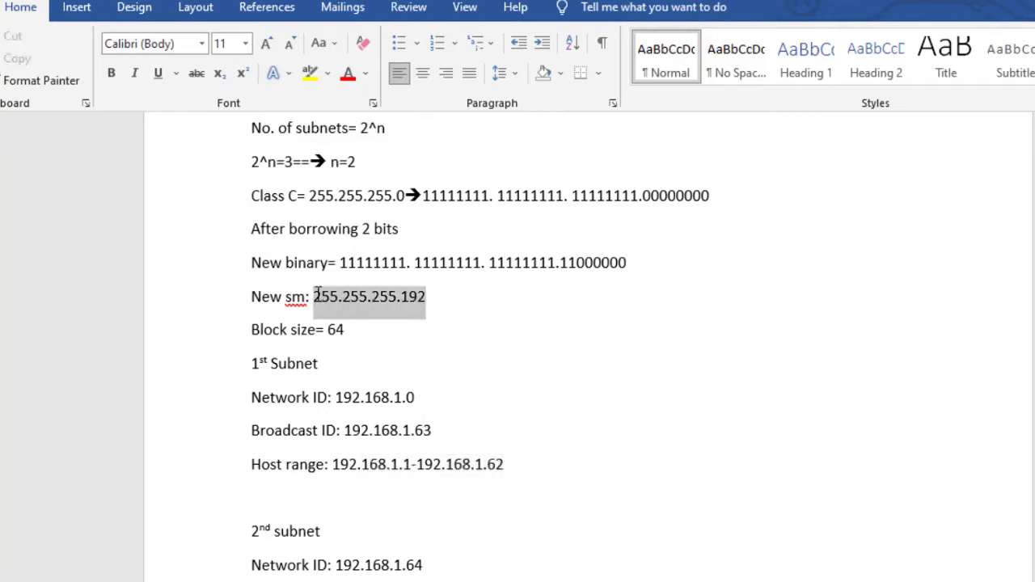
{"action": "left_click", "coordinate": [397, 306]}
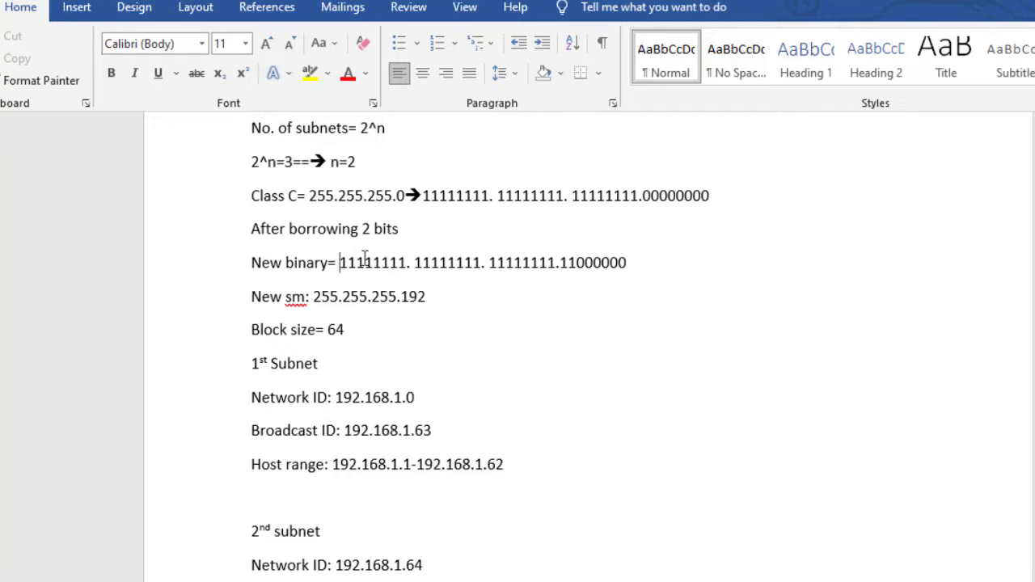
{"action": "left_click_drag", "start_coordinate": [364, 259], "coordinate": [401, 261]}
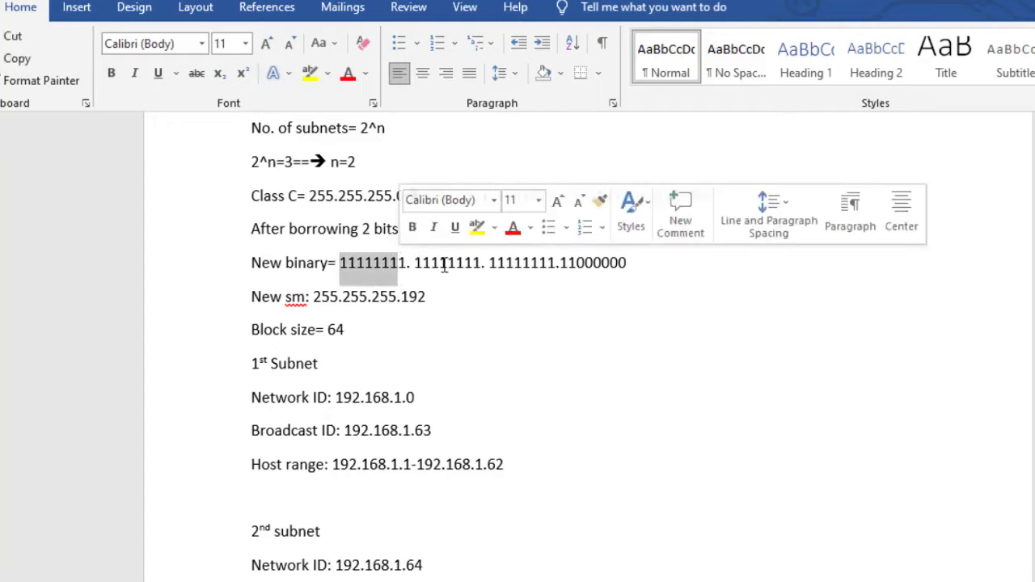
{"action": "left_click", "coordinate": [526, 267]}
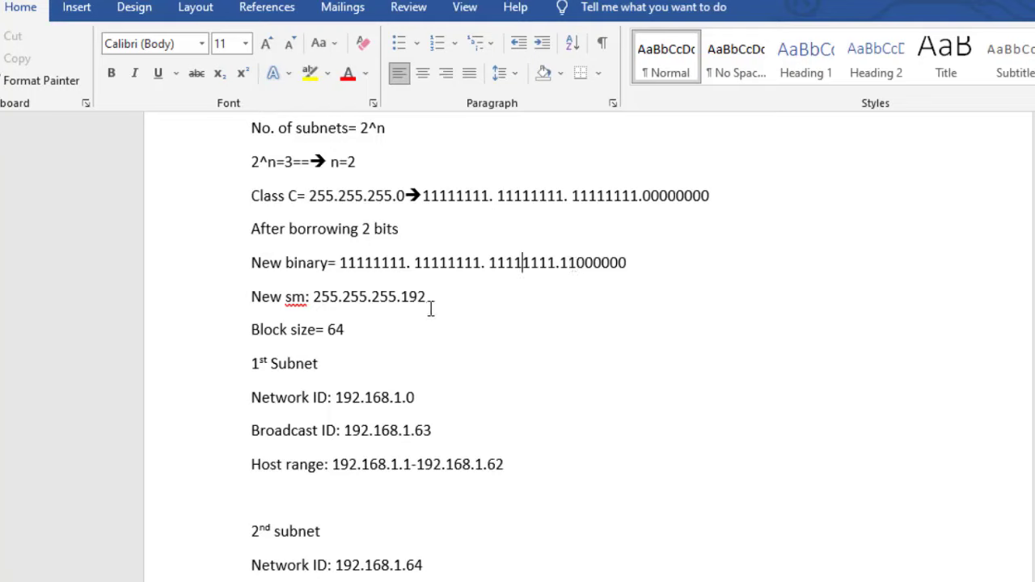
{"action": "left_click_drag", "start_coordinate": [423, 297], "coordinate": [320, 300]}
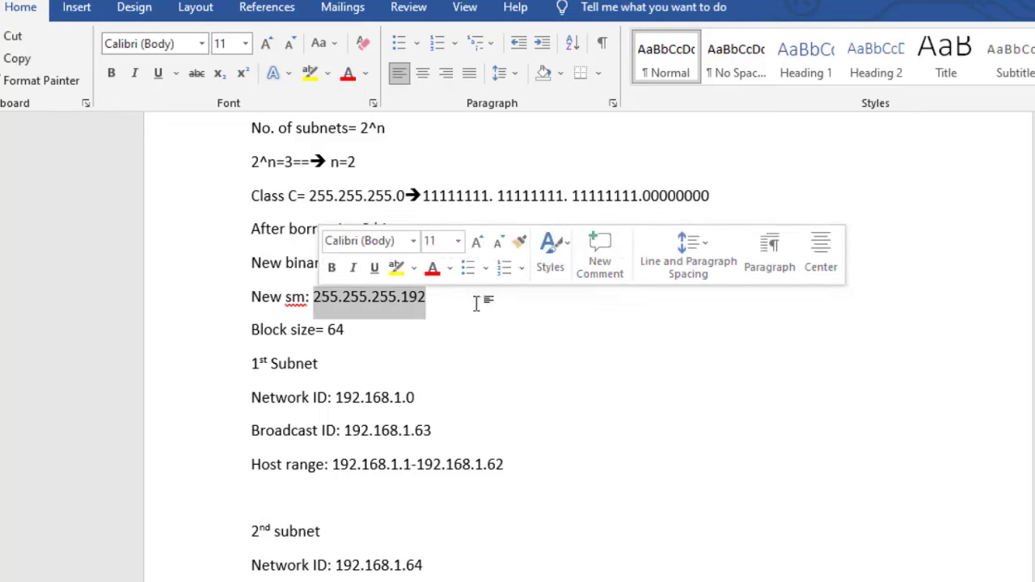
{"action": "key", "text": "Right"}
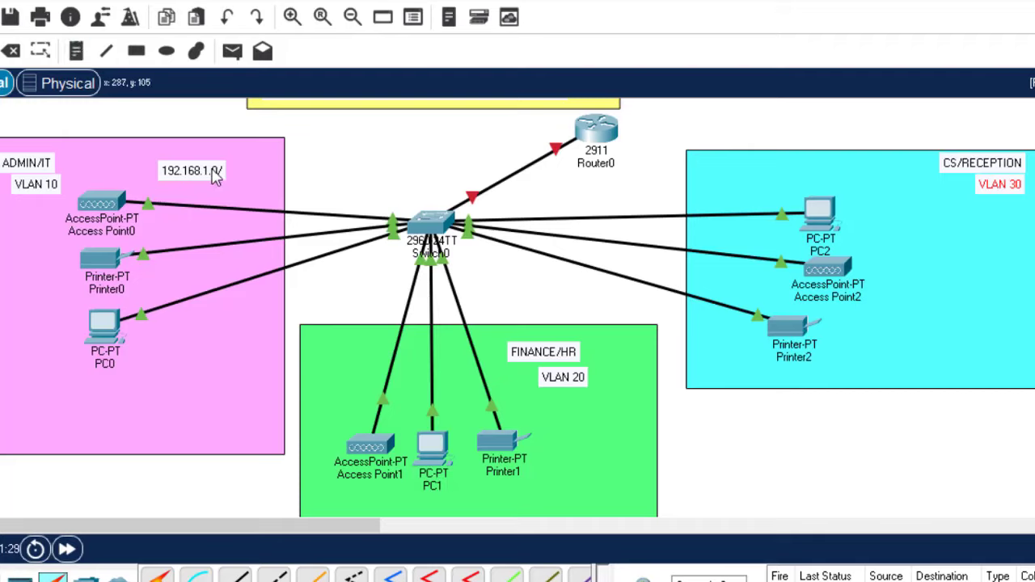
Step: Finish the ADMIN/IT note as 192.168.1.0/26 and add a 192.168.1.64 note in FINANCE/HR
{"action": "left_click", "coordinate": [223, 172]}
{"action": "type", "text": "/"}
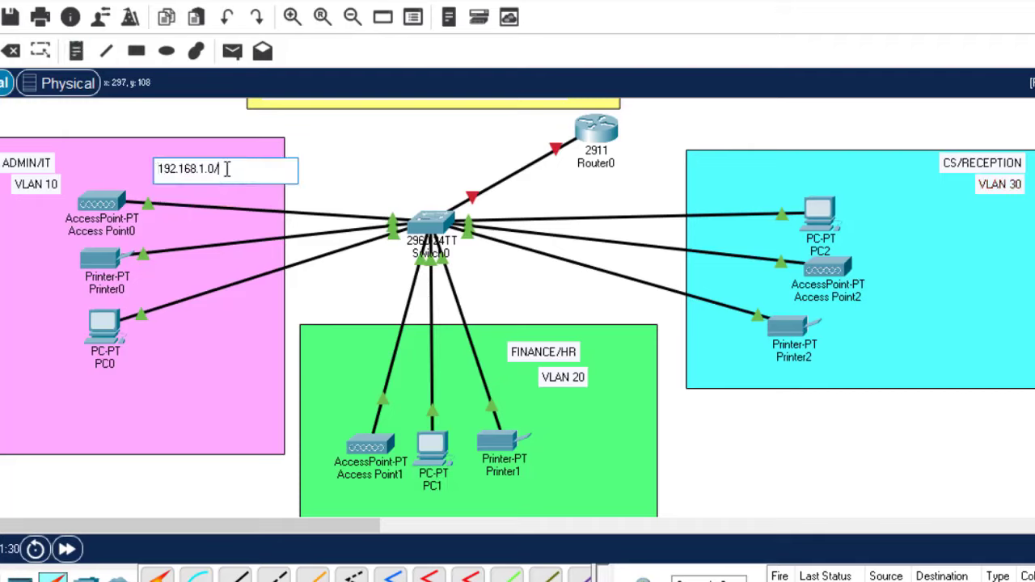
{"action": "type", "text": "26"}
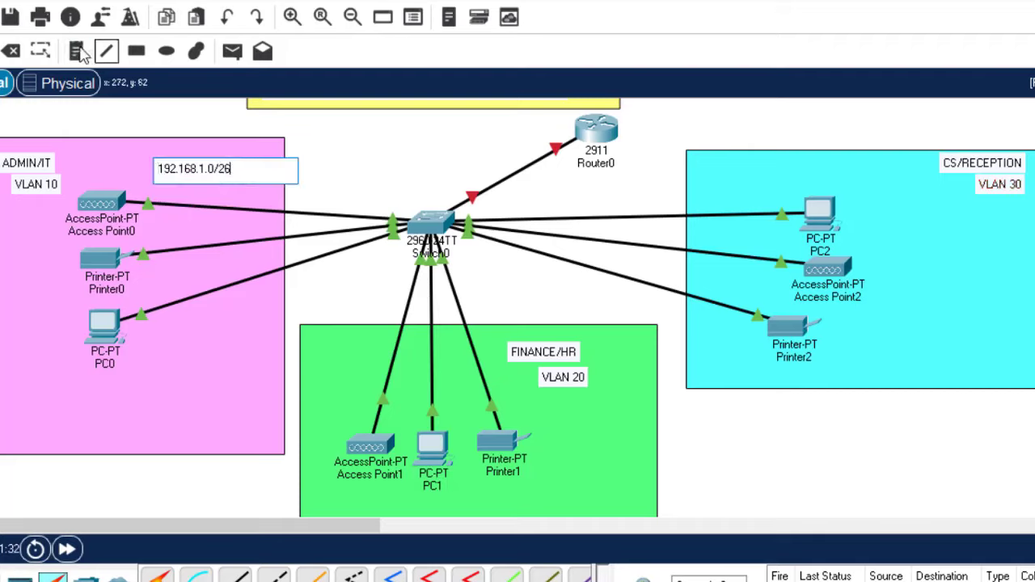
{"action": "left_click", "coordinate": [76, 51]}
{"action": "left_click", "coordinate": [555, 413]}
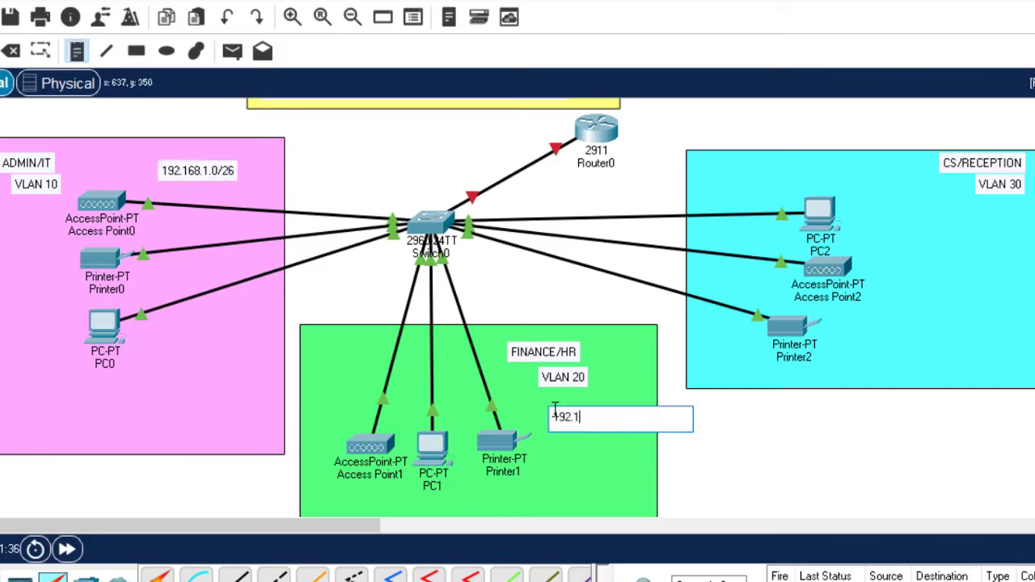
{"action": "type", "text": "192.168.1.64/26"}
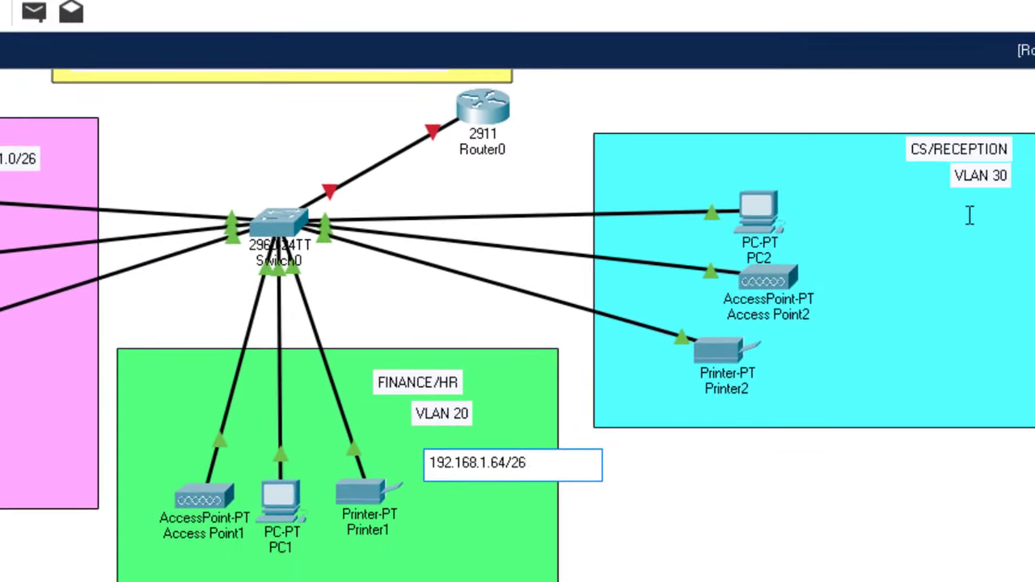
Step: Add a 192.168.1.128/26 note in CS/RECEPTION and move both labels under VLANs 30 and 20
{"action": "left_click", "coordinate": [965, 212]}
{"action": "type", "text": "192.1"}
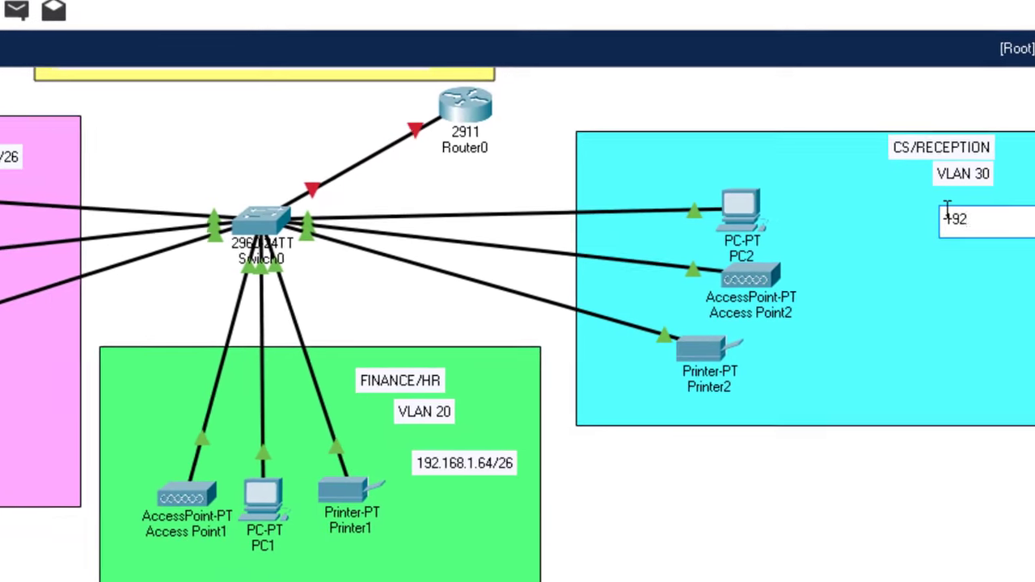
{"action": "type", "text": "68.1."}
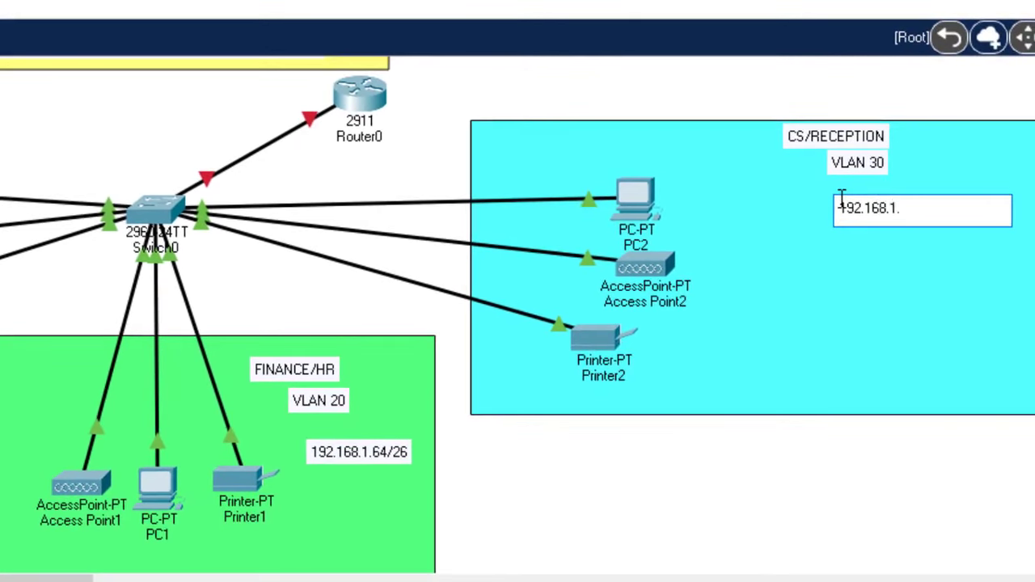
{"action": "type", "text": "128/26"}
{"action": "left_click", "coordinate": [841, 198]}
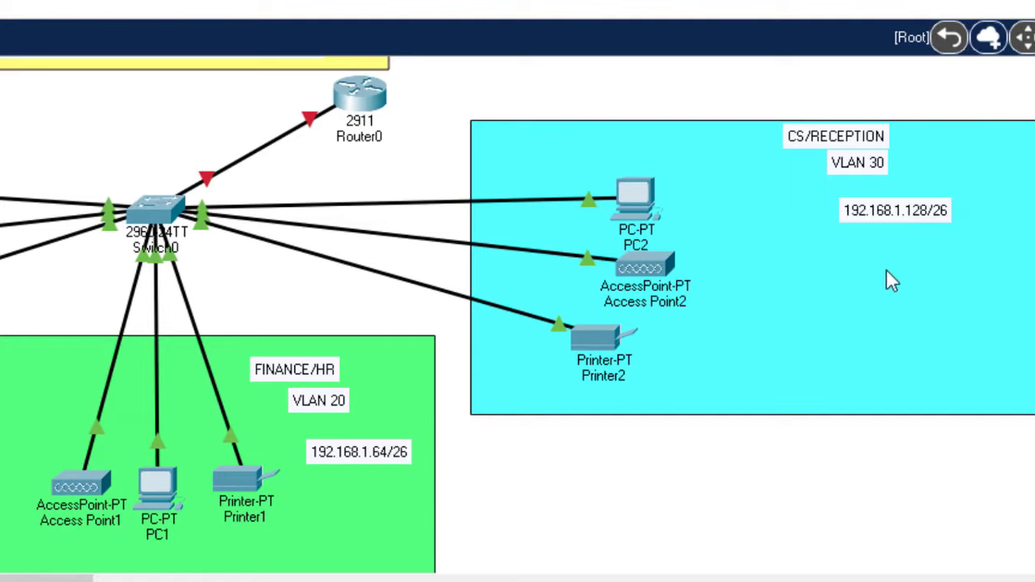
{"action": "left_click_drag", "start_coordinate": [882, 222], "coordinate": [863, 202]}
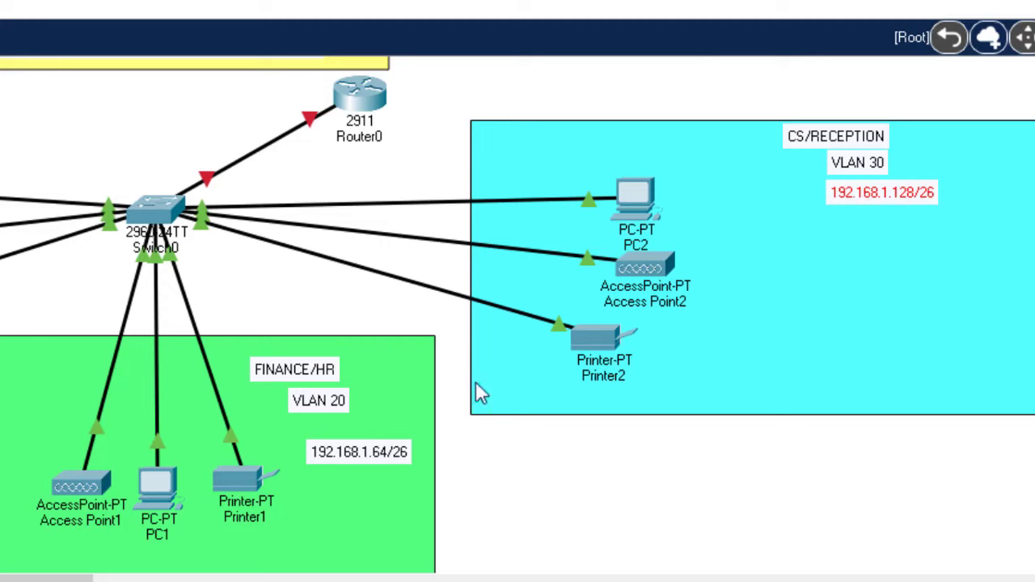
{"action": "left_click_drag", "start_coordinate": [394, 457], "coordinate": [385, 437]}
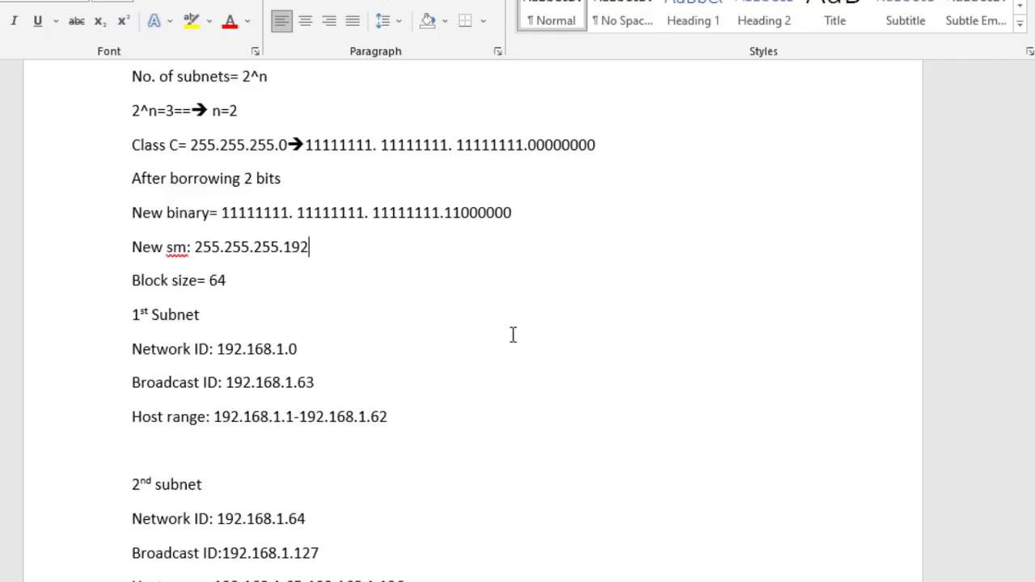
Step: Review the Word notes, highlighting the three subnet network IDs and the mask 255.255.255.192
{"action": "scroll", "coordinate": [512, 334], "scroll_direction": "down", "scroll_amount": 5}
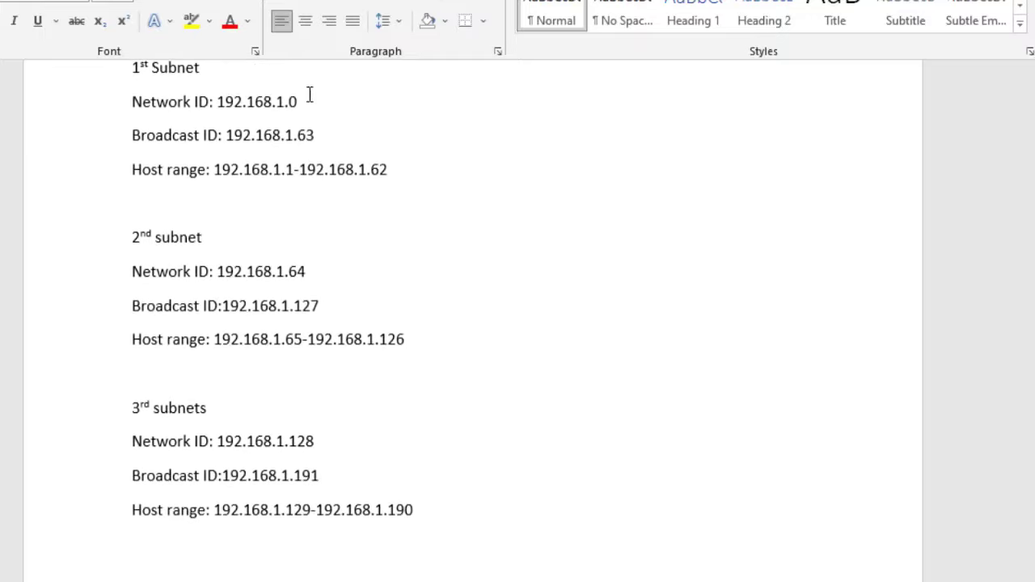
{"action": "left_click_drag", "start_coordinate": [305, 100], "coordinate": [227, 98]}
{"action": "left_click_drag", "start_coordinate": [308, 270], "coordinate": [247, 271]}
{"action": "left_click_drag", "start_coordinate": [315, 450], "coordinate": [284, 450]}
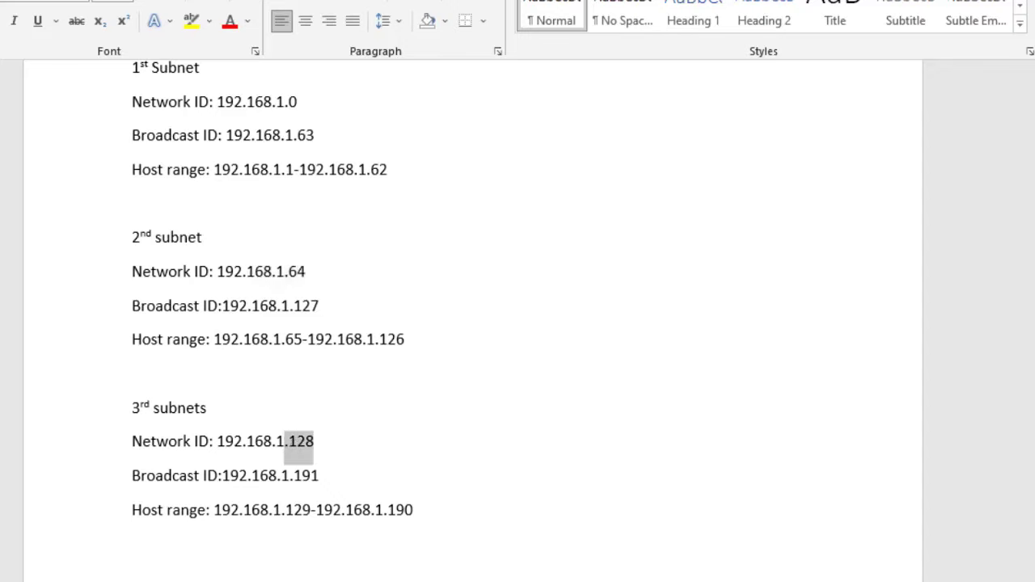
{"action": "scroll", "coordinate": [404, 324], "scroll_direction": "up", "scroll_amount": 8}
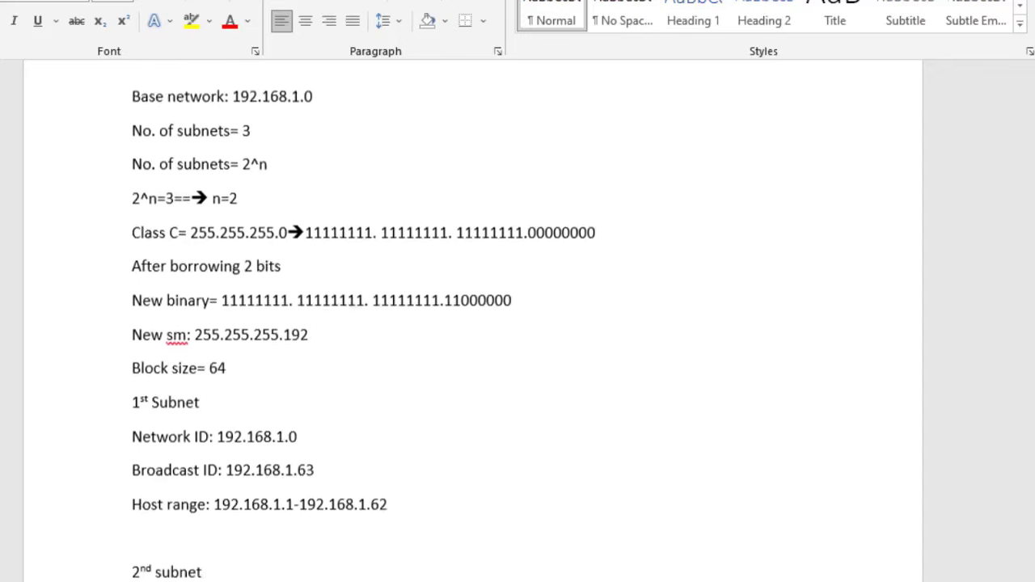
{"action": "left_click", "coordinate": [327, 344]}
{"action": "double_click", "coordinate": [208, 346]}
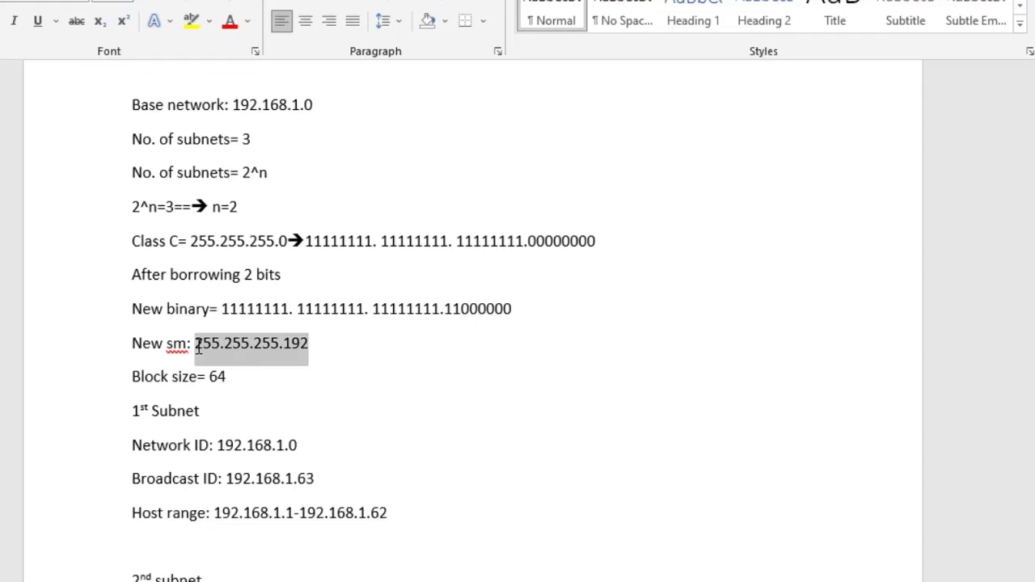
{"action": "left_click", "coordinate": [322, 352]}
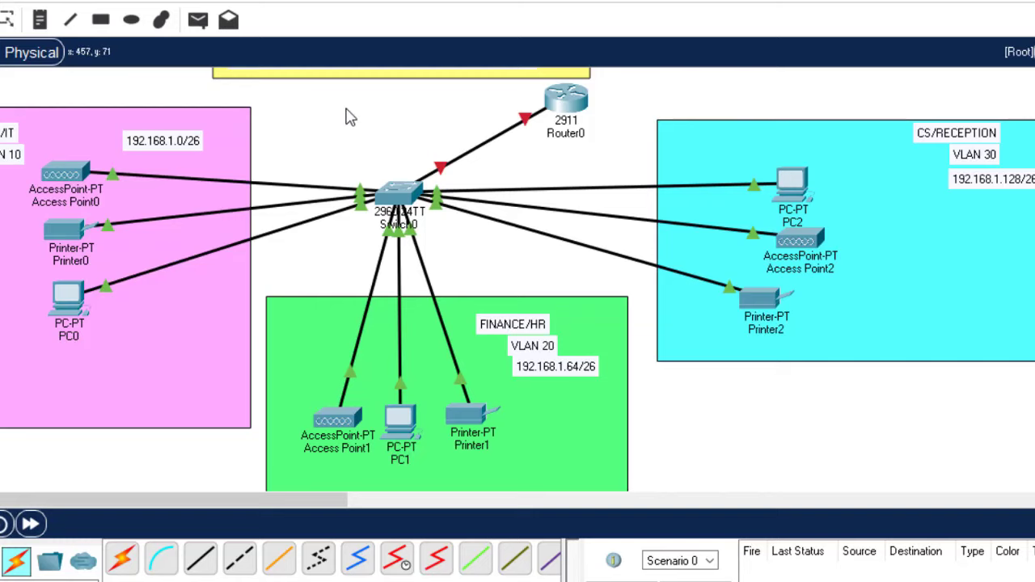
Step: Open Switch0's CLI and enter global configuration mode with en and conf t
{"action": "left_click", "coordinate": [397, 198]}
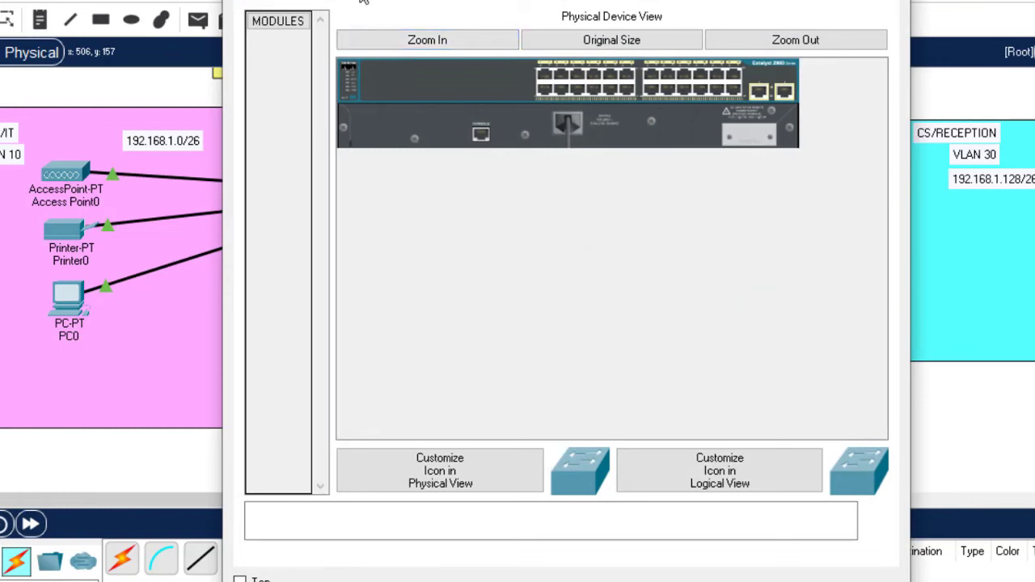
{"action": "left_click", "coordinate": [364, 2]}
{"action": "key", "text": "Return"}
{"action": "key", "text": "Return"}
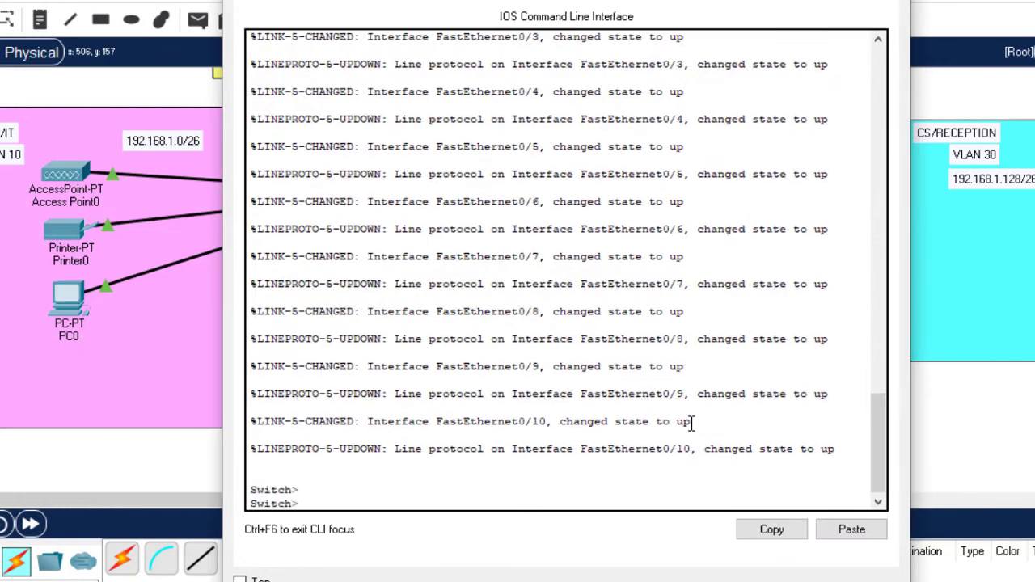
{"action": "type", "text": "en"}
{"action": "key", "text": "Return"}
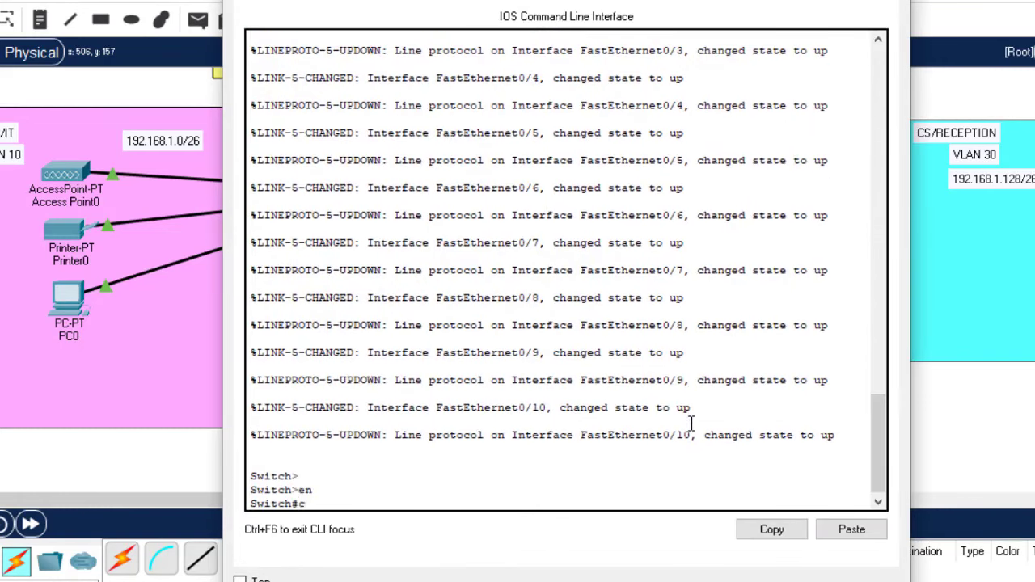
{"action": "type", "text": "conf t"}
{"action": "key", "text": "Return"}
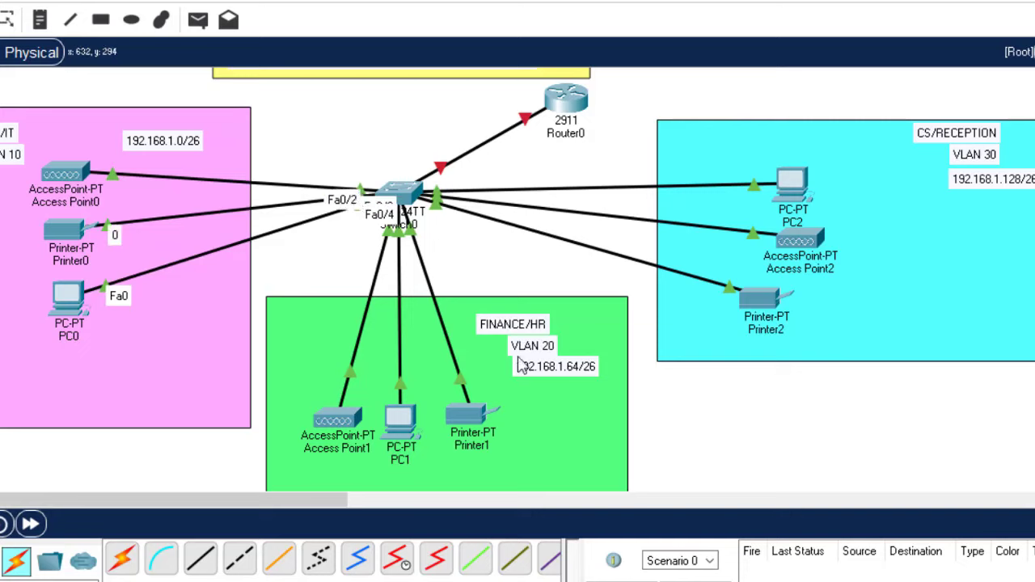
Step: Type the command int range fa0/2-4 at Switch0's configuration prompt
{"action": "left_click", "coordinate": [398, 198]}
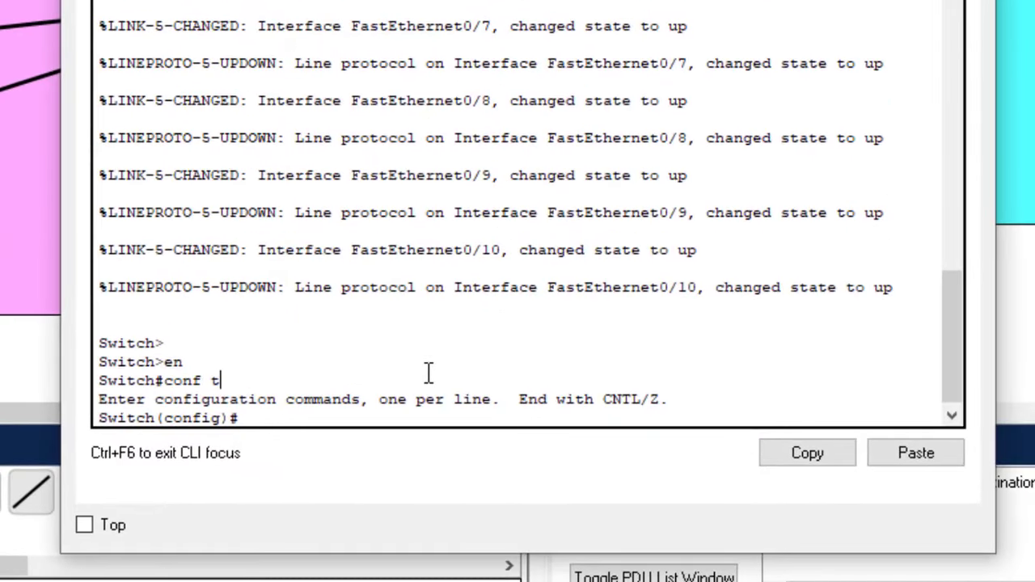
{"action": "key", "text": "Return"}
{"action": "key", "text": "Return"}
{"action": "type", "text": "in"}
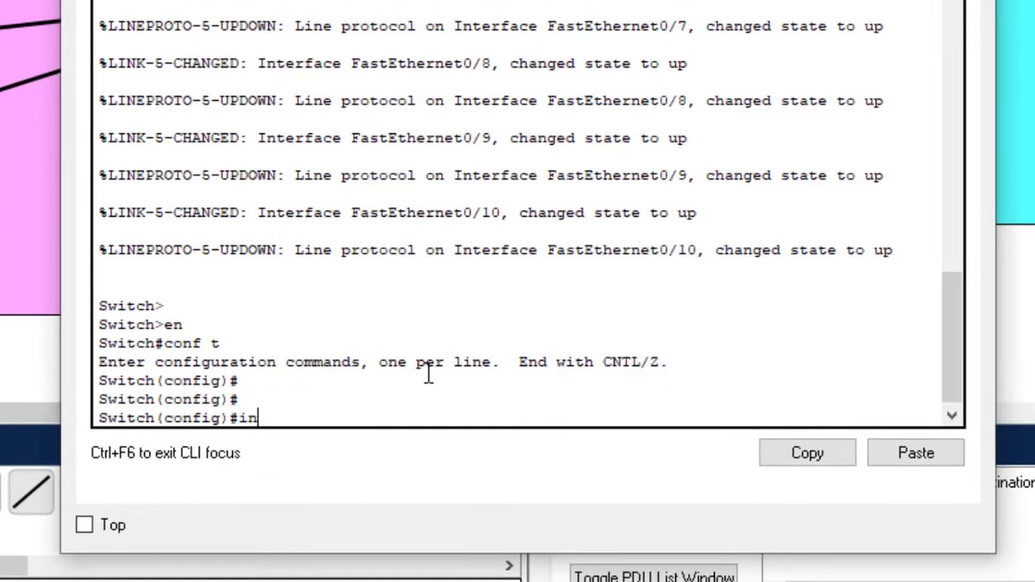
{"action": "type", "text": "t git"}
{"action": "key", "text": "BackSpace"}
{"action": "key", "text": "BackSpace"}
{"action": "type", "text": "range"}
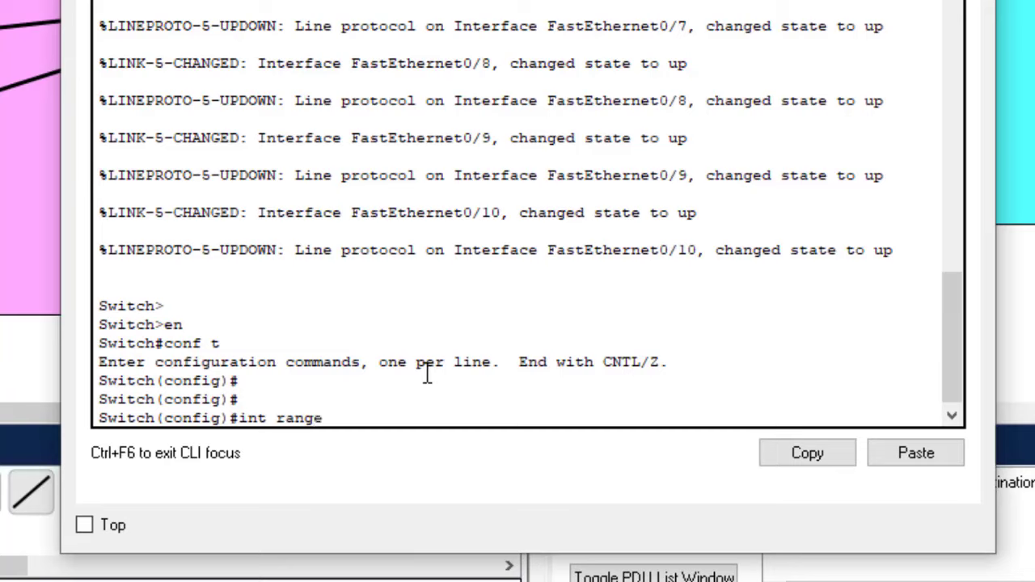
{"action": "type", "text": " fa0/2-4"}
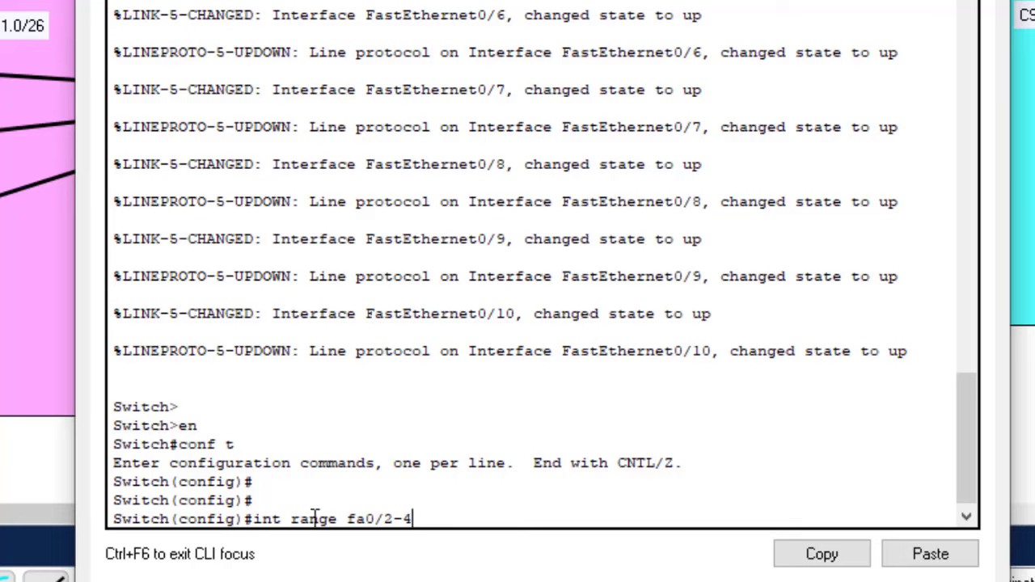
Step: Select interfaces fa0/2-4 and set them to switchport mode access
{"action": "left_click_drag", "start_coordinate": [418, 518], "coordinate": [363, 519]}
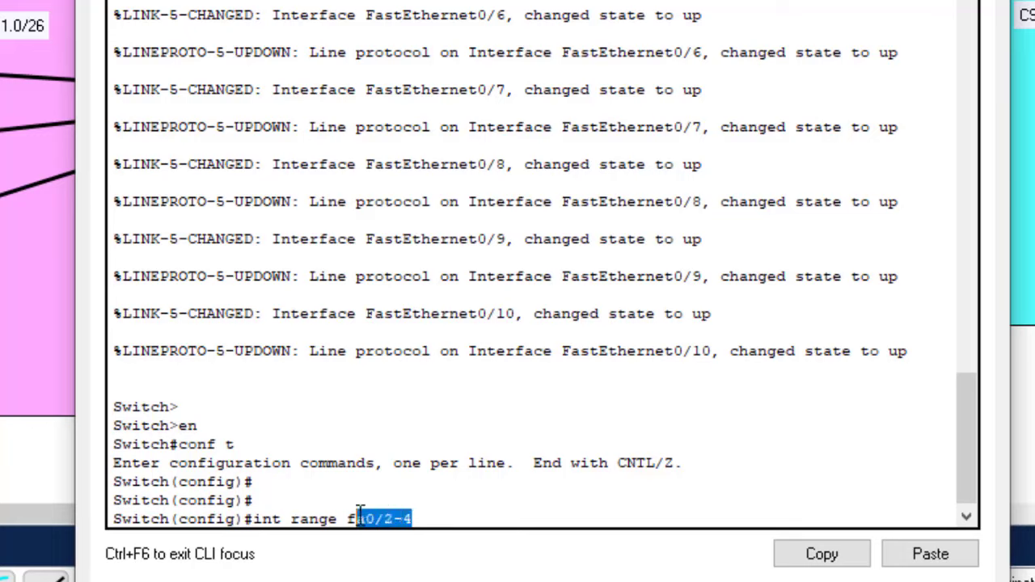
{"action": "key", "text": "Return"}
{"action": "type", "text": "switc"}
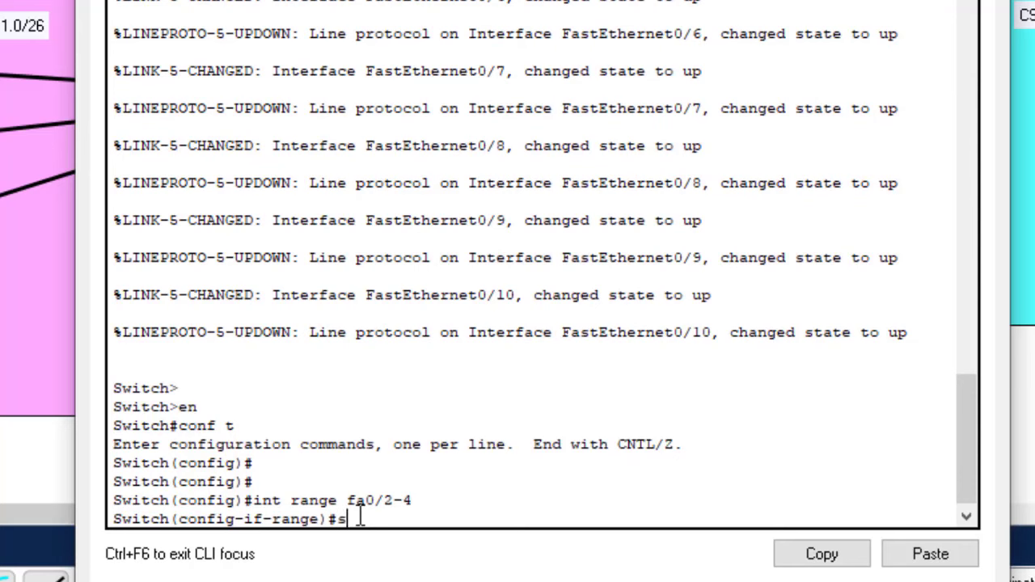
{"action": "key", "text": "Tab"}
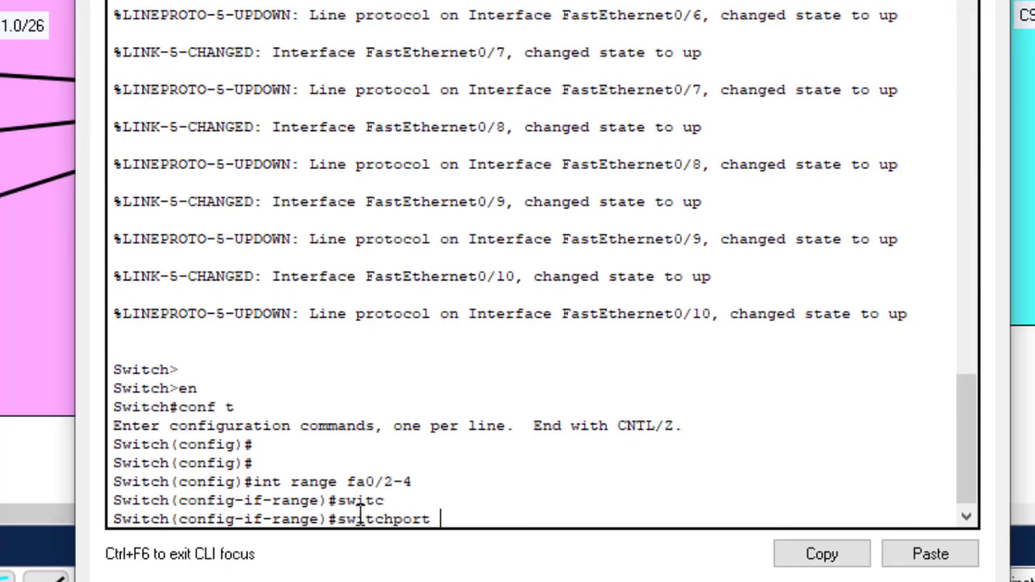
{"action": "type", "text": "mo"}
{"action": "key", "text": "Tab"}
{"action": "type", "text": "acc"}
{"action": "key", "text": "Tab"}
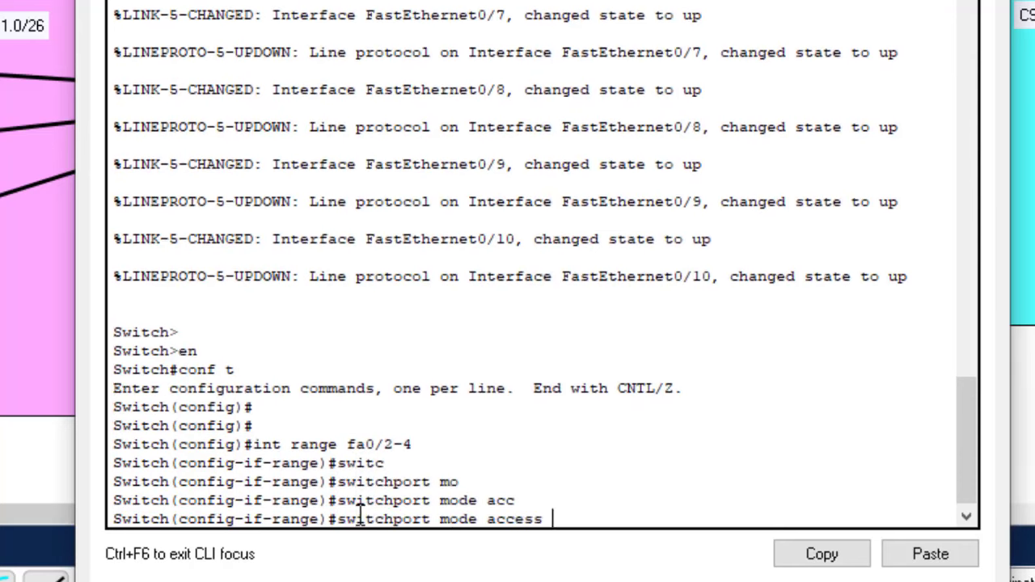
{"action": "key", "text": "Return"}
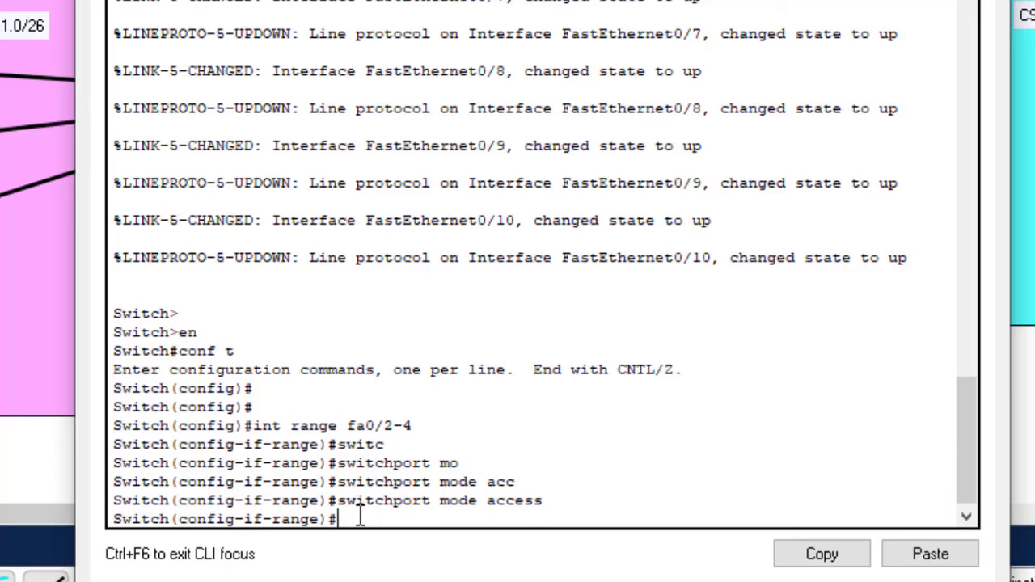
Step: Assign ports fa0/2-4 to access VLAN 10, confirm VLAN 10 was created, and close the CLI
{"action": "type", "text": "swit"}
{"action": "key", "text": "Tab"}
{"action": "type", "text": "acc"}
{"action": "key", "text": "Tab"}
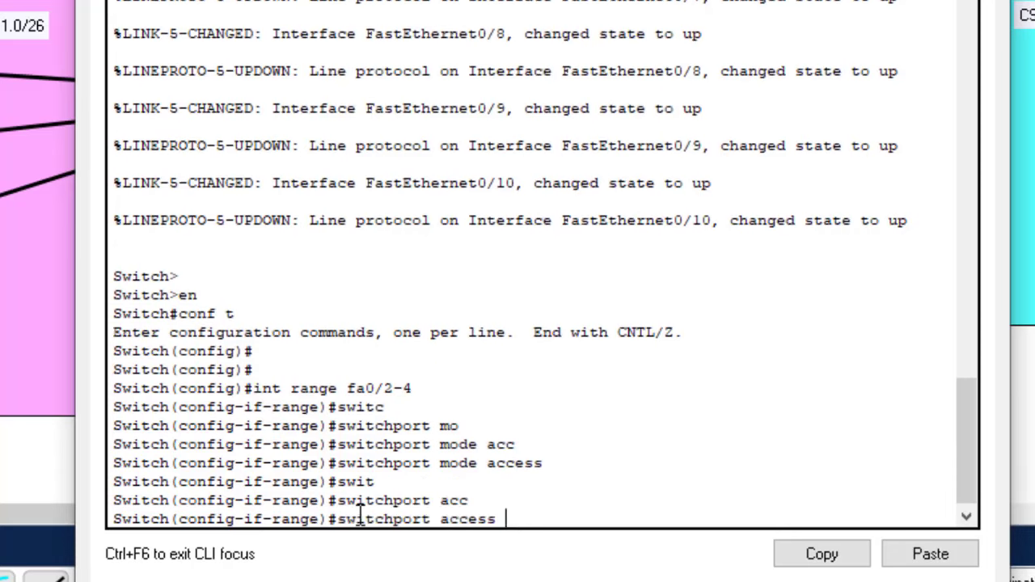
{"action": "type", "text": "vla"}
{"action": "key", "text": "Tab"}
{"action": "type", "text": "1"}
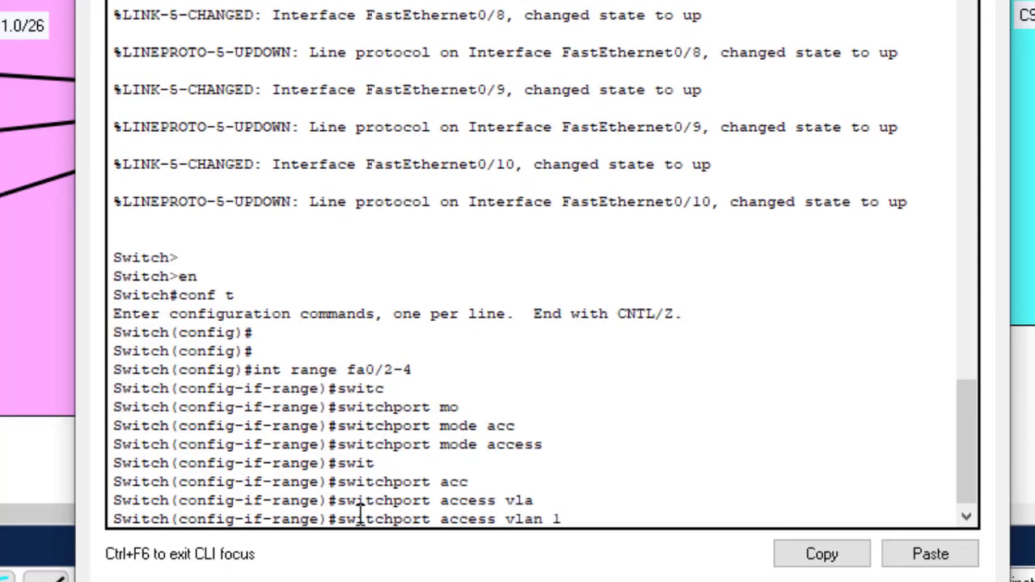
{"action": "type", "text": "0"}
{"action": "key", "text": "Return"}
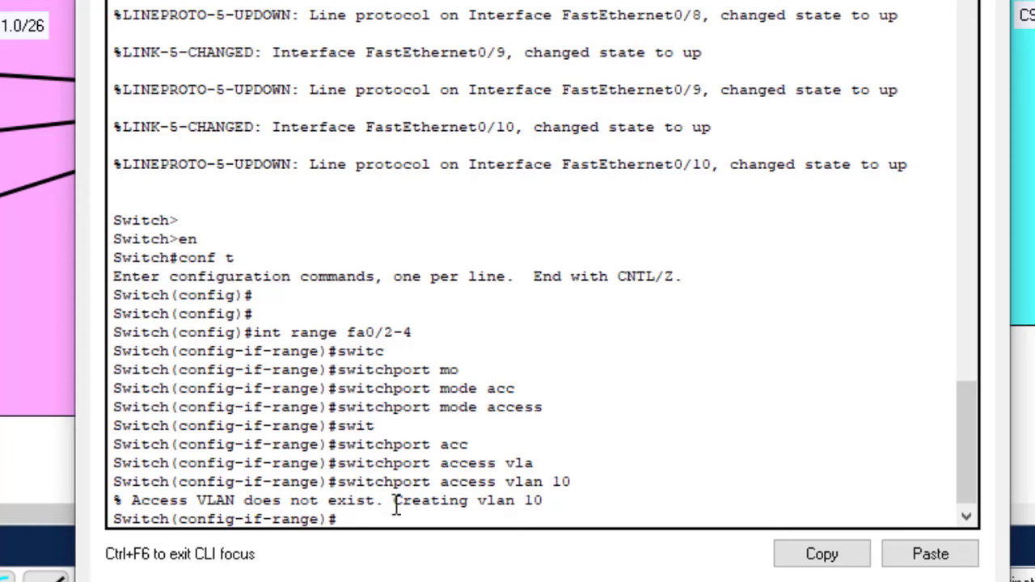
{"action": "left_click_drag", "start_coordinate": [394, 501], "coordinate": [545, 501]}
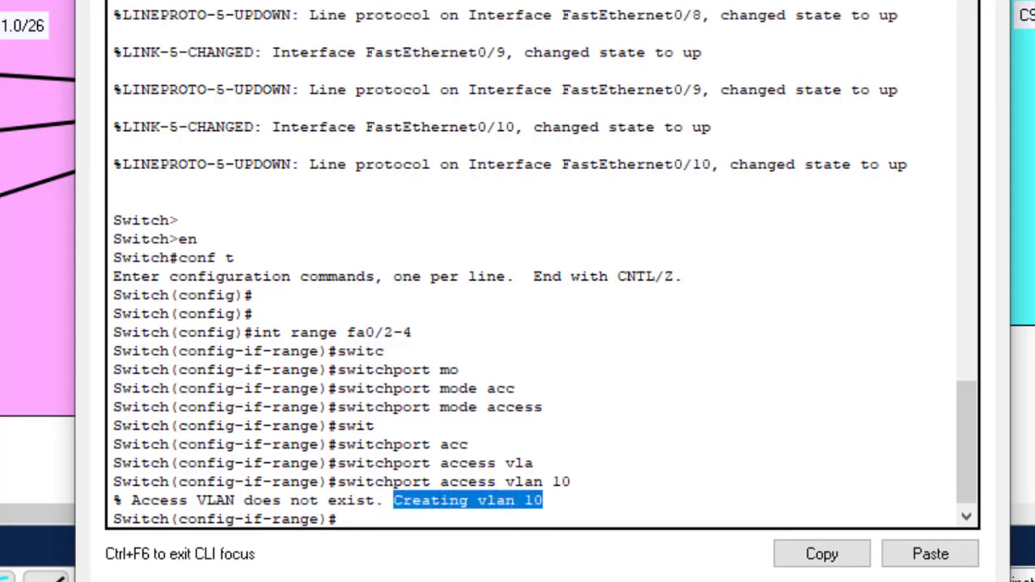
{"action": "key", "text": "alt+F4"}
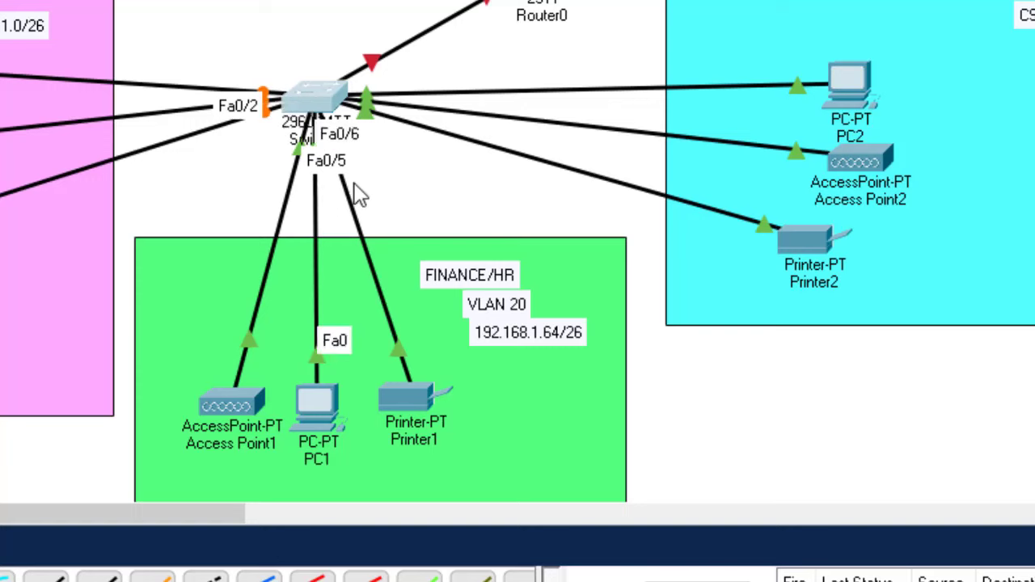
Step: Make switch ports fa0/5-7 access ports in VLAN 20 using recalled commands
{"action": "left_click", "coordinate": [318, 87]}
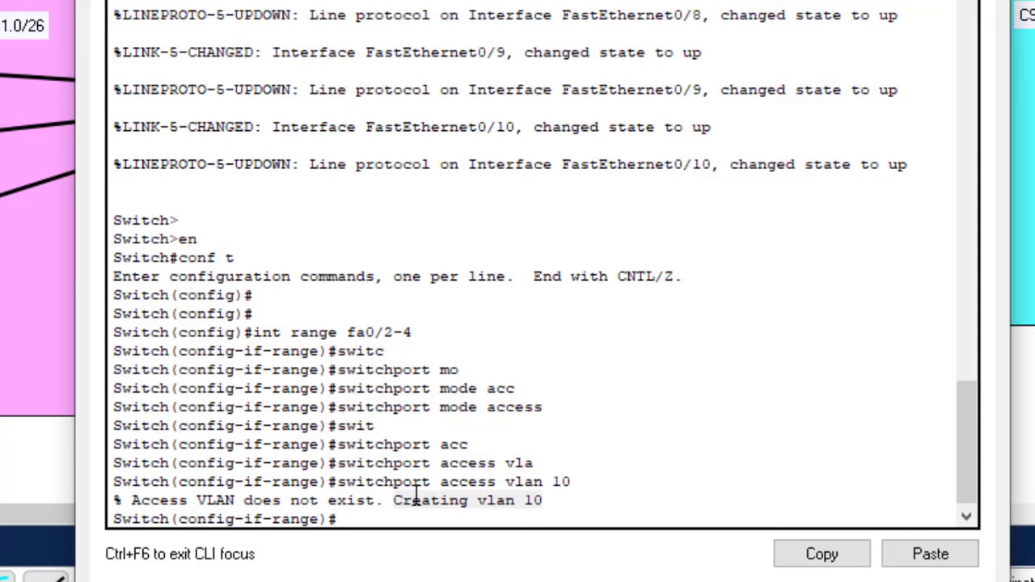
{"action": "key", "text": "Return"}
{"action": "key", "text": "Return"}
{"action": "key", "text": "Return"}
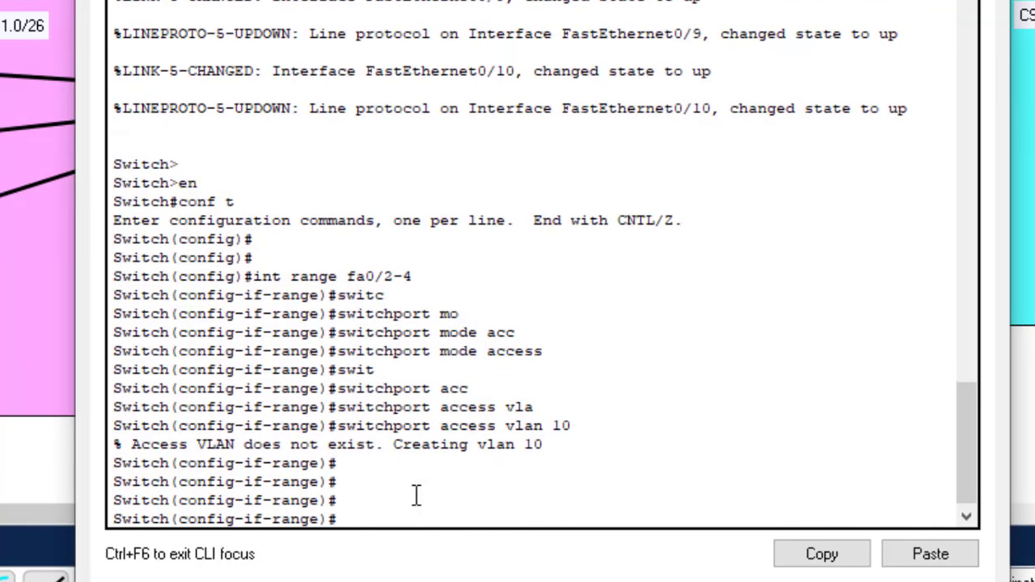
{"action": "key", "text": "Up"}
{"action": "key", "text": "Up"}
{"action": "key", "text": "Up"}
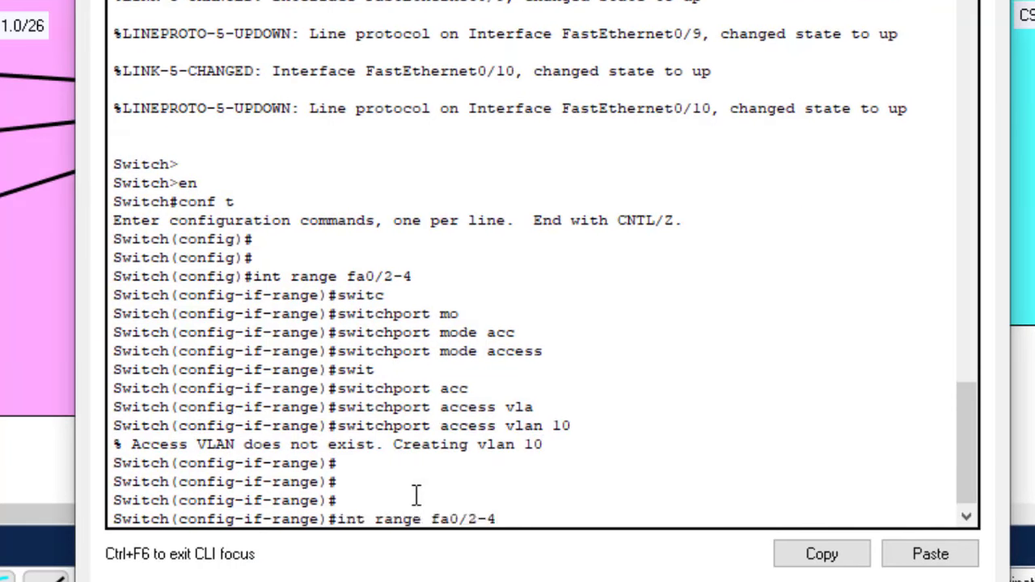
{"action": "key", "text": "BackSpace"}
{"action": "key", "text": "BackSpace"}
{"action": "key", "text": "BackSpace"}
{"action": "type", "text": "5-7"}
{"action": "key", "text": "Return"}
{"action": "key", "text": "Up"}
{"action": "key", "text": "Up"}
{"action": "key", "text": "Up"}
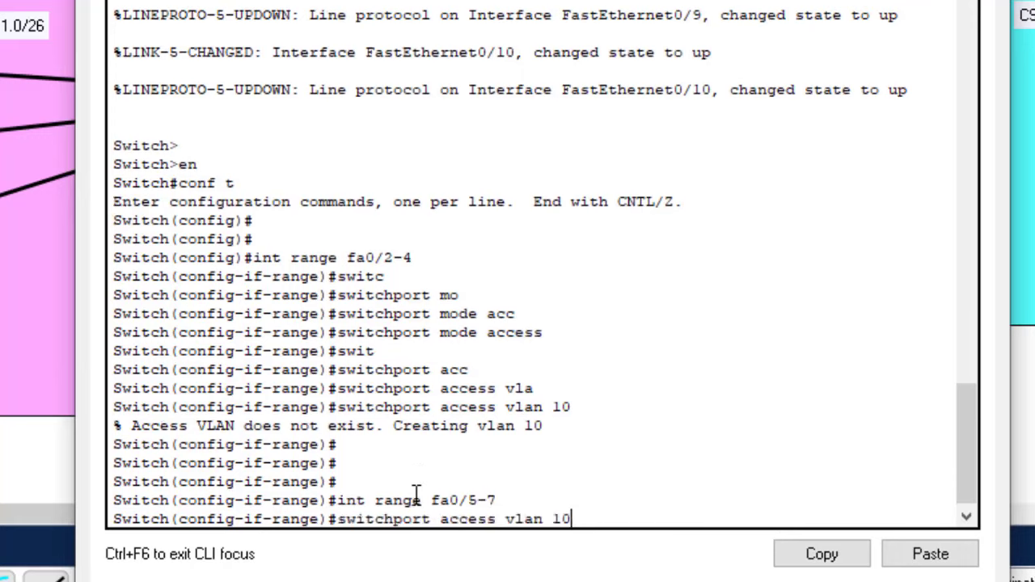
{"action": "key", "text": "Return"}
{"action": "key", "text": "Up"}
{"action": "key", "text": "Up"}
{"action": "key", "text": "Up"}
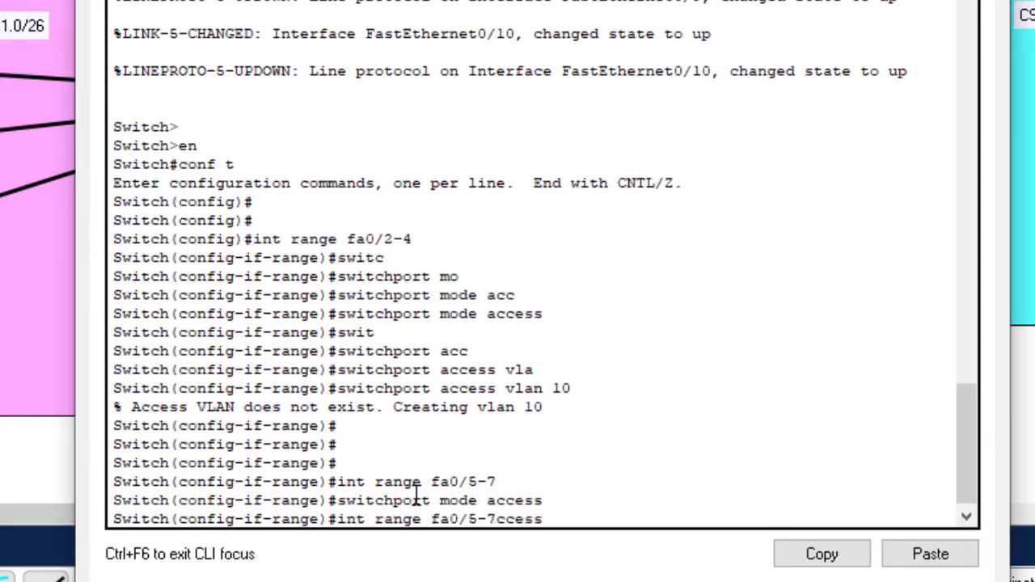
{"action": "key", "text": "BackSpace"}
{"action": "key", "text": "BackSpace"}
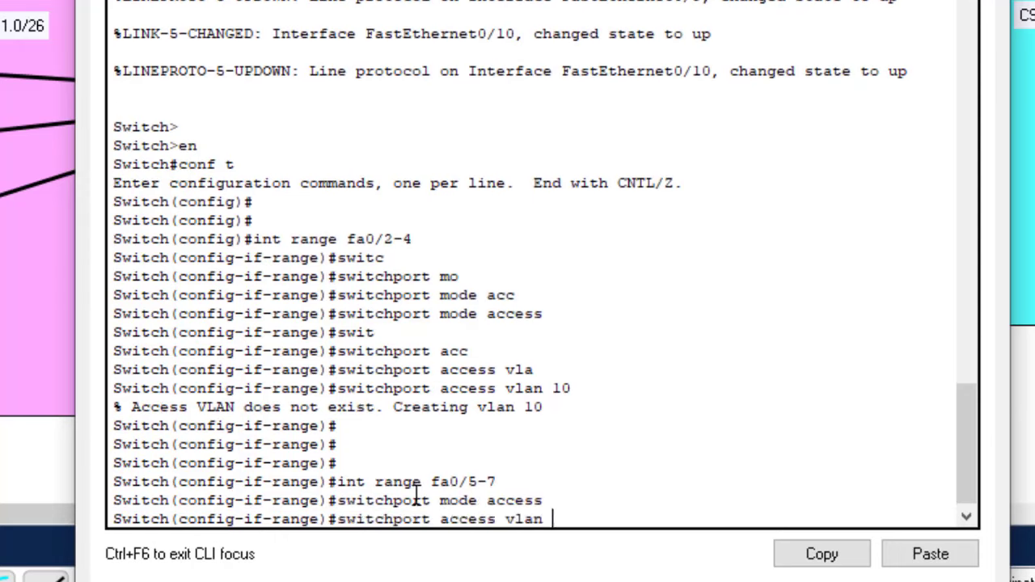
{"action": "type", "text": "20"}
{"action": "key", "text": "Return"}
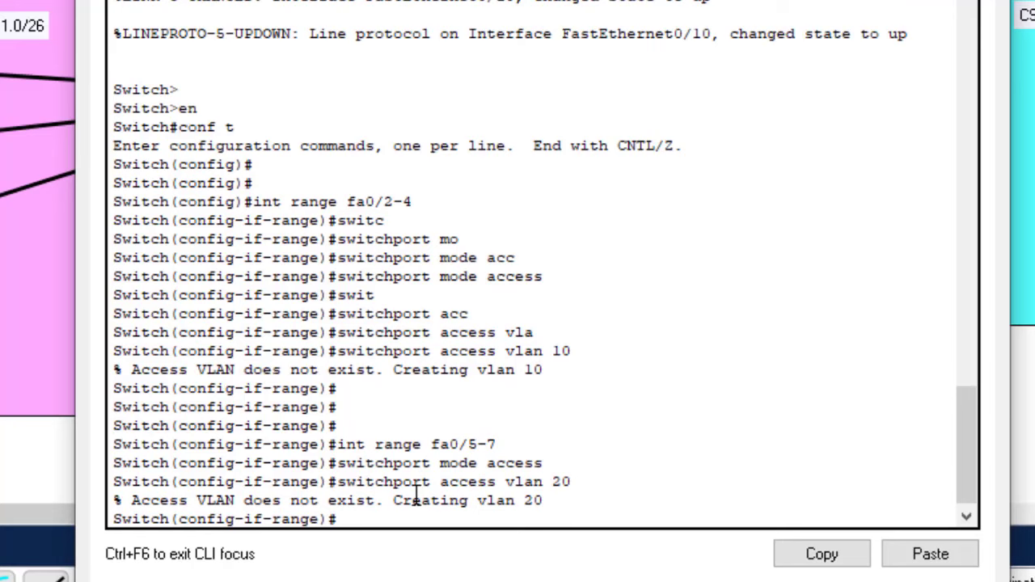
Step: Make switch ports fa0/8-10 access ports in VLAN 30
{"action": "key", "text": "Return"}
{"action": "key", "text": "Return"}
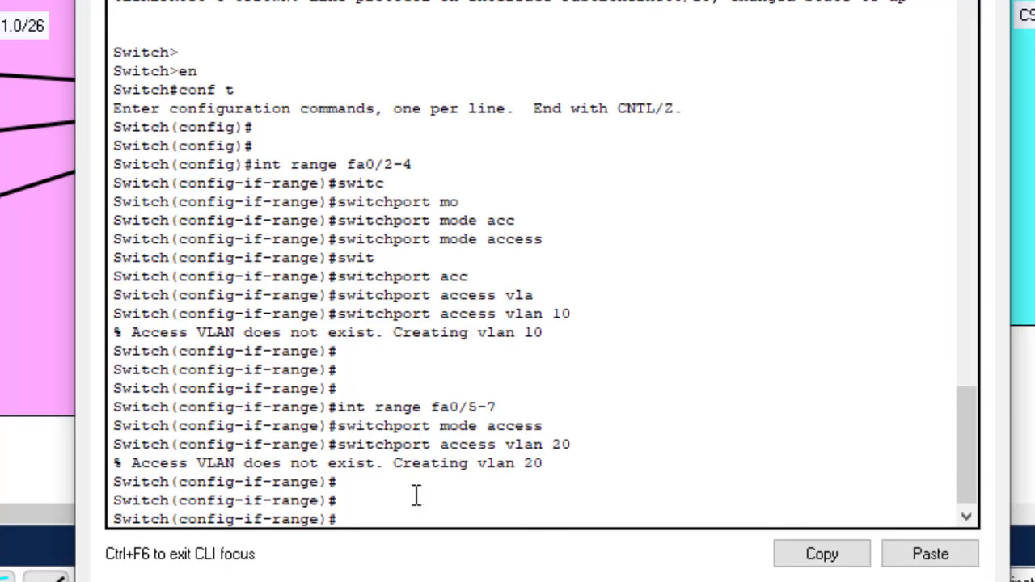
{"action": "key", "text": "Up"}
{"action": "key", "text": "Up"}
{"action": "key", "text": "Up"}
{"action": "key", "text": "BackSpace"}
{"action": "key", "text": "BackSpace"}
{"action": "key", "text": "BackSpace"}
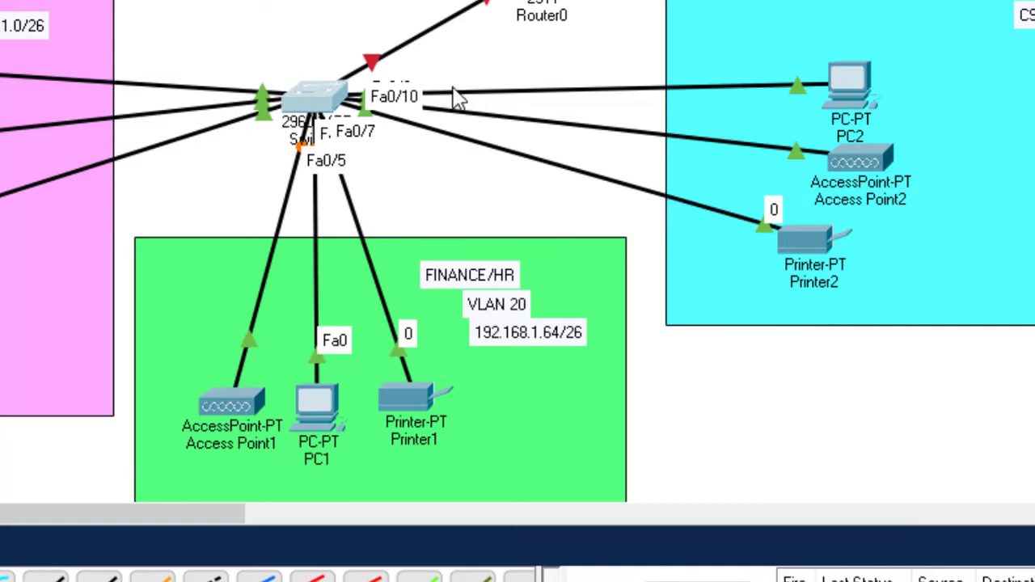
{"action": "left_click", "coordinate": [301, 97]}
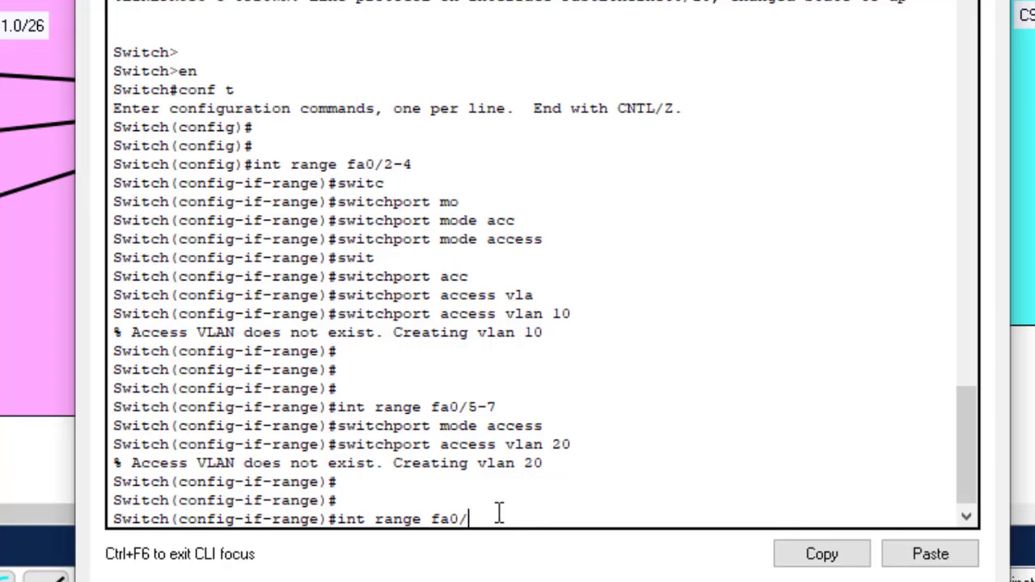
{"action": "type", "text": "8-10"}
{"action": "key", "text": "Return"}
{"action": "key", "text": "Up"}
{"action": "key", "text": "Up"}
{"action": "key", "text": "Up"}
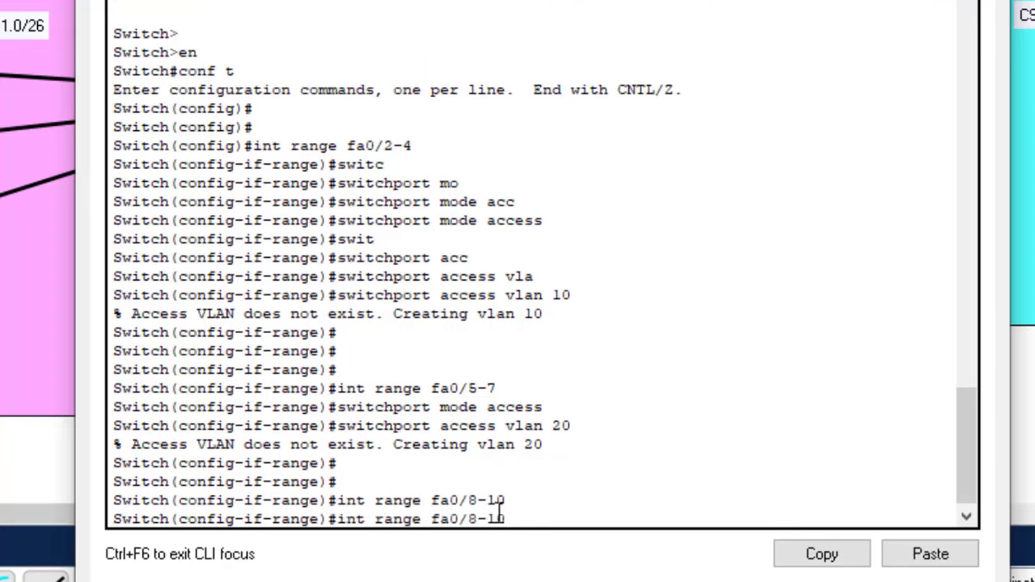
{"action": "key", "text": "Return"}
{"action": "key", "text": "Up"}
{"action": "key", "text": "Up"}
{"action": "key", "text": "Up"}
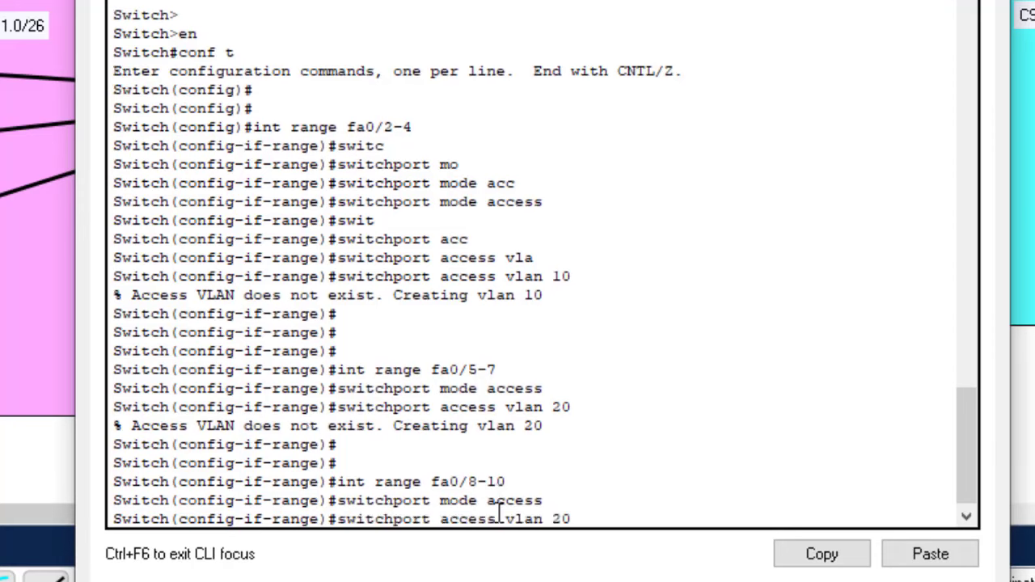
{"action": "key", "text": "BackSpace"}
{"action": "type", "text": "3"}
{"action": "key", "text": "Return"}
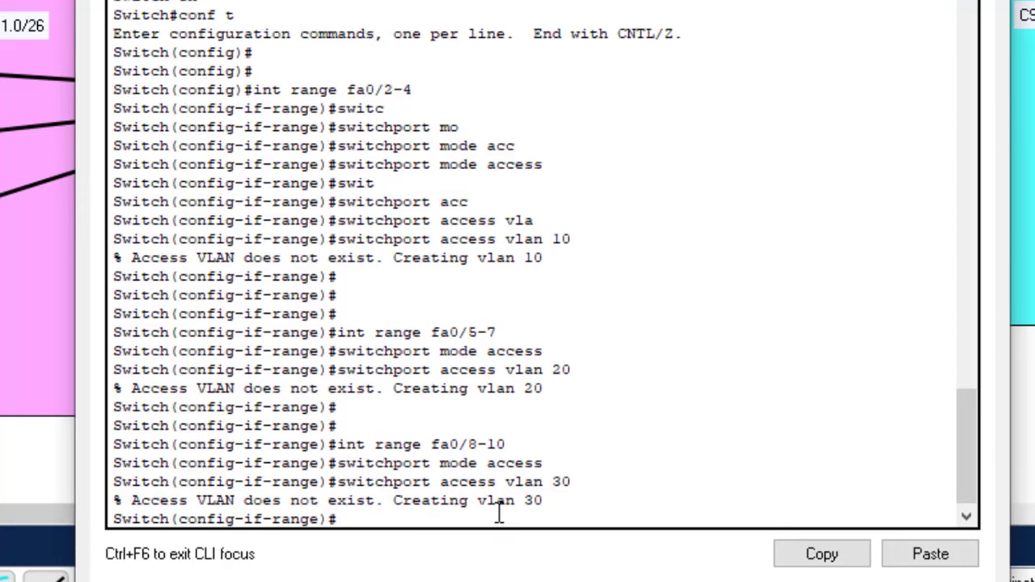
Step: Save the switch configuration with do wr, exit, and display it with do sh start
{"action": "type", "text": "do wr"}
{"action": "key", "text": "Return"}
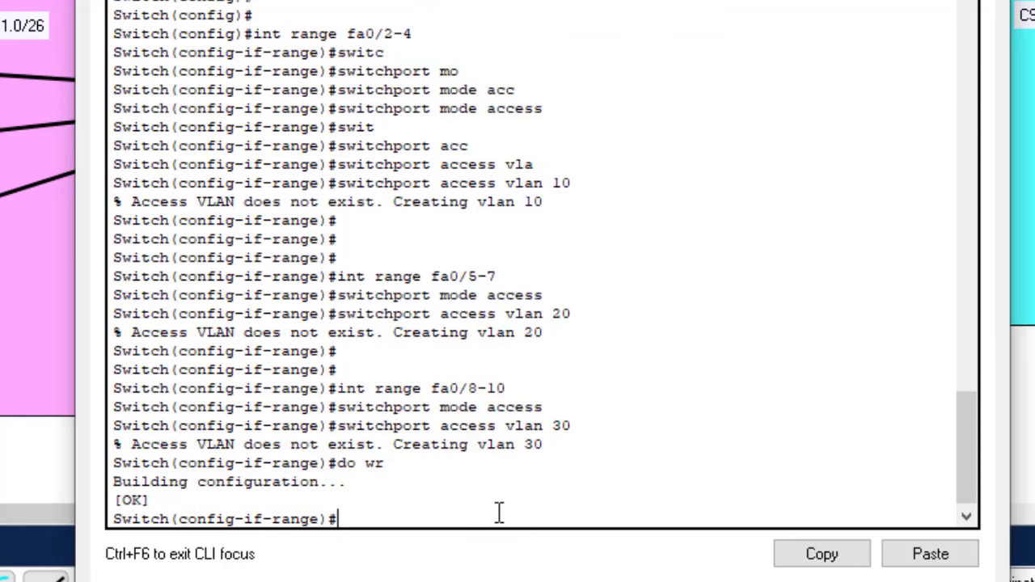
{"action": "type", "text": "exi"}
{"action": "key", "text": "Return"}
{"action": "key", "text": "Return"}
{"action": "key", "text": "Return"}
{"action": "key", "text": "Return"}
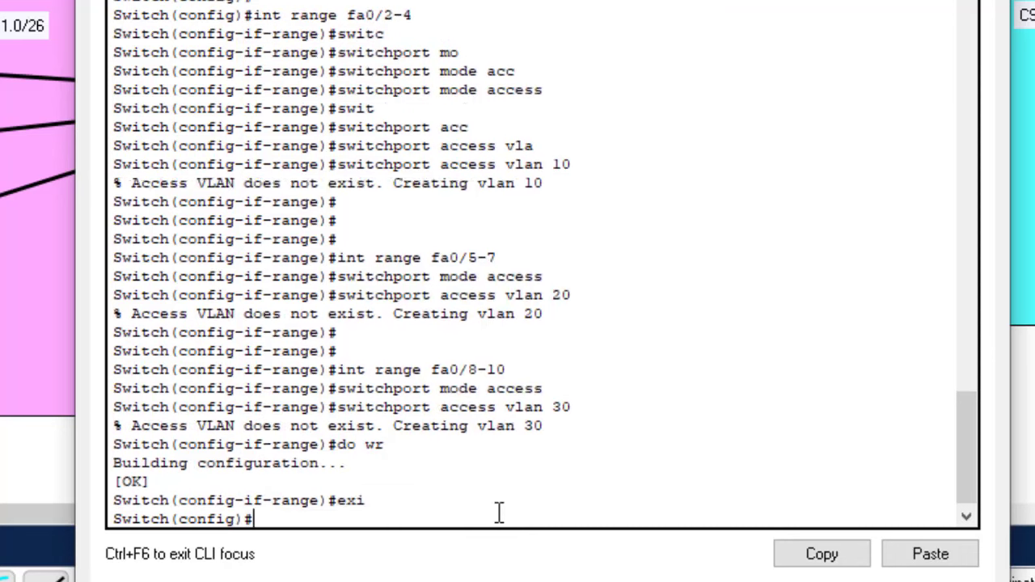
{"action": "type", "text": "do sh start"}
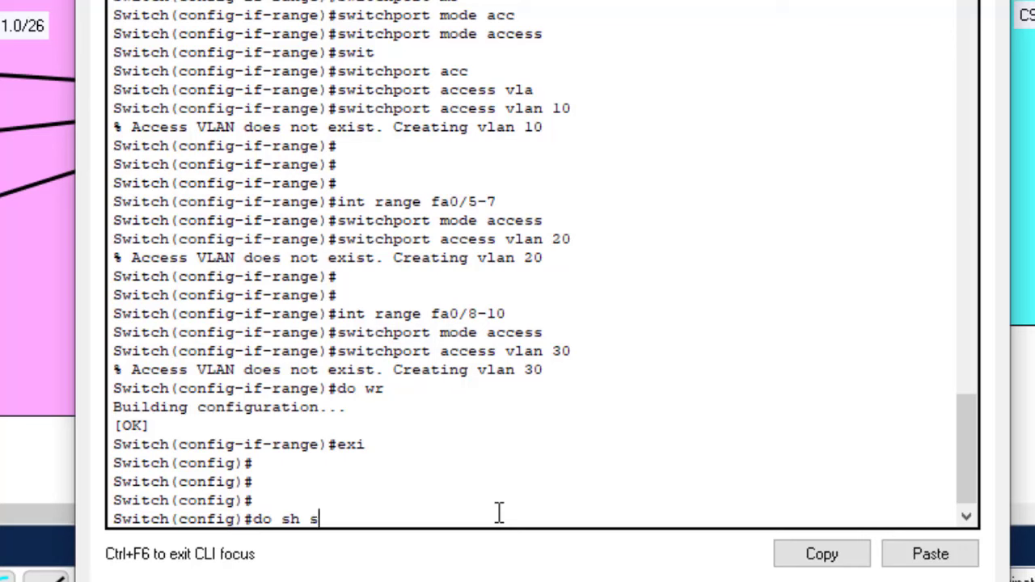
{"action": "key", "text": "Return"}
{"action": "key", "text": "Return"}
{"action": "key", "text": "Return"}
{"action": "key", "text": "Return"}
{"action": "key", "text": "Return"}
{"action": "key", "text": "Return"}
{"action": "key", "text": "Return"}
{"action": "key", "text": "Return"}
{"action": "key", "text": "Return"}
{"action": "key", "text": "Return"}
{"action": "key", "text": "Return"}
{"action": "key", "text": "Return"}
{"action": "key", "text": "Return"}
{"action": "key", "text": "Return"}
{"action": "key", "text": "Return"}
{"action": "key", "text": "Return"}
{"action": "key", "text": "Return"}
{"action": "key", "text": "Return"}
{"action": "key", "text": "Return"}
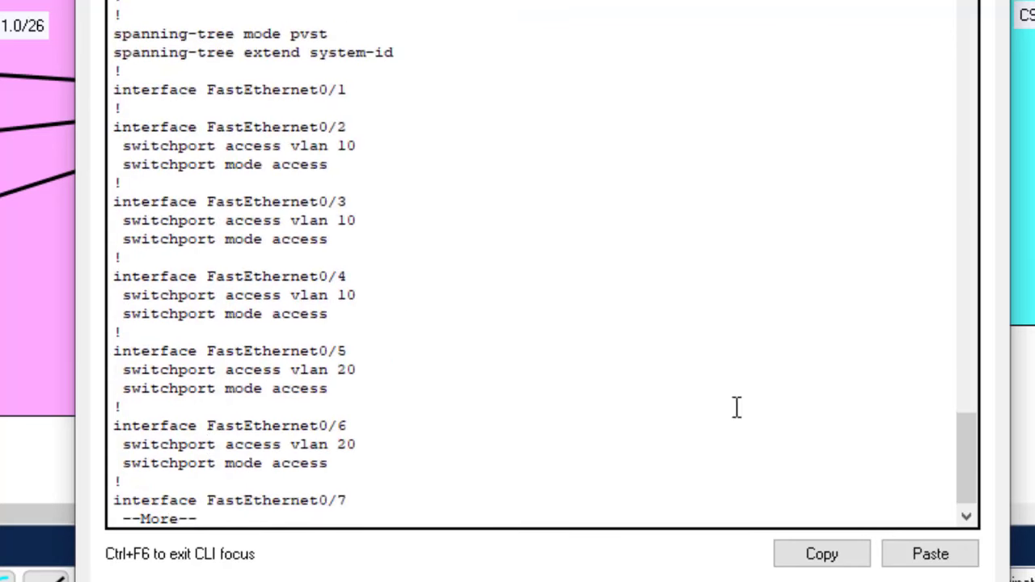
Step: Page through the startup config, checking Fa0/2-0/4 are in VLAN 10 and Fa0/5-0/6 in VLAN 20
{"action": "key", "text": "Return"}
{"action": "key", "text": "Return"}
{"action": "key", "text": "Return"}
{"action": "key", "text": "Return"}
{"action": "key", "text": "Return"}
{"action": "key", "text": "Return"}
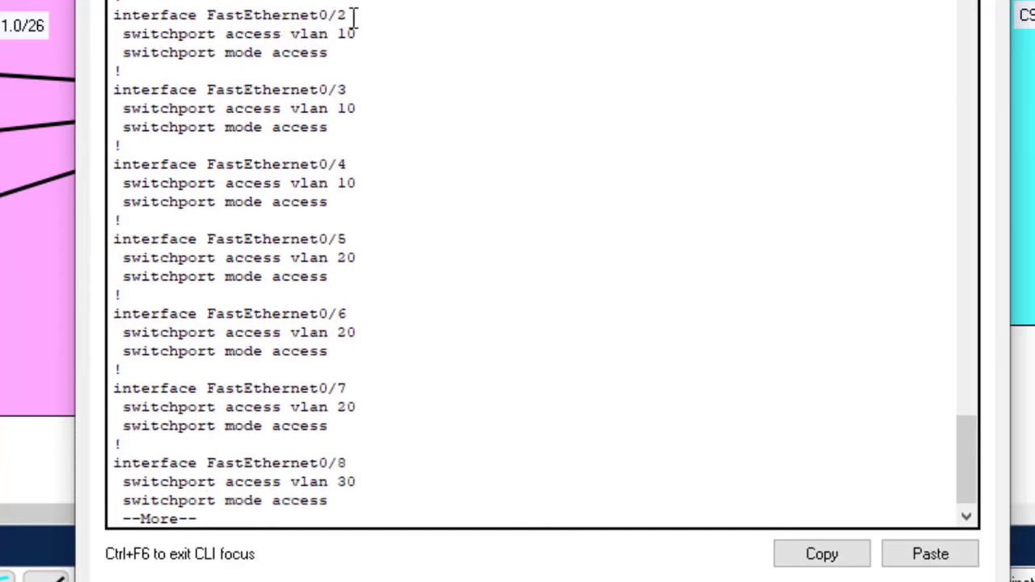
{"action": "left_click_drag", "start_coordinate": [353, 16], "coordinate": [346, 108]}
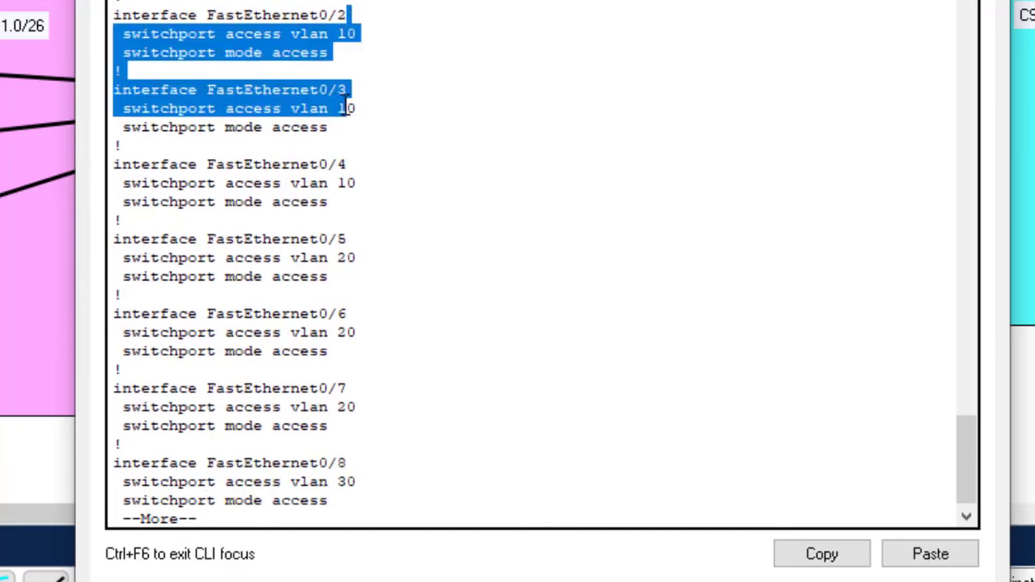
{"action": "left_click", "coordinate": [342, 170]}
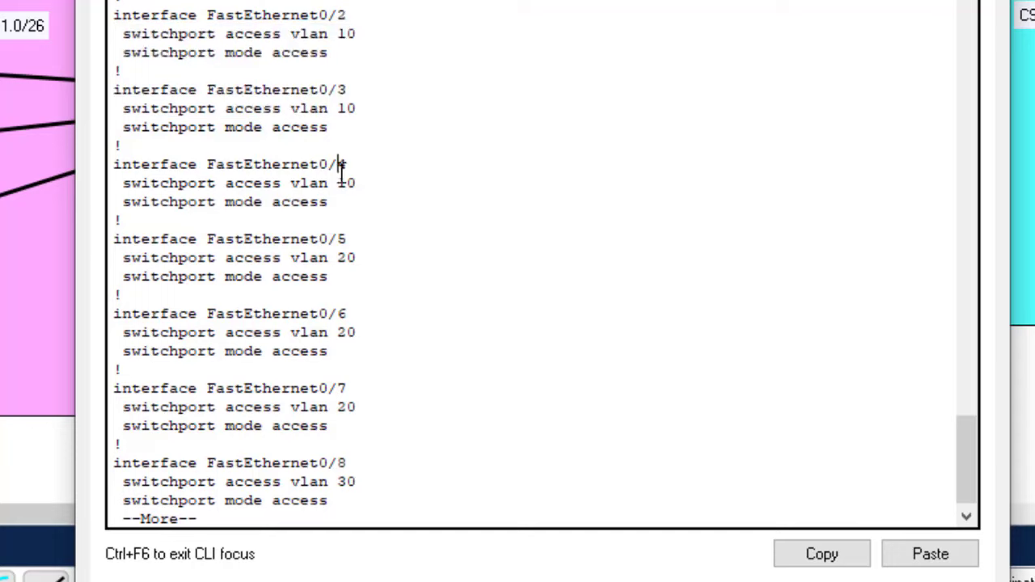
{"action": "left_click_drag", "start_coordinate": [341, 168], "coordinate": [359, 180]}
{"action": "left_click", "coordinate": [372, 185]}
{"action": "left_click_drag", "start_coordinate": [339, 14], "coordinate": [341, 164]}
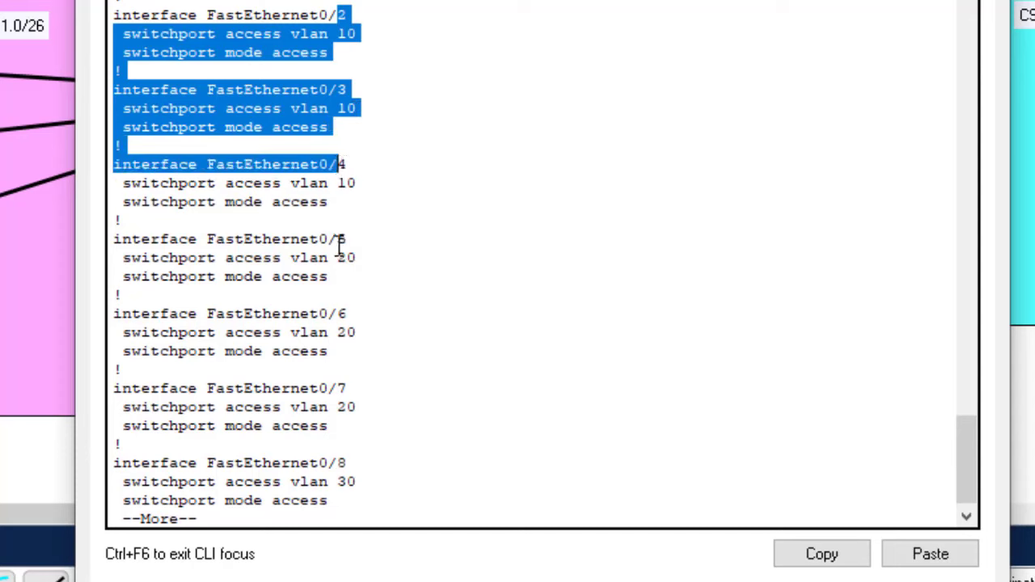
{"action": "left_click_drag", "start_coordinate": [339, 241], "coordinate": [343, 385]}
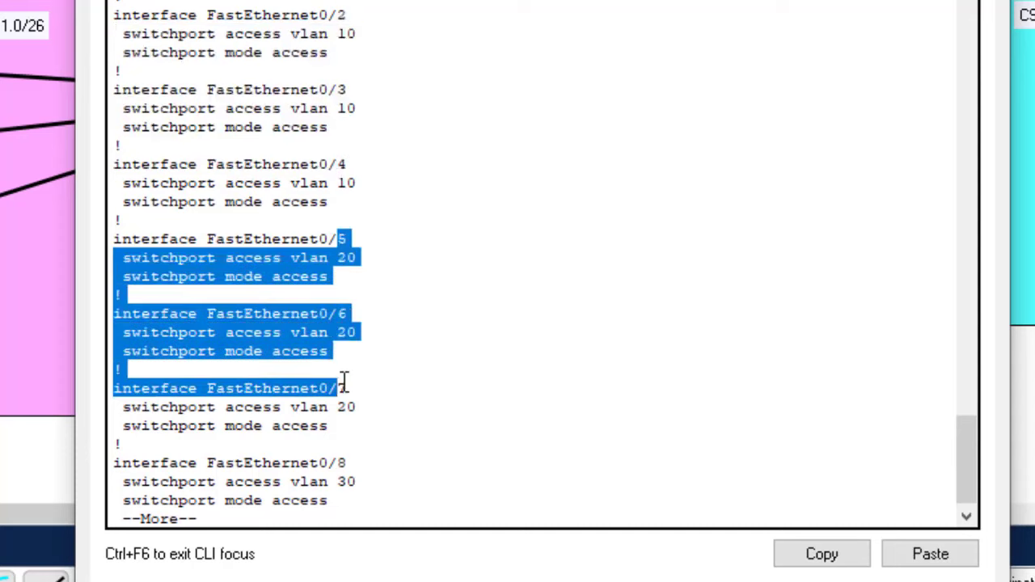
{"action": "left_click_drag", "start_coordinate": [974, 453], "coordinate": [968, 485]}
{"action": "left_click", "coordinate": [717, 480]}
Step: Check Fa0/9 and Fa0/10 are in VLAN 30, then leave the switch CLI
{"action": "key", "text": "Return"}
{"action": "key", "text": "Return"}
{"action": "key", "text": "Return"}
{"action": "key", "text": "Return"}
{"action": "key", "text": "Return"}
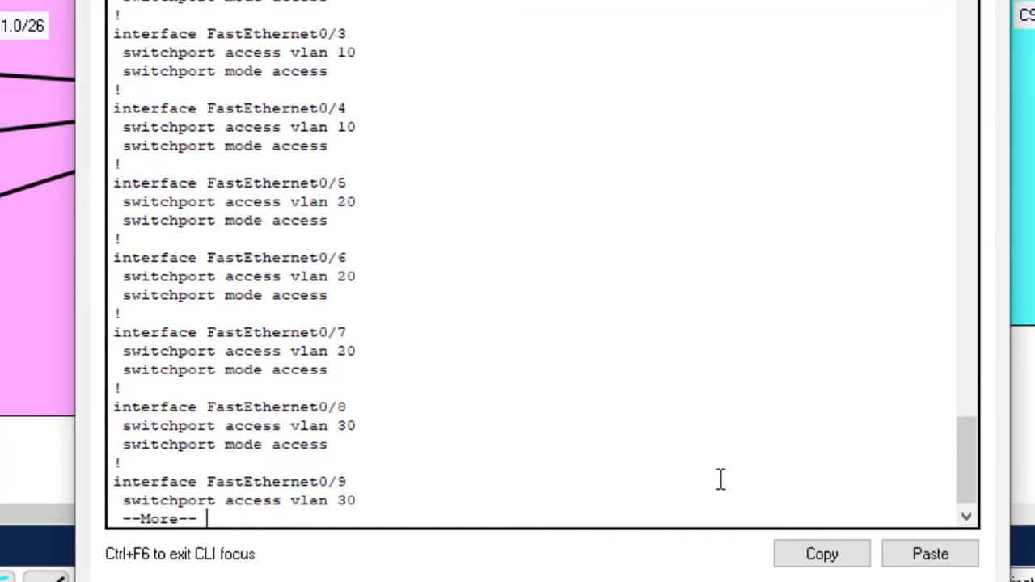
{"action": "key", "text": "Return"}
{"action": "key", "text": "Return"}
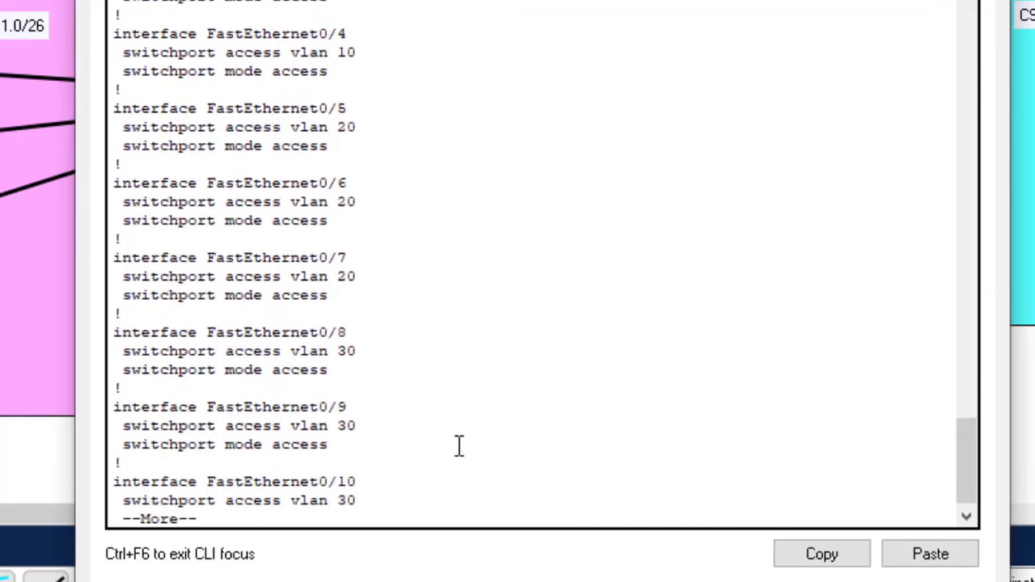
{"action": "left_click_drag", "start_coordinate": [342, 393], "coordinate": [364, 501]}
{"action": "key", "text": "alt+Tab"}
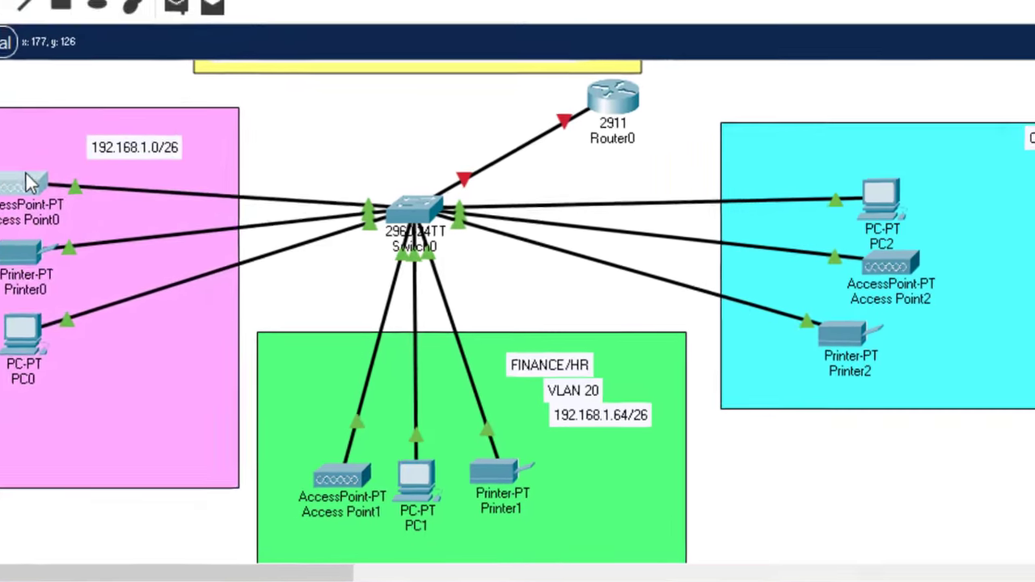
Step: Set Access Point0's Port 1 SSID to Admin-WIFI with WPA2-PSK and a pass phrase, then close it
{"action": "left_click", "coordinate": [53, 154]}
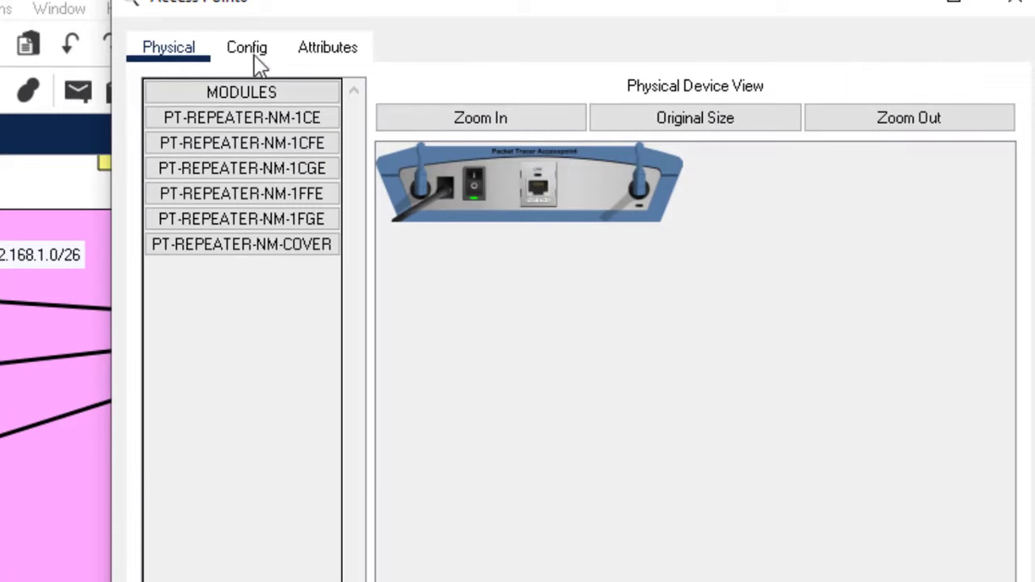
{"action": "left_click", "coordinate": [251, 56]}
{"action": "left_click", "coordinate": [223, 196]}
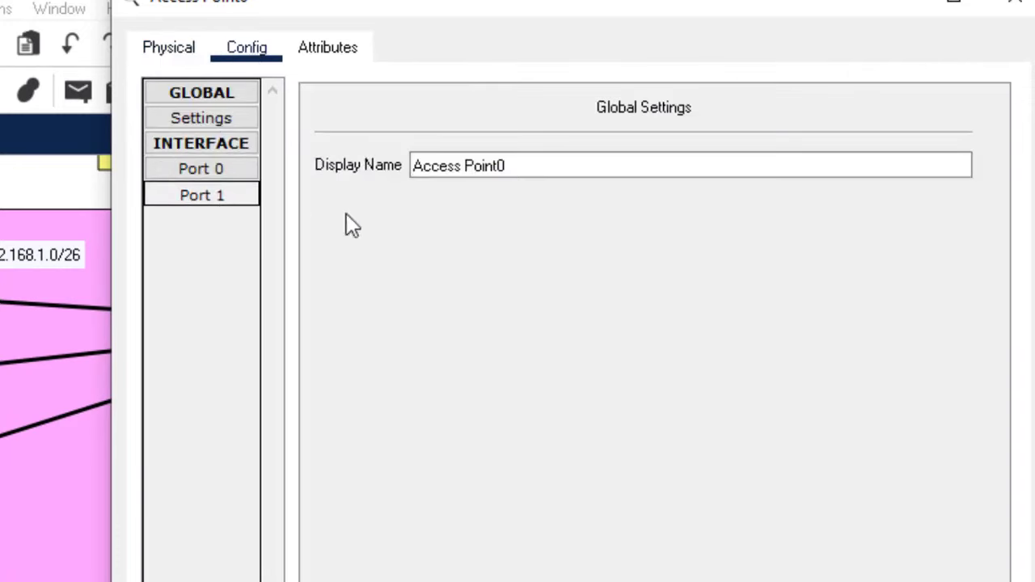
{"action": "left_click_drag", "start_coordinate": [719, 159], "coordinate": [518, 169]}
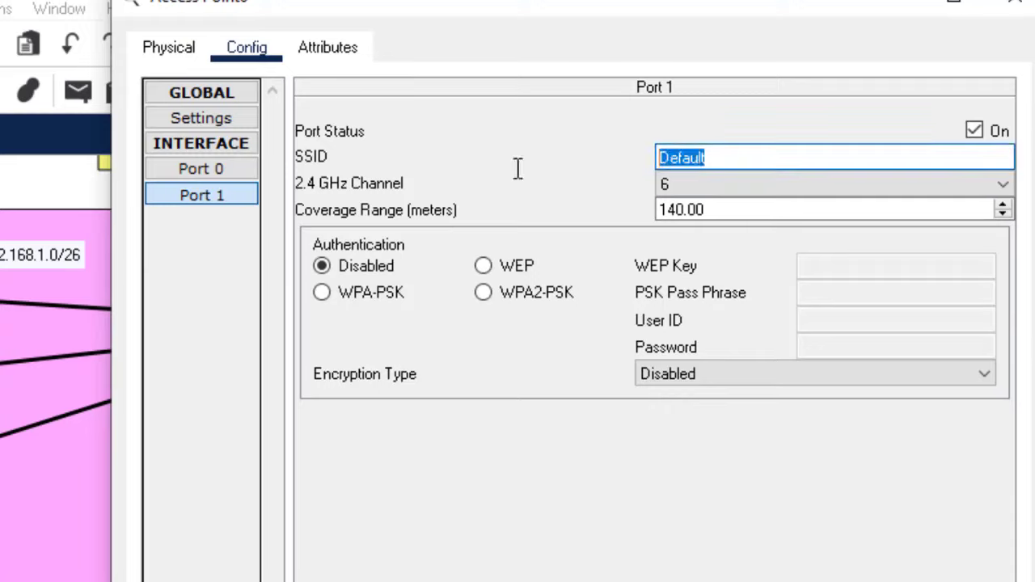
{"action": "type", "text": "Admin-WIFI"}
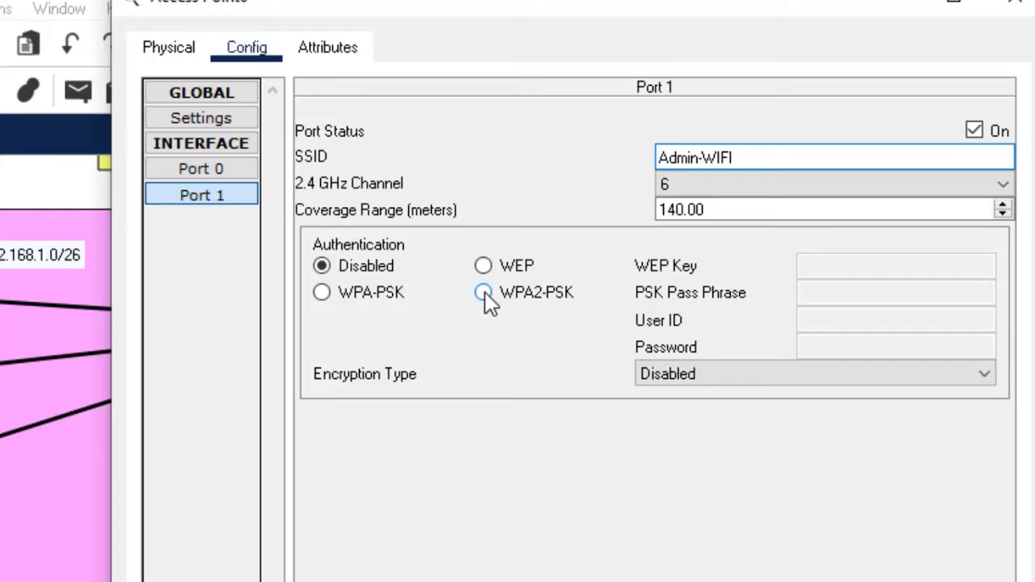
{"action": "left_click", "coordinate": [483, 293]}
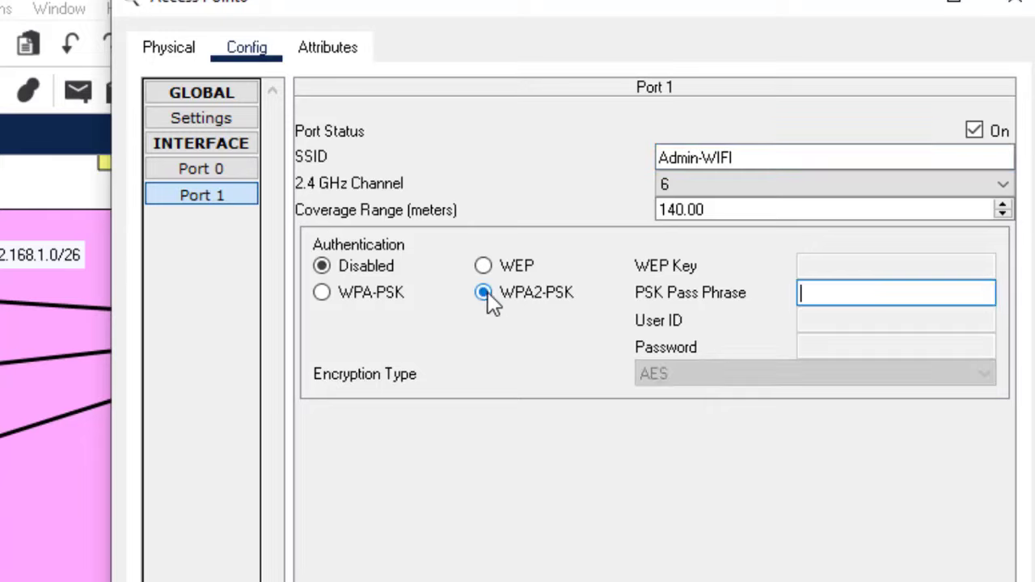
{"action": "left_click", "coordinate": [826, 301]}
{"action": "type", "text": "Admin@123"}
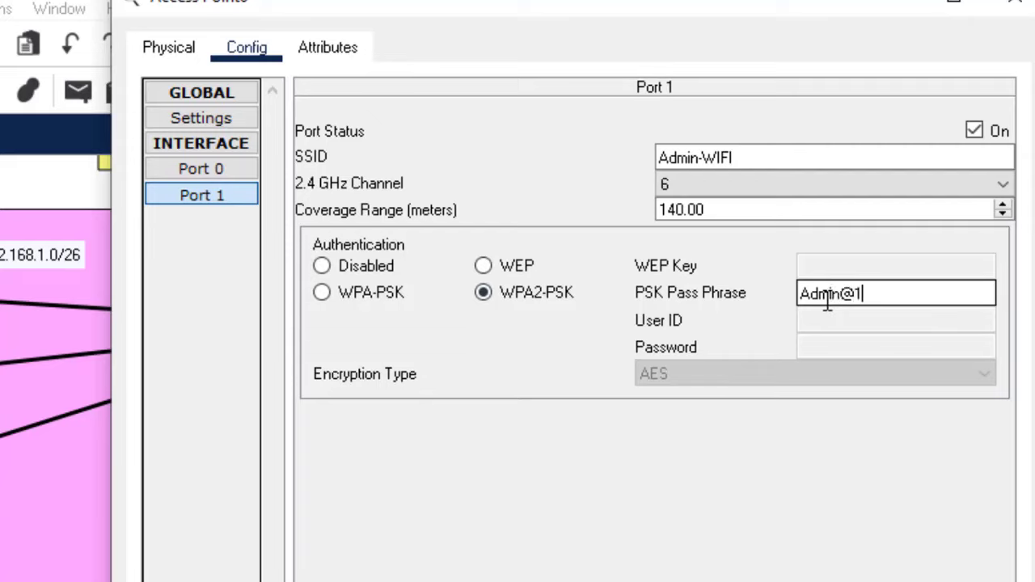
{"action": "left_click", "coordinate": [1014, 4]}
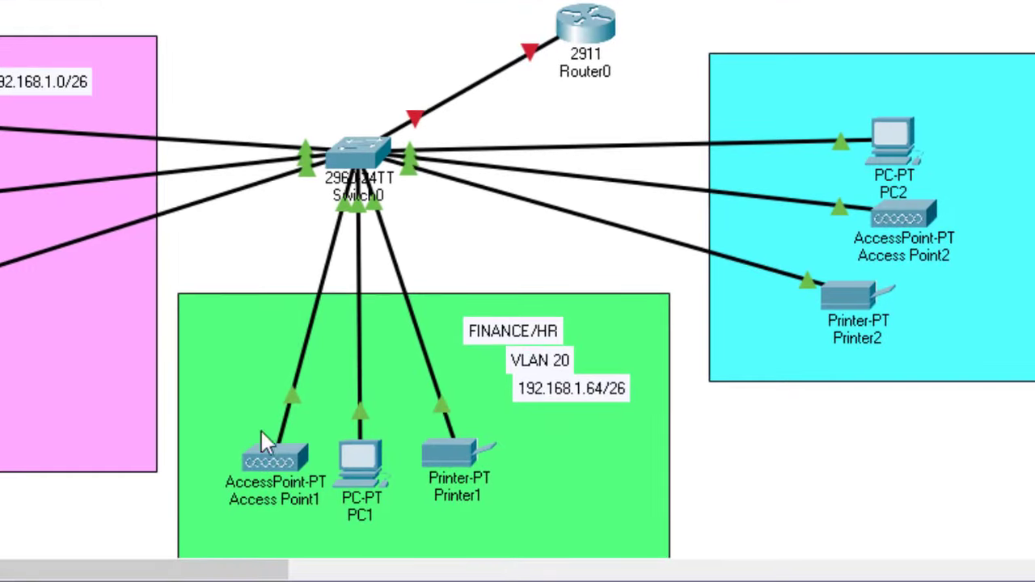
Step: Name Access Point1's Port 1 network Finance-WIFI and secure it with WPA2-PSK and a pass phrase
{"action": "left_click", "coordinate": [273, 461]}
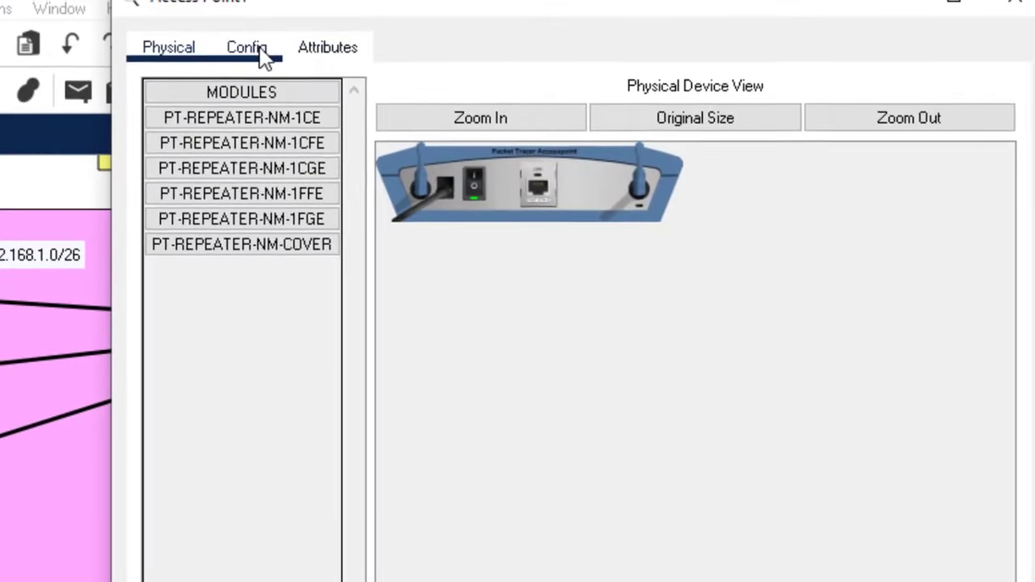
{"action": "left_click", "coordinate": [263, 55]}
{"action": "left_click", "coordinate": [192, 198]}
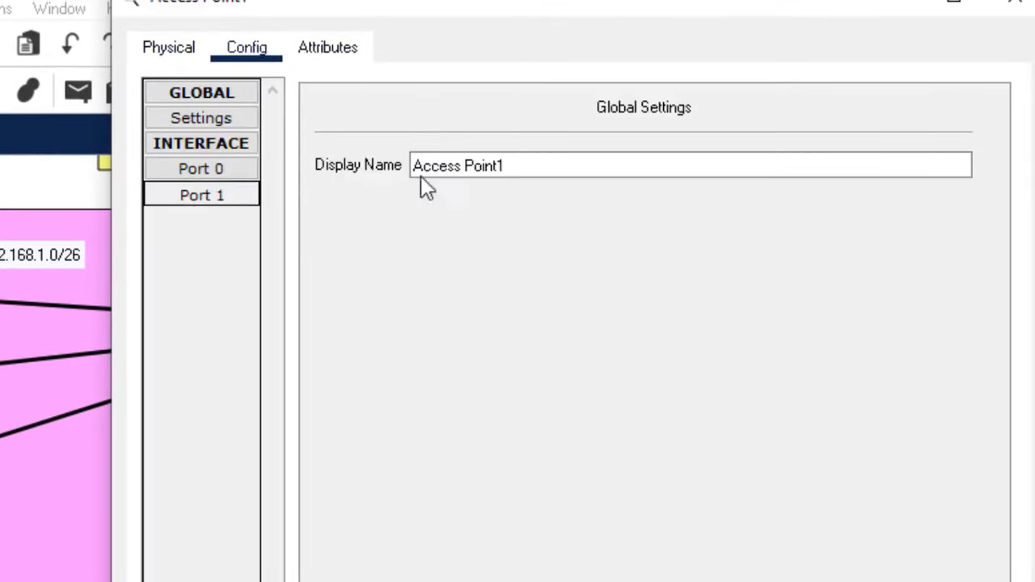
{"action": "left_click_drag", "start_coordinate": [751, 157], "coordinate": [577, 162]}
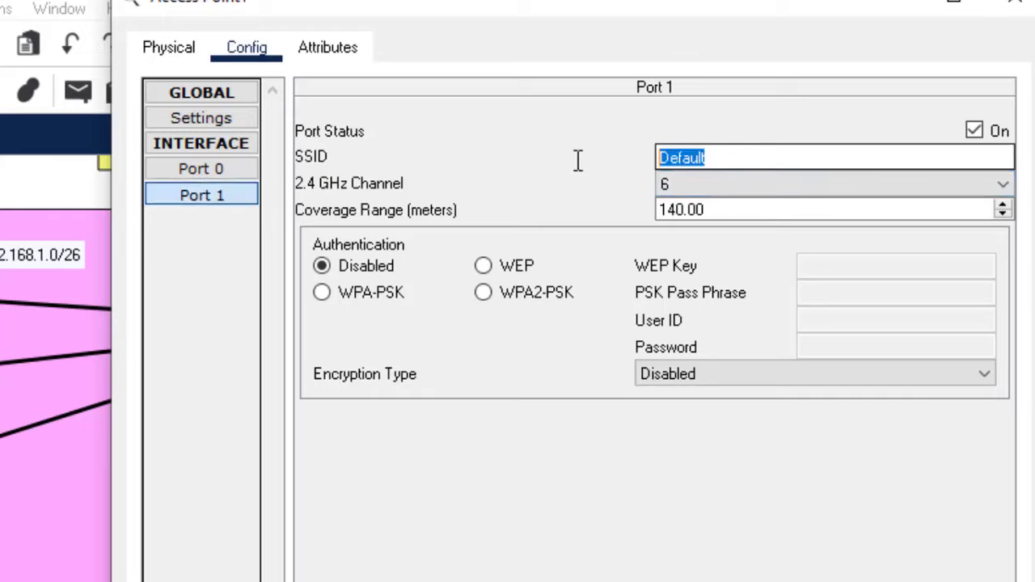
{"action": "type", "text": "Finan"}
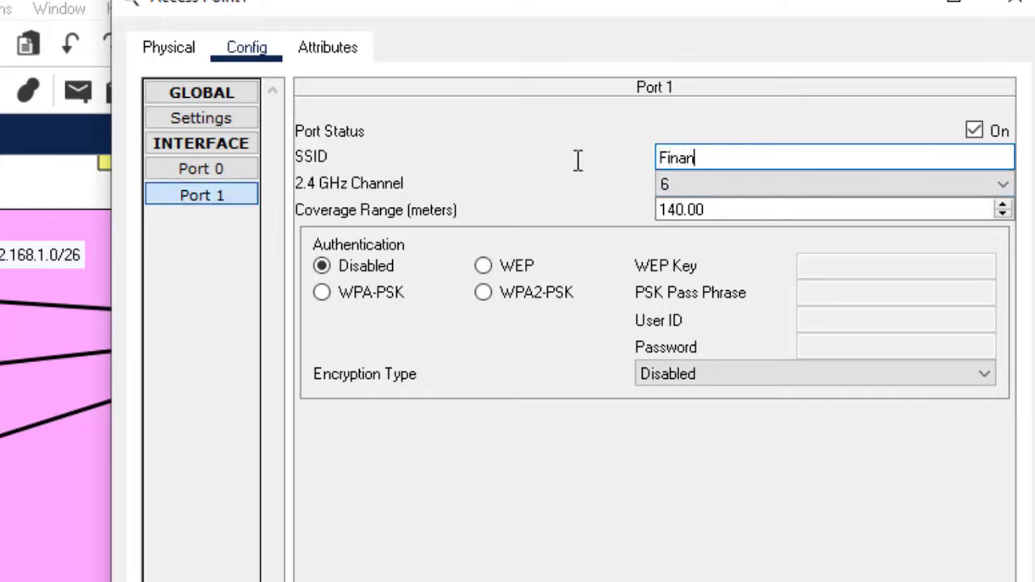
{"action": "type", "text": "ce-"}
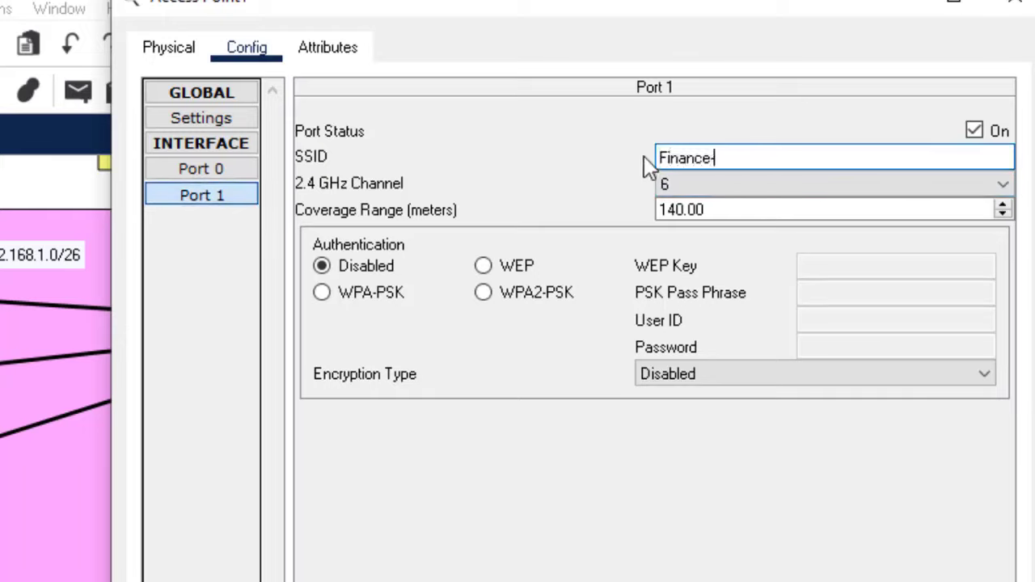
{"action": "type", "text": "WIFI"}
{"action": "left_click", "coordinate": [502, 294]}
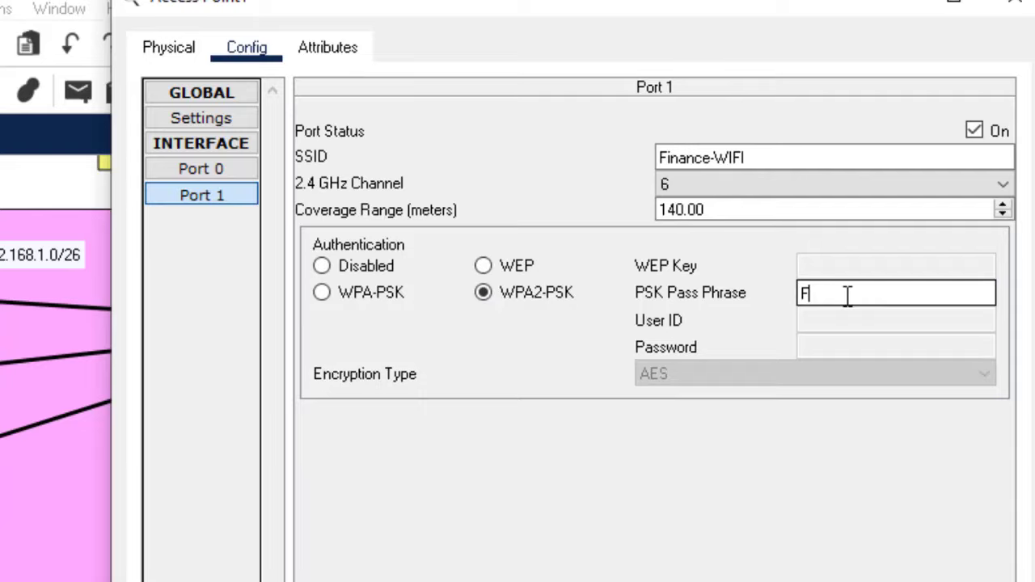
{"action": "type", "text": "Finance@123"}
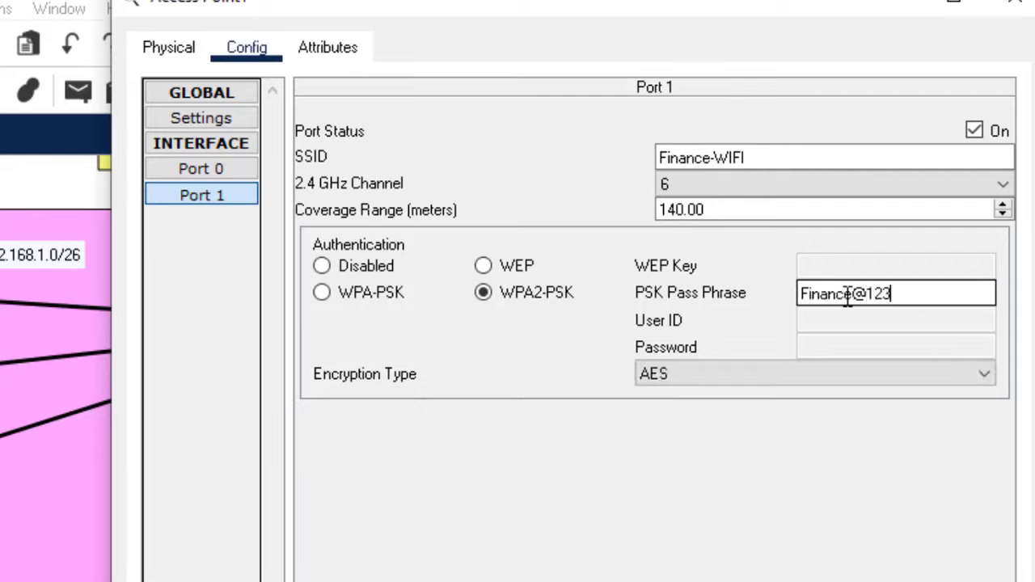
Step: Close Access Point1, then rename Access Point2's Port 1 wireless network to CS-WIFI
{"action": "left_click", "coordinate": [1010, 10]}
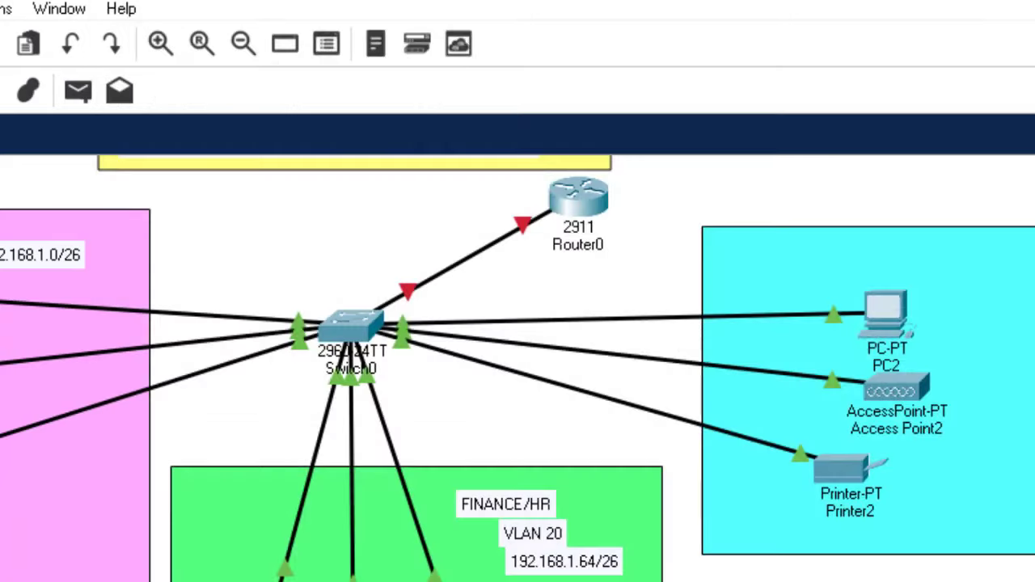
{"action": "left_click", "coordinate": [907, 380]}
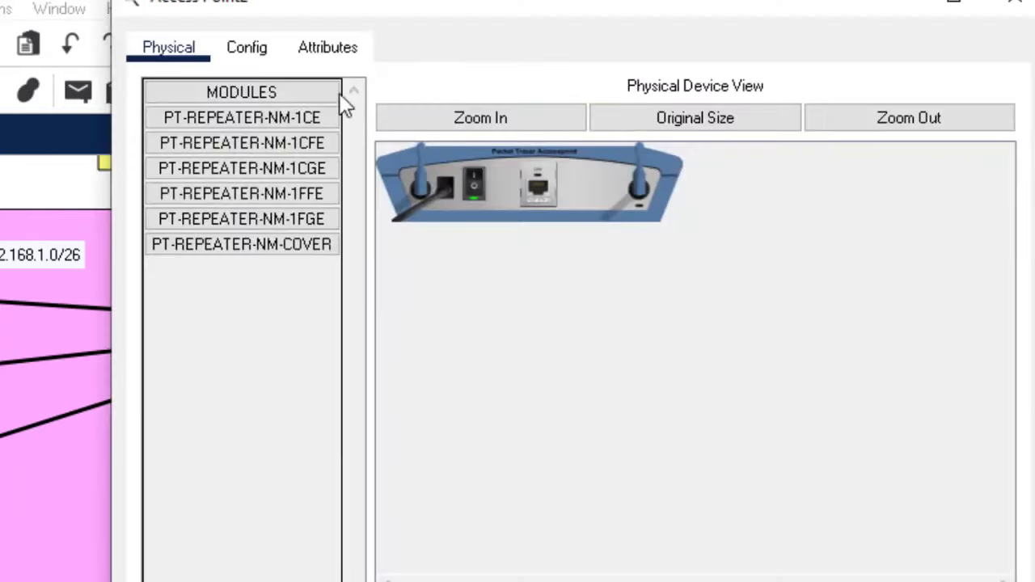
{"action": "left_click", "coordinate": [247, 57]}
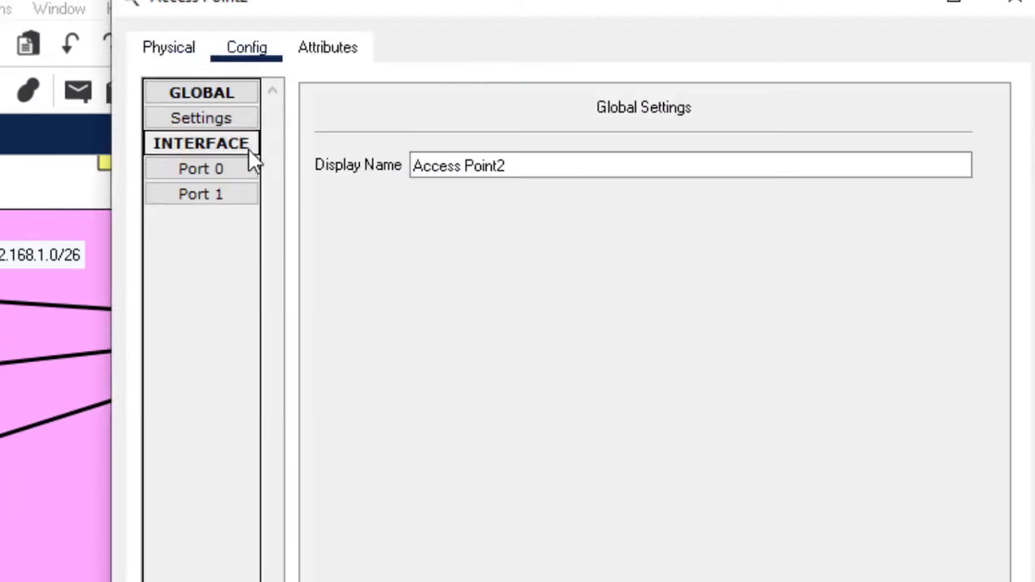
{"action": "left_click", "coordinate": [228, 192]}
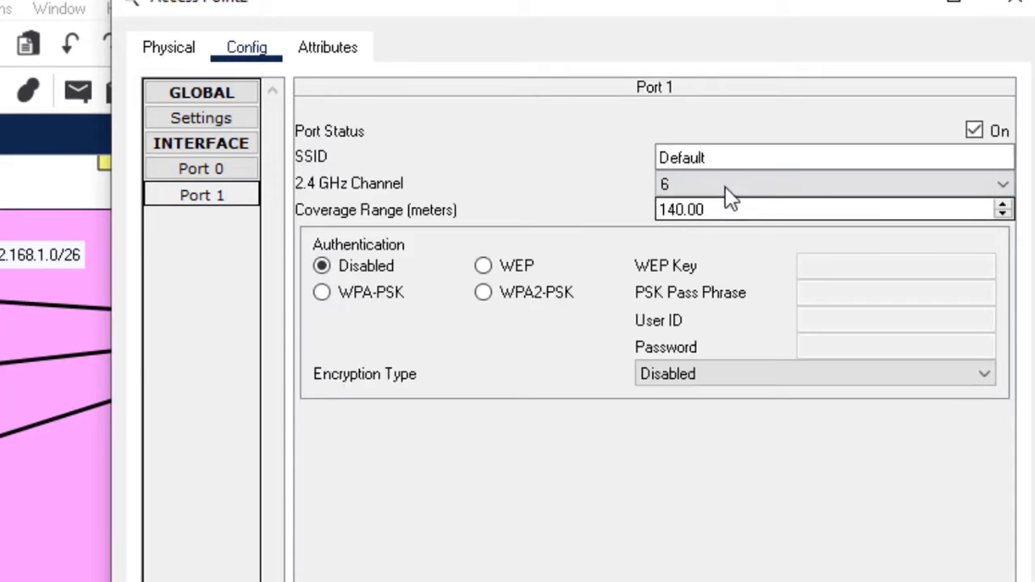
{"action": "double_click", "coordinate": [733, 162]}
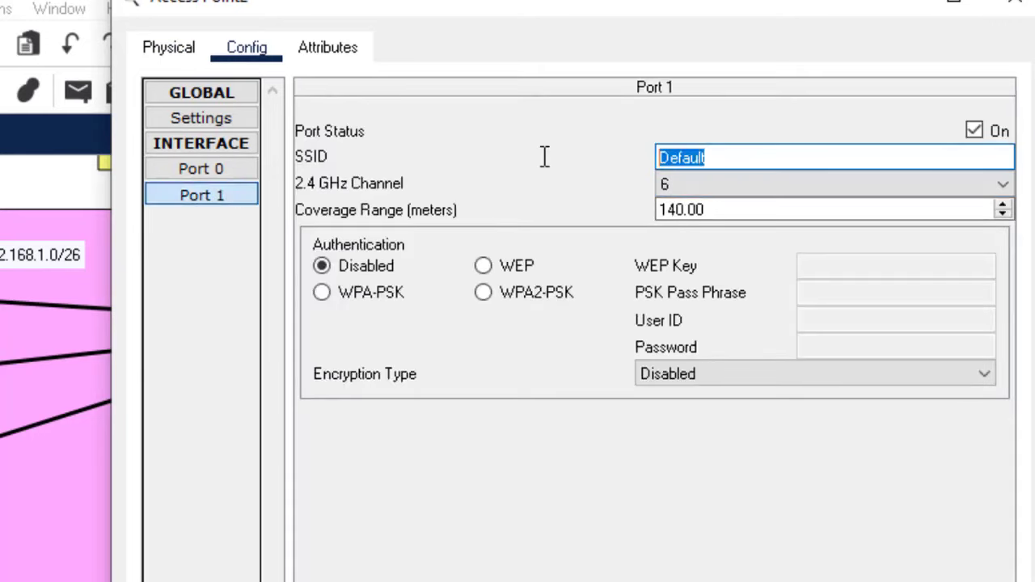
{"action": "type", "text": "CS-"}
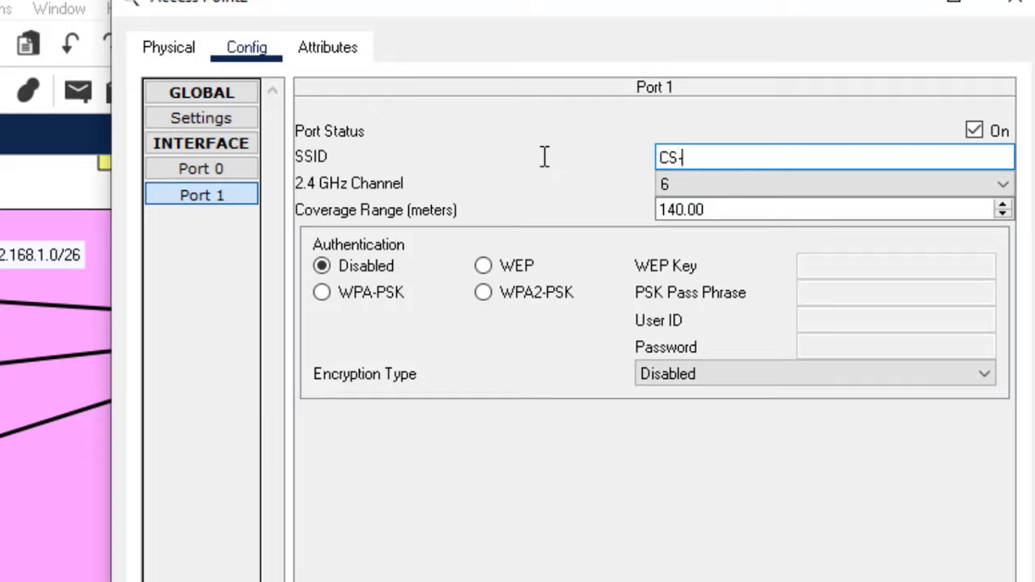
{"action": "type", "text": "WIFI"}
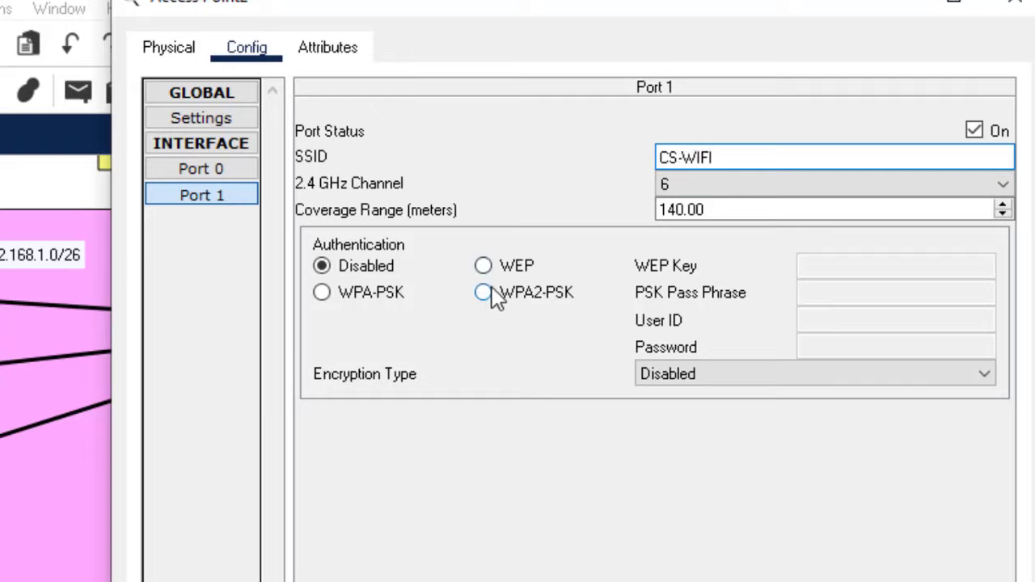
Step: Choose WPA2-PSK with a short pass phrase, close, and dismiss the too-short error
{"action": "left_click", "coordinate": [484, 292]}
{"action": "left_click", "coordinate": [845, 296]}
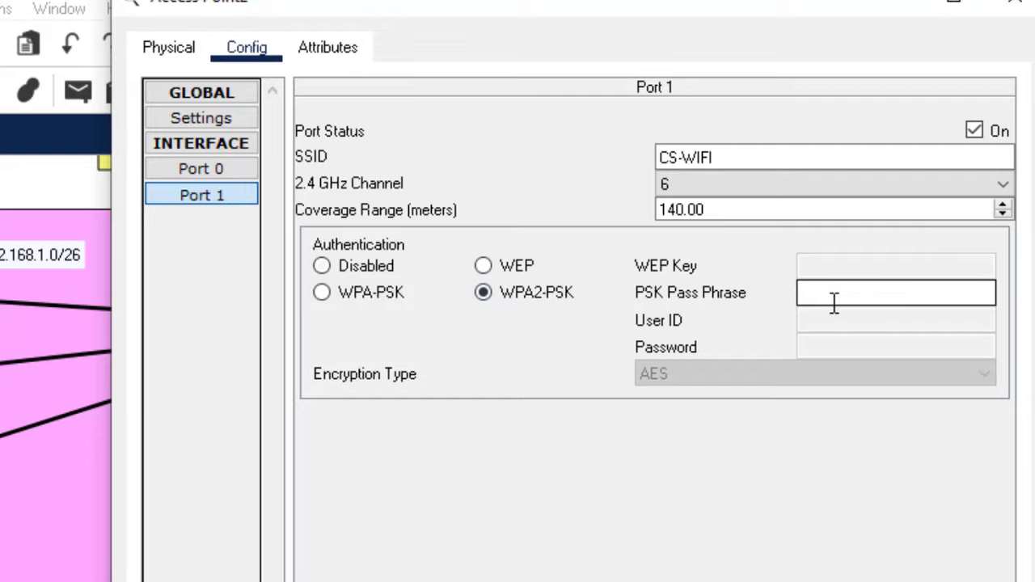
{"action": "type", "text": "CS@123"}
{"action": "left_click", "coordinate": [1015, 3]}
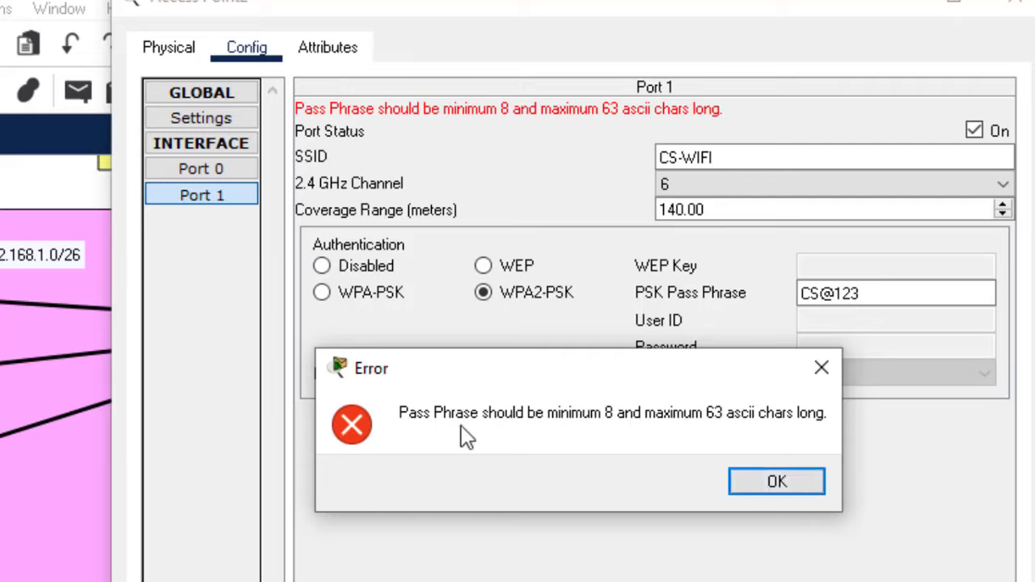
{"action": "left_click", "coordinate": [776, 482]}
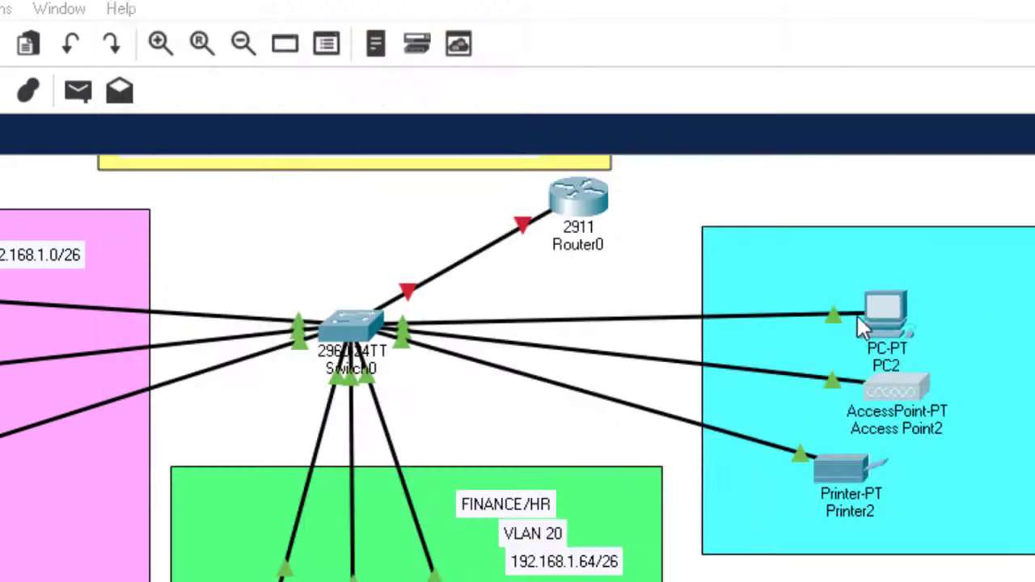
Step: Re-enable WPA2-PSK on Access Point2's Port 1 with a pass phrase of 8+ characters
{"action": "left_click", "coordinate": [910, 394]}
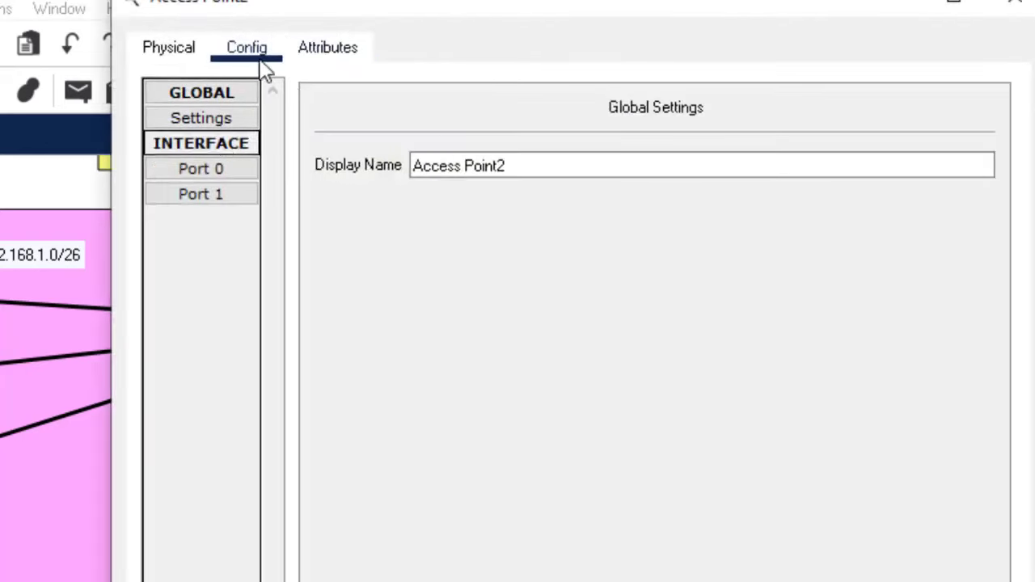
{"action": "left_click", "coordinate": [220, 198]}
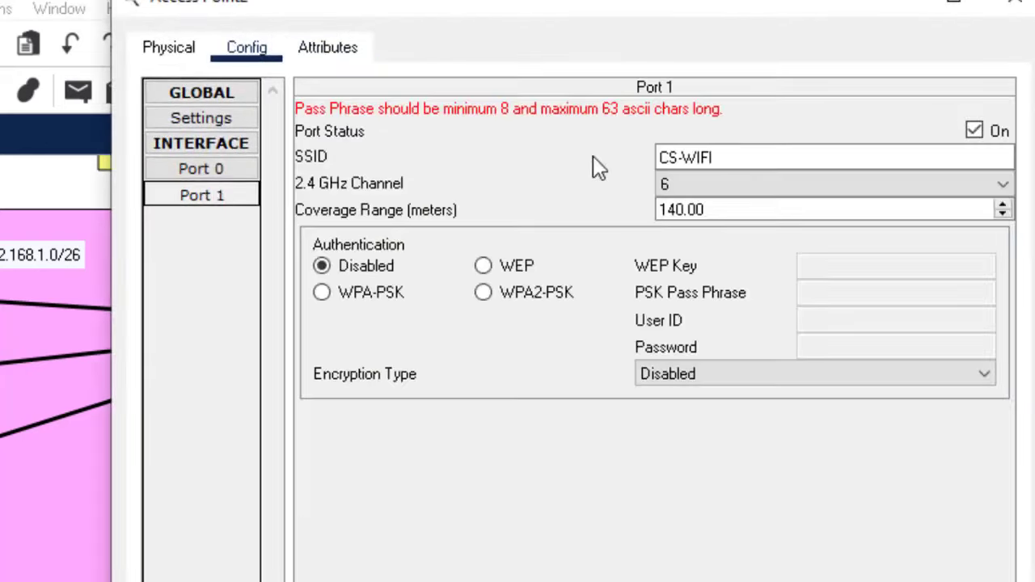
{"action": "left_click", "coordinate": [497, 291]}
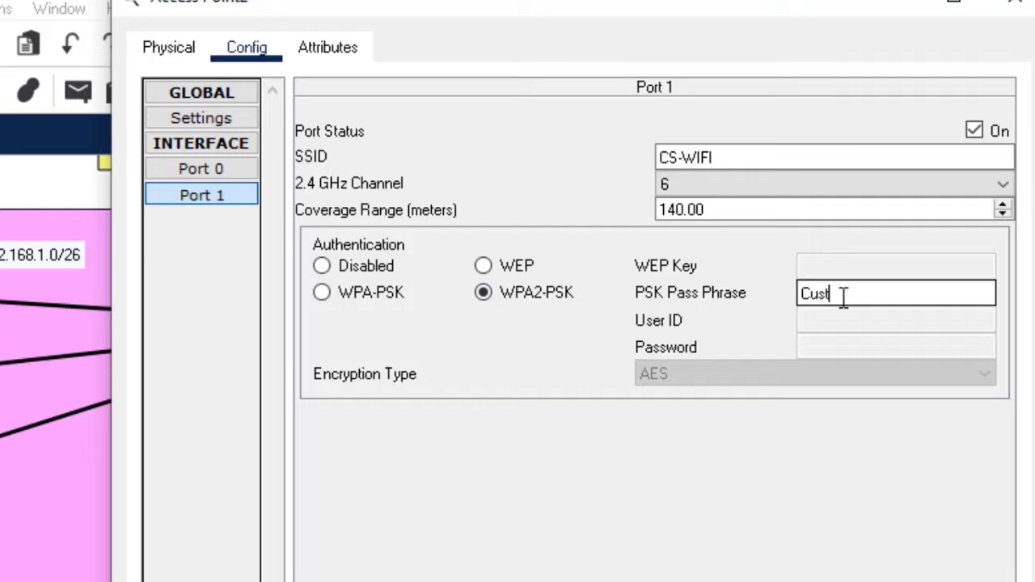
{"action": "type", "text": "Customer"}
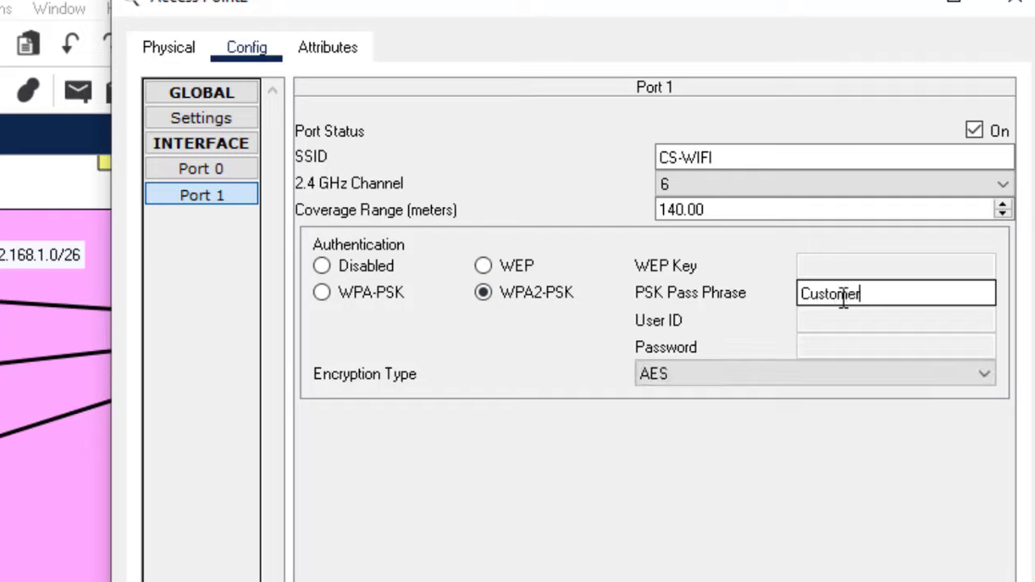
{"action": "type", "text": "@12"}
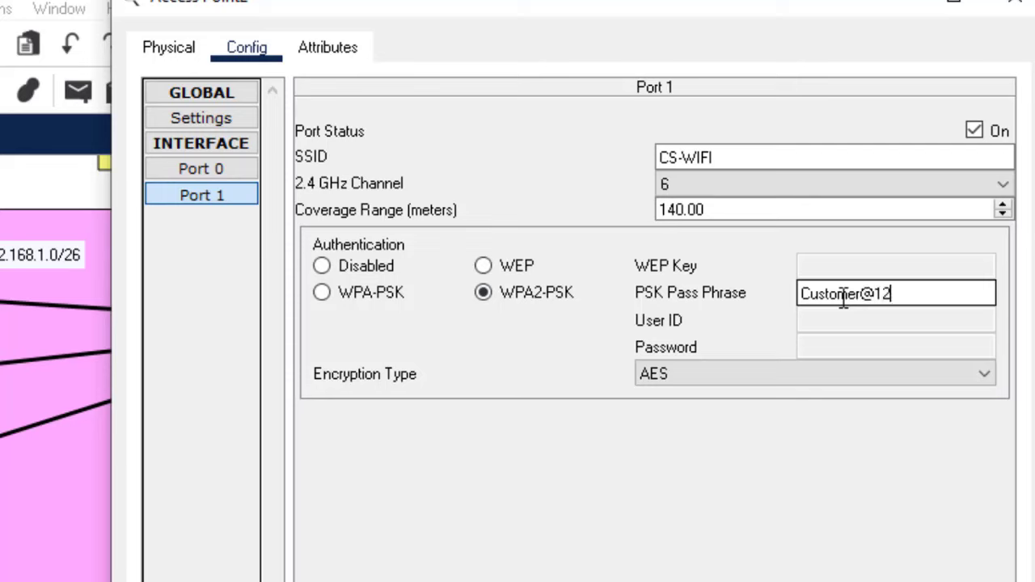
{"action": "type", "text": "3"}
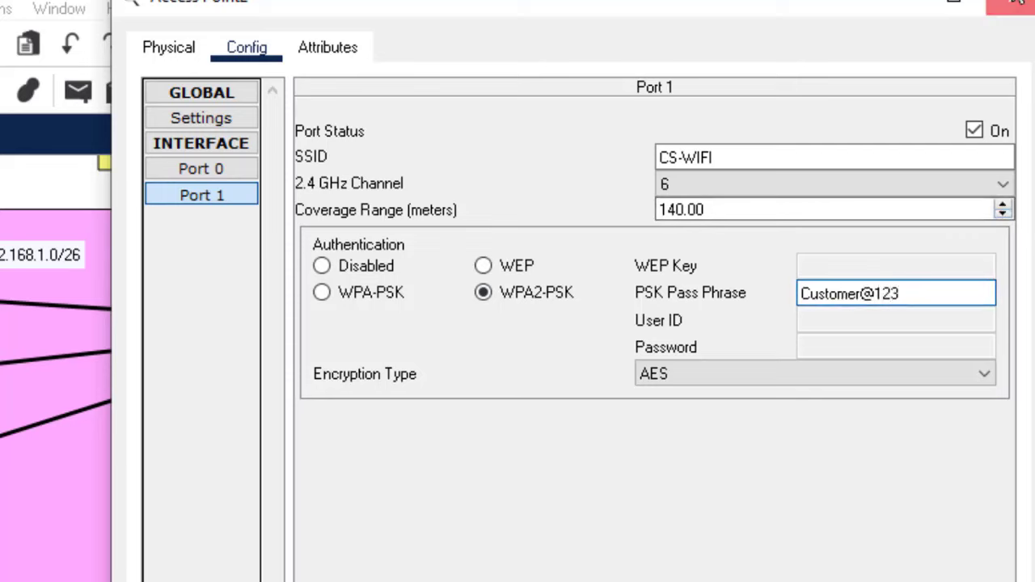
{"action": "left_click", "coordinate": [1016, 3]}
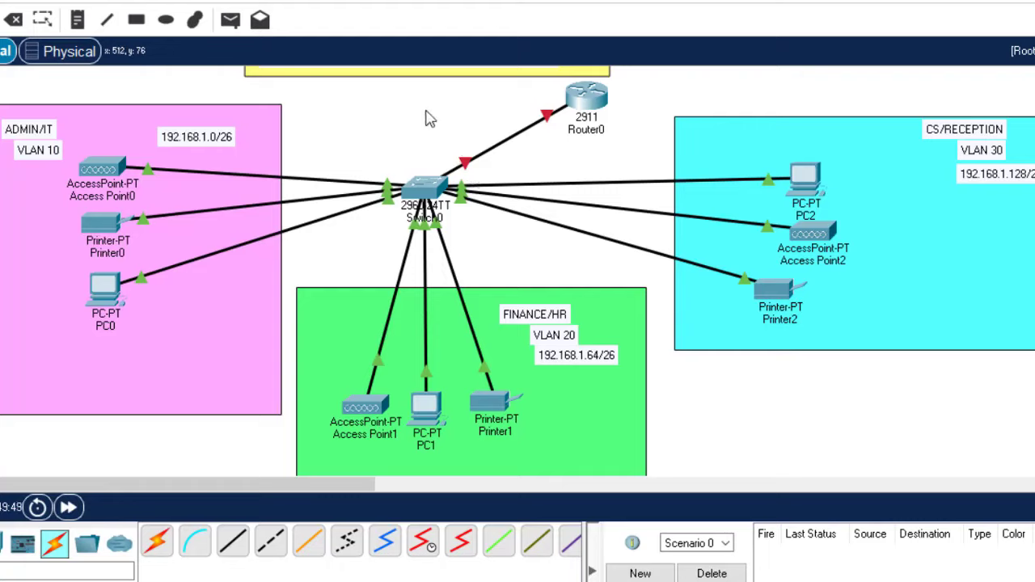
Step: Open the switch CLI and enter interface fa0/1 configuration
{"action": "left_click", "coordinate": [434, 188]}
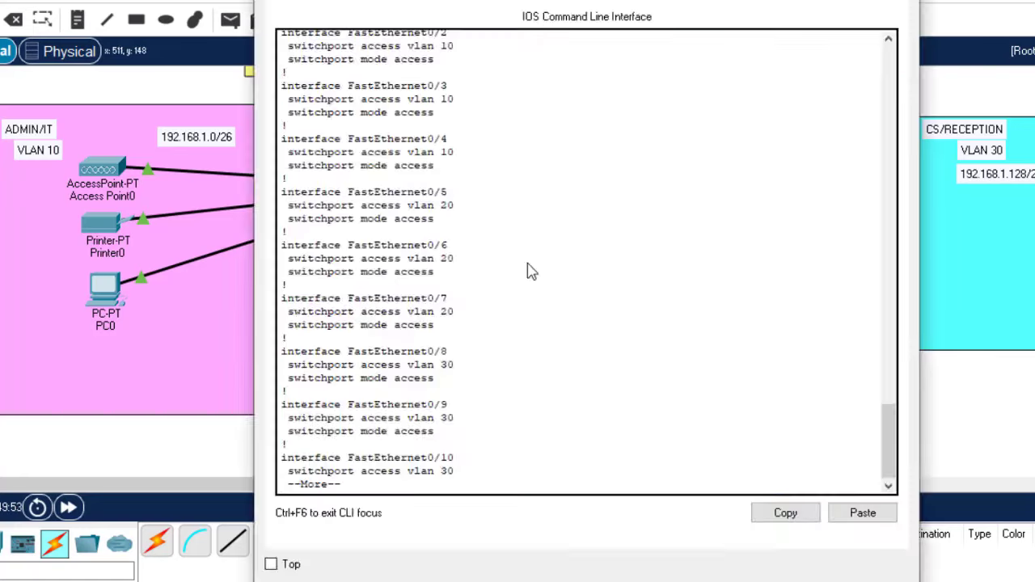
{"action": "key", "text": "Return"}
{"action": "key", "text": "Return"}
{"action": "key", "text": "Return"}
{"action": "key", "text": "Return"}
{"action": "key", "text": "q"}
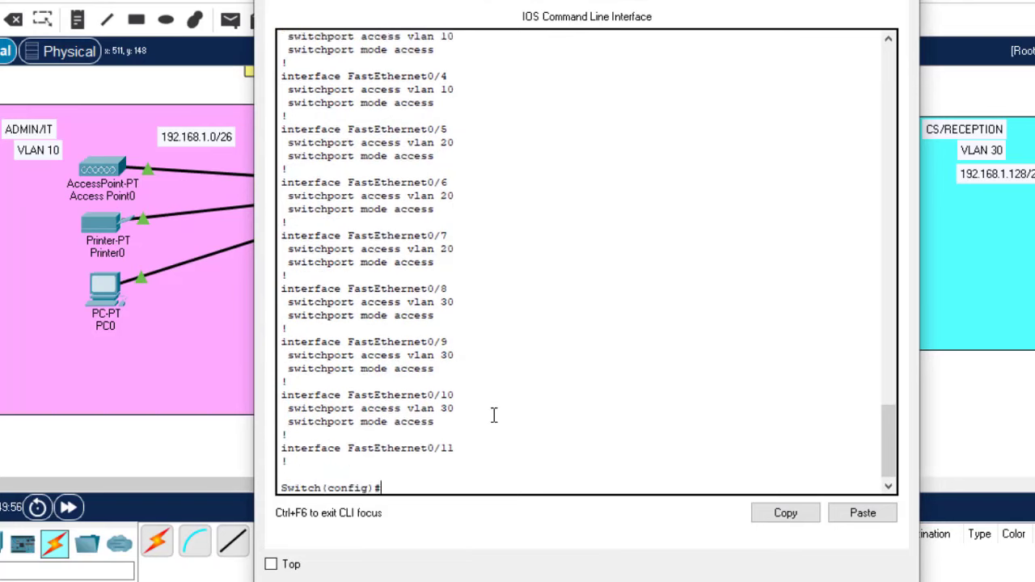
{"action": "key", "text": "Return"}
{"action": "key", "text": "Return"}
{"action": "key", "text": "Return"}
{"action": "key", "text": "Return"}
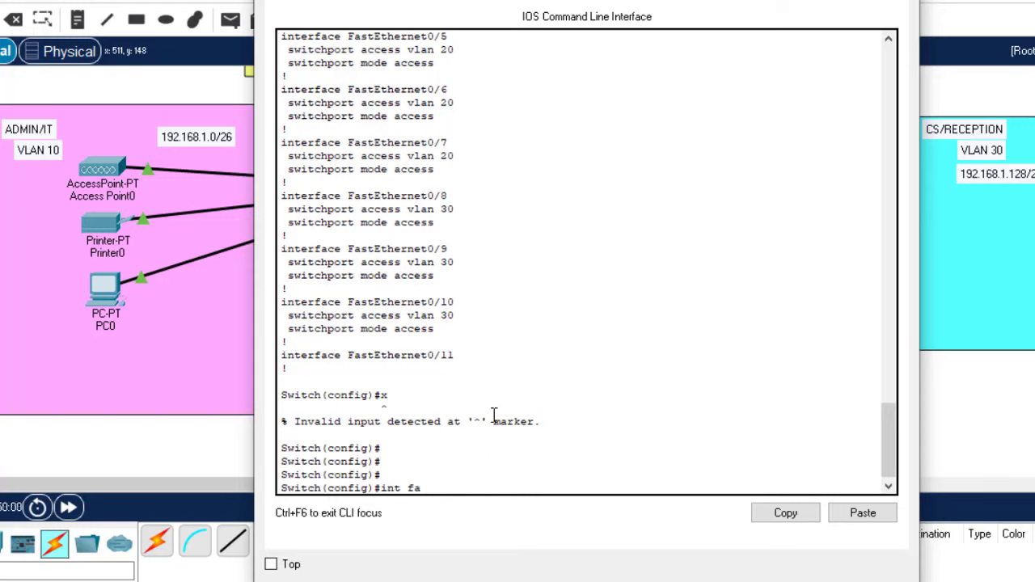
{"action": "type", "text": "int fa0/1"}
{"action": "key", "text": "Return"}
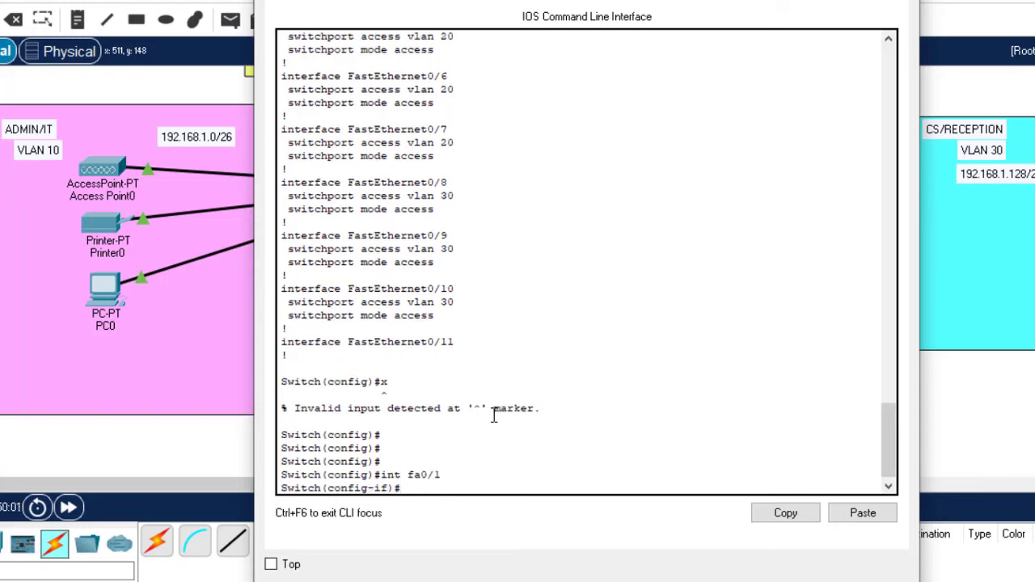
Step: Set Fa0/1 to switchport mode trunk, save with do wr, and close the CLI
{"action": "type", "text": "swit"}
{"action": "key", "text": "Tab"}
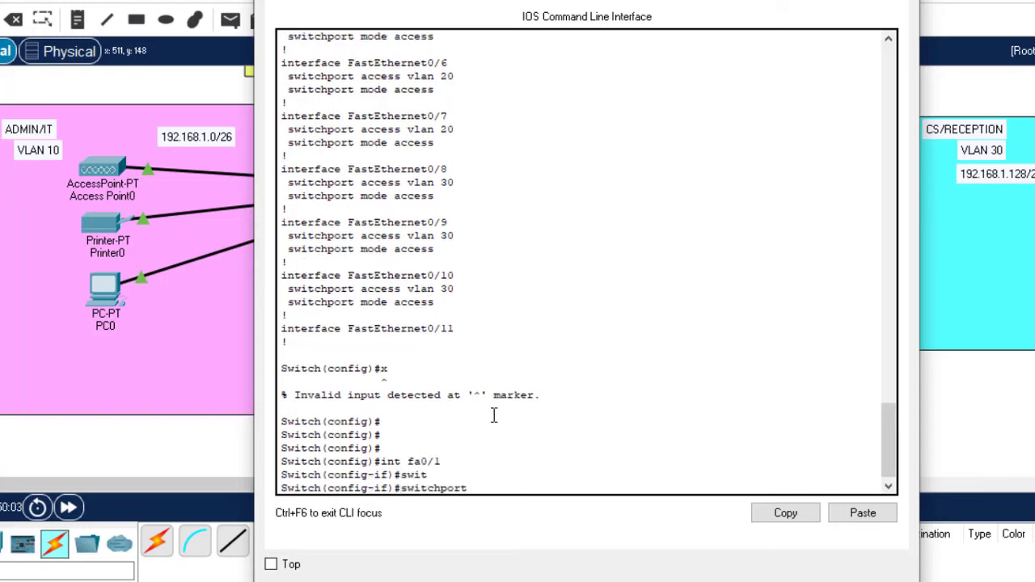
{"action": "type", "text": "mo"}
{"action": "key", "text": "Tab"}
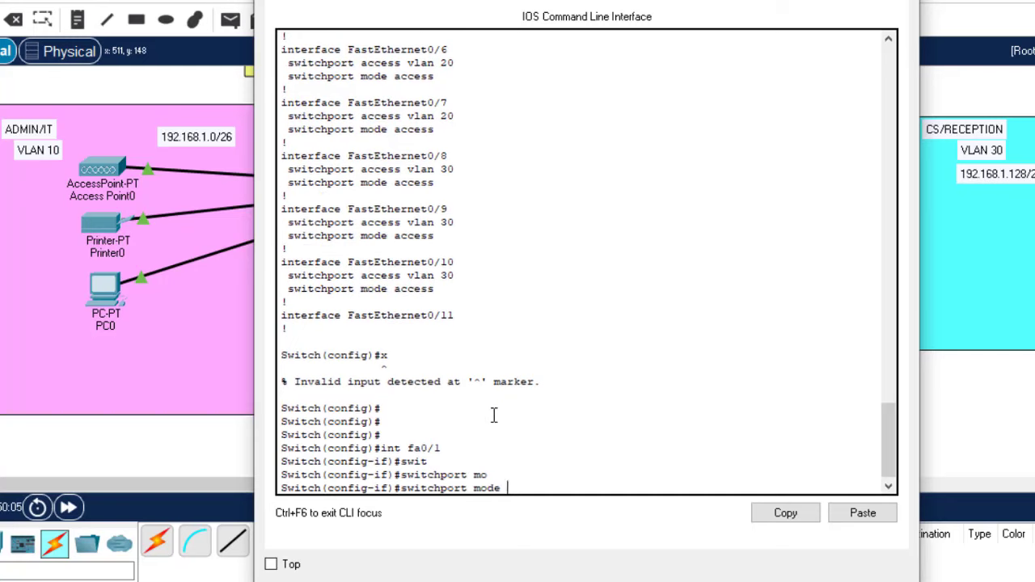
{"action": "type", "text": "tr"}
{"action": "key", "text": "Tab"}
{"action": "key", "text": "Return"}
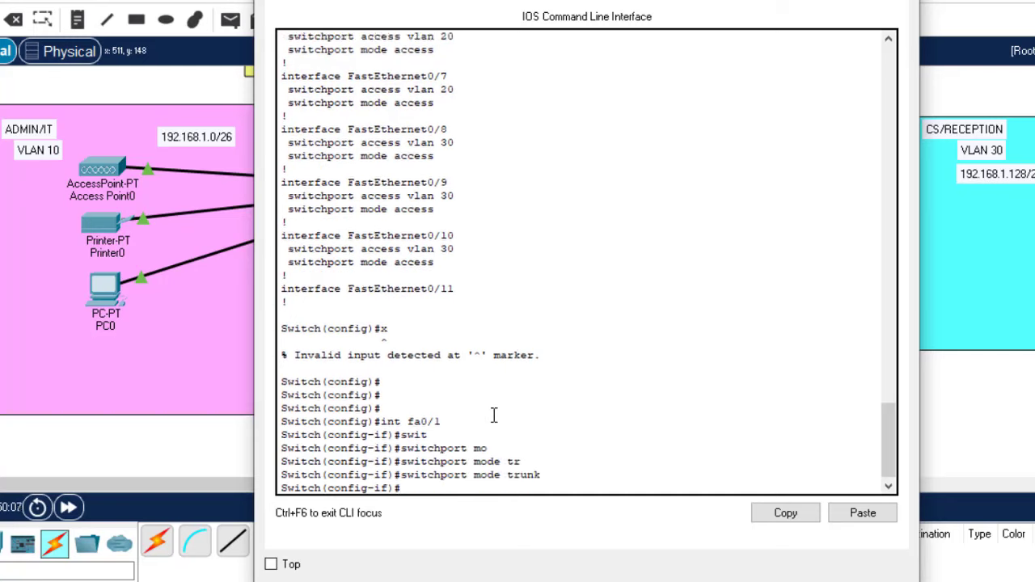
{"action": "type", "text": "do wr"}
{"action": "key", "text": "Return"}
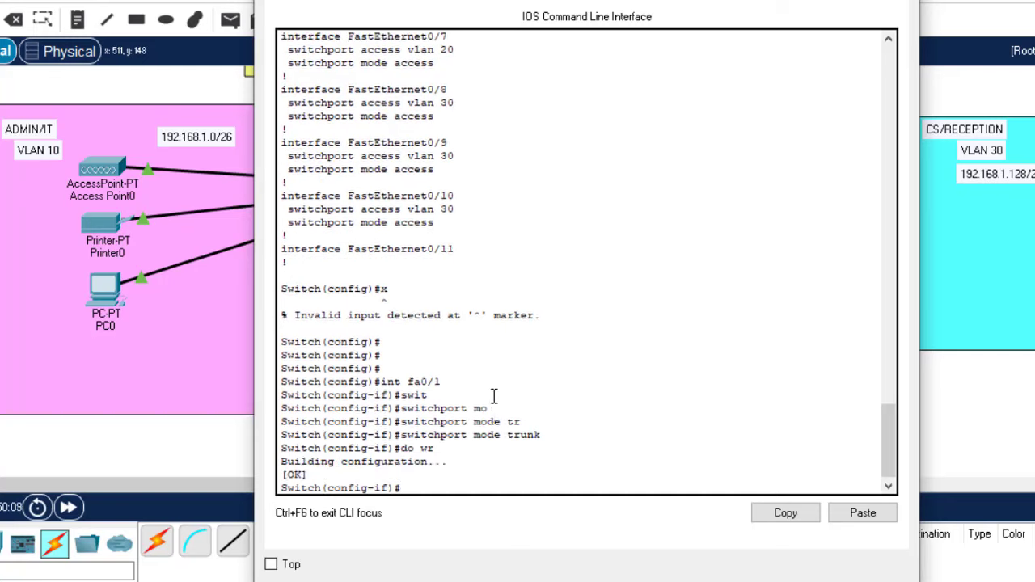
{"action": "key", "text": "alt+F4"}
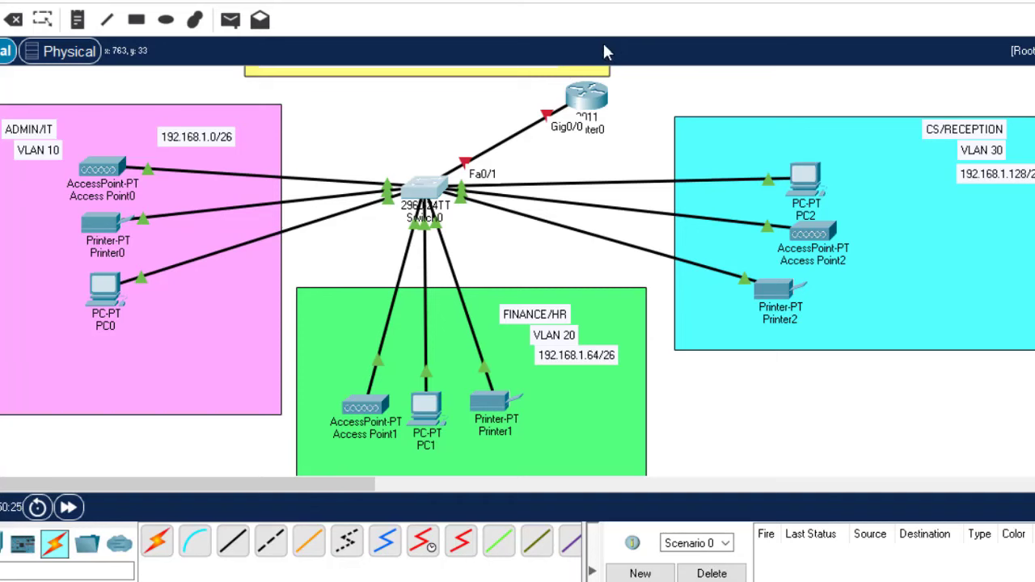
Step: Open Router0's CLI and answer 'n' to decline the initial configuration dialog
{"action": "left_click", "coordinate": [588, 99]}
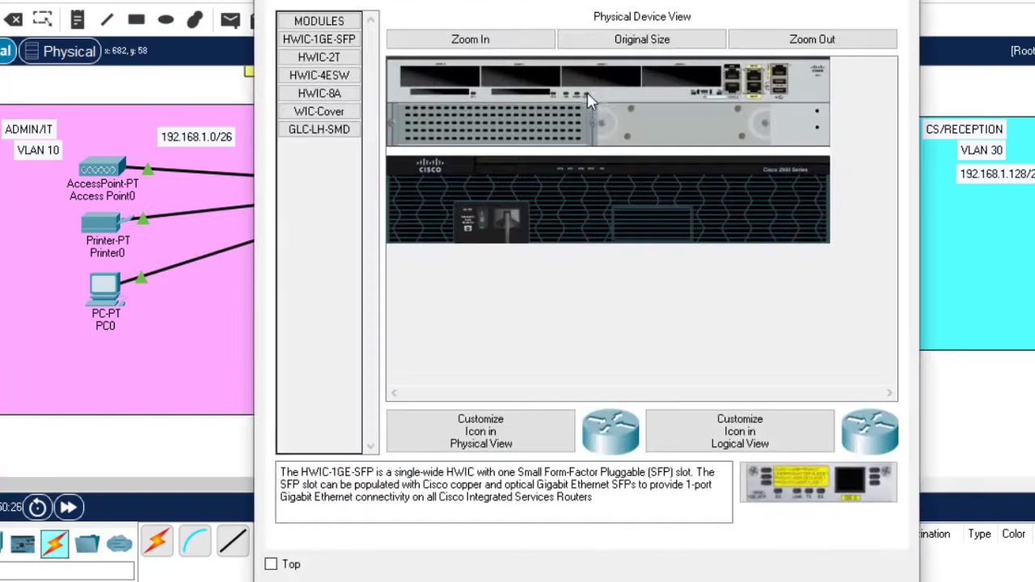
{"action": "left_click", "coordinate": [394, 3]}
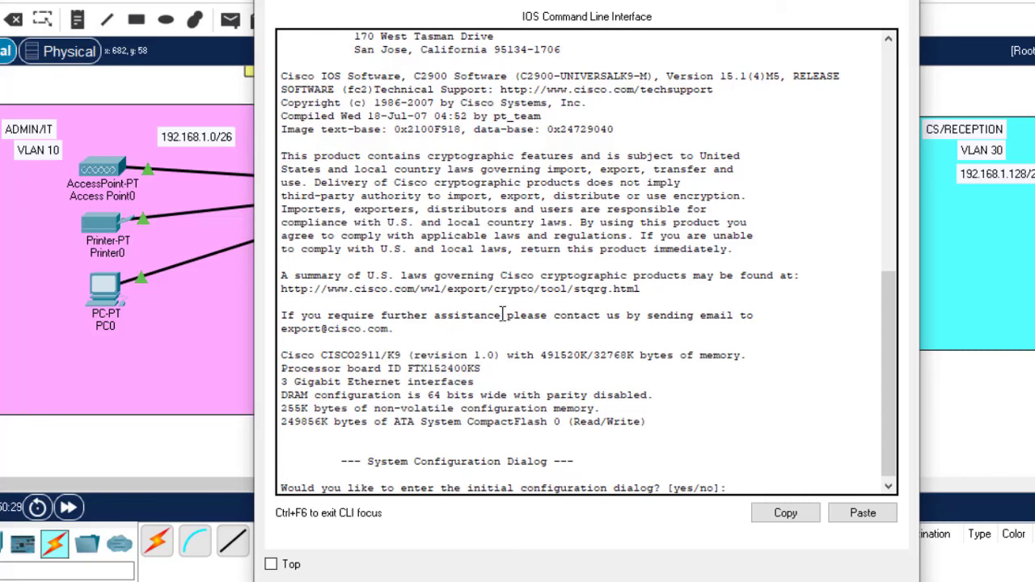
{"action": "key", "text": "Return"}
{"action": "key", "text": "Return"}
{"action": "type", "text": "n"}
{"action": "key", "text": "Return"}
{"action": "key", "text": "Return"}
{"action": "key", "text": "Return"}
{"action": "key", "text": "Return"}
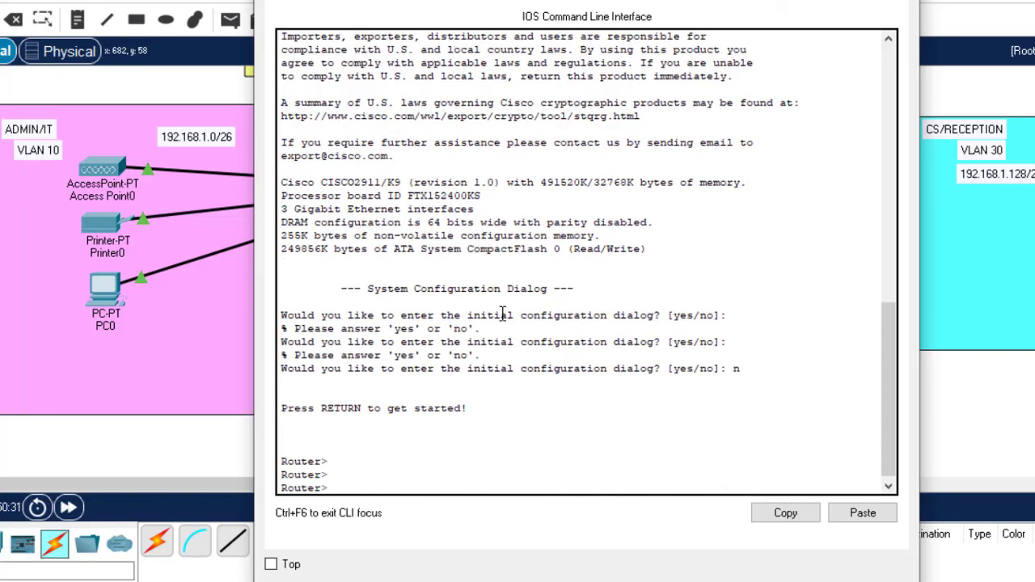
{"action": "key", "text": "alt+F4"}
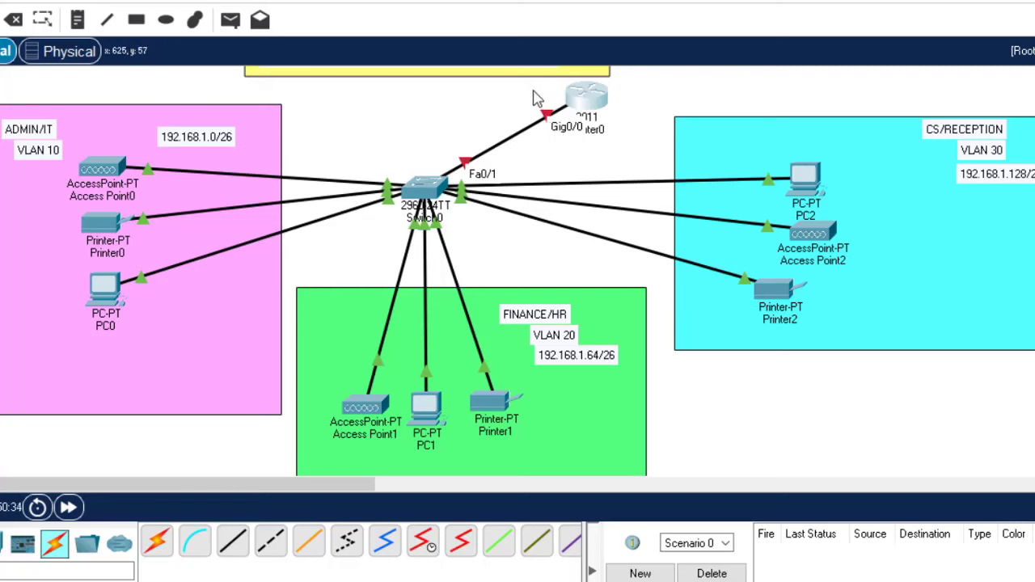
Step: Enter privileged mode with en and global configuration with conf t on Router0
{"action": "left_click", "coordinate": [589, 95]}
{"action": "left_click", "coordinate": [522, 387]}
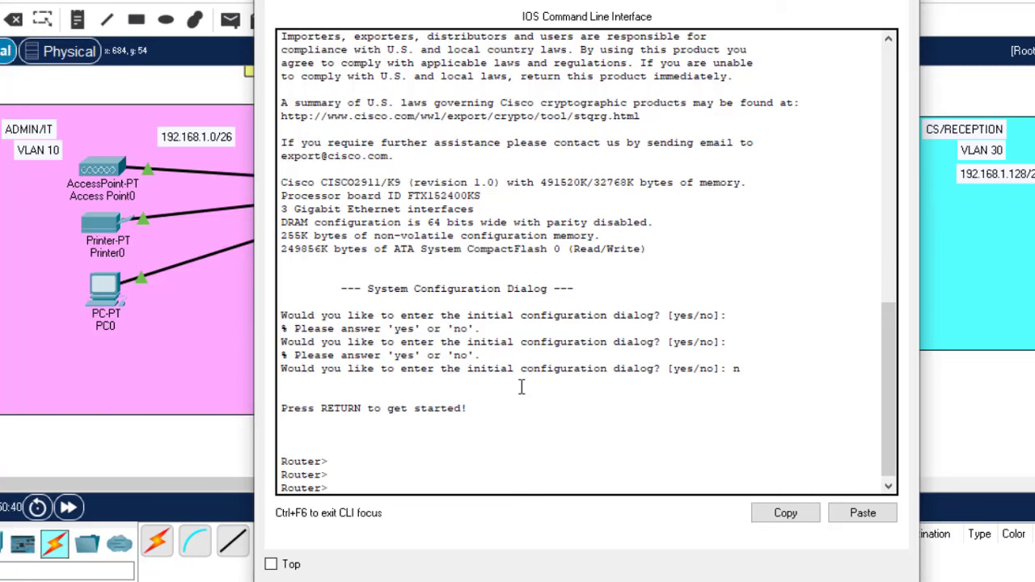
{"action": "type", "text": "en"}
{"action": "key", "text": "Return"}
{"action": "key", "text": "Return"}
{"action": "key", "text": "Return"}
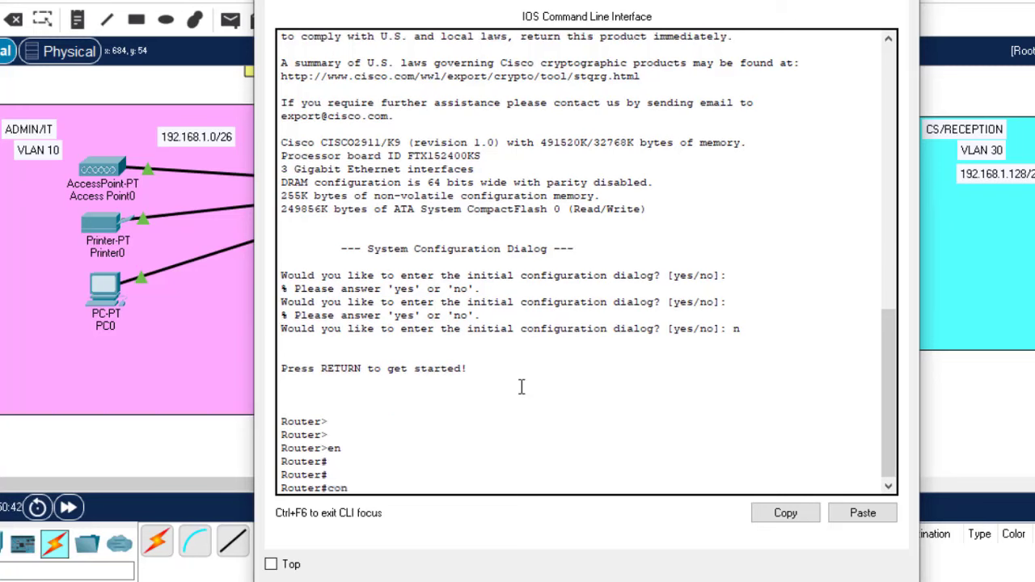
{"action": "type", "text": "confi t"}
{"action": "key", "text": "Return"}
{"action": "key", "text": "Return"}
{"action": "key", "text": "Return"}
{"action": "key", "text": "Return"}
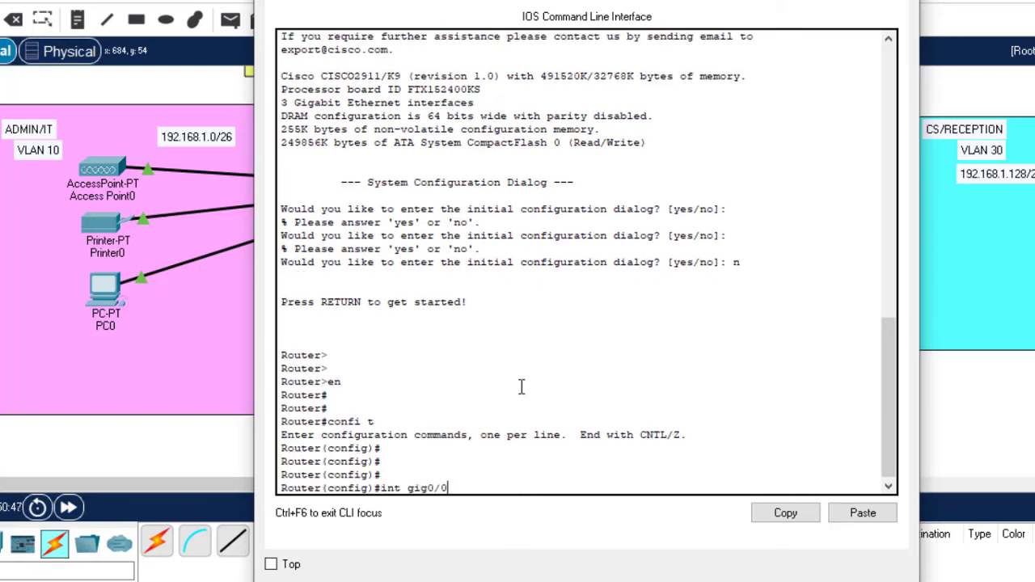
{"action": "key", "text": "alt+F4"}
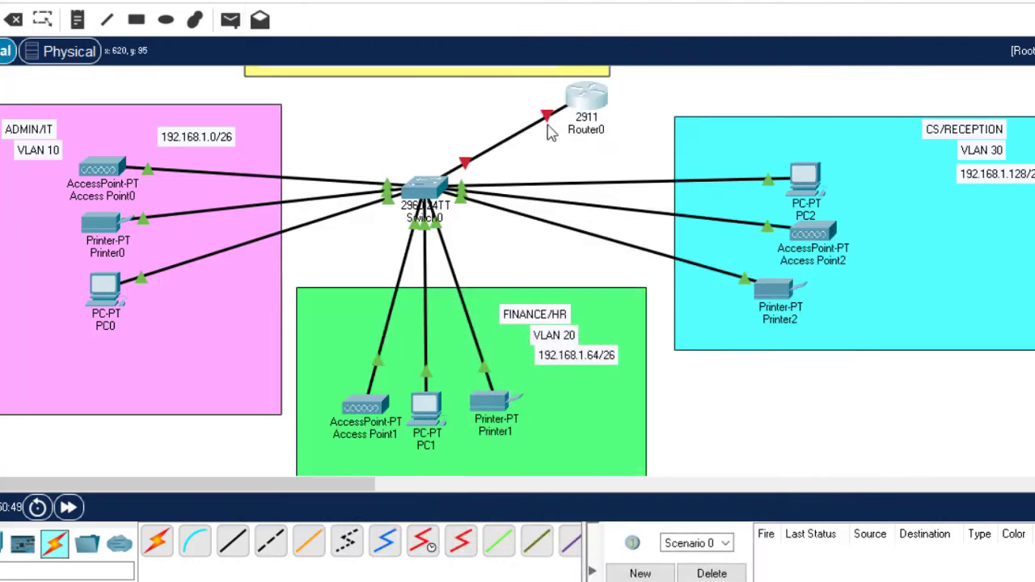
Step: Bring Gig0/0 up with no shutdown and save the router configuration with do wr
{"action": "left_click", "coordinate": [584, 104]}
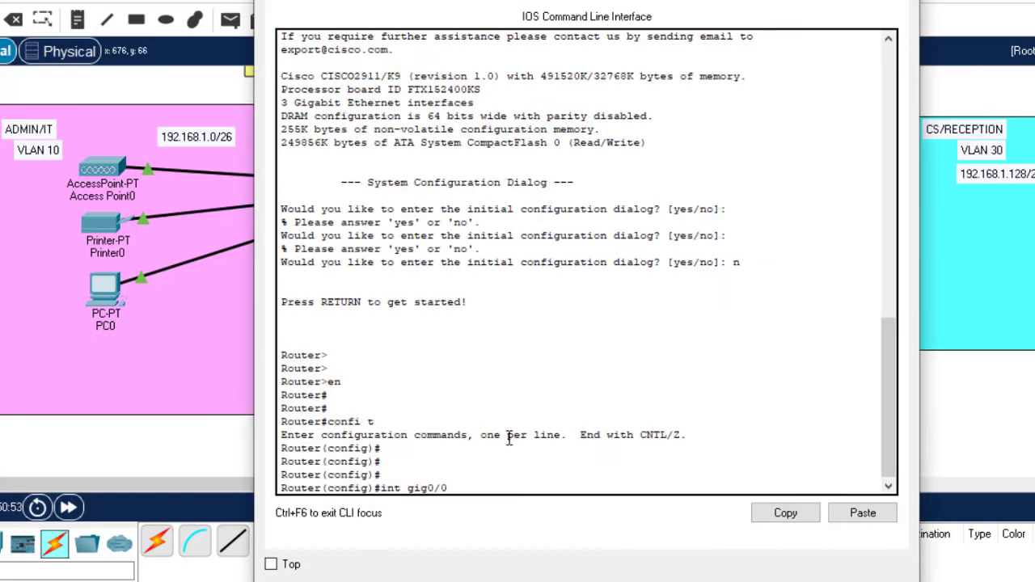
{"action": "key", "text": "Return"}
{"action": "key", "text": "Return"}
{"action": "key", "text": "Return"}
{"action": "type", "text": "nfig-if)#n"}
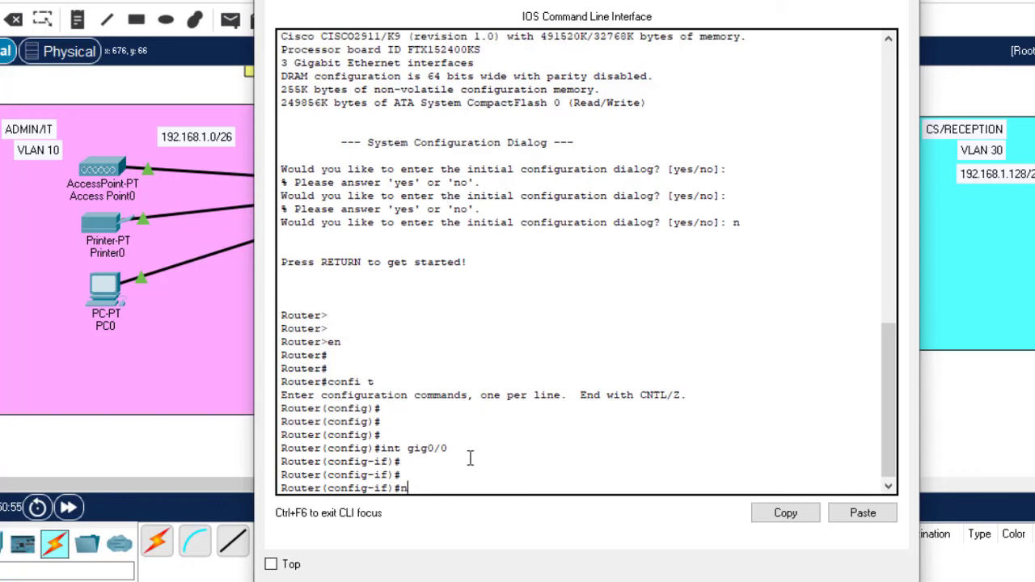
{"action": "type", "text": "o sh"}
{"action": "key", "text": "Return"}
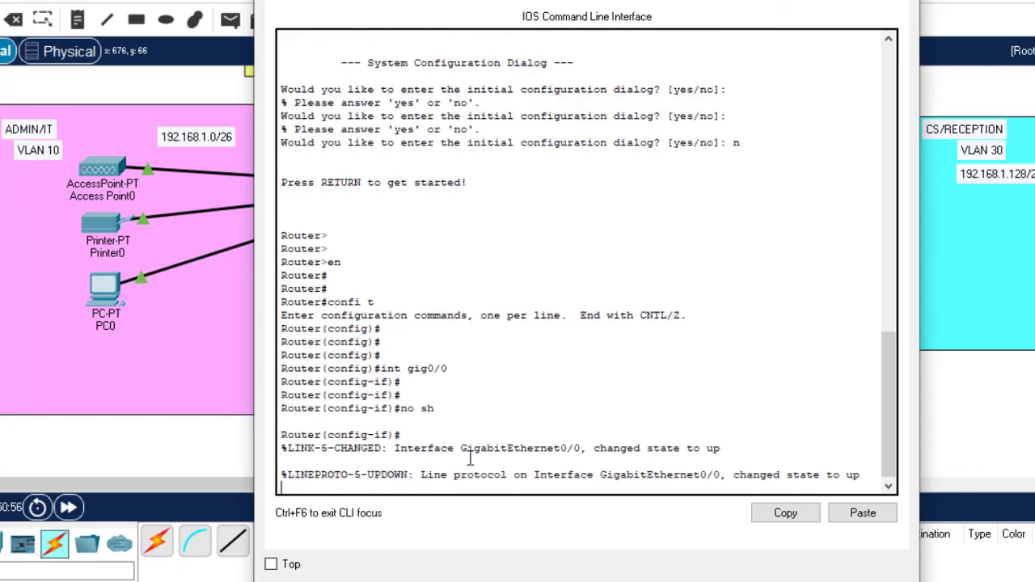
{"action": "type", "text": "do wr"}
{"action": "key", "text": "Return"}
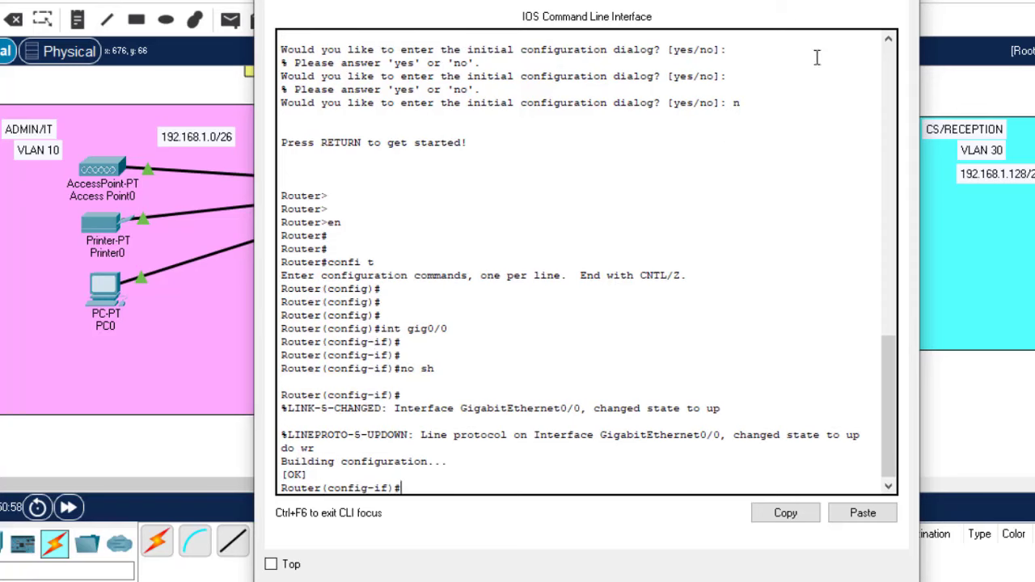
{"action": "key", "text": "alt+F4"}
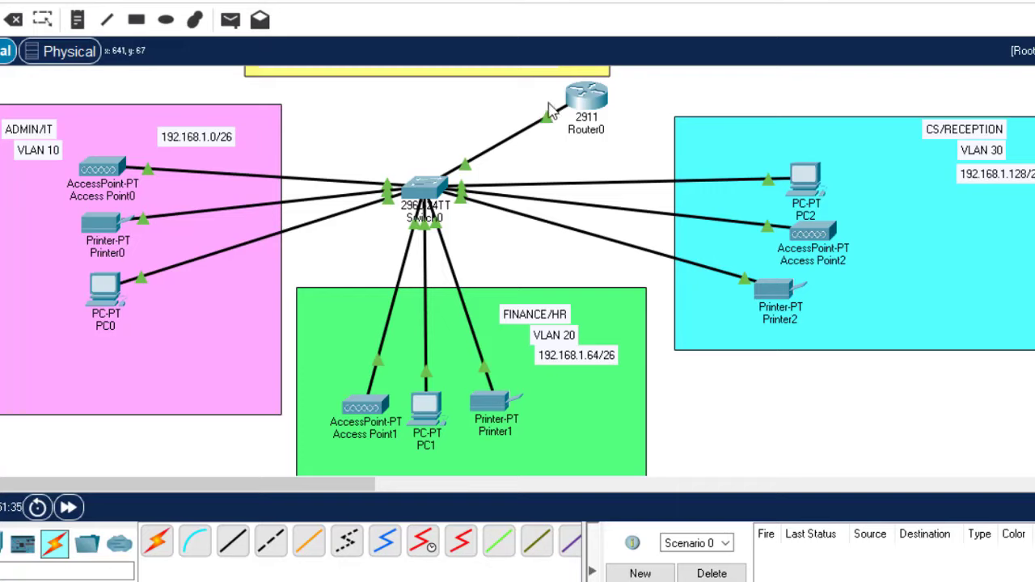
Step: Exit Gig0/0 back to global configuration mode and start typing int gig0/0
{"action": "mouse_move", "coordinate": [548, 123]}
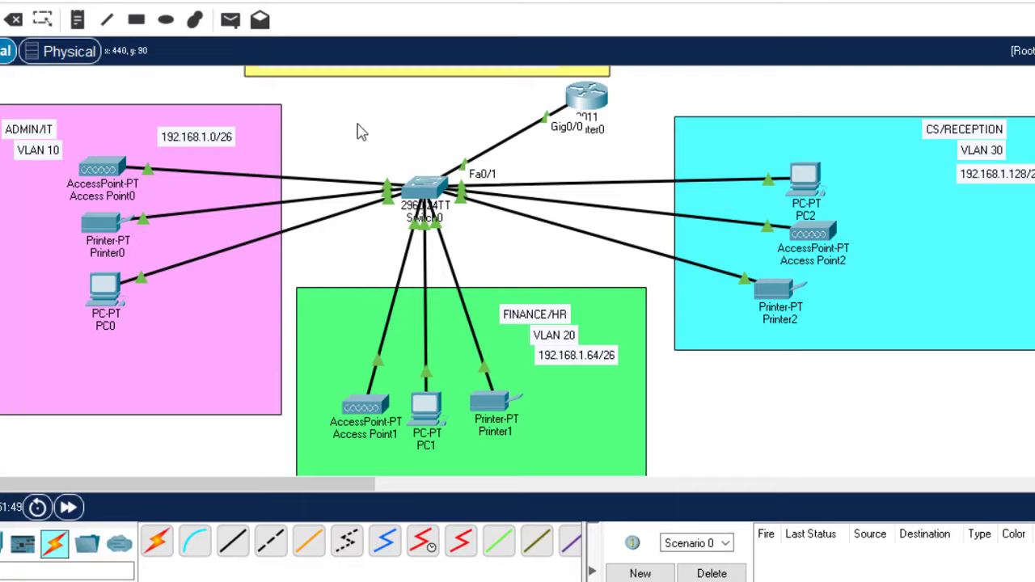
{"action": "left_click", "coordinate": [588, 105]}
{"action": "key", "text": "Return"}
{"action": "key", "text": "Return"}
{"action": "key", "text": "Return"}
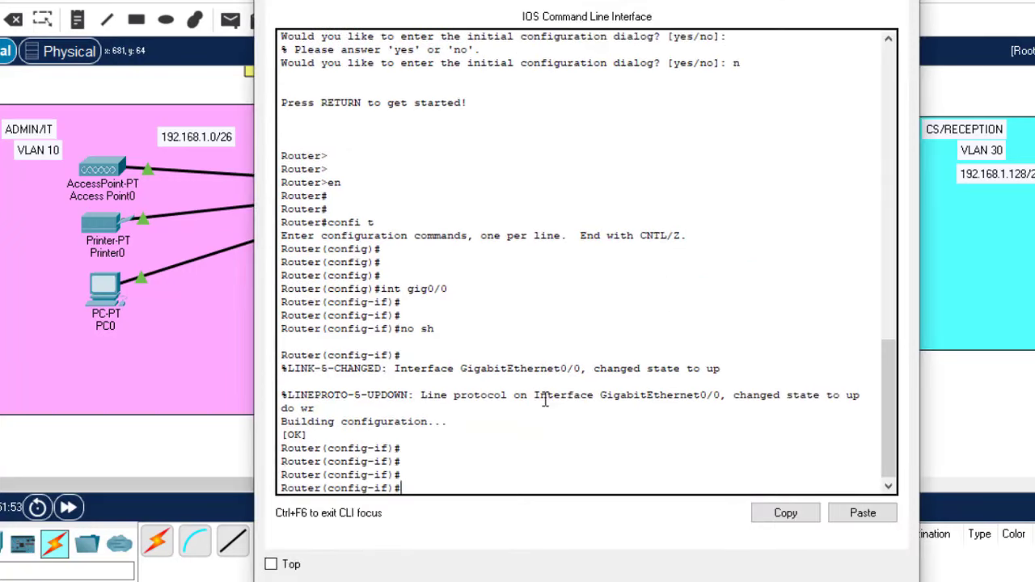
{"action": "type", "text": "exi"}
{"action": "key", "text": "Return"}
{"action": "key", "text": "Return"}
{"action": "key", "text": "Return"}
{"action": "key", "text": "Return"}
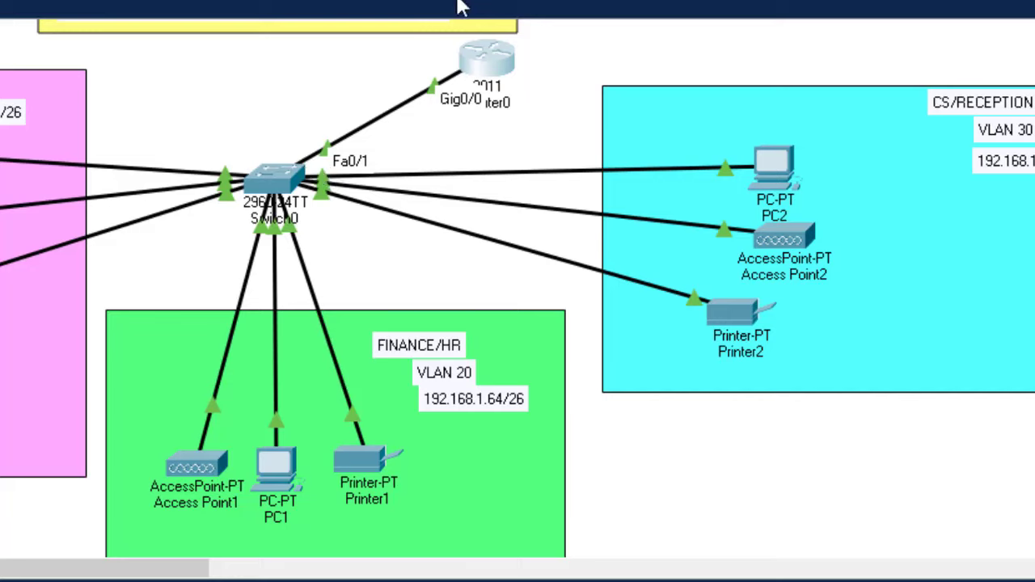
{"action": "left_click", "coordinate": [485, 65]}
{"action": "key", "text": "Return"}
{"action": "key", "text": "Return"}
{"action": "key", "text": "Return"}
{"action": "key", "text": "Return"}
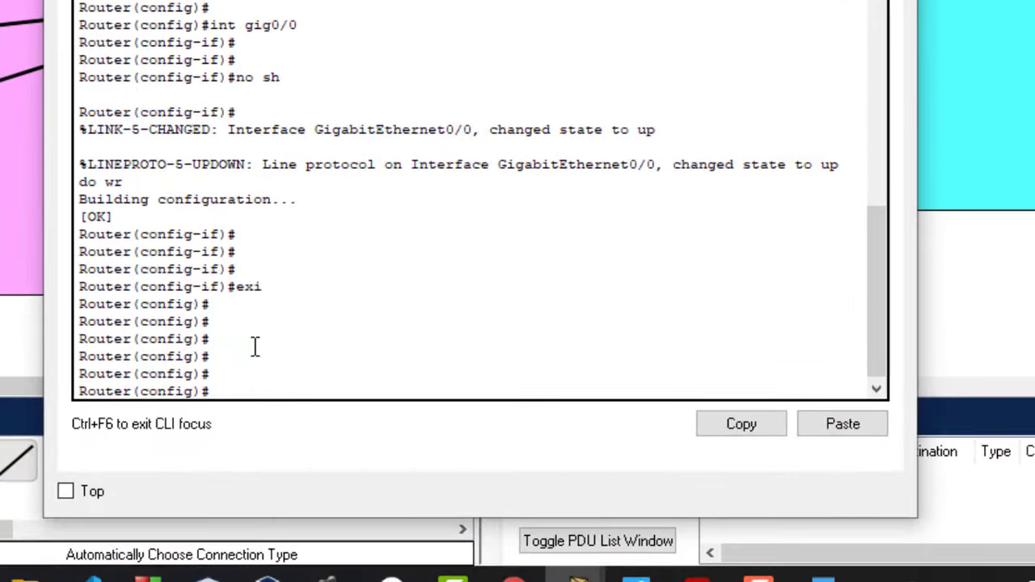
{"action": "type", "text": "int gig"}
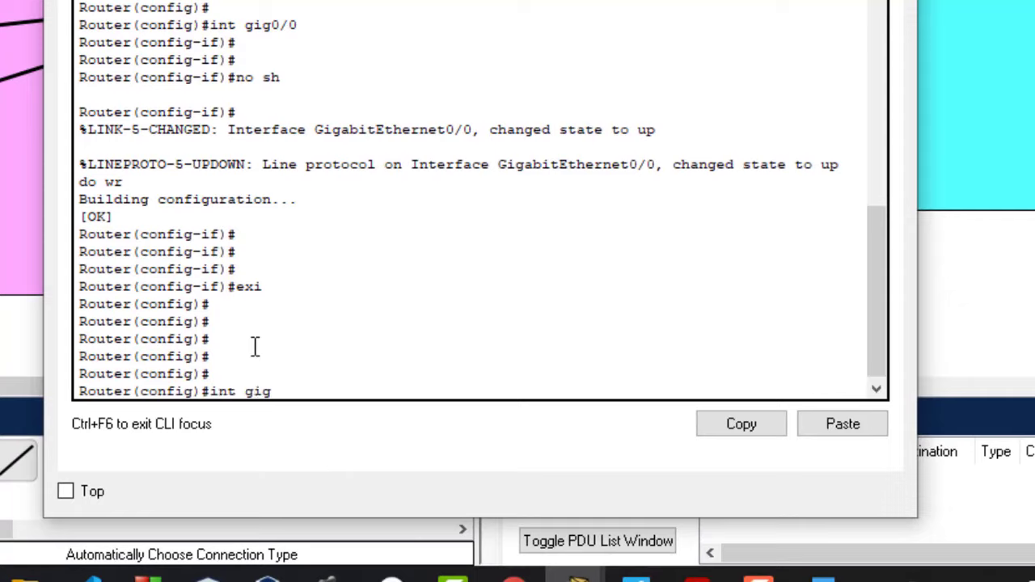
{"action": "type", "text": "0/0.10"}
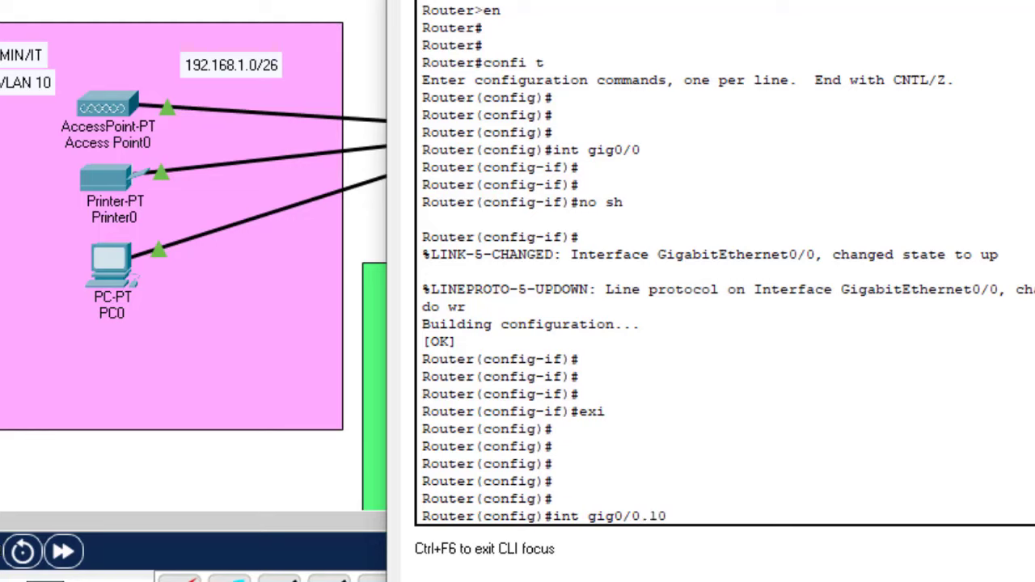
Step: Reopen Router0's CLI and create subinterface Gig0/0.10
{"action": "key", "text": "alt+F4"}
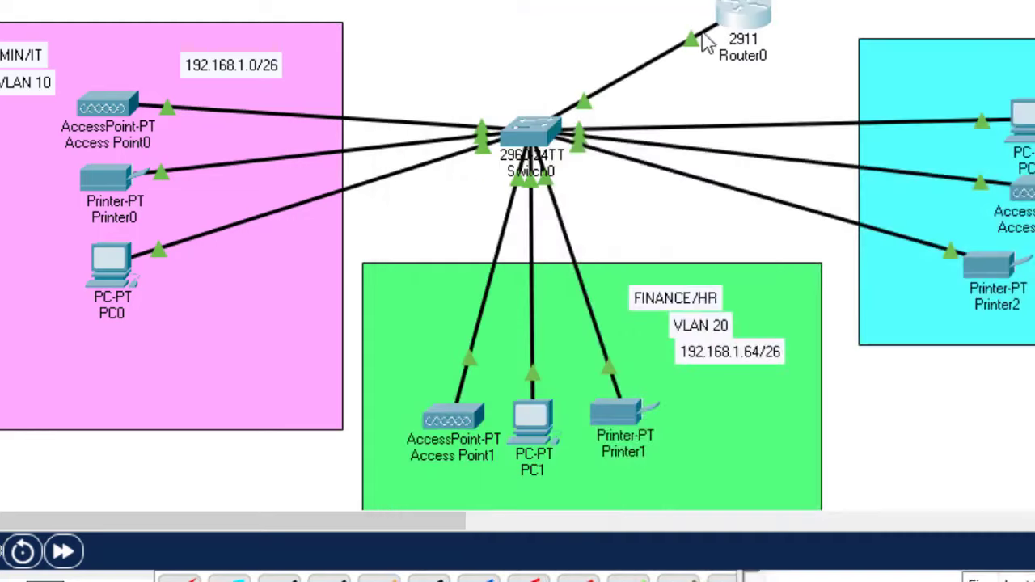
{"action": "left_click", "coordinate": [739, 23]}
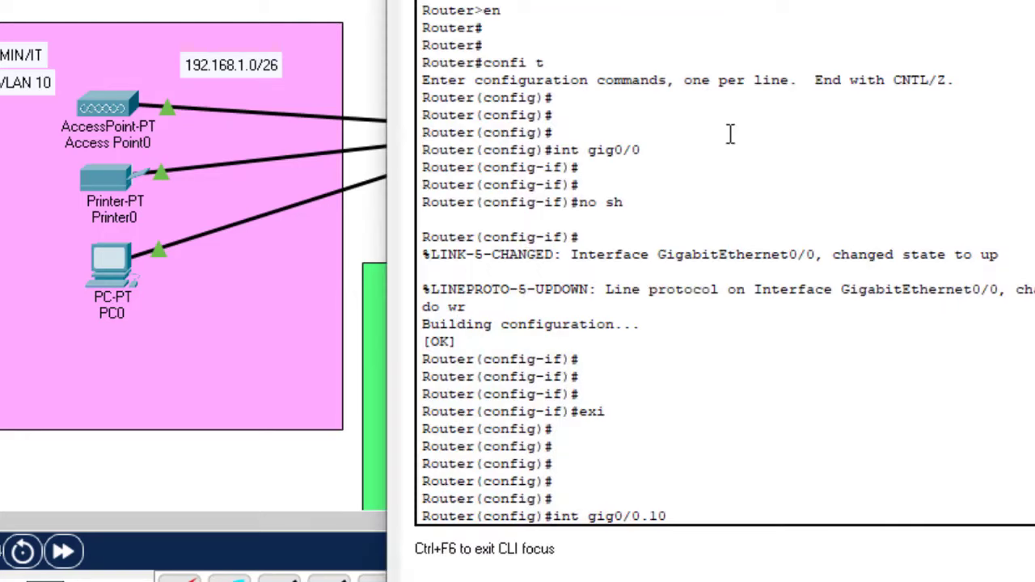
{"action": "key", "text": "Return"}
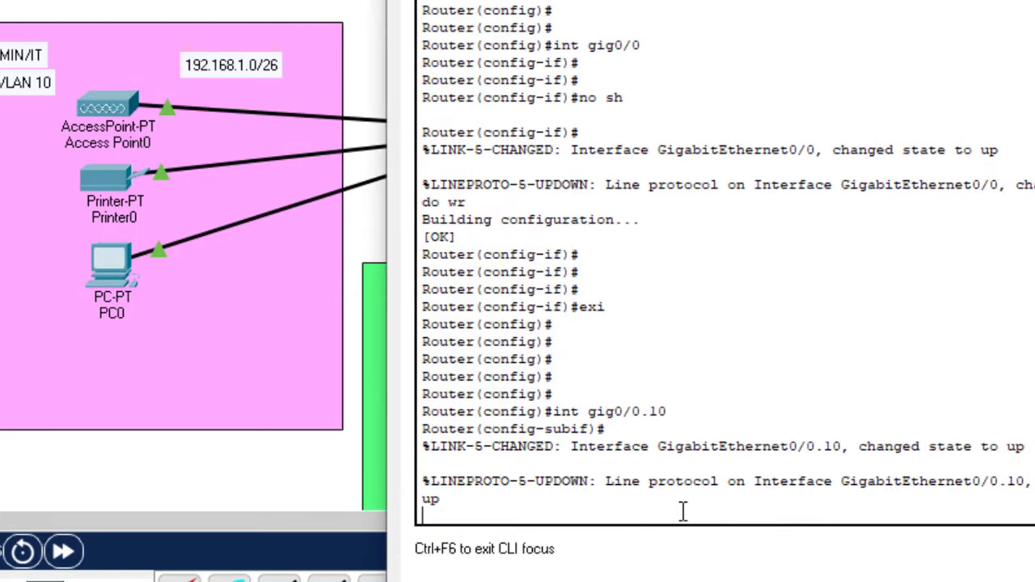
{"action": "key", "text": "Return"}
{"action": "key", "text": "Return"}
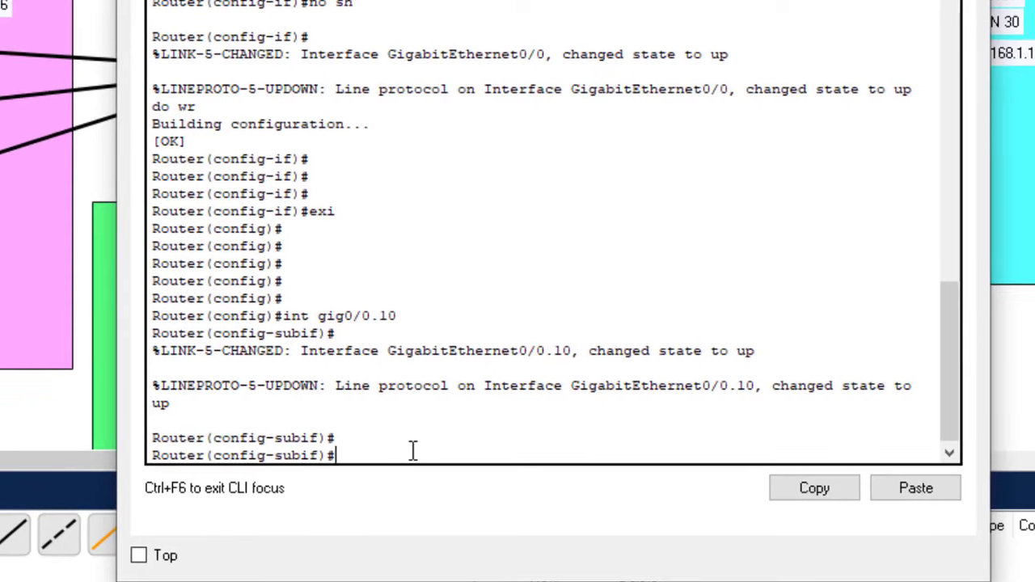
{"action": "left_click_drag", "start_coordinate": [421, 335], "coordinate": [310, 316]}
{"action": "left_click", "coordinate": [402, 326]}
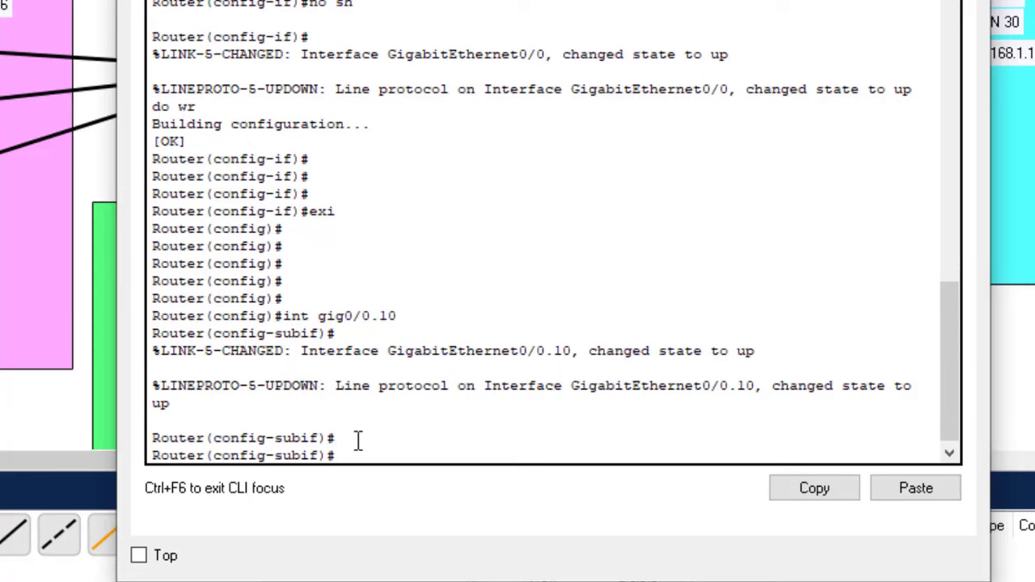
Step: Set Gig0/0.10 encapsulation to dot1Q 10 and begin the ip address command
{"action": "type", "text": "enc"}
{"action": "key", "text": "Tab"}
{"action": "type", "text": "do"}
{"action": "key", "text": "Tab"}
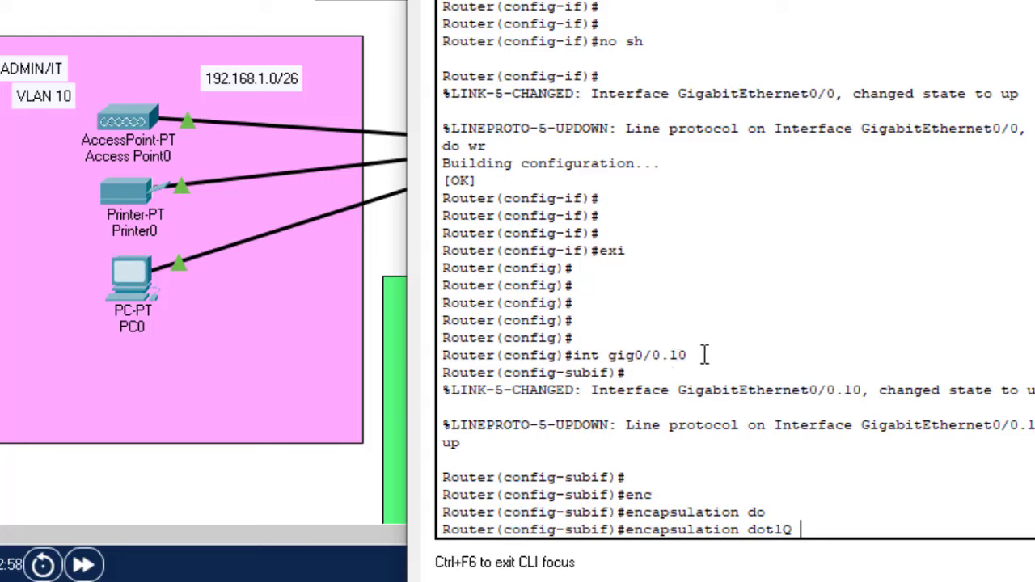
{"action": "left_click_drag", "start_coordinate": [704, 354], "coordinate": [585, 353]}
{"action": "left_click", "coordinate": [688, 388]}
{"action": "left_click_drag", "start_coordinate": [688, 354], "coordinate": [661, 353]}
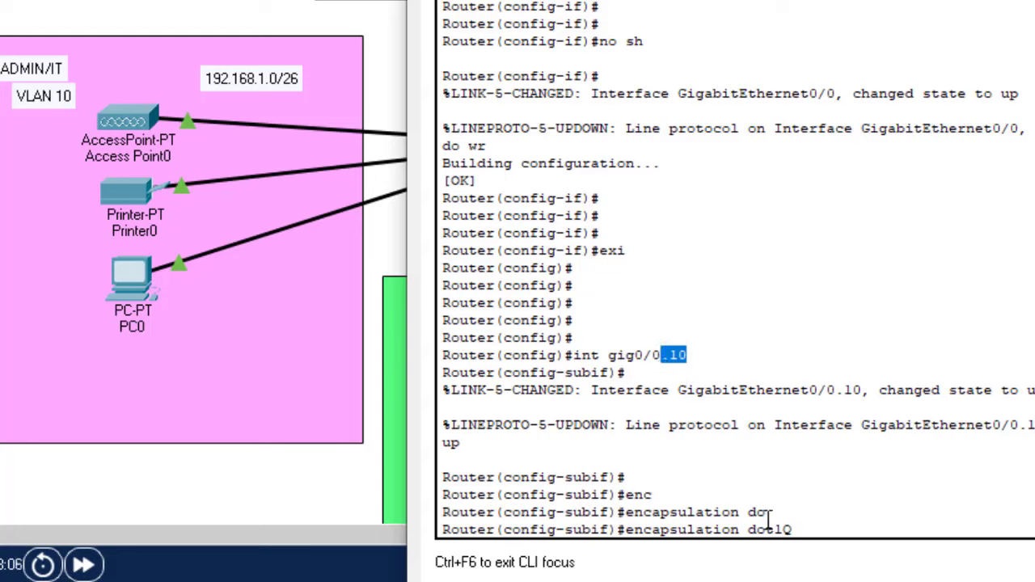
{"action": "left_click", "coordinate": [817, 524]}
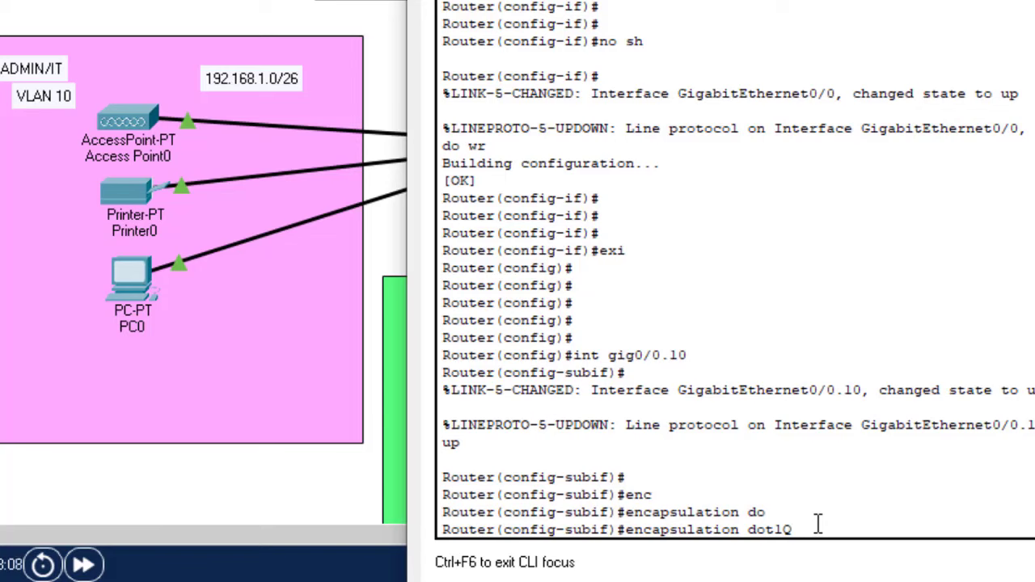
{"action": "type", "text": "10"}
{"action": "key", "text": "Return"}
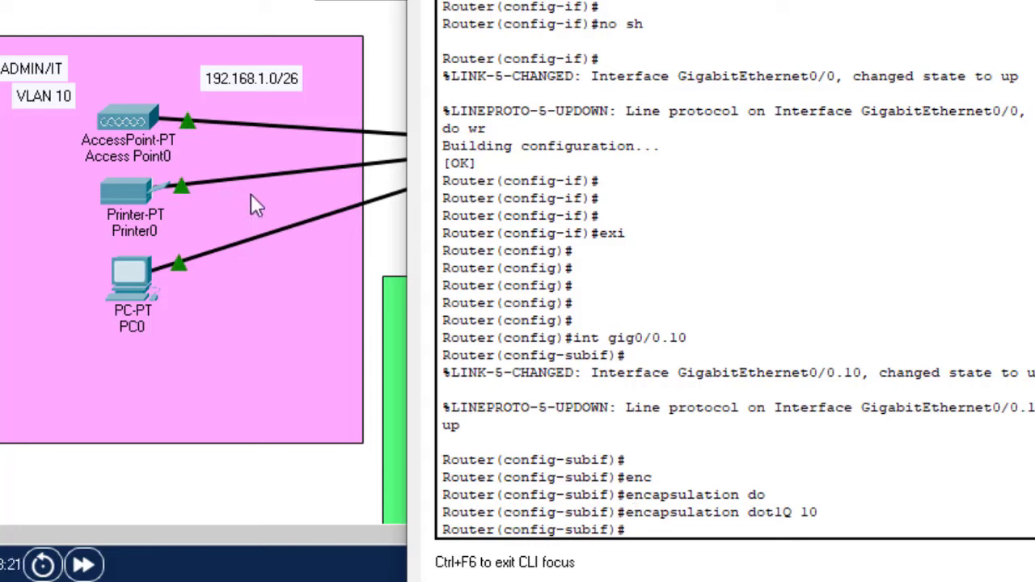
{"action": "type", "text": "i"}
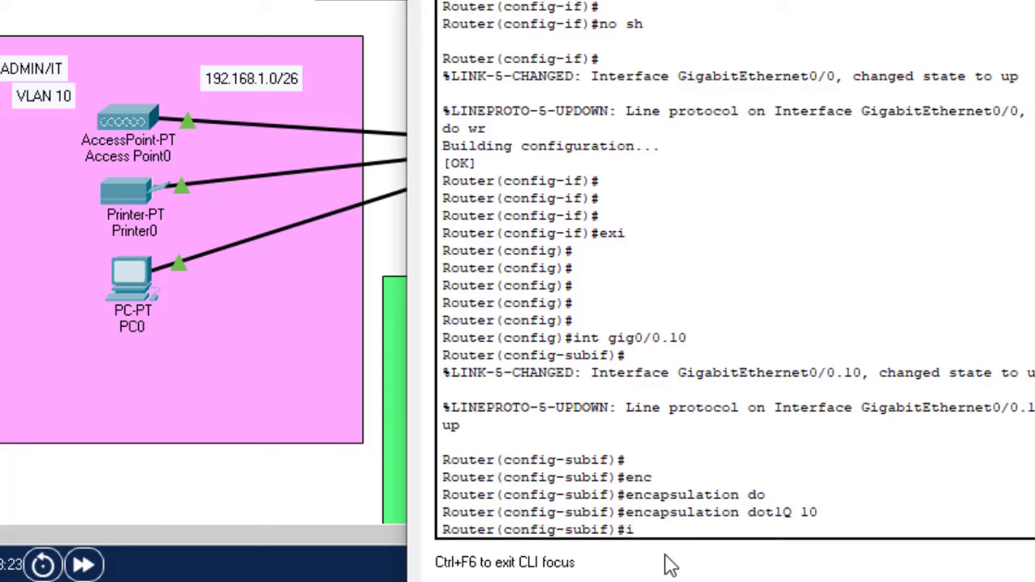
{"action": "type", "text": "p add"}
{"action": "key", "text": "Tab"}
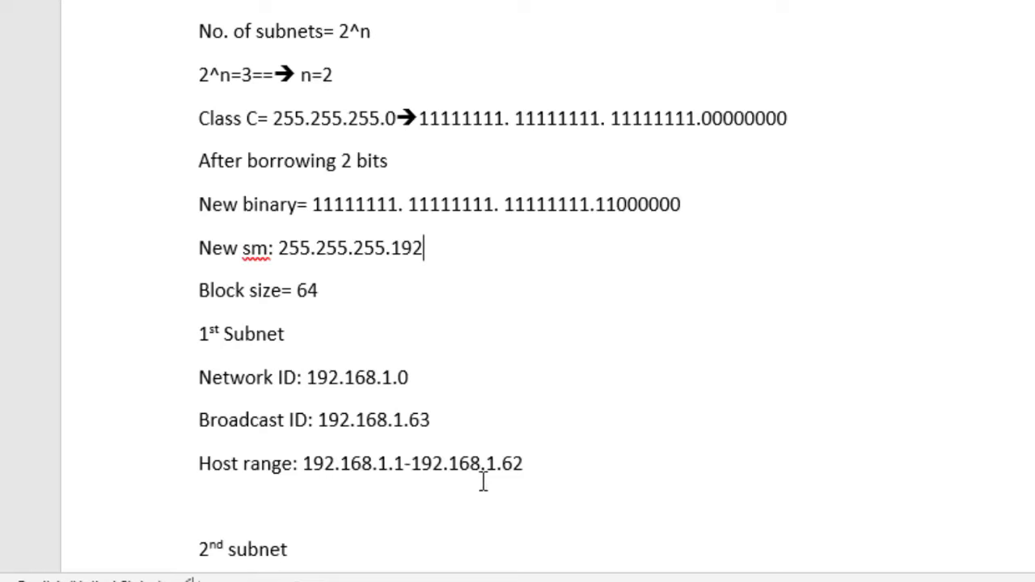
Step: Assign 192.168.1.1 255.255.255.192 to Gig0/0.10, taking the mask from the Word notes
{"action": "mouse_move", "coordinate": [728, 579]}
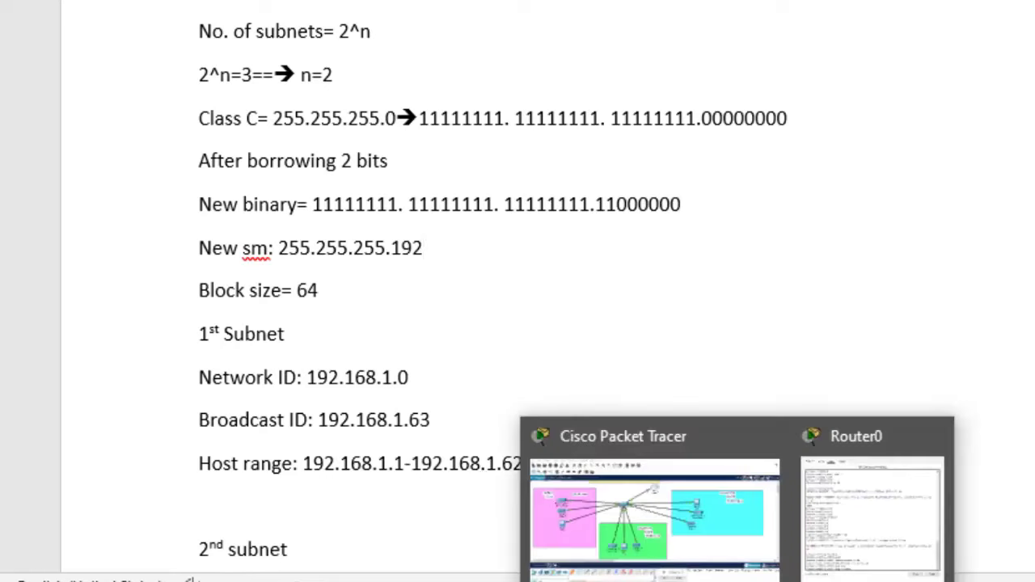
{"action": "left_click", "coordinate": [686, 550]}
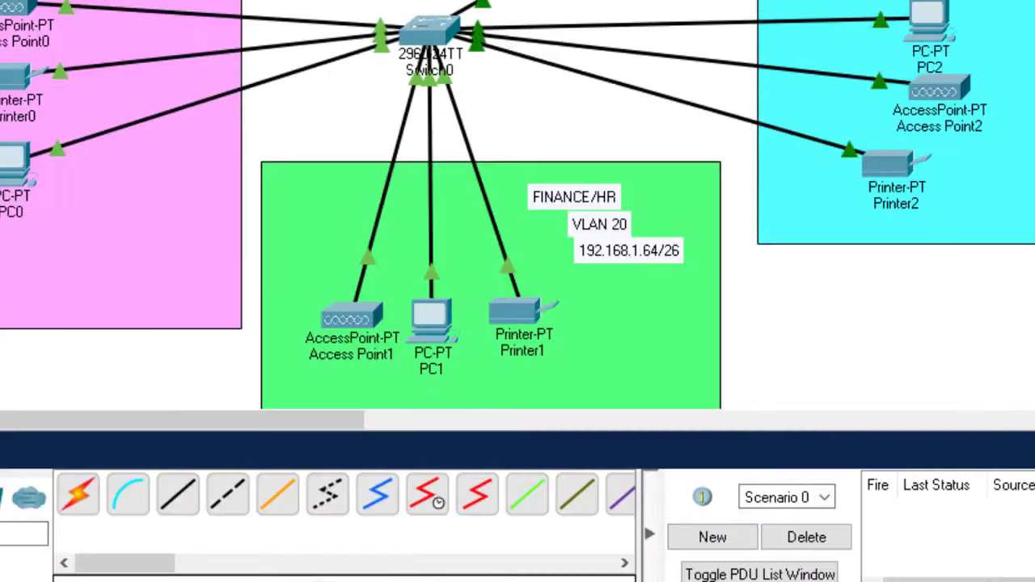
{"action": "key", "text": "alt+Tab"}
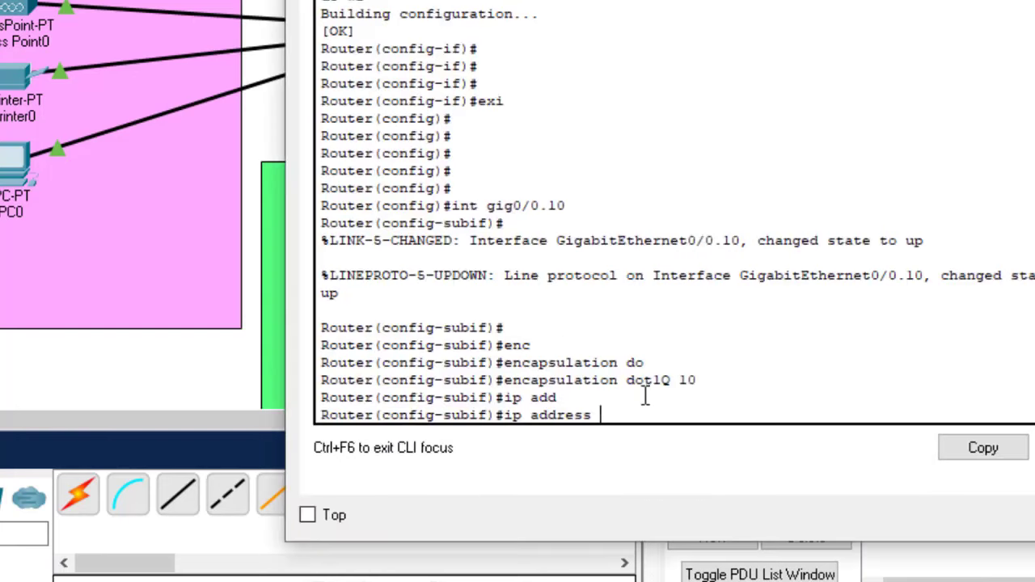
{"action": "type", "text": "192"}
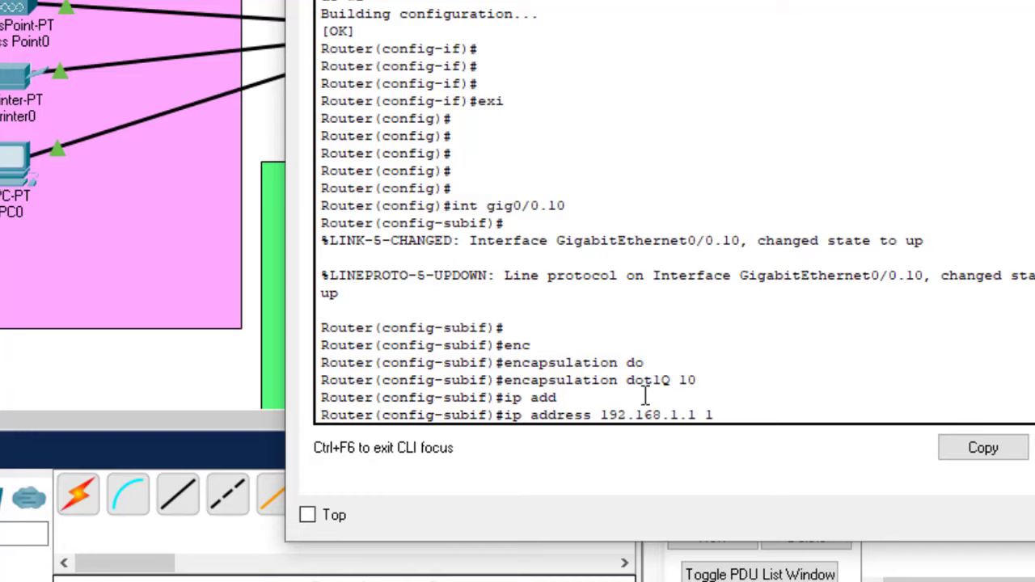
{"action": "type", "text": ".168.1.1 255.255.255"}
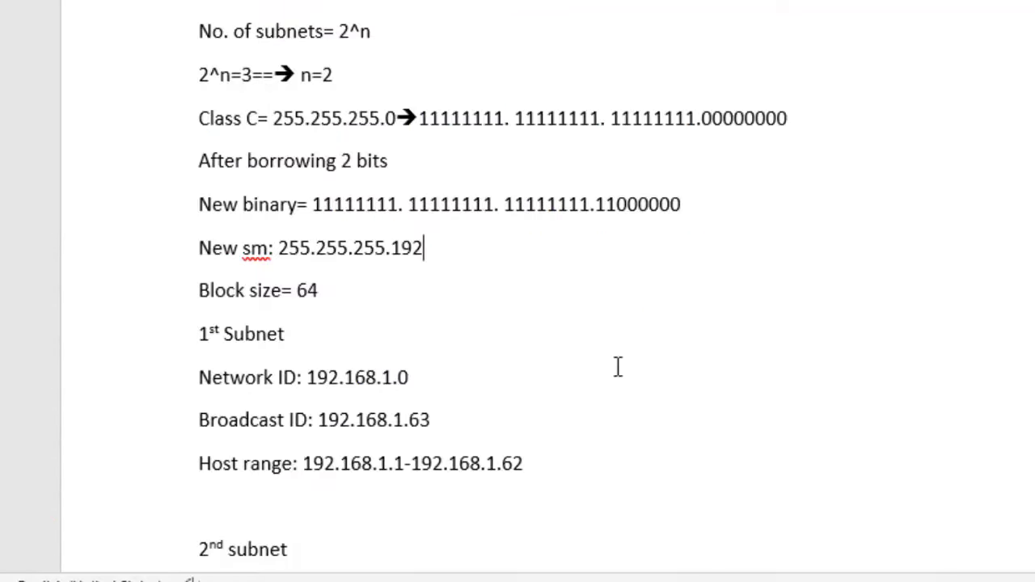
{"action": "left_click_drag", "start_coordinate": [424, 247], "coordinate": [293, 251]}
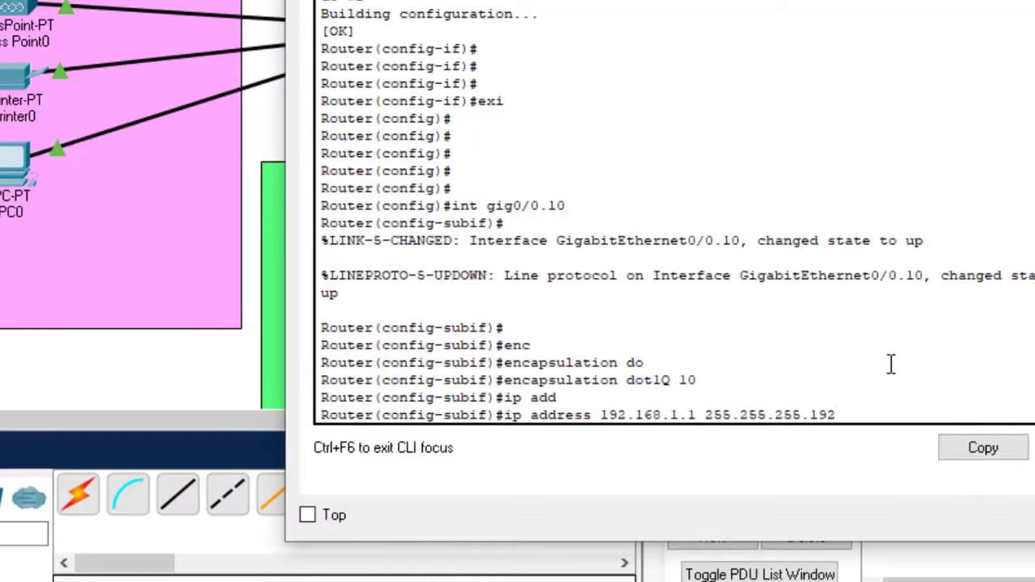
{"action": "key", "text": "Return"}
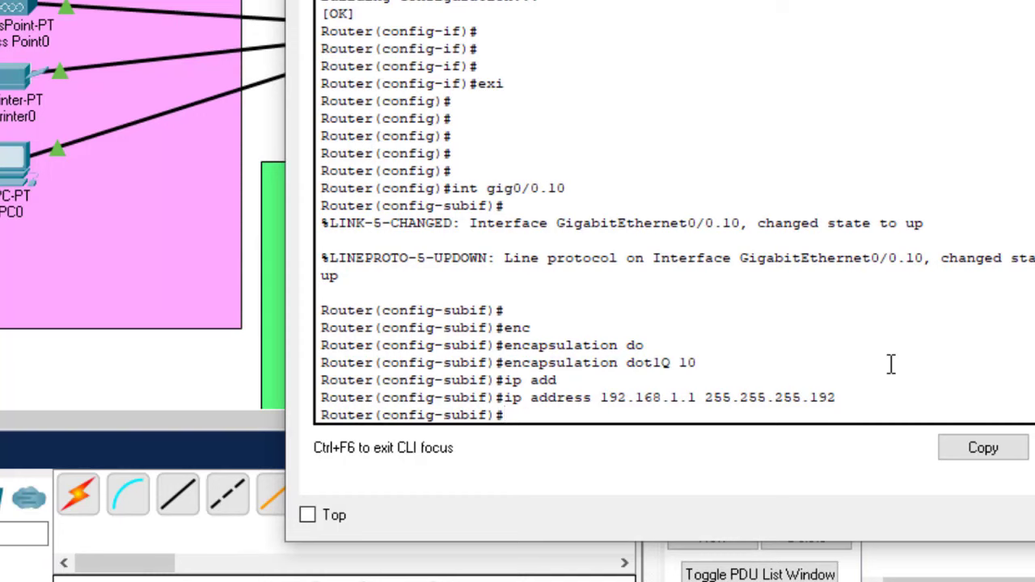
{"action": "key", "text": "Return"}
{"action": "key", "text": "Return"}
Step: Exit the subinterface and recall int gig0/0.10 from history, deleting the 10
{"action": "type", "text": "e"}
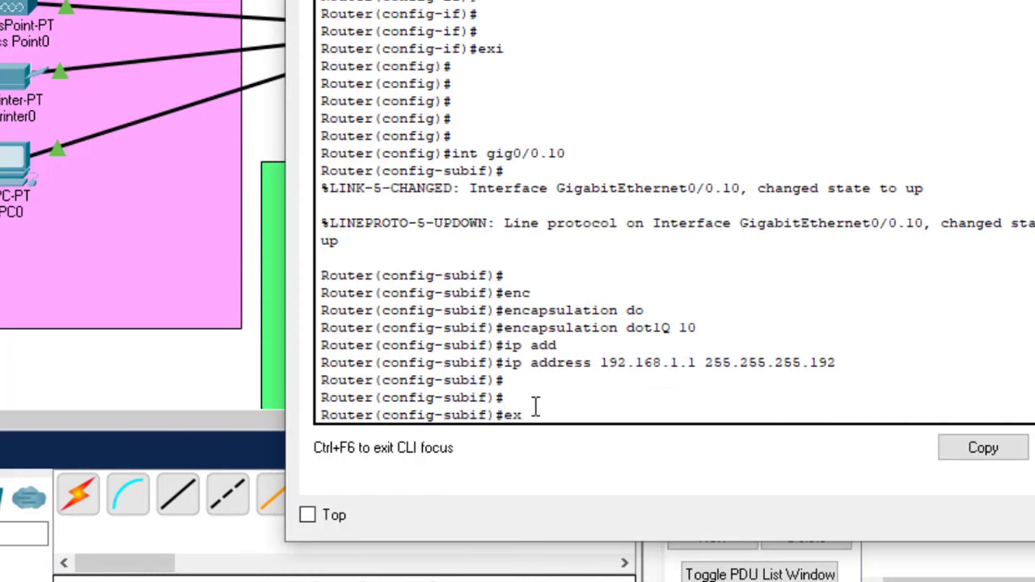
{"action": "type", "text": "x"}
{"action": "key", "text": "Return"}
{"action": "key", "text": "Return"}
{"action": "key", "text": "Return"}
{"action": "key", "text": "Return"}
{"action": "key", "text": "Up"}
{"action": "key", "text": "Up"}
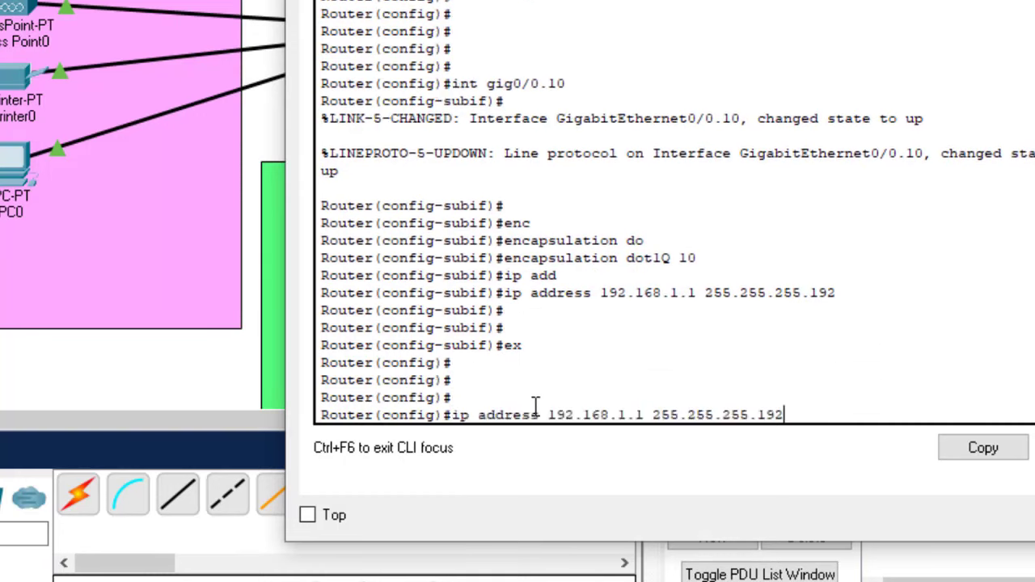
{"action": "key", "text": "Up"}
{"action": "key", "text": "Up"}
{"action": "key", "text": "Down"}
{"action": "key", "text": "Down"}
{"action": "key", "text": "Down"}
{"action": "key", "text": "Up"}
{"action": "key", "text": "Up"}
{"action": "key", "text": "Up"}
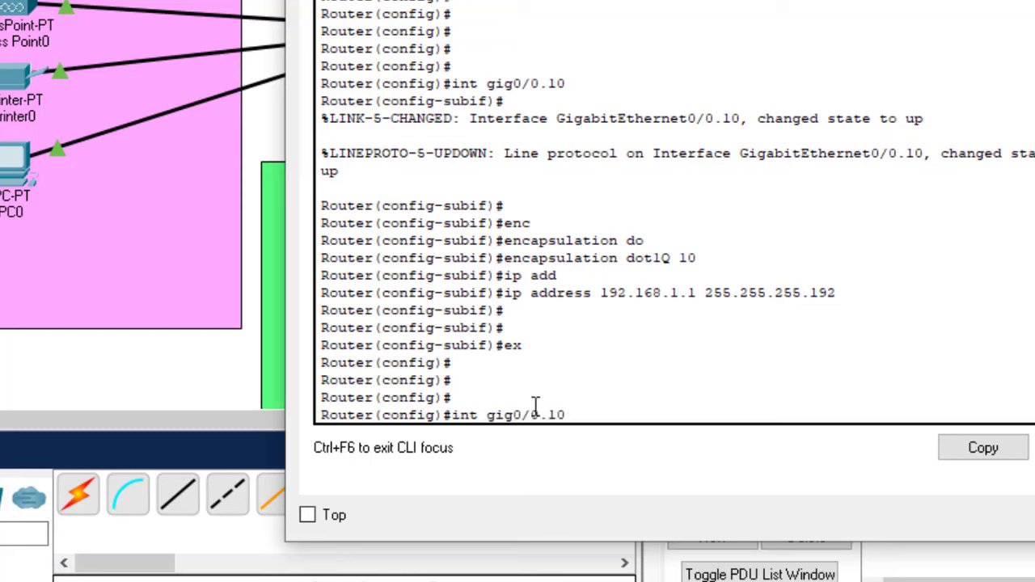
{"action": "key", "text": "BackSpace"}
{"action": "key", "text": "BackSpace"}
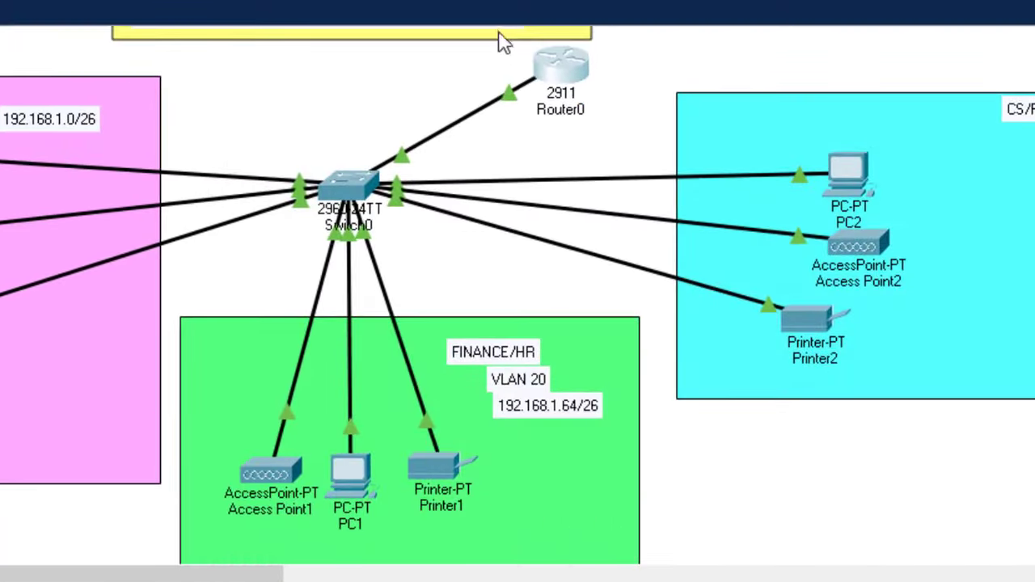
Step: Create subinterface Gig0/0.20 with dot1Q 20 encapsulation
{"action": "left_click", "coordinate": [564, 60]}
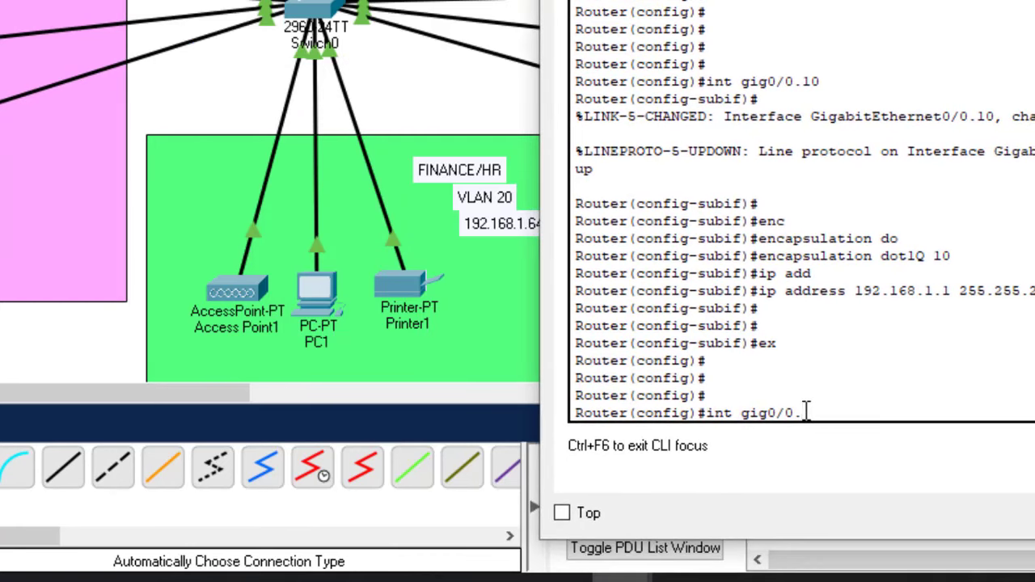
{"action": "key", "text": "Return"}
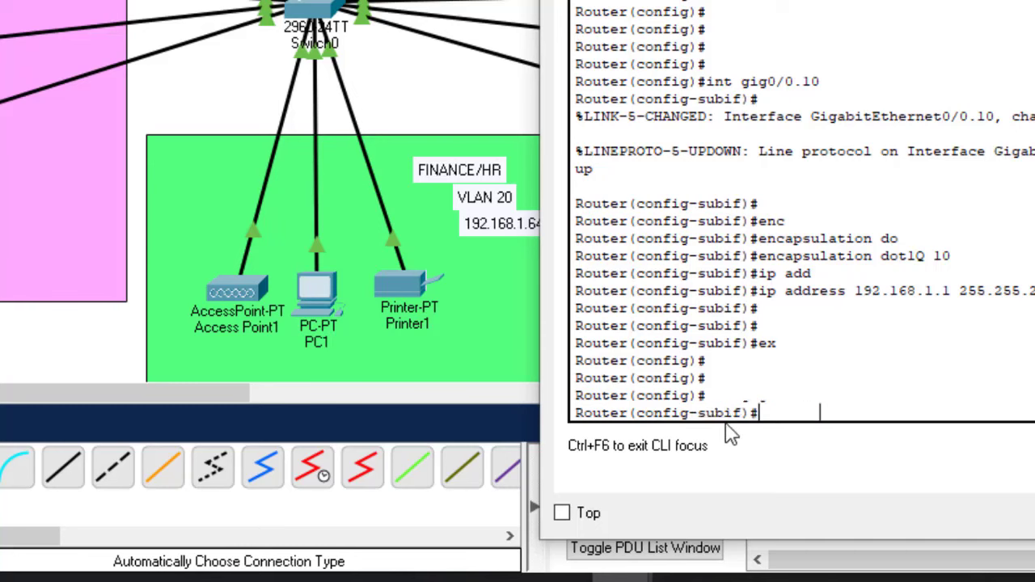
{"action": "key", "text": "Return"}
{"action": "type", "text": "en"}
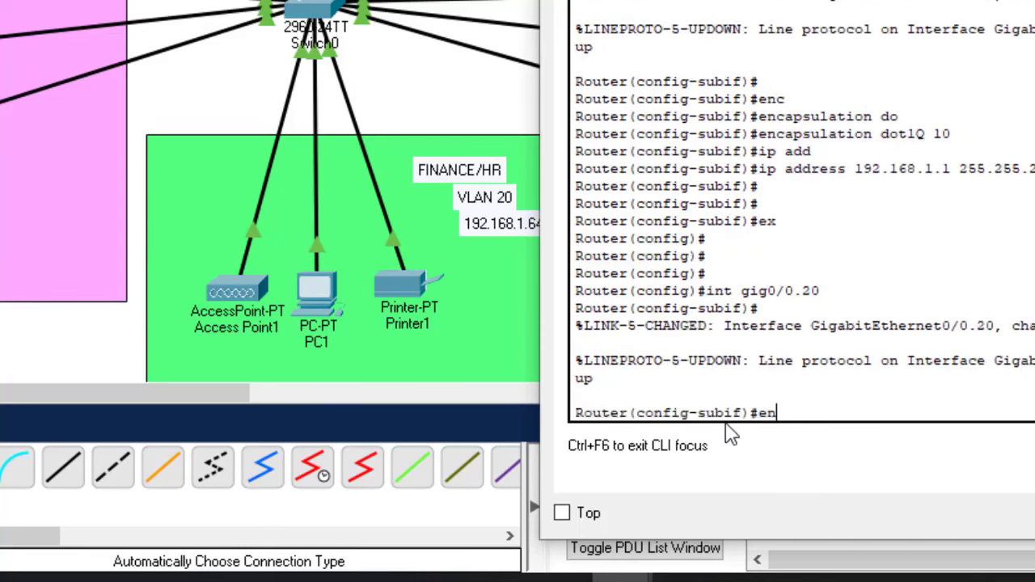
{"action": "type", "text": "c"}
{"action": "key", "text": "Tab"}
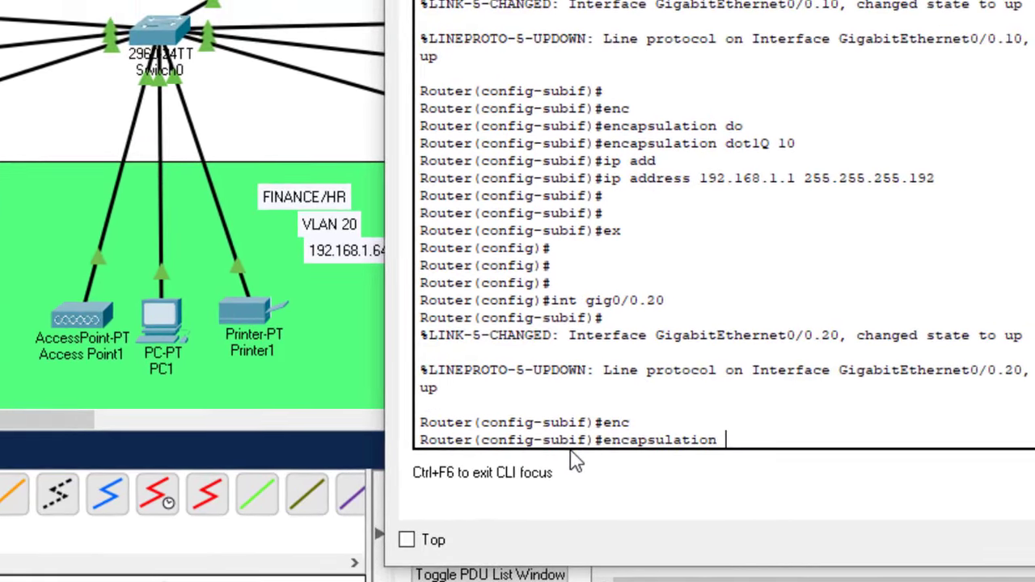
{"action": "type", "text": "d"}
{"action": "key", "text": "Tab"}
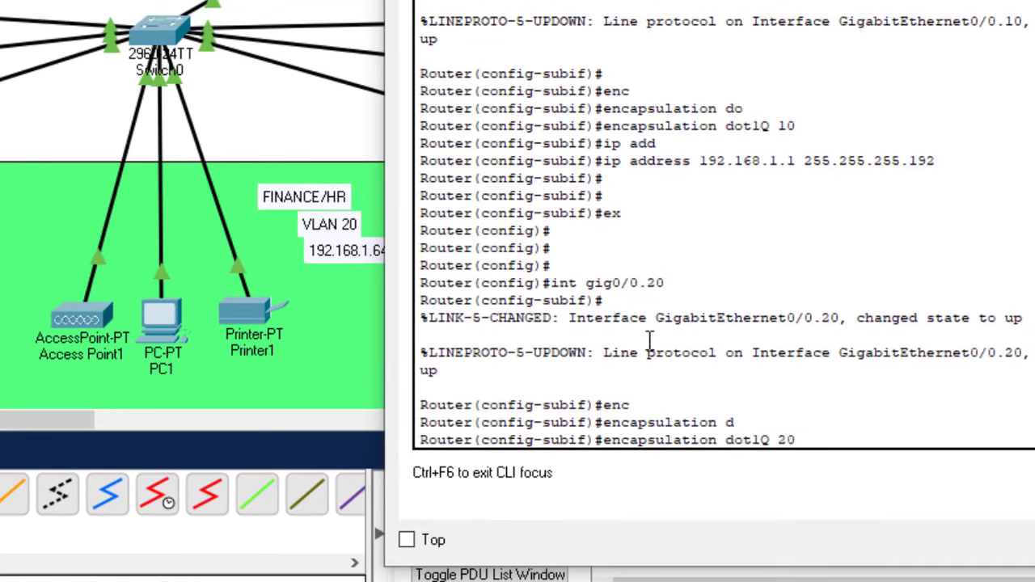
{"action": "key", "text": "Return"}
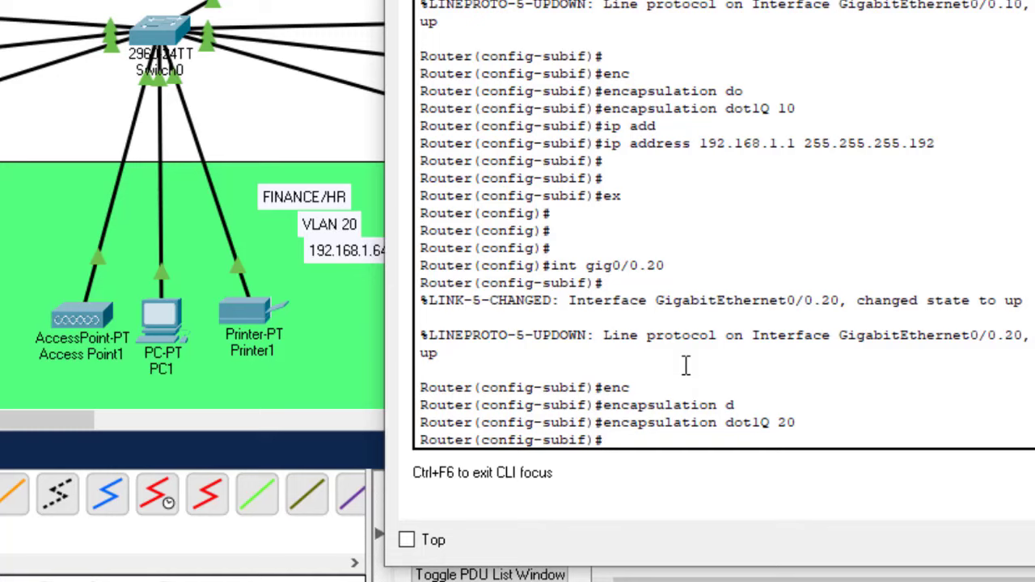
Step: Assign 192.168.1.65 255.255.255.192 to Gig0/0.20, checking the host range in the notes
{"action": "key", "text": "Up"}
{"action": "key", "text": "Up"}
{"action": "key", "text": "Up"}
{"action": "key", "text": "Up"}
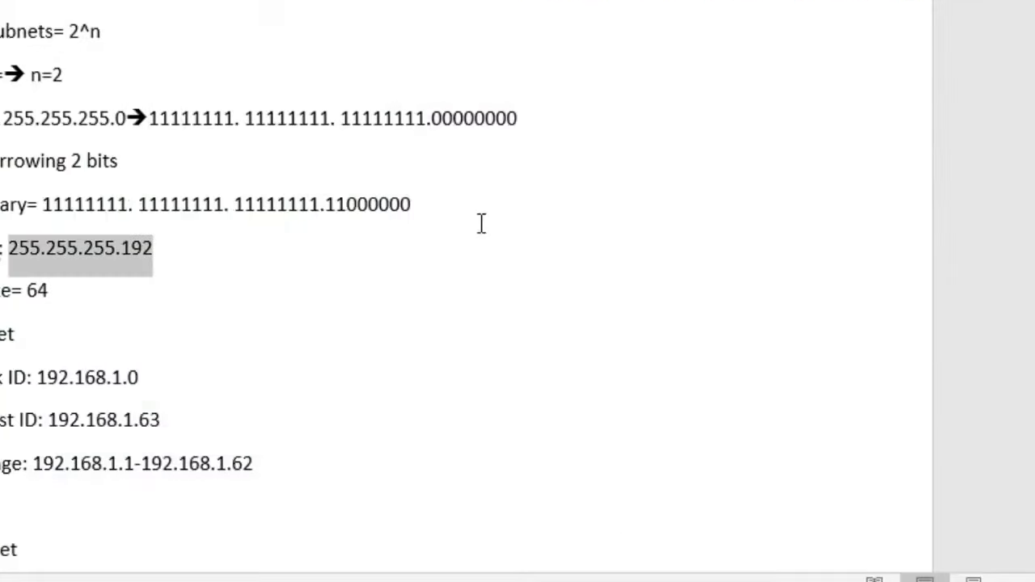
{"action": "scroll", "coordinate": [517, 291], "scroll_direction": "down", "scroll_amount": 5}
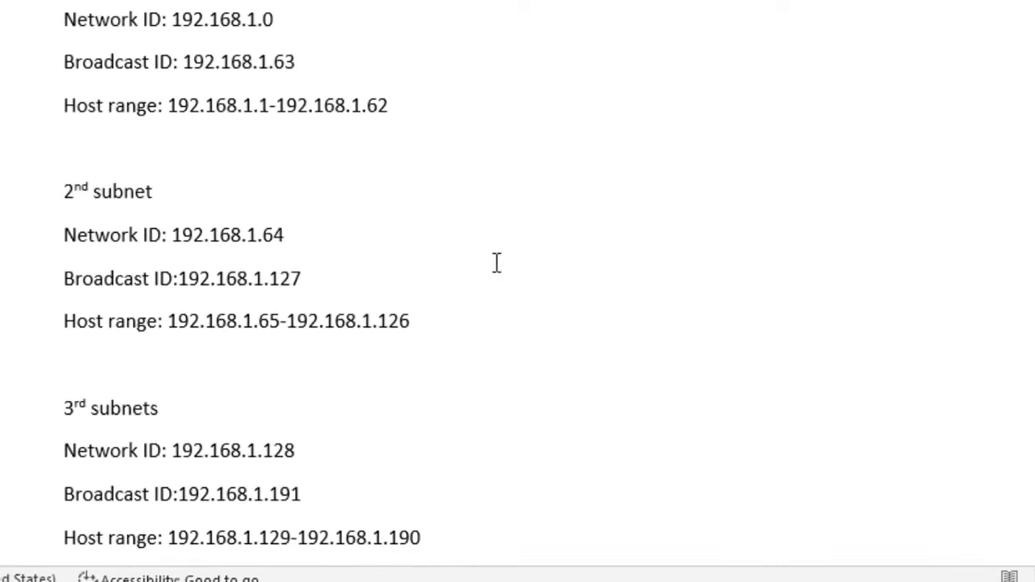
{"action": "left_click_drag", "start_coordinate": [280, 325], "coordinate": [259, 325]}
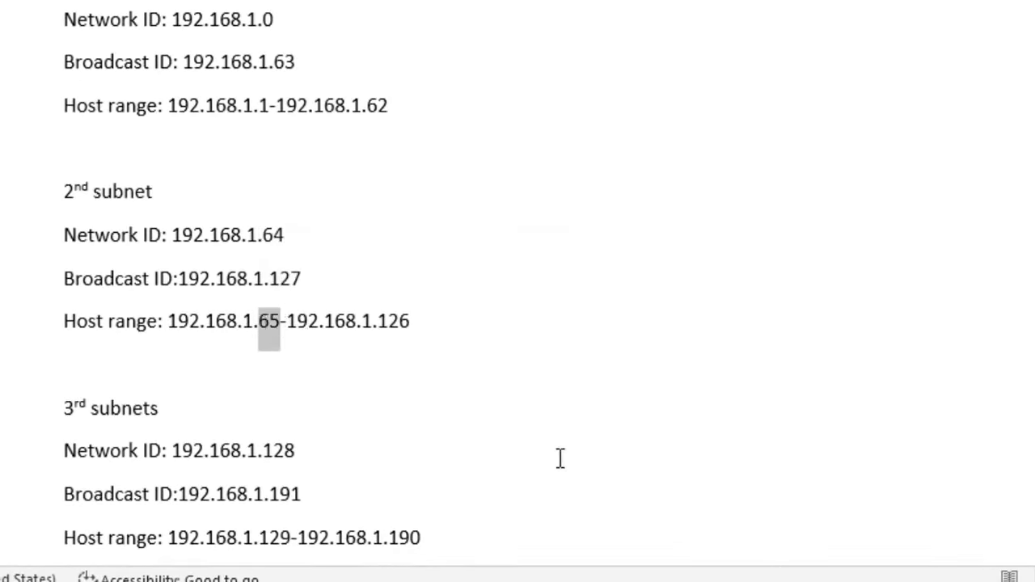
{"action": "left_click", "coordinate": [526, 530]}
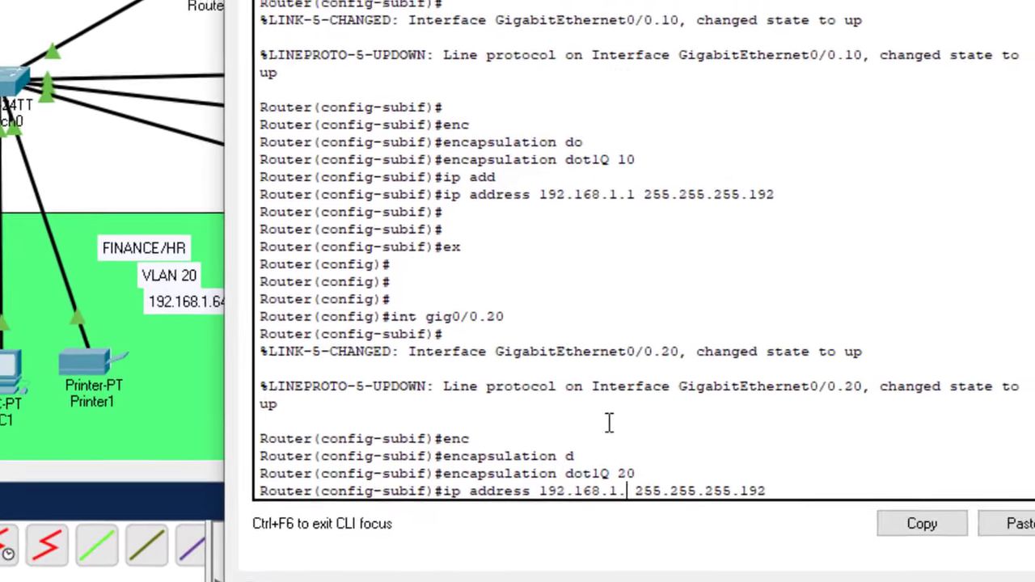
{"action": "key", "text": "BackSpace"}
{"action": "type", "text": "65"}
{"action": "key", "text": "Return"}
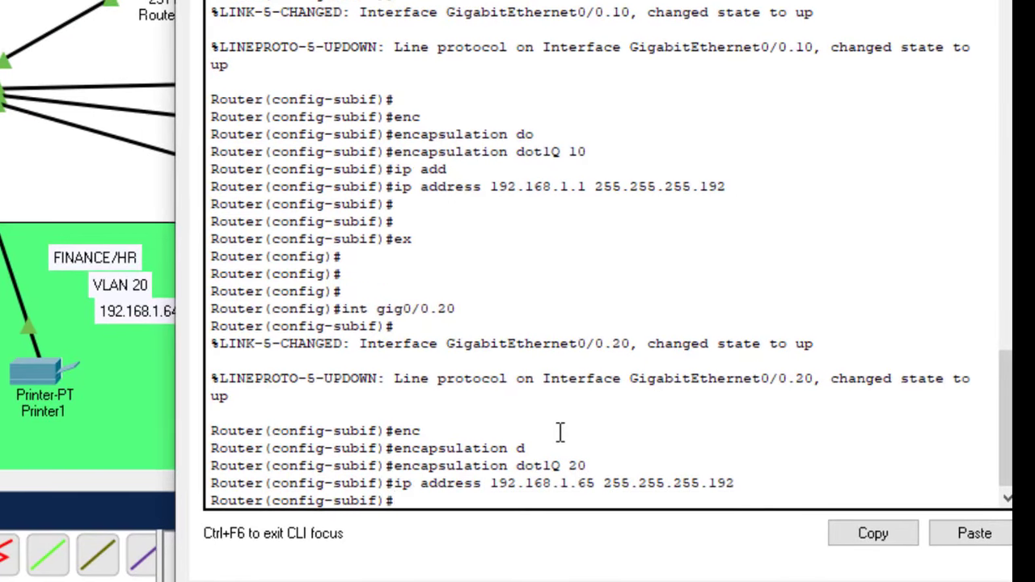
Step: Save the router configuration with do wr and exit to global configuration
{"action": "type", "text": "do wr"}
{"action": "key", "text": "Return"}
{"action": "key", "text": "Return"}
{"action": "key", "text": "Return"}
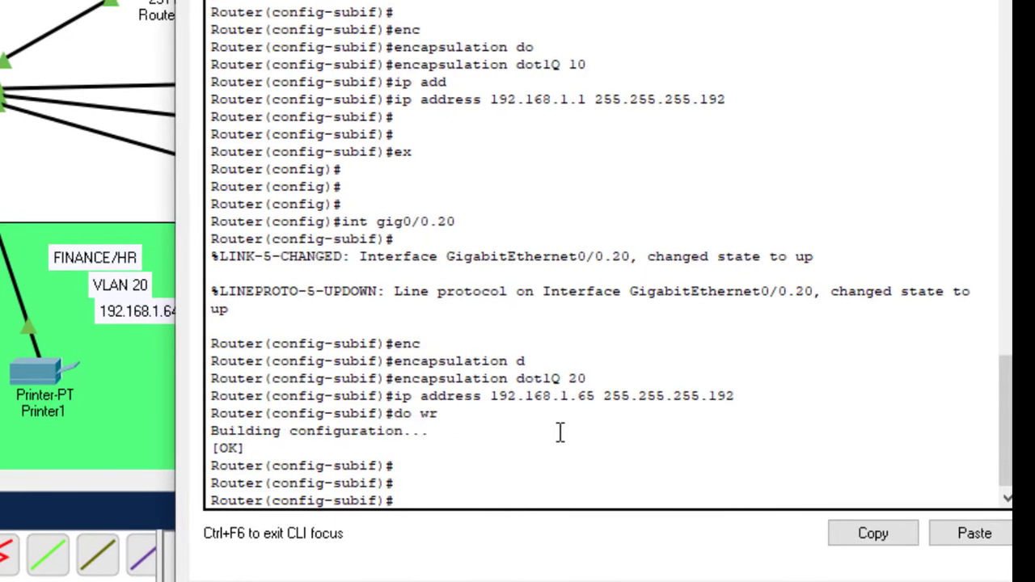
{"action": "type", "text": "ex"}
{"action": "key", "text": "Return"}
{"action": "key", "text": "Return"}
{"action": "key", "text": "Return"}
{"action": "key", "text": "Return"}
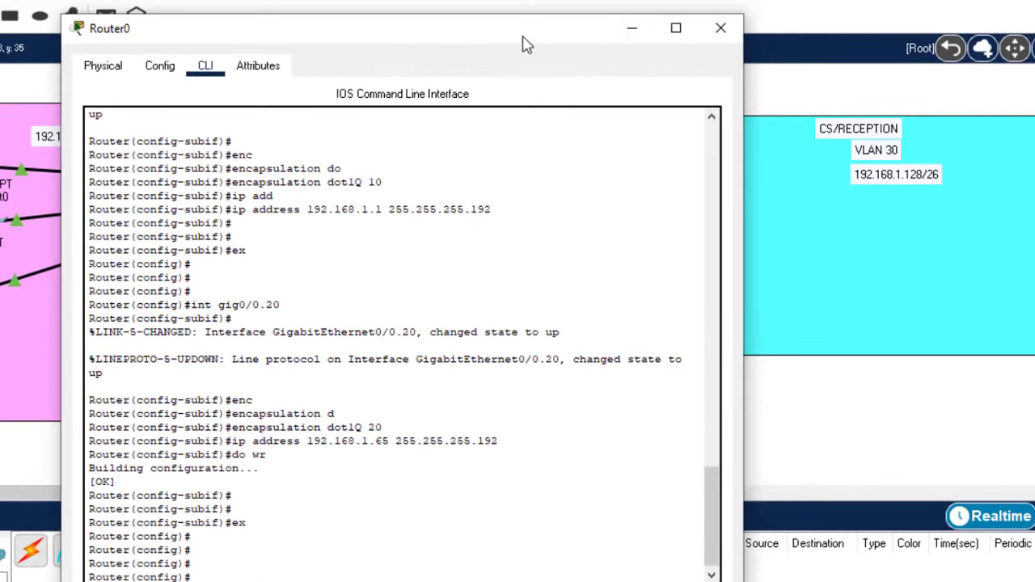
Step: Create subinterface GigabitEthernet0/0.30 and set its encapsulation to dot1Q 30
{"action": "left_click_drag", "start_coordinate": [525, 32], "coordinate": [568, 0]}
{"action": "key", "text": "Up"}
{"action": "key", "text": "Up"}
{"action": "key", "text": "Up"}
{"action": "key", "text": "Up"}
{"action": "key", "text": "Up"}
{"action": "key", "text": "Up"}
{"action": "key", "text": "Up"}
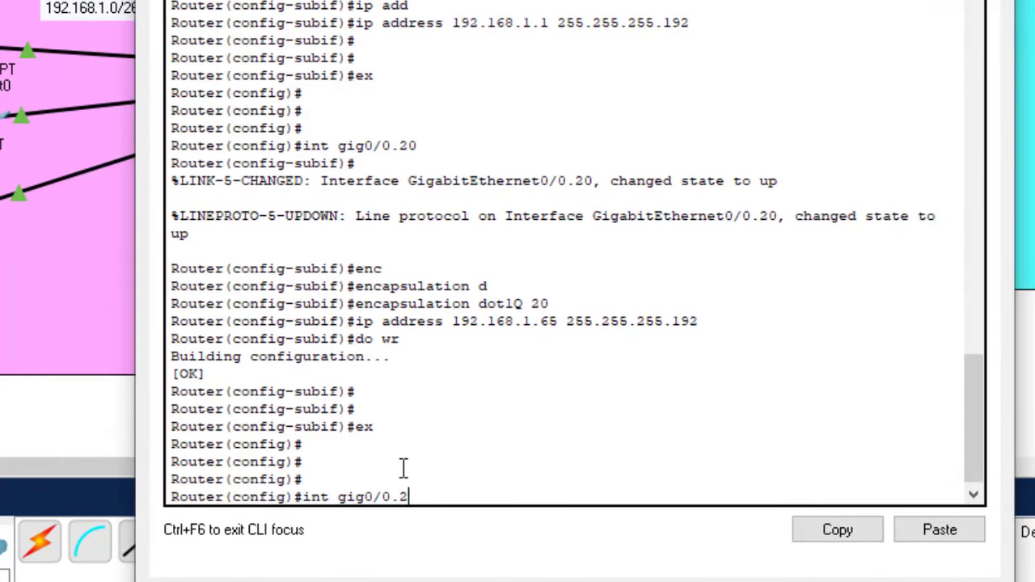
{"action": "key", "text": "BackSpace"}
{"action": "type", "text": "30"}
{"action": "key", "text": "Return"}
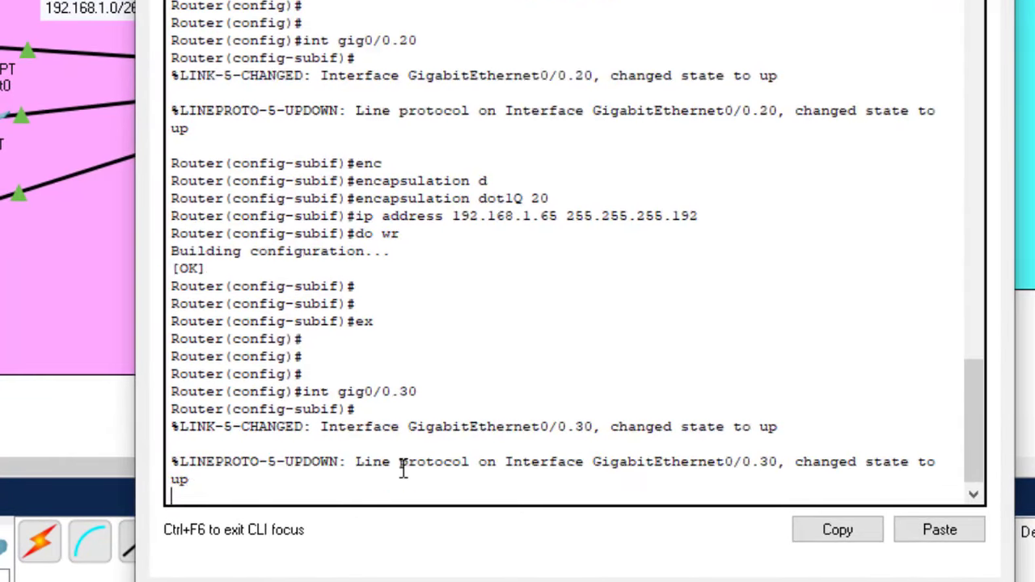
{"action": "type", "text": "enc"}
{"action": "key", "text": "Tab"}
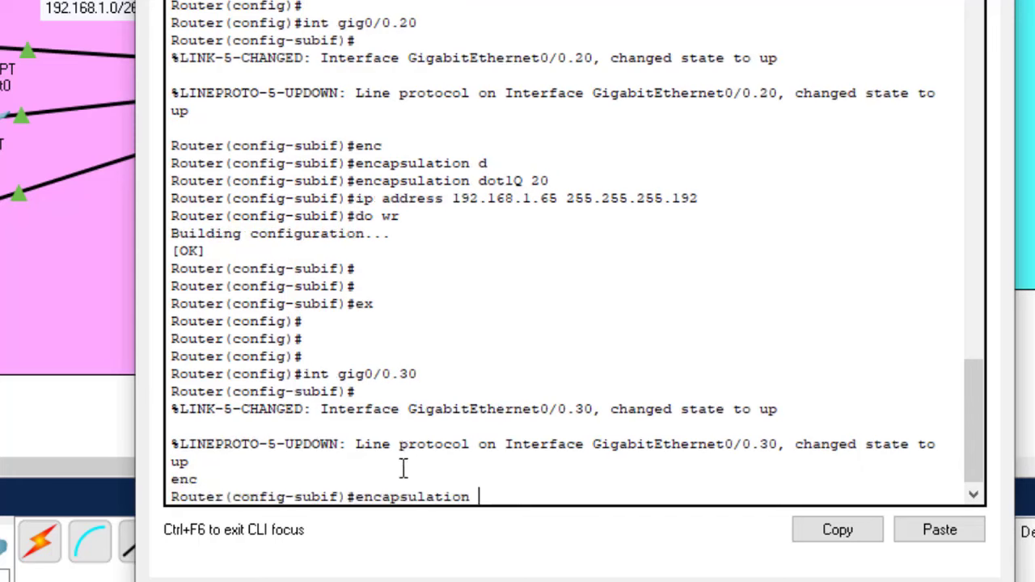
{"action": "type", "text": "d"}
{"action": "key", "text": "Tab"}
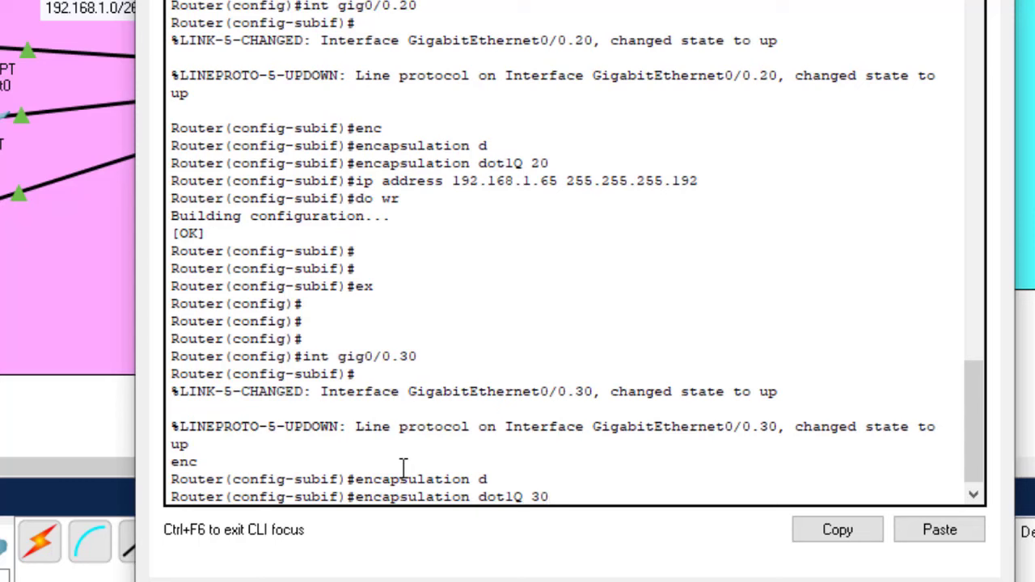
{"action": "type", "text": "30"}
{"action": "key", "text": "Return"}
Step: Give gig0/0.30 address 192.168.1.129 255.255.255.192, checked against the subnet table in Word
{"action": "key", "text": "Up"}
{"action": "key", "text": "Up"}
{"action": "key", "text": "Up"}
{"action": "key", "text": "Up"}
{"action": "key", "text": "Up"}
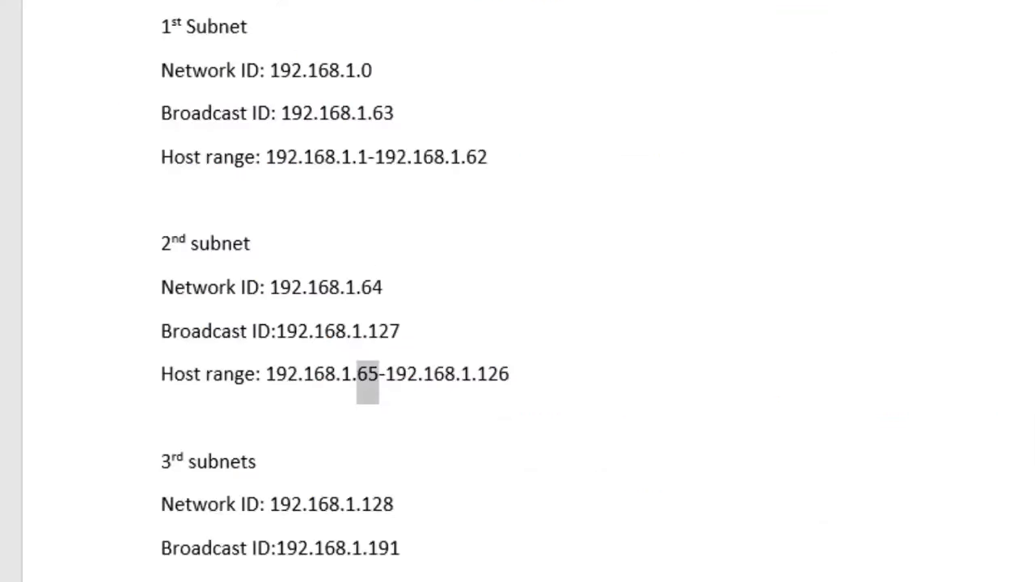
{"action": "scroll", "coordinate": [518, 291], "scroll_direction": "down", "scroll_amount": 5}
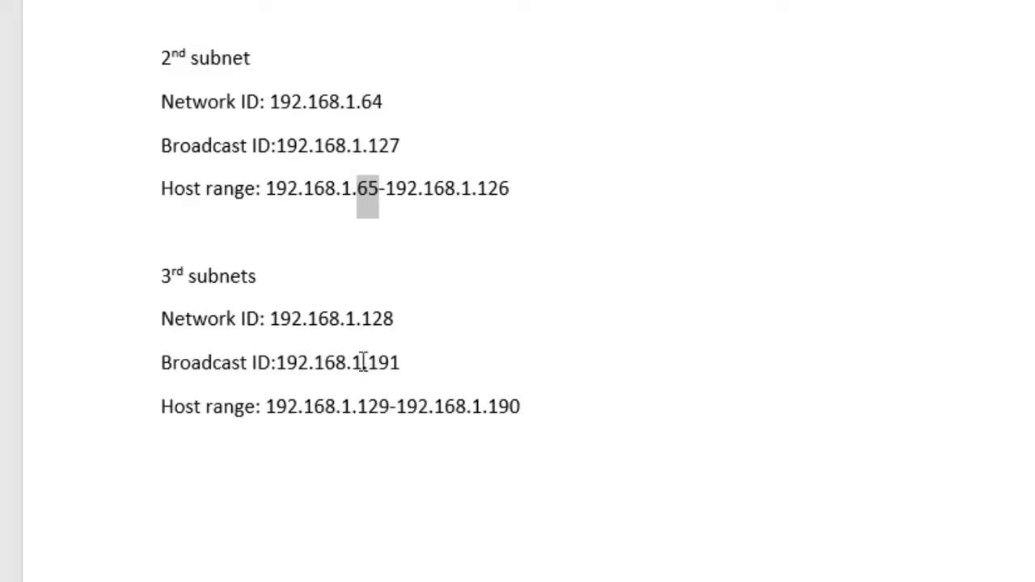
{"action": "left_click", "coordinate": [387, 406]}
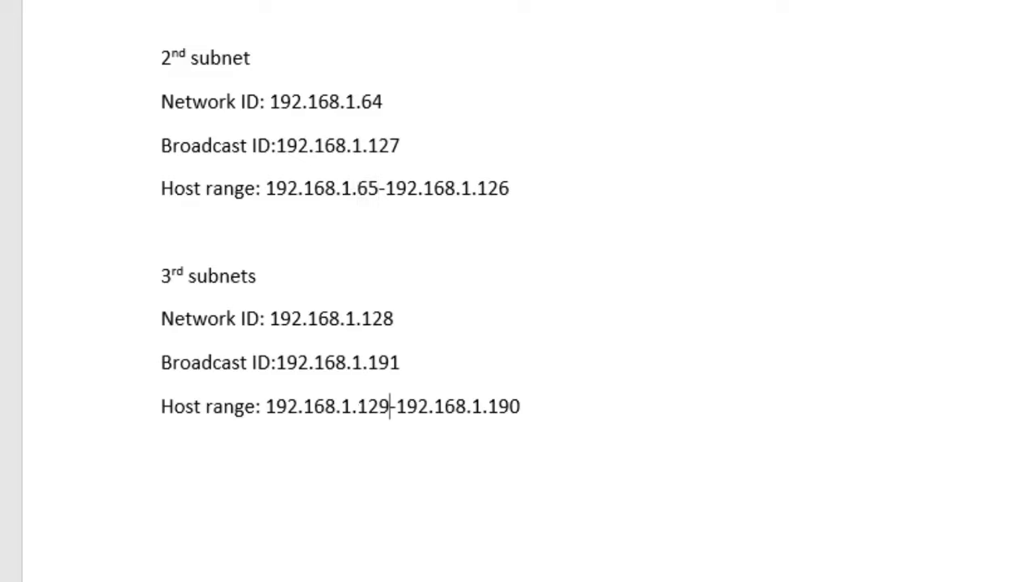
{"action": "left_click", "coordinate": [612, 537]}
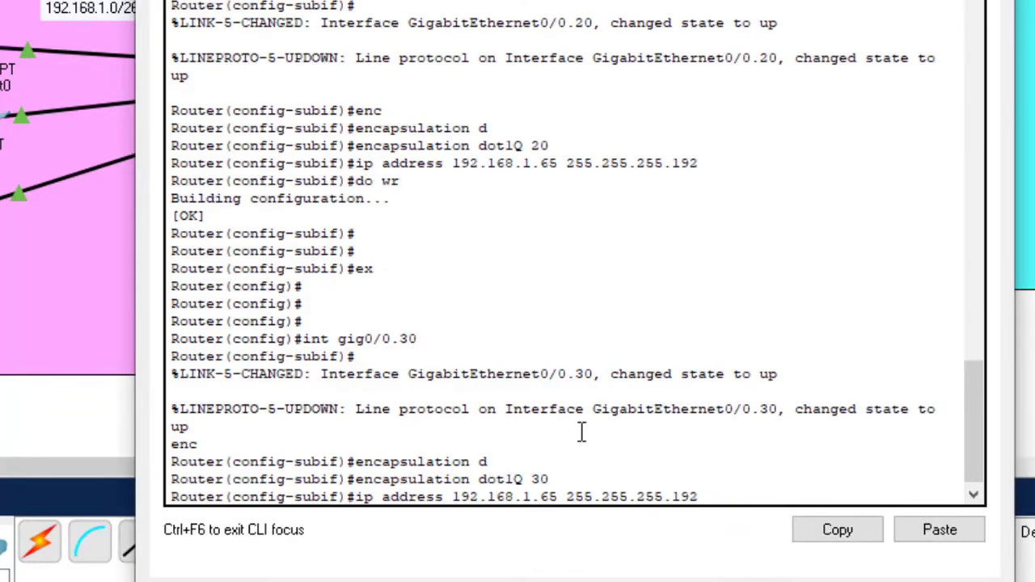
{"action": "key", "text": "BackSpace"}
{"action": "key", "text": "BackSpace"}
{"action": "type", "text": "129"}
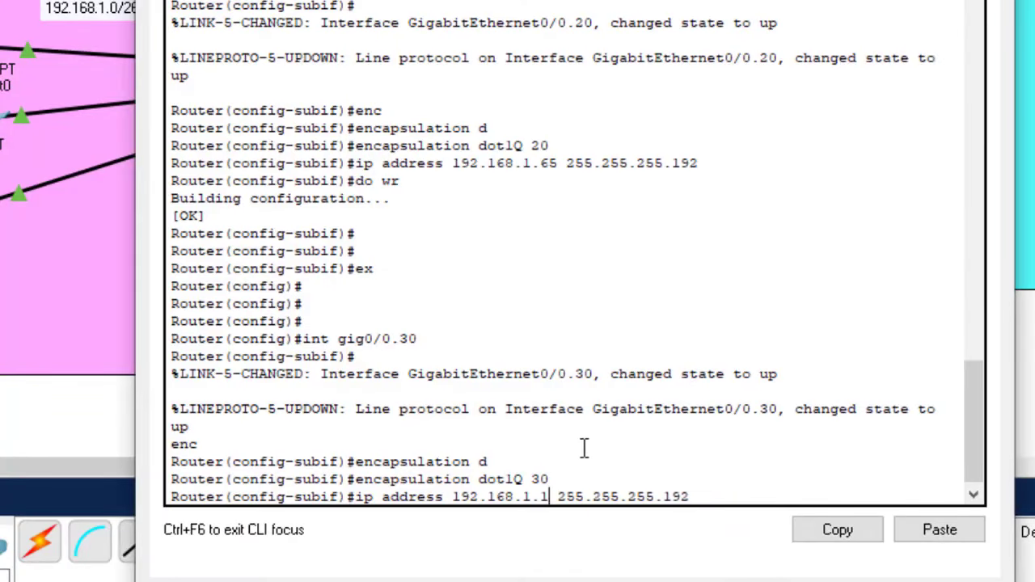
{"action": "key", "text": "Return"}
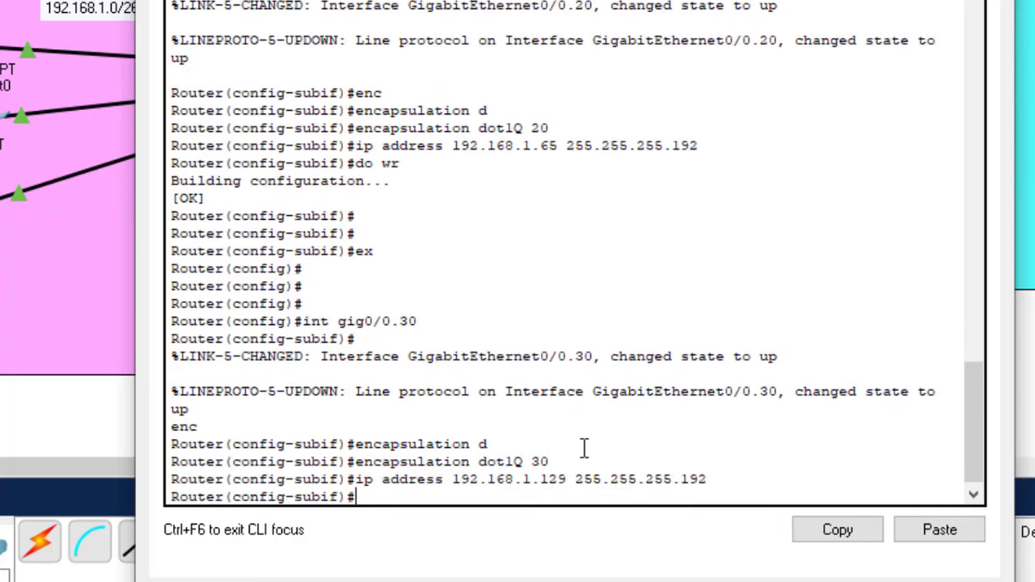
Step: Save the running configuration with do wr and exit subinterface mode
{"action": "type", "text": "do wr"}
{"action": "key", "text": "Return"}
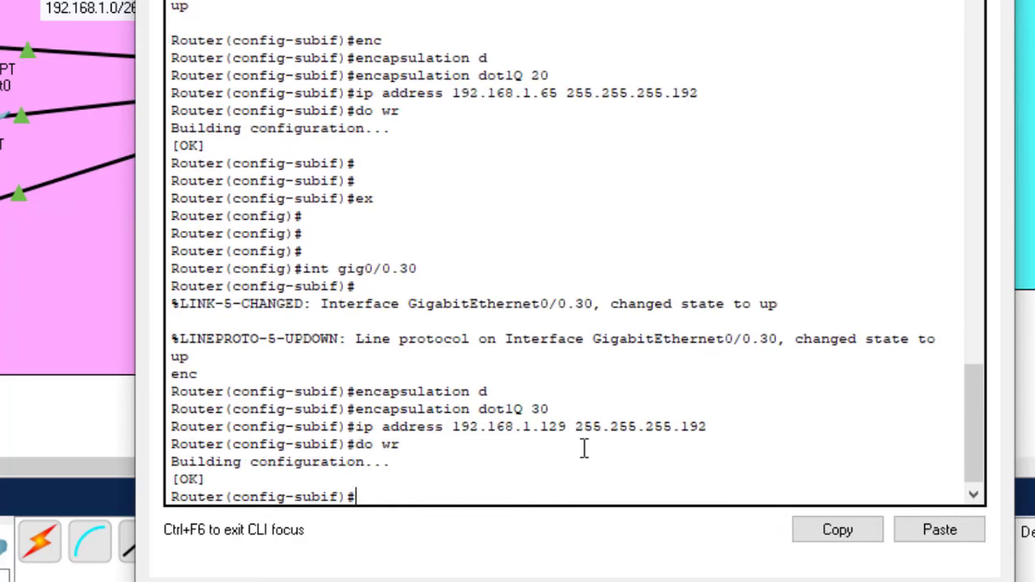
{"action": "key", "text": "Return"}
{"action": "key", "text": "Return"}
{"action": "type", "text": "exi"}
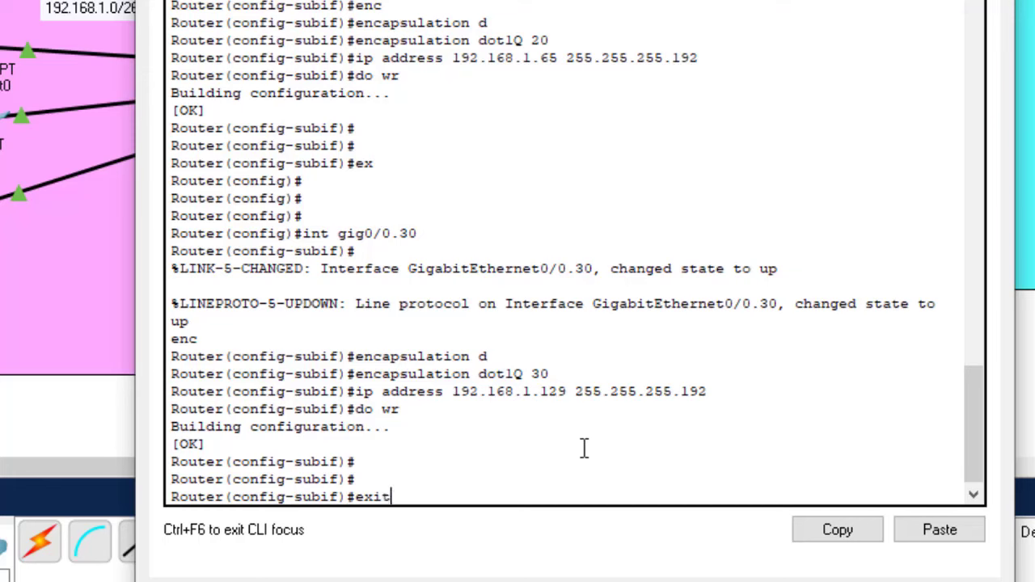
{"action": "type", "text": "t"}
{"action": "key", "text": "Return"}
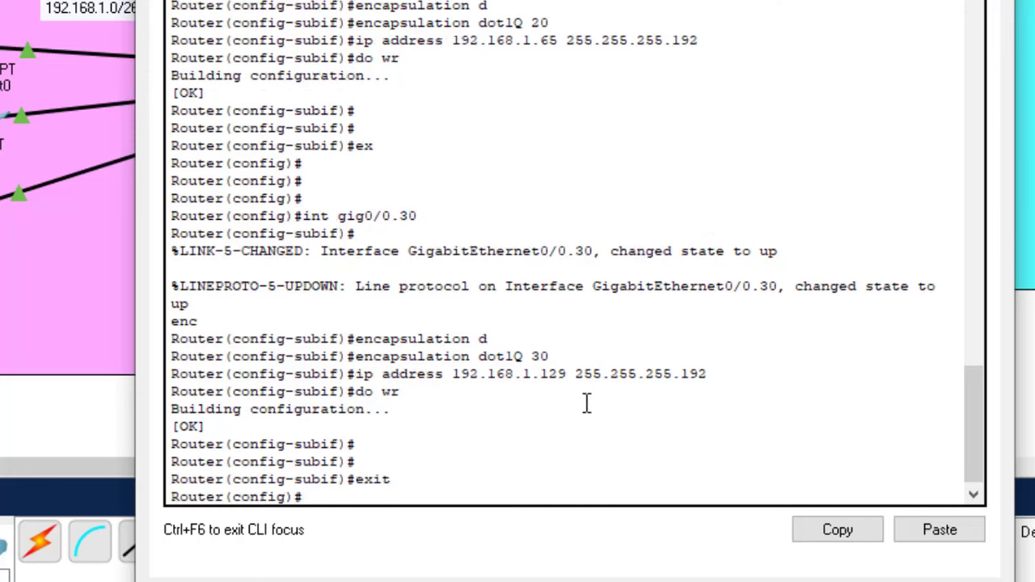
{"action": "key", "text": "Return"}
{"action": "key", "text": "Return"}
Step: Display the startup configuration with do sh start, fixing the typo, and page through it
{"action": "type", "text": "do sh startr"}
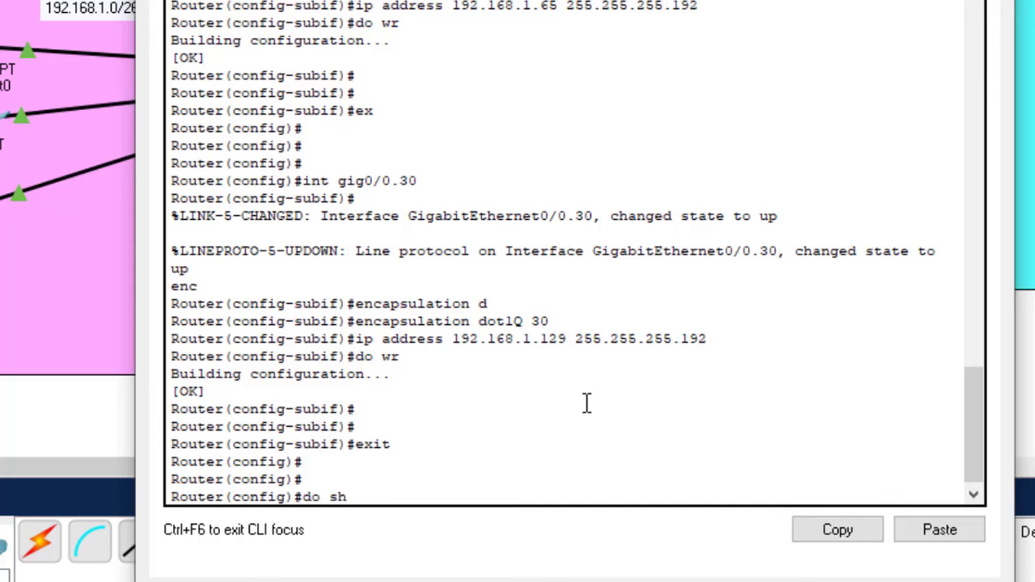
{"action": "key", "text": "Return"}
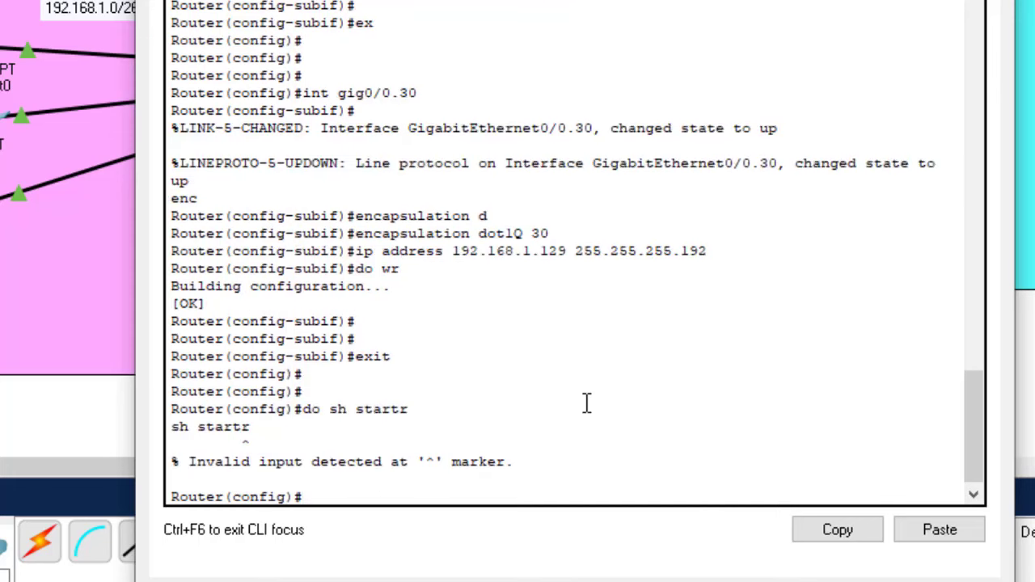
{"action": "key", "text": "Up"}
{"action": "key", "text": "BackSpace"}
{"action": "key", "text": "Return"}
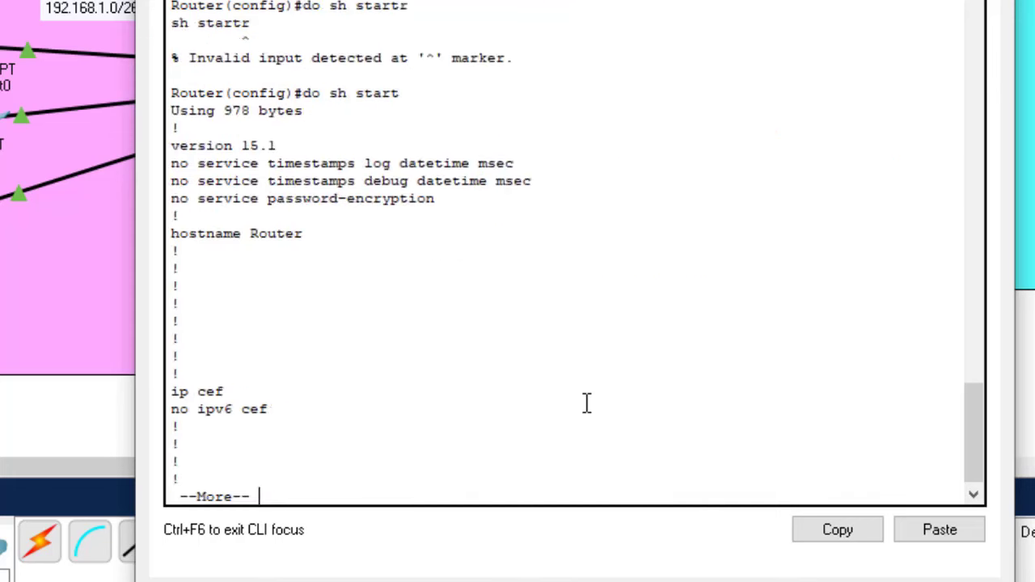
{"action": "key", "text": "Return"}
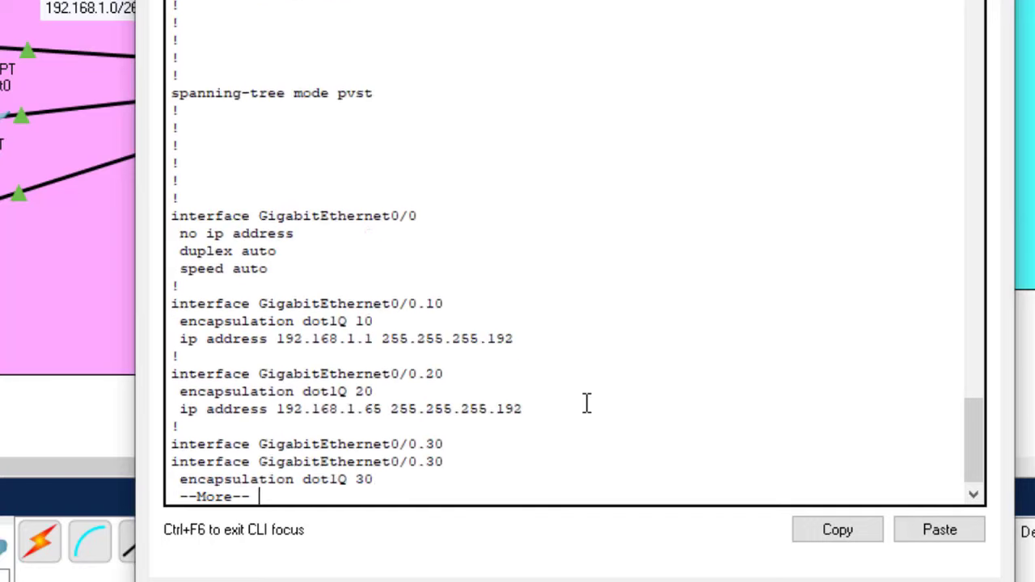
{"action": "key", "text": "Return"}
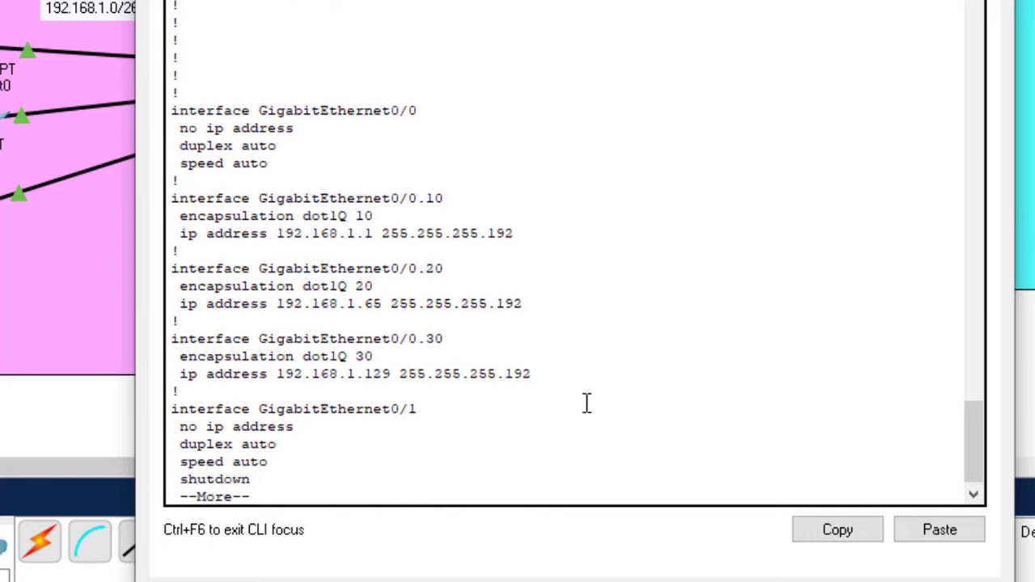
{"action": "key", "text": "Return"}
{"action": "key", "text": "Return"}
{"action": "key", "text": "Return"}
{"action": "key", "text": "Return"}
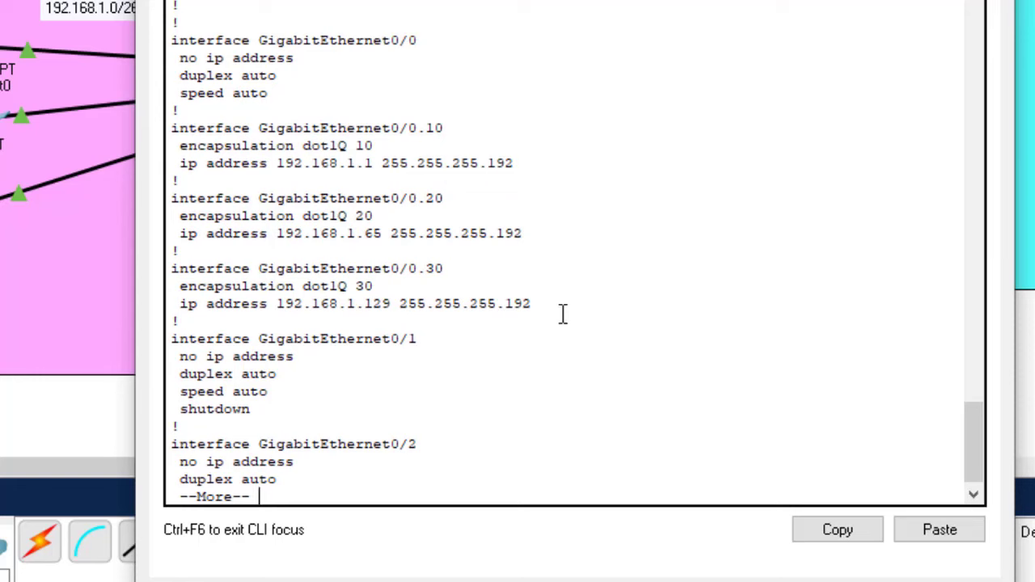
Step: Highlight the .10, .20 and .30 subinterface blocks, VLAN tag and addresses in the listing
{"action": "left_click_drag", "start_coordinate": [562, 308], "coordinate": [170, 127]}
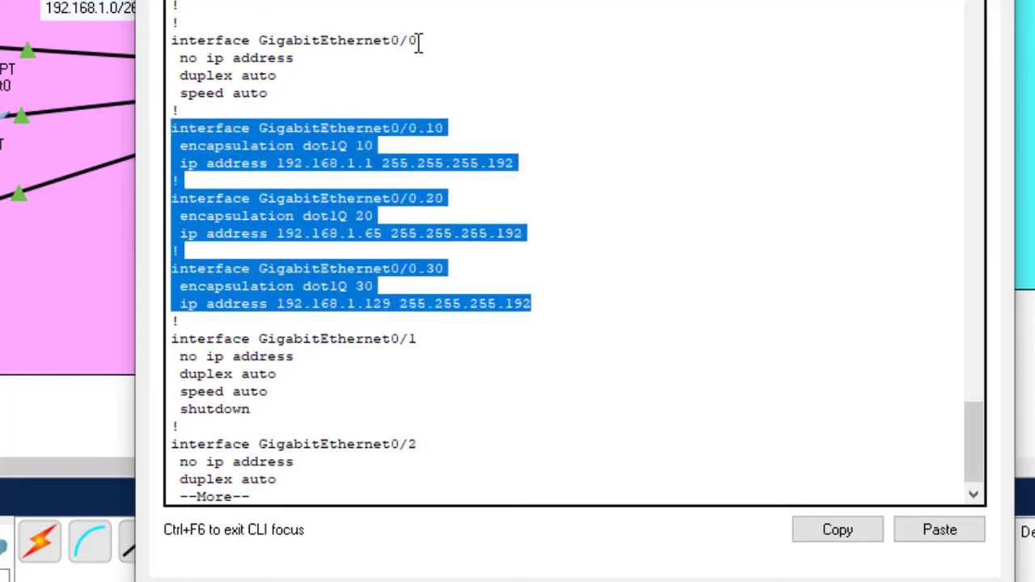
{"action": "left_click_drag", "start_coordinate": [418, 40], "coordinate": [388, 41]}
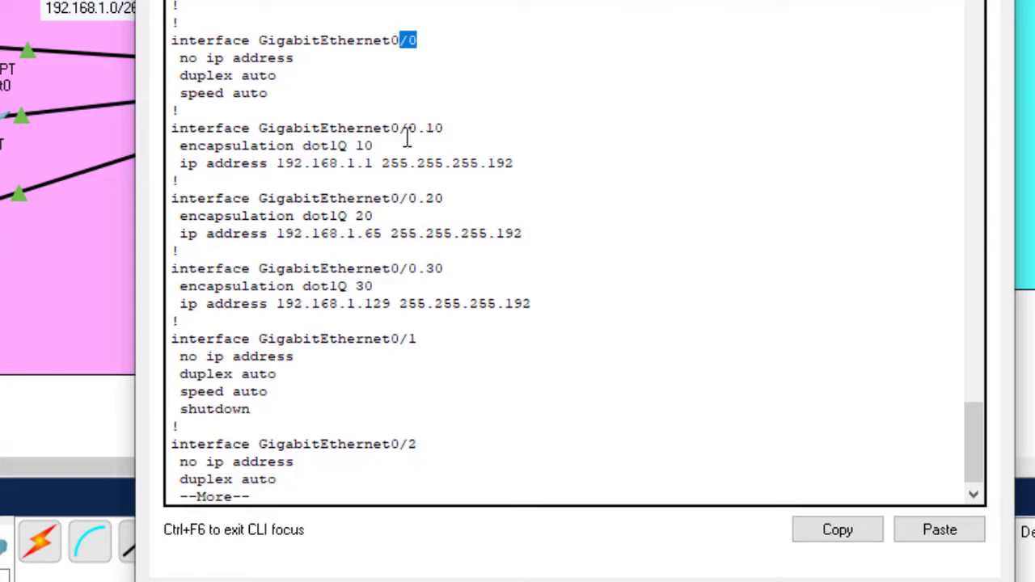
{"action": "left_click", "coordinate": [379, 143]}
{"action": "left_click_drag", "start_coordinate": [379, 144], "coordinate": [355, 145]}
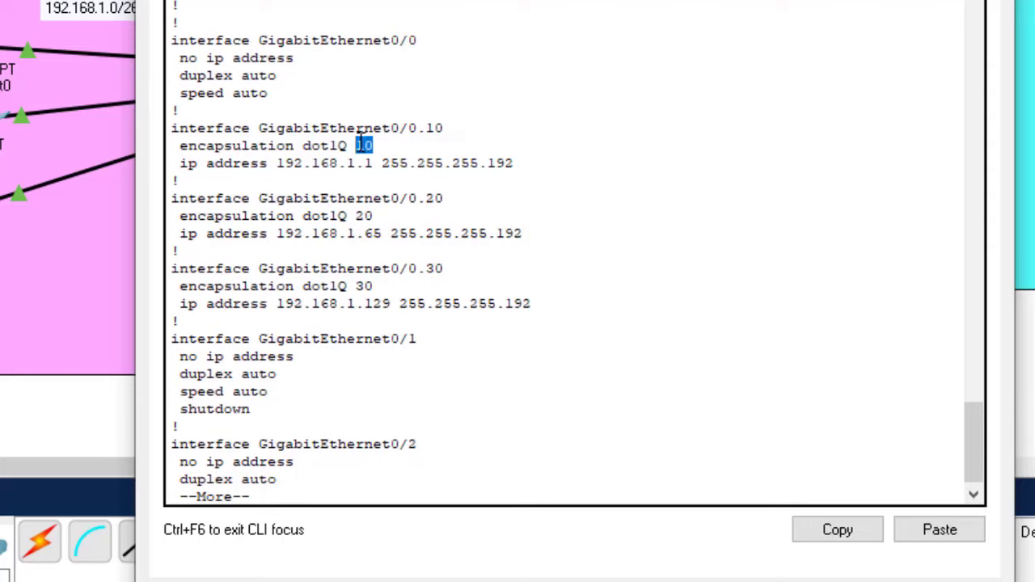
{"action": "left_click_drag", "start_coordinate": [525, 164], "coordinate": [184, 166]}
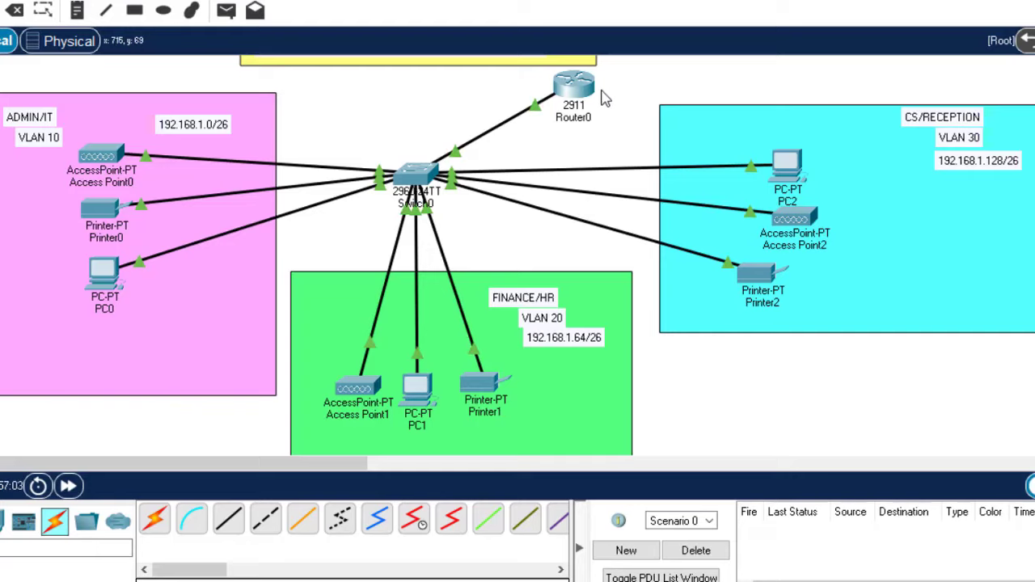
Step: Reopen Router0's CLI and quit the configuration listing back to the prompt
{"action": "left_click", "coordinate": [575, 86]}
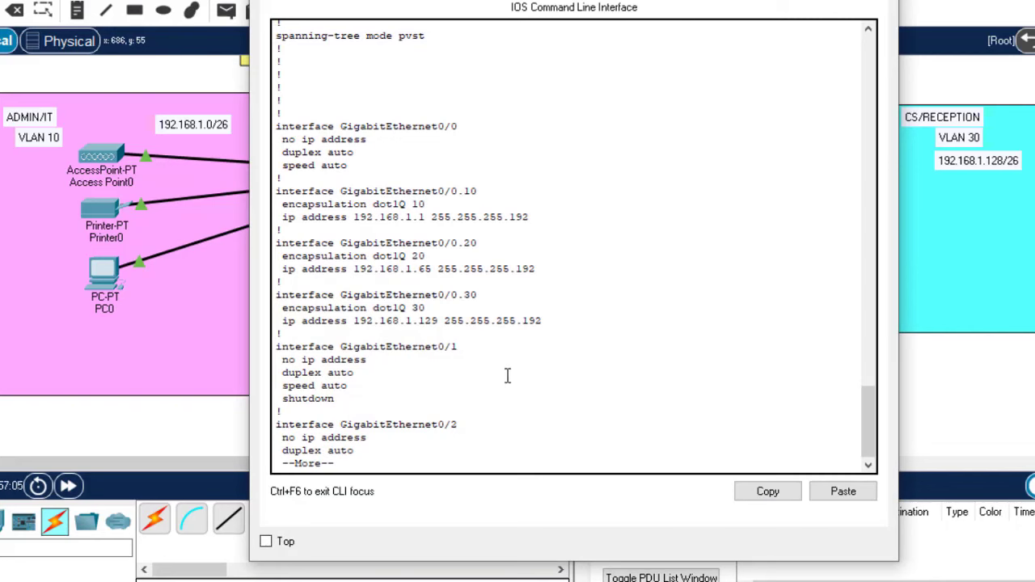
{"action": "key", "text": "Return"}
{"action": "type", "text": "qx"}
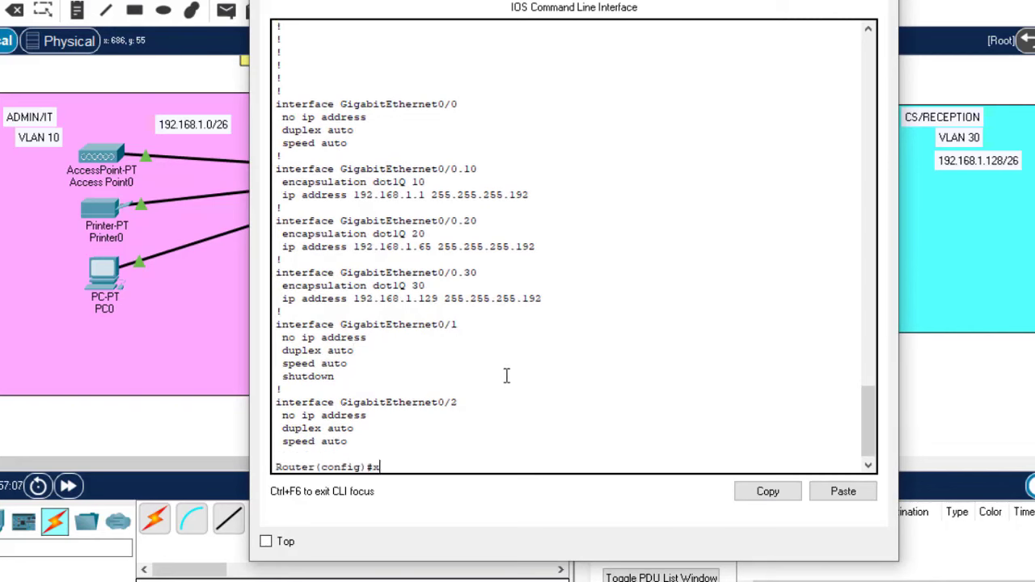
{"action": "key", "text": "Return"}
{"action": "key", "text": "Return"}
{"action": "key", "text": "Return"}
{"action": "key", "text": "Return"}
{"action": "key", "text": "Return"}
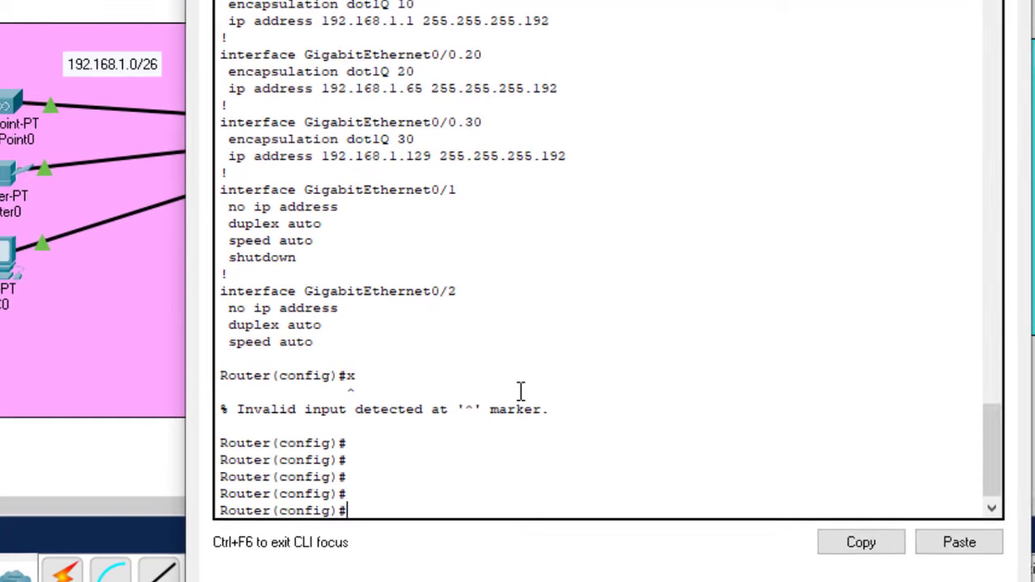
Step: Enter service dhcp in global configuration mode to enable the DHCP service
{"action": "type", "text": "serv"}
{"action": "key", "text": "Tab"}
{"action": "type", "text": "dh"}
{"action": "key", "text": "Tab"}
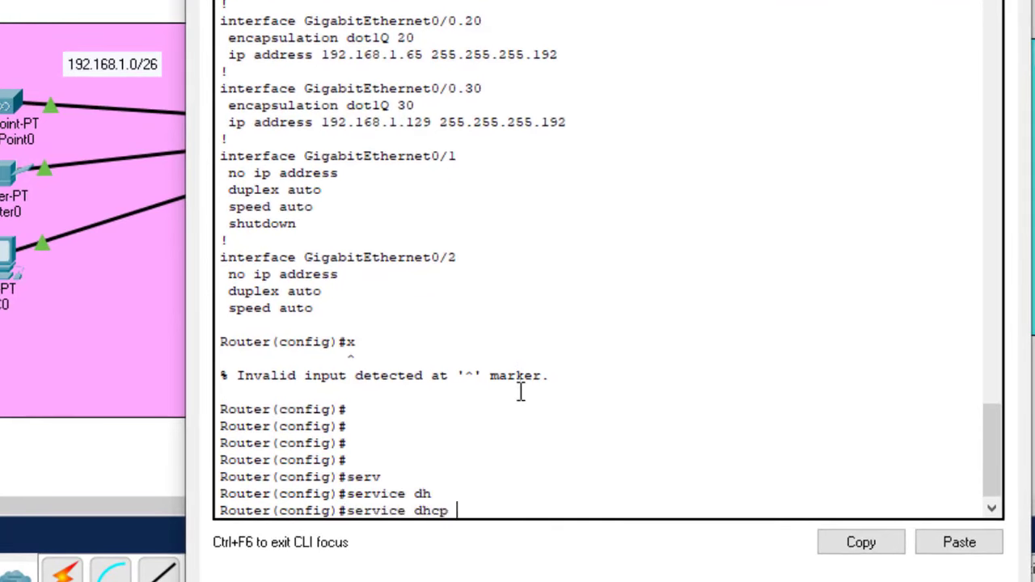
{"action": "key", "text": "Return"}
{"action": "left_click_drag", "start_coordinate": [459, 494], "coordinate": [347, 494]}
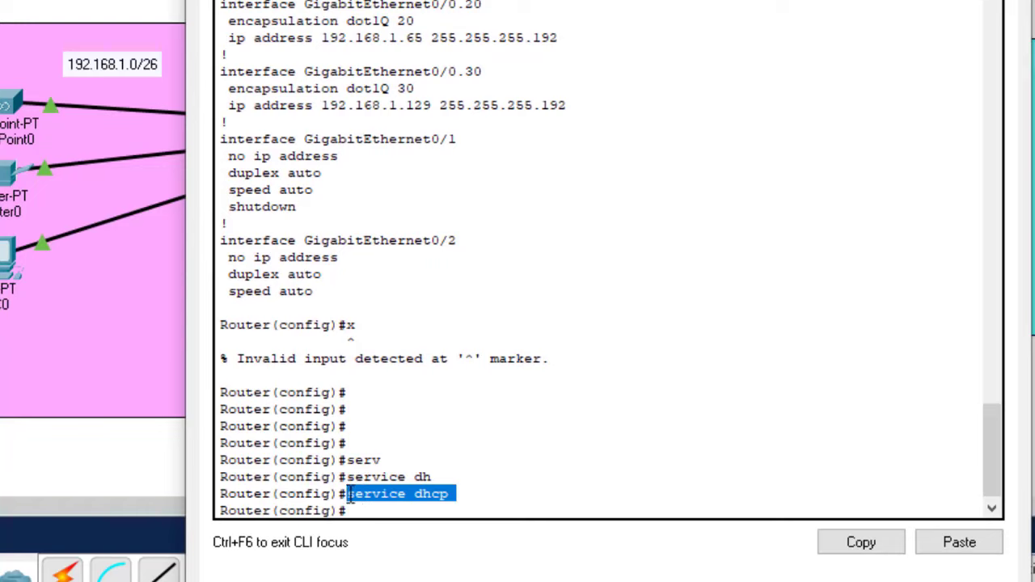
{"action": "left_click", "coordinate": [389, 513]}
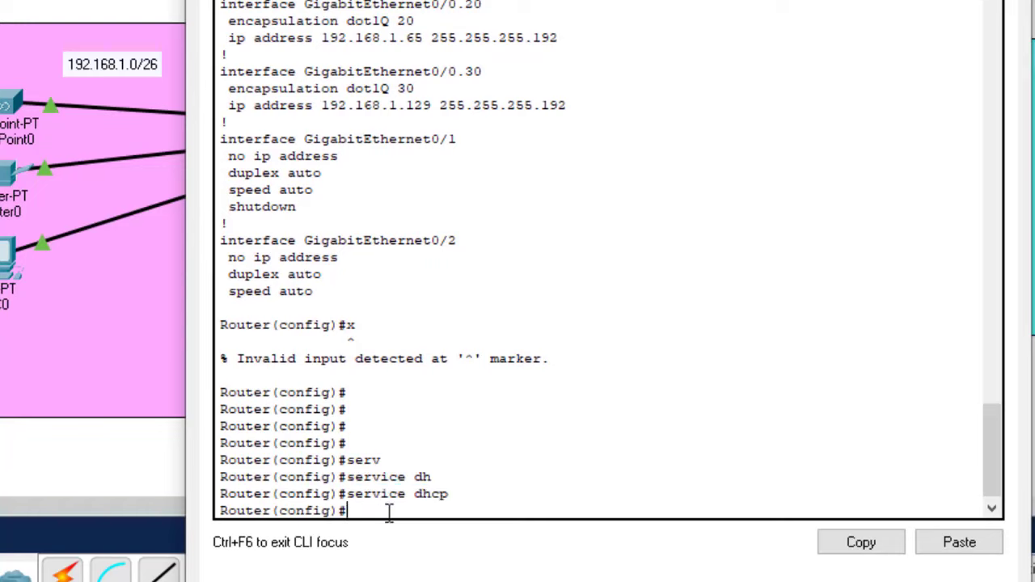
{"action": "key", "text": "Return"}
{"action": "key", "text": "Return"}
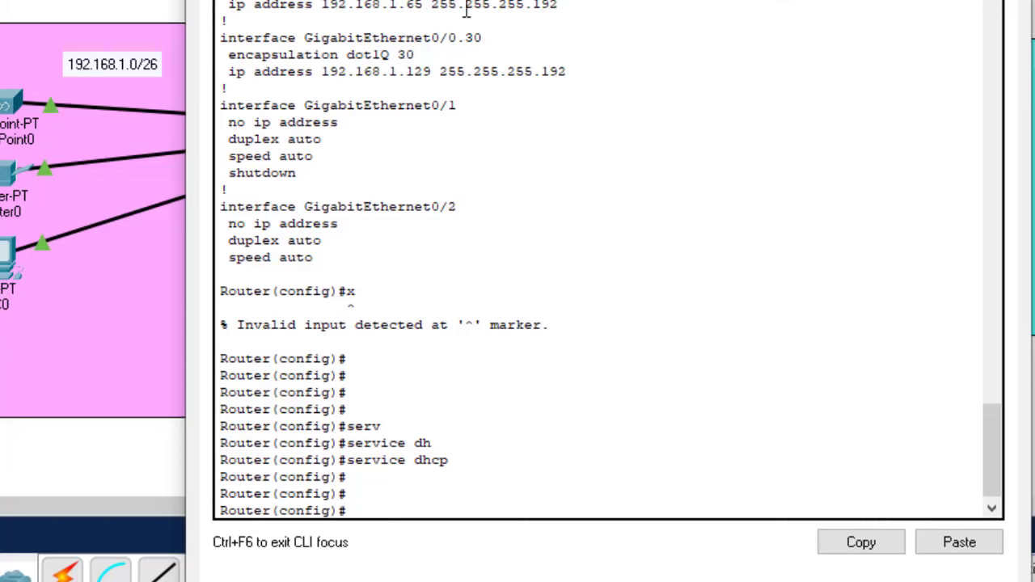
{"action": "left_click_drag", "start_coordinate": [467, 0], "coordinate": [729, 0]}
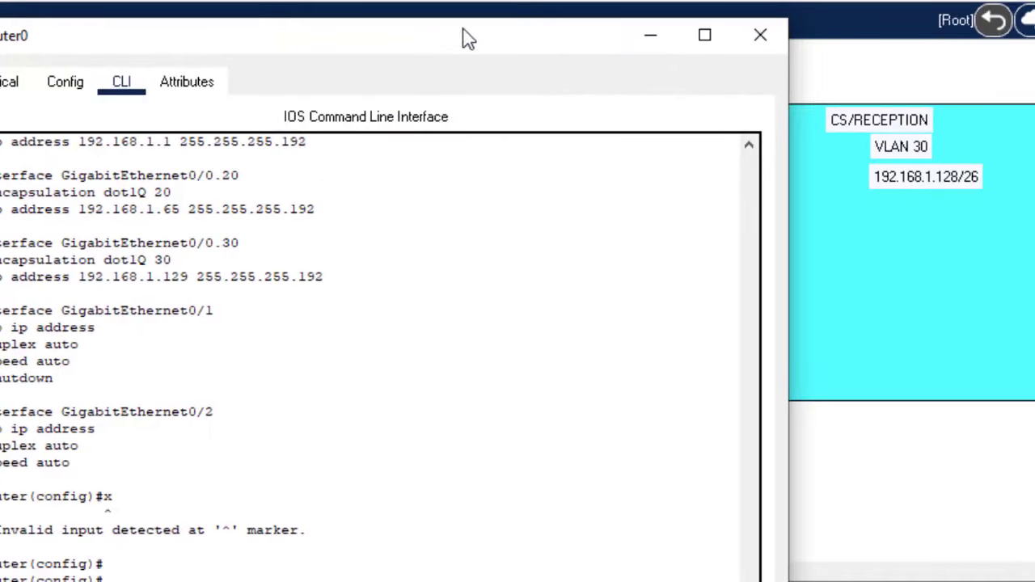
{"action": "left_click_drag", "start_coordinate": [465, 44], "coordinate": [485, 0]}
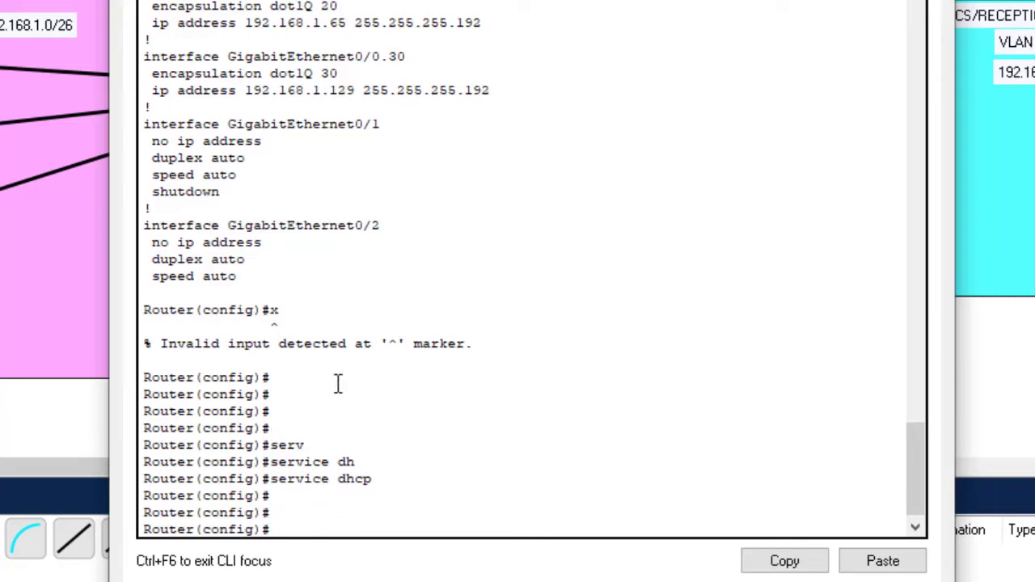
Step: Create the DHCP pool Admin-Pool with ip dhcp pool Admin-Pool
{"action": "type", "text": "ip dhc"}
{"action": "key", "text": "Tab"}
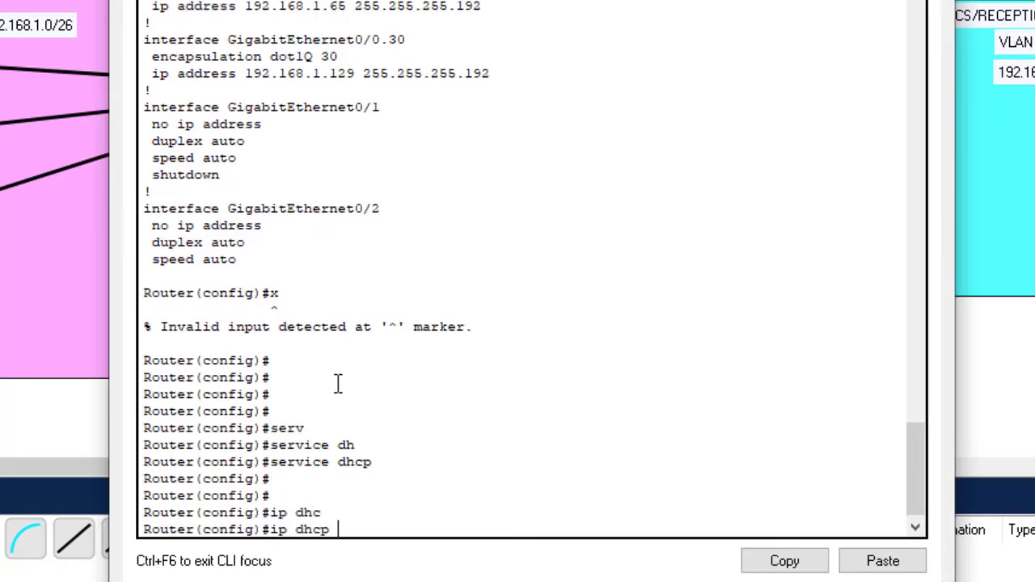
{"action": "type", "text": "po"}
{"action": "key", "text": "Tab"}
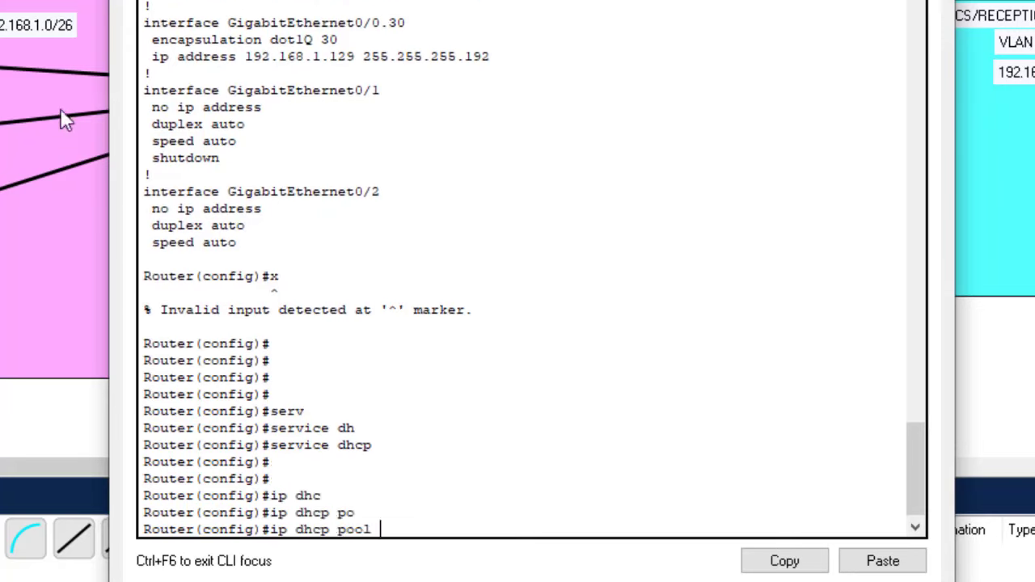
{"action": "type", "text": "Admi"}
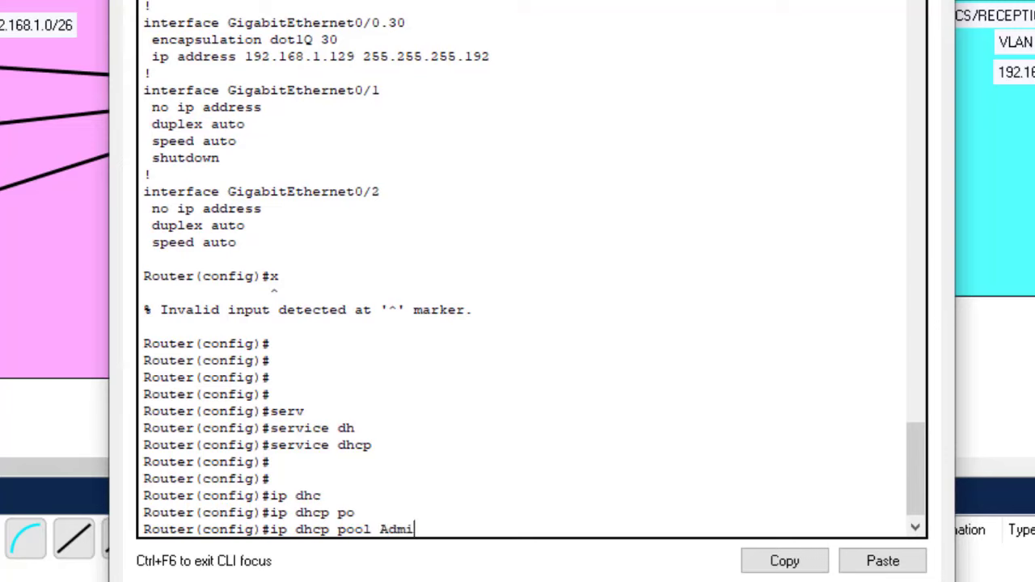
{"action": "type", "text": "n-Pool"}
{"action": "key", "text": "Return"}
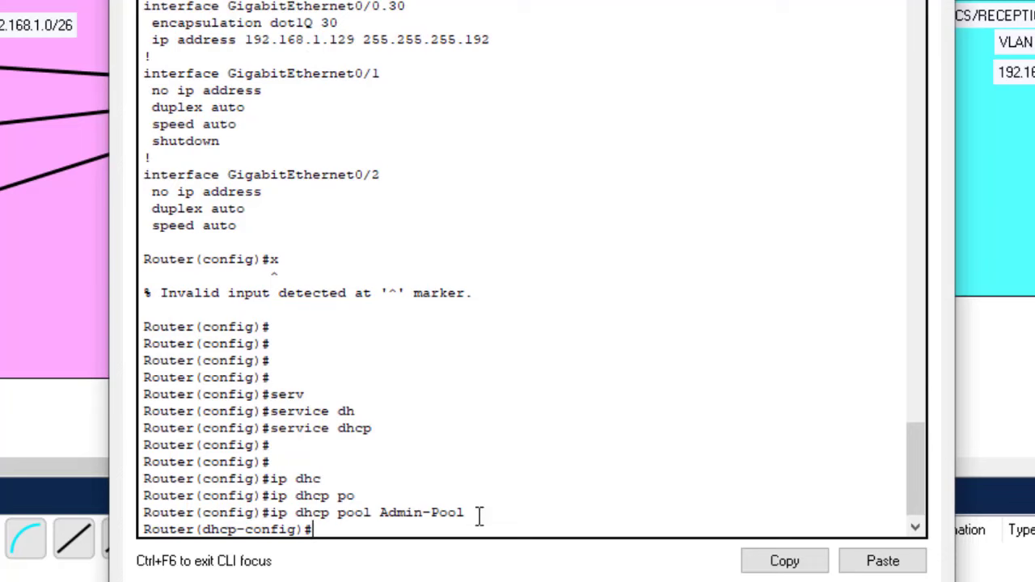
{"action": "left_click_drag", "start_coordinate": [465, 513], "coordinate": [269, 513]}
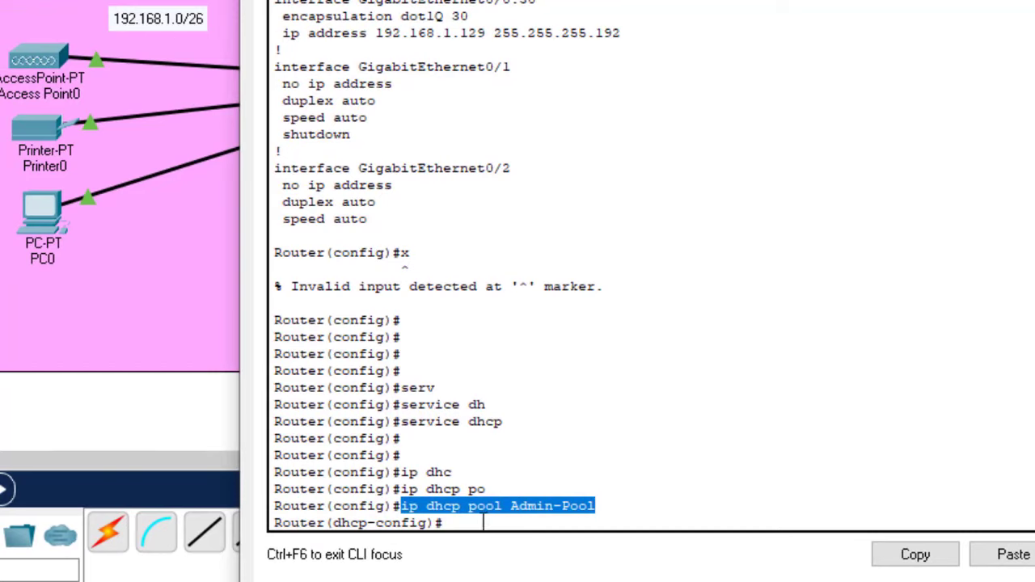
{"action": "left_click", "coordinate": [483, 522]}
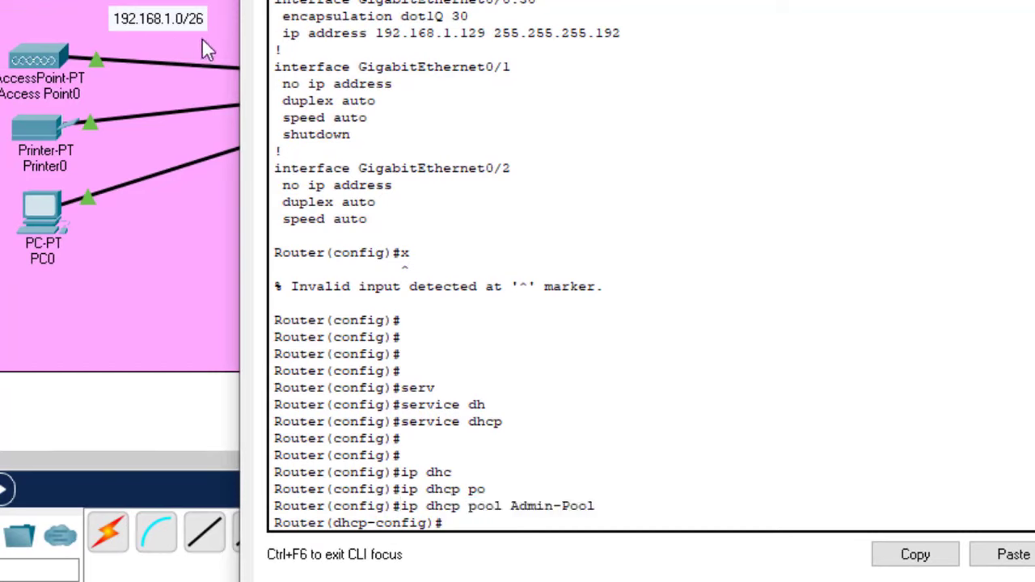
{"action": "left_click_drag", "start_coordinate": [259, 0], "coordinate": [380, 8]}
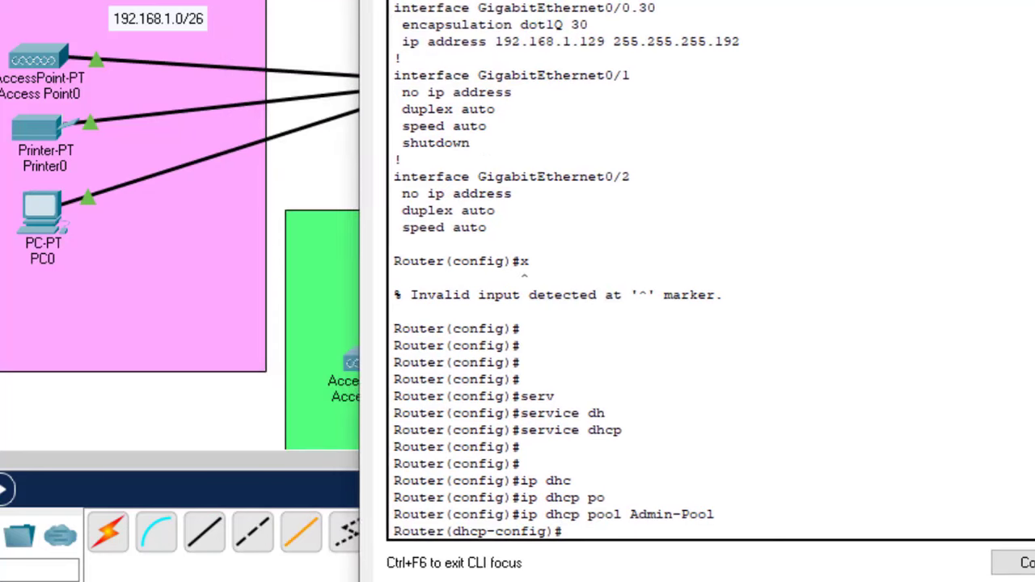
Step: Set the pool's network to 192.168.1.0 255.255.255.192
{"action": "key", "text": "Return"}
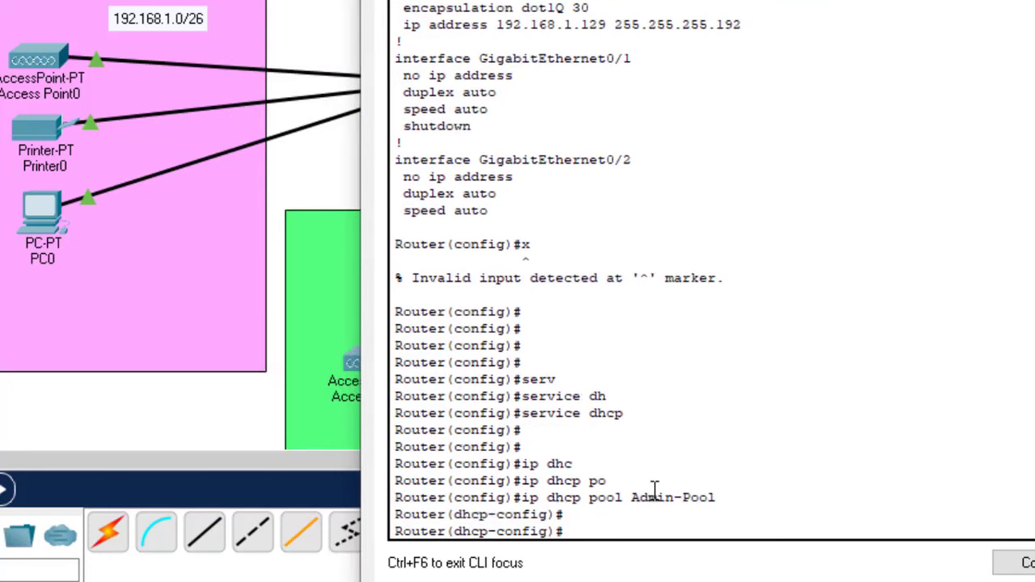
{"action": "key", "text": "Up"}
{"action": "key", "text": "Down"}
{"action": "type", "text": "ne"}
{"action": "type", "text": "t"}
{"action": "key", "text": "Tab"}
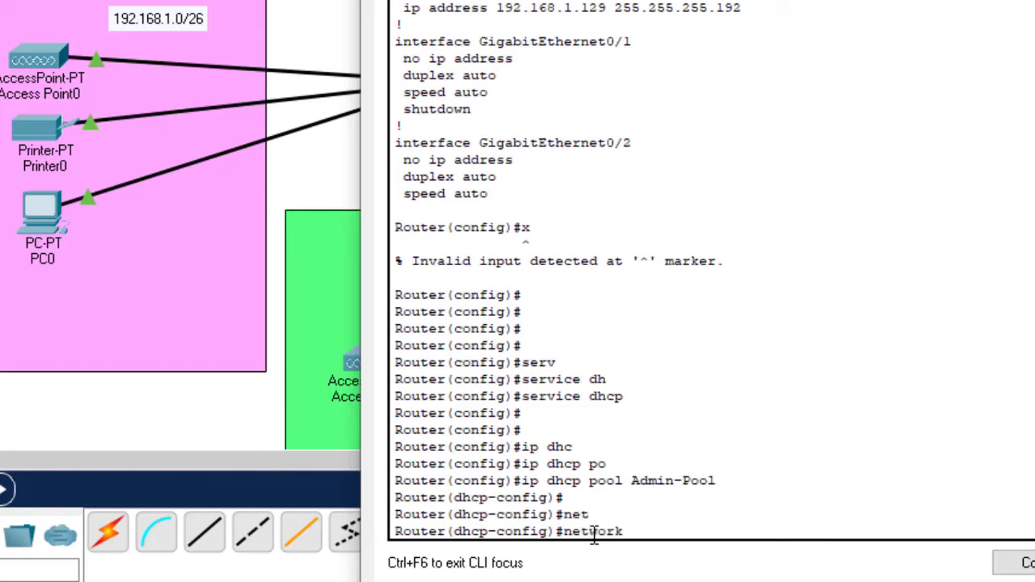
{"action": "type", "text": "192.168.1.0"}
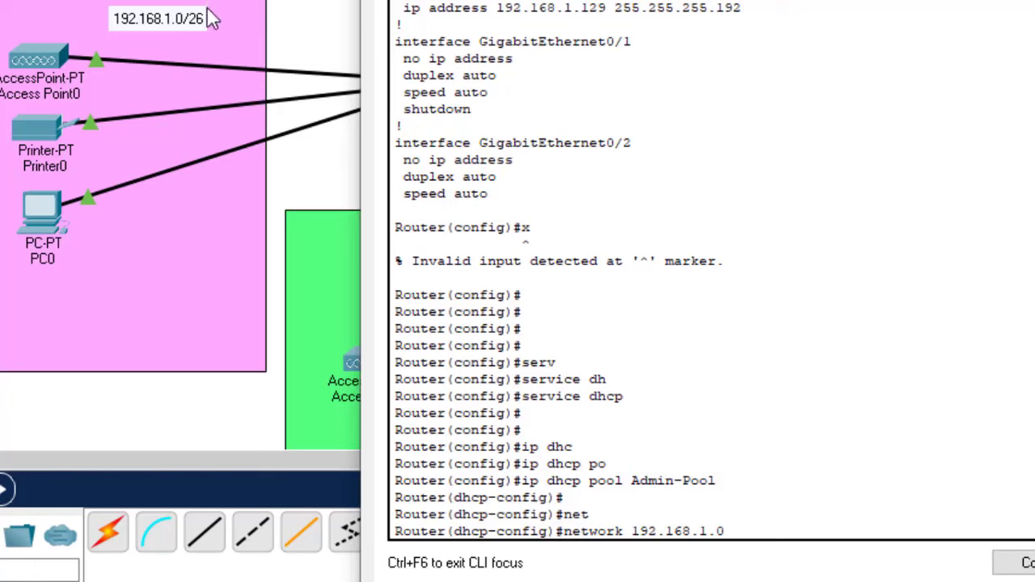
{"action": "type", "text": "255"}
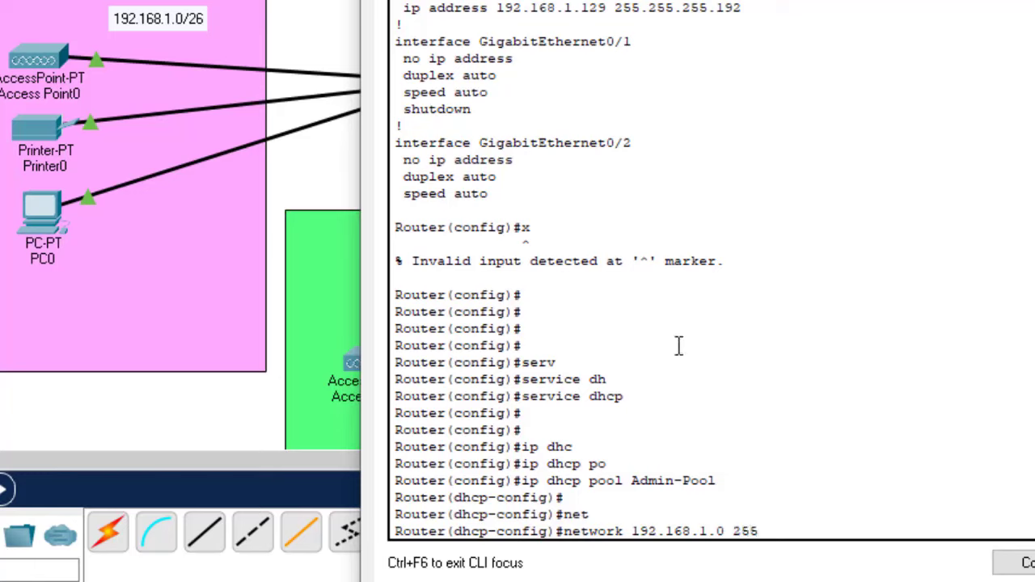
{"action": "type", "text": ".255.255.192"}
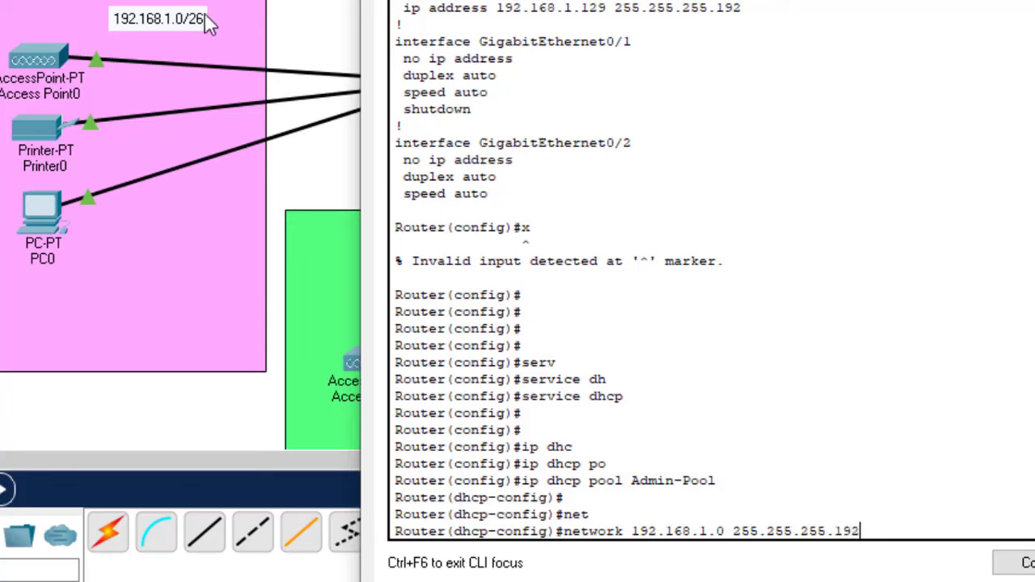
{"action": "key", "text": "Return"}
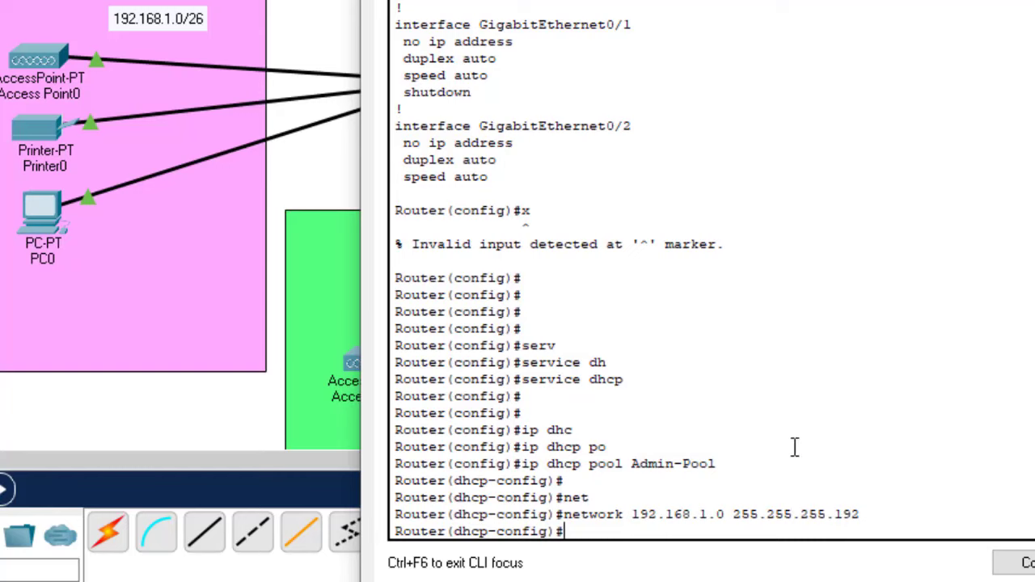
Step: Set Admin-Pool's default-router to 192.168.1.1, the VLAN 10 gateway address
{"action": "type", "text": "defau"}
{"action": "key", "text": "Tab"}
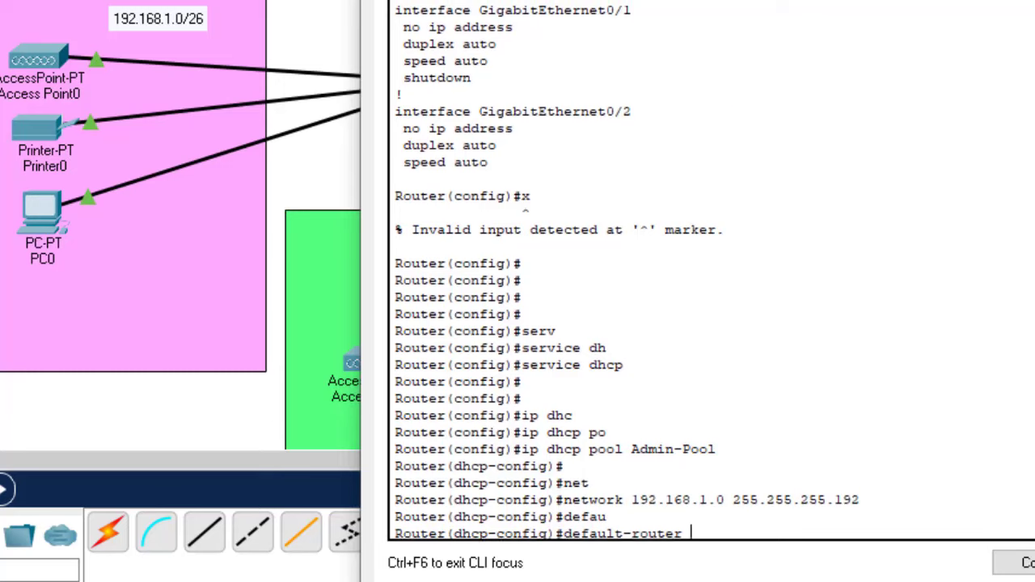
{"action": "scroll", "coordinate": [566, 269], "scroll_direction": "up", "scroll_amount": 9}
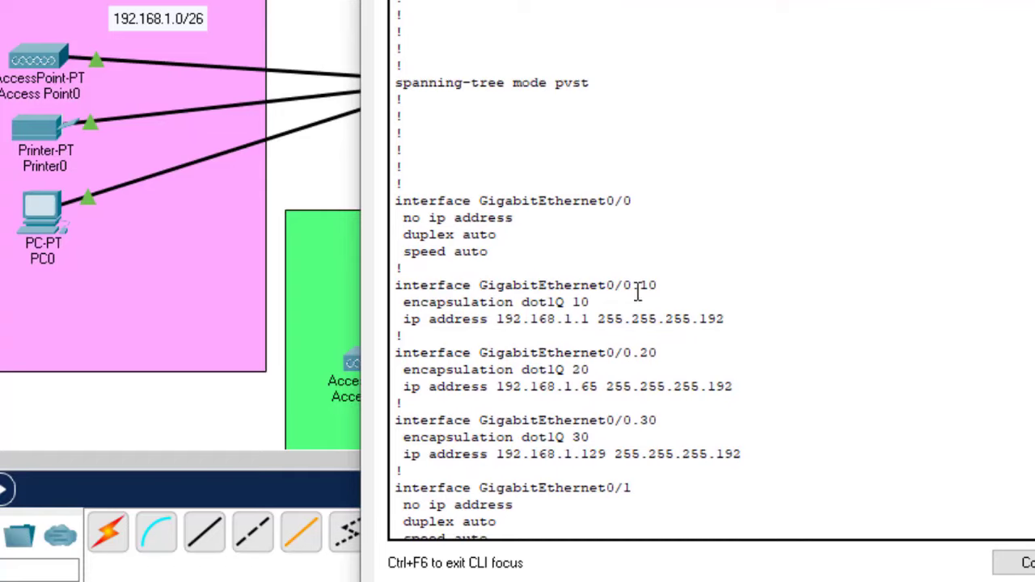
{"action": "left_click_drag", "start_coordinate": [608, 285], "coordinate": [659, 284]}
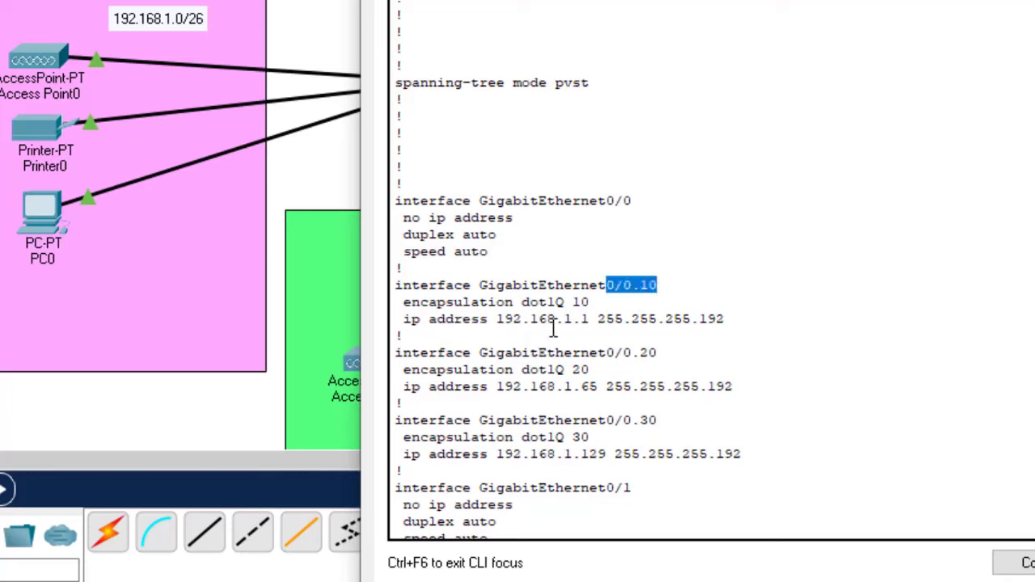
{"action": "left_click_drag", "start_coordinate": [496, 319], "coordinate": [596, 319]}
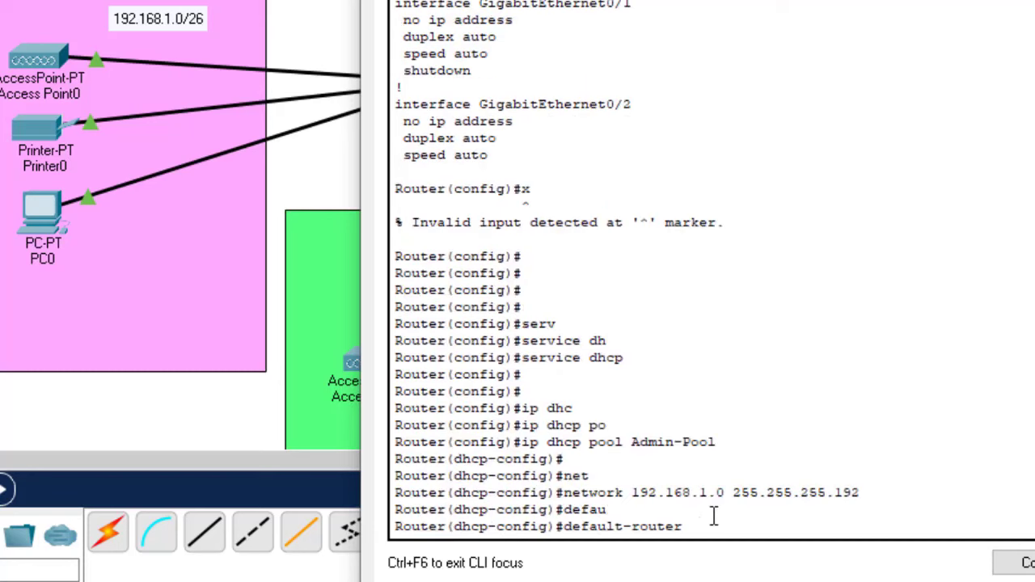
{"action": "type", "text": "192.168.1.1"}
{"action": "key", "text": "Return"}
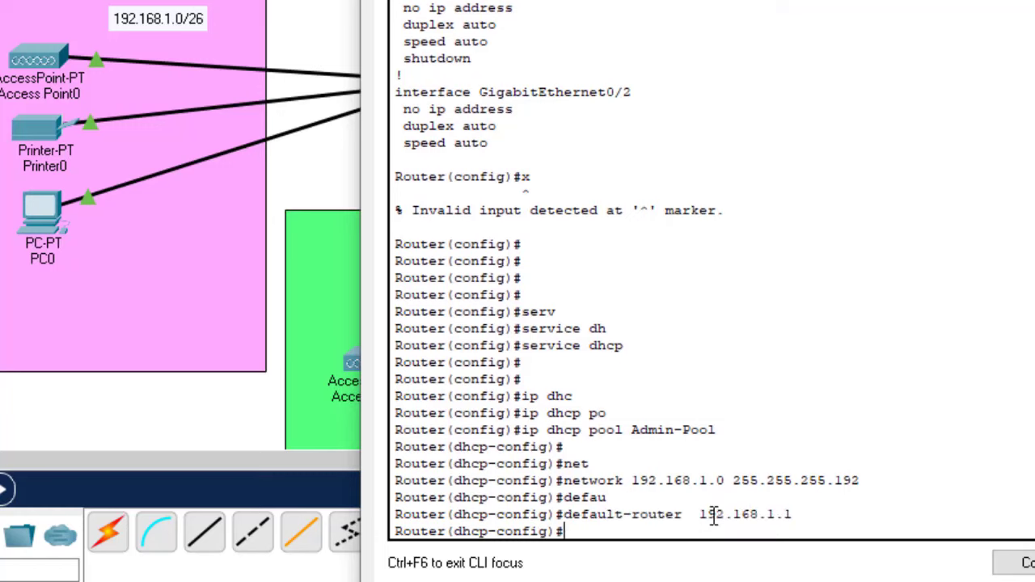
Step: Set Admin-Pool's dns-server to 192.168.1.1
{"action": "type", "text": "dn"}
{"action": "key", "text": "Tab"}
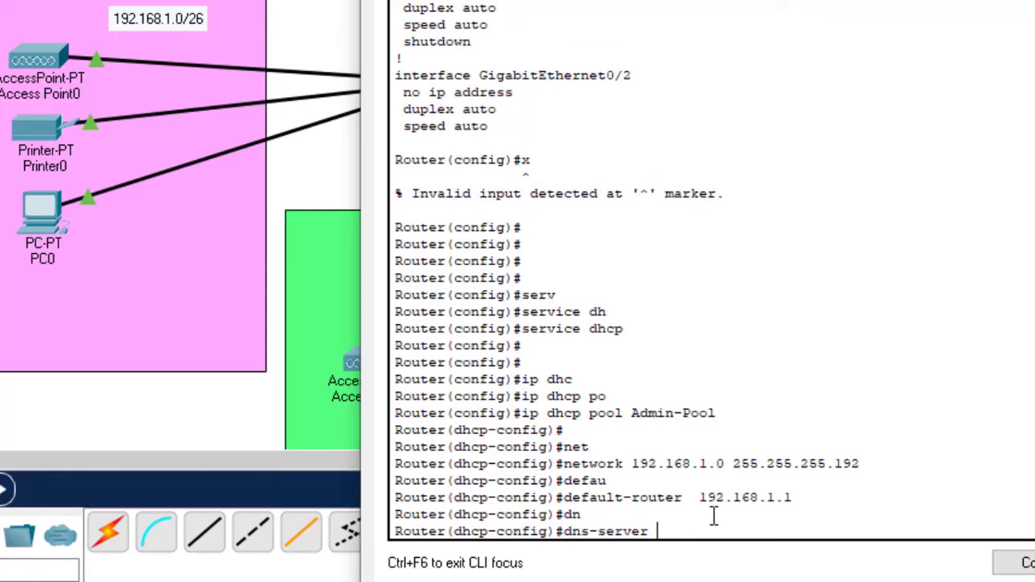
{"action": "type", "text": "192.168.1.1"}
{"action": "key", "text": "Return"}
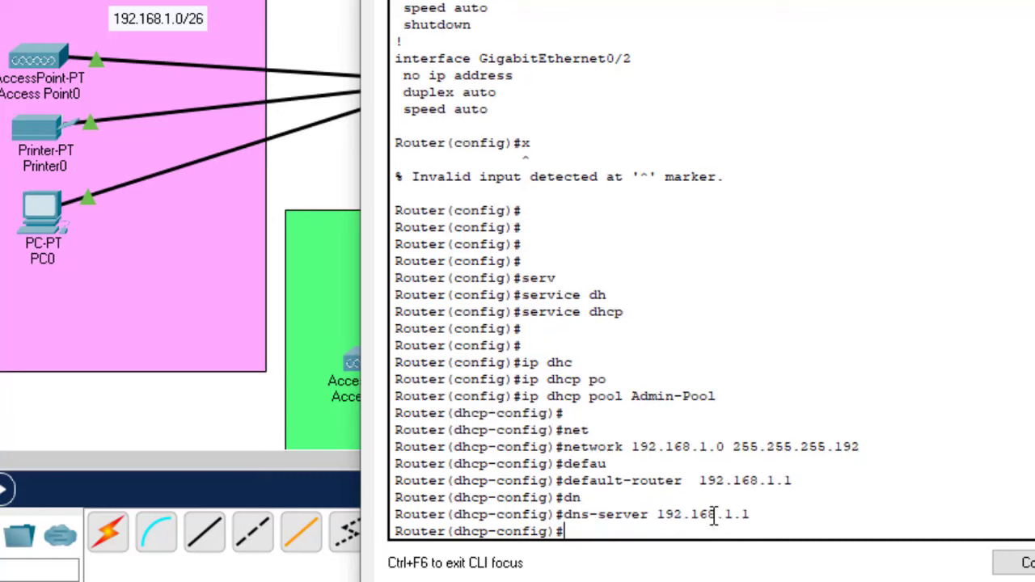
Step: Set the pool's domain-name to Admin.com and exit back to global configuration
{"action": "type", "text": "domai"}
{"action": "key", "text": "Tab"}
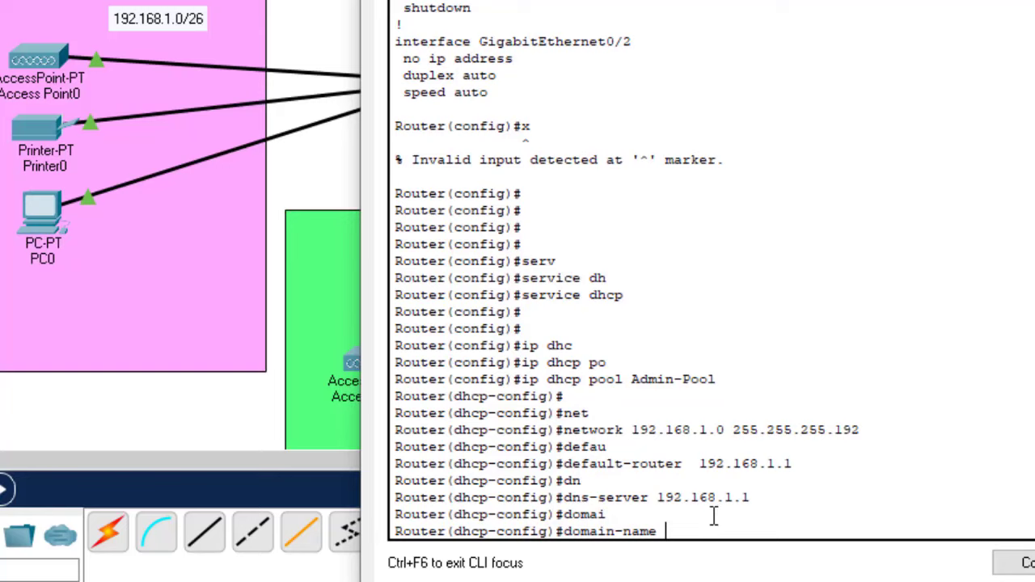
{"action": "type", "text": "Admin.com"}
{"action": "key", "text": "Return"}
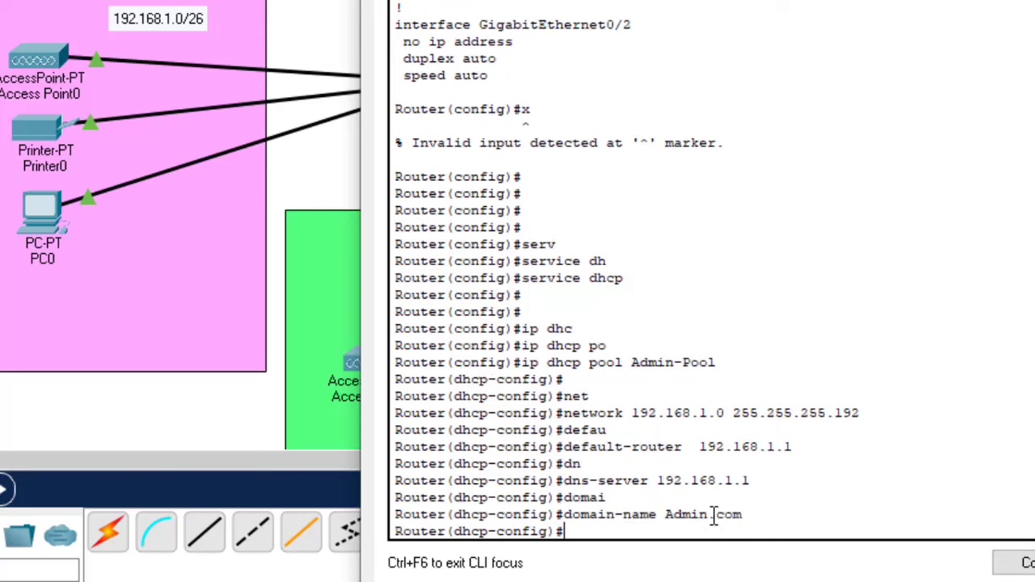
{"action": "type", "text": "exit"}
{"action": "key", "text": "Return"}
{"action": "key", "text": "Return"}
{"action": "key", "text": "Return"}
{"action": "key", "text": "Return"}
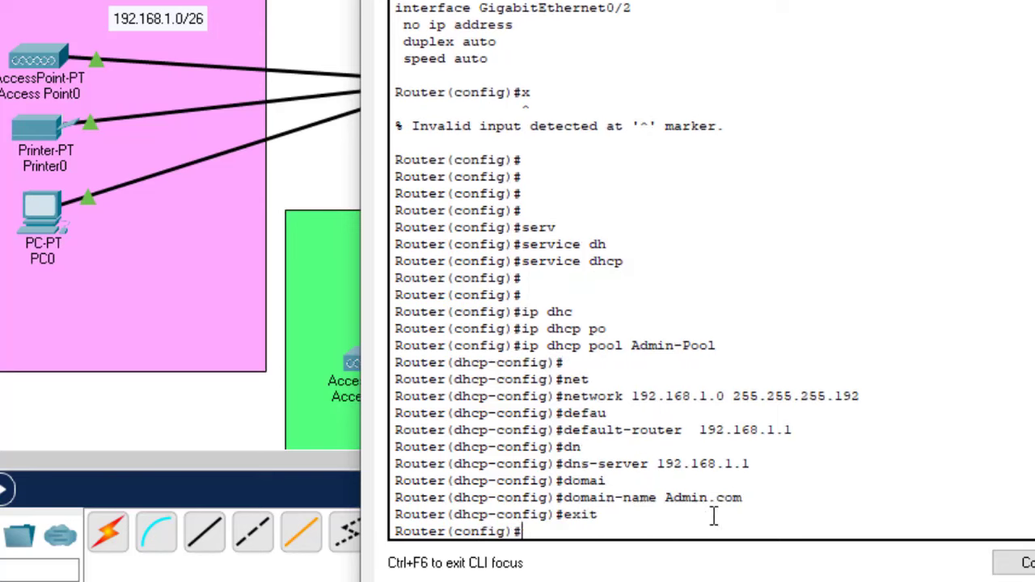
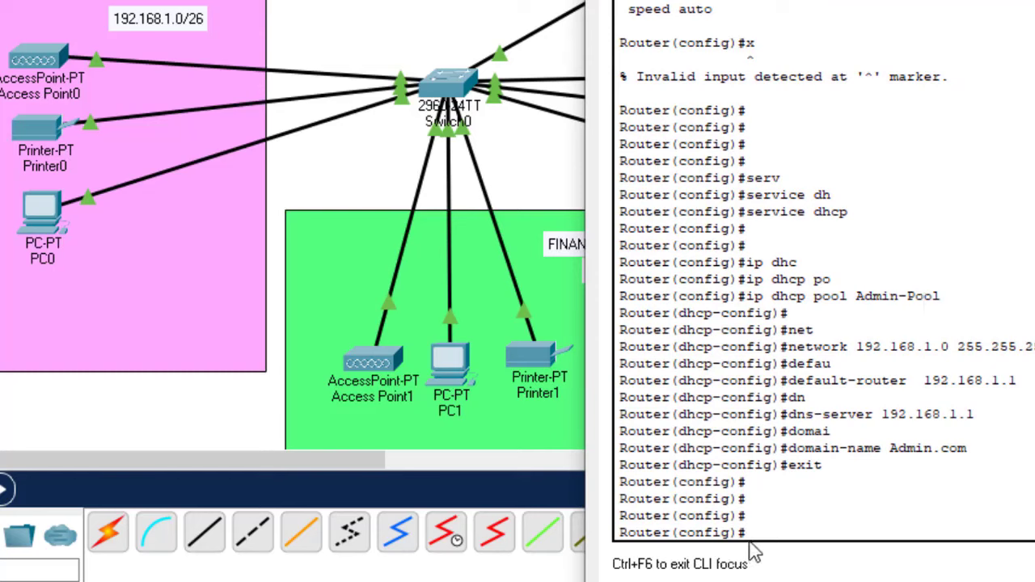
Step: Create a DHCP pool named Finance-Pool on Router0
{"action": "type", "text": "ip dhc"}
{"action": "key", "text": "Tab"}
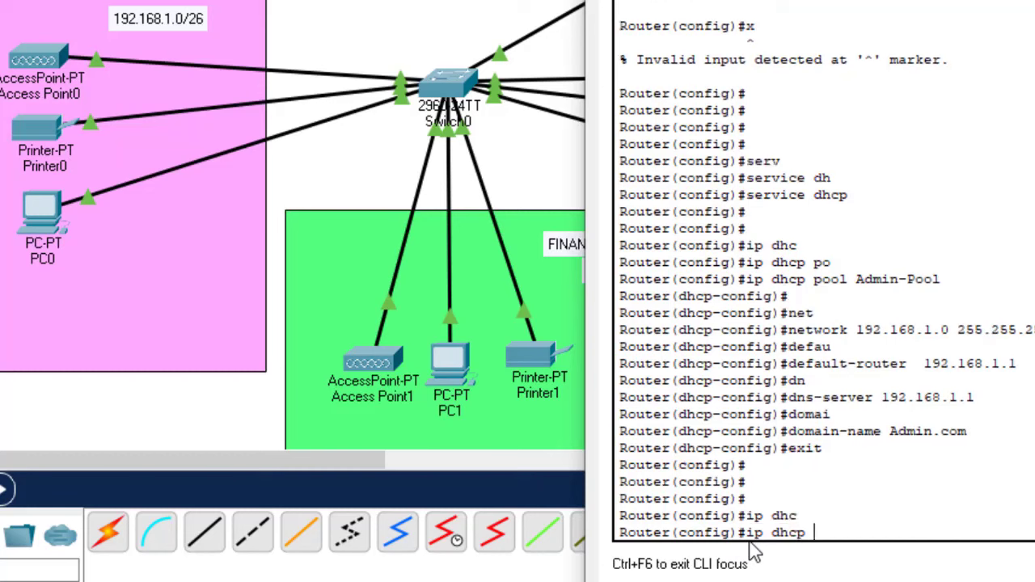
{"action": "type", "text": "po"}
{"action": "key", "text": "Tab"}
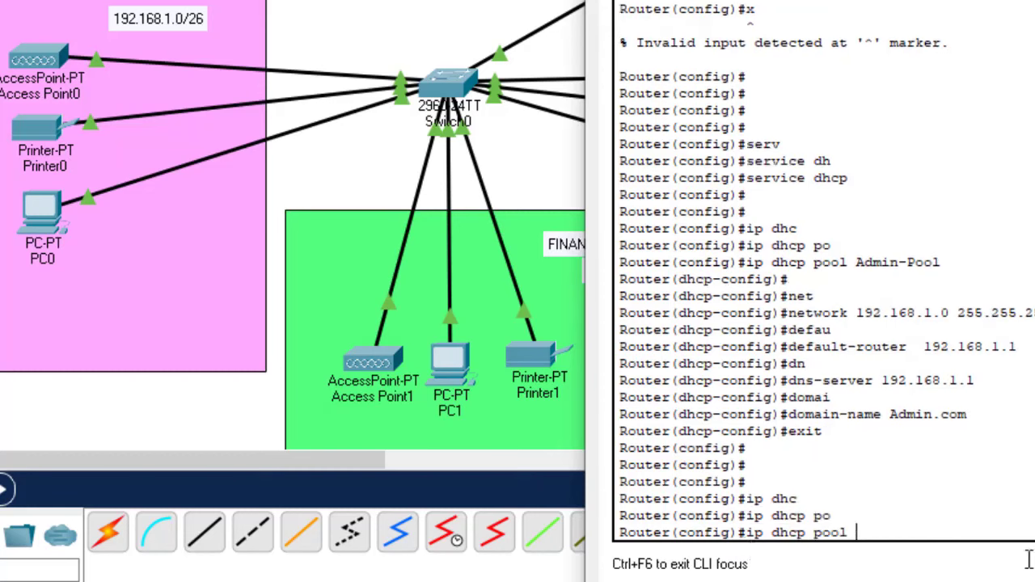
{"action": "type", "text": "Fin"}
{"action": "type", "text": "ance-Pool"}
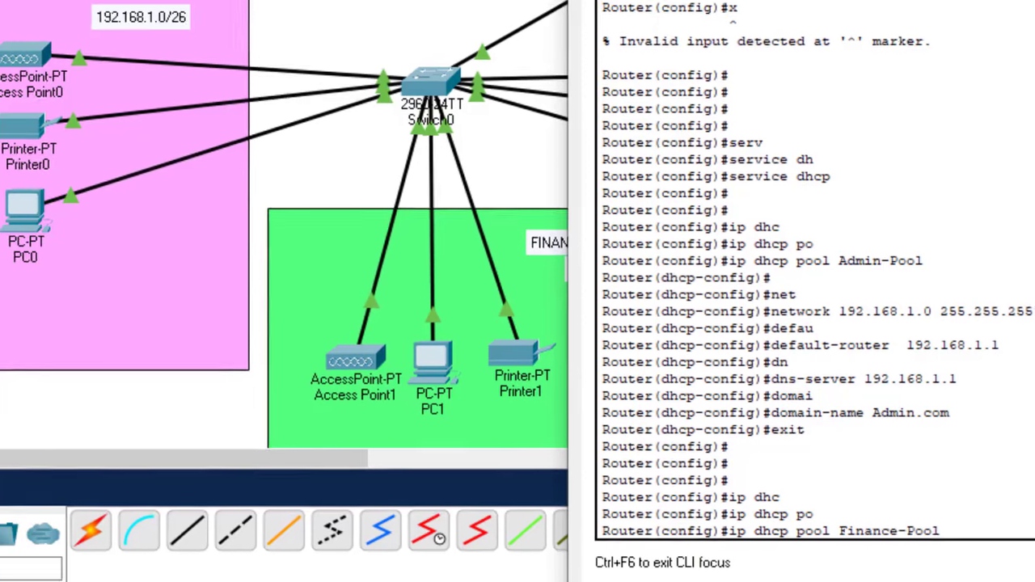
{"action": "key", "text": "Return"}
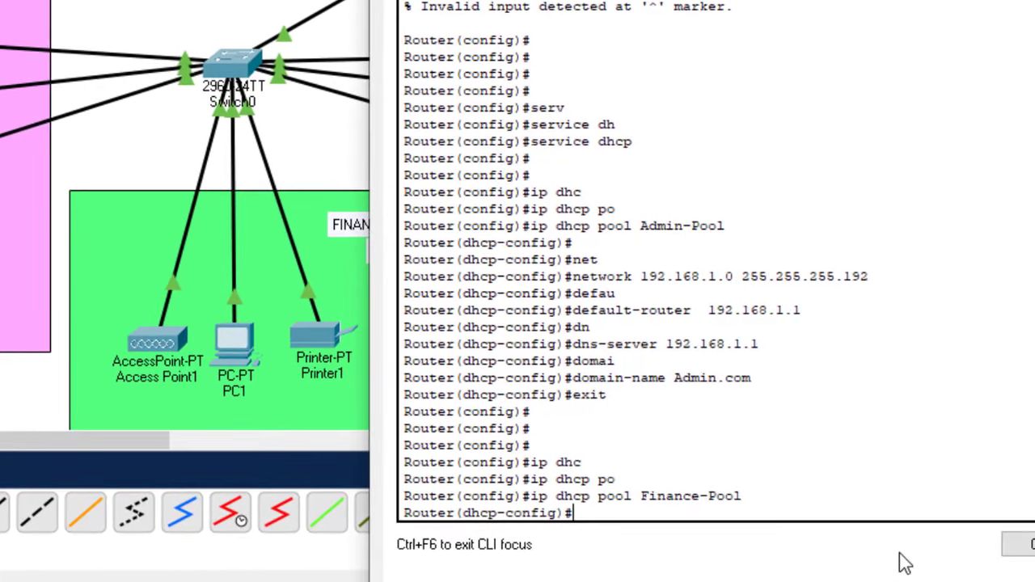
Step: Assign Finance-Pool the network 192.168.1.64 255.255.255.192
{"action": "left_click_drag", "start_coordinate": [865, 0], "coordinate": [944, 105]}
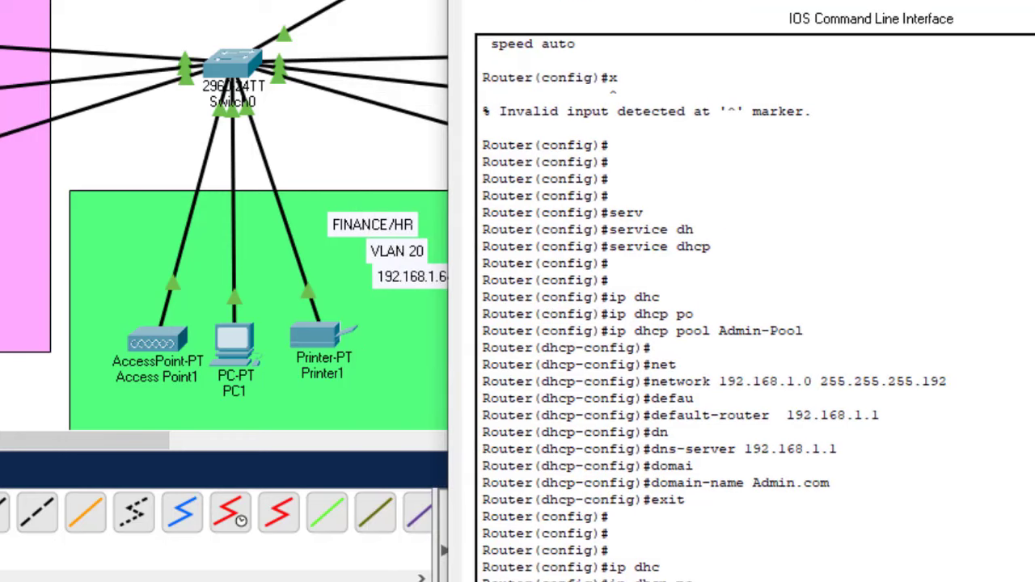
{"action": "left_click_drag", "start_coordinate": [972, 0], "coordinate": [466, 445]}
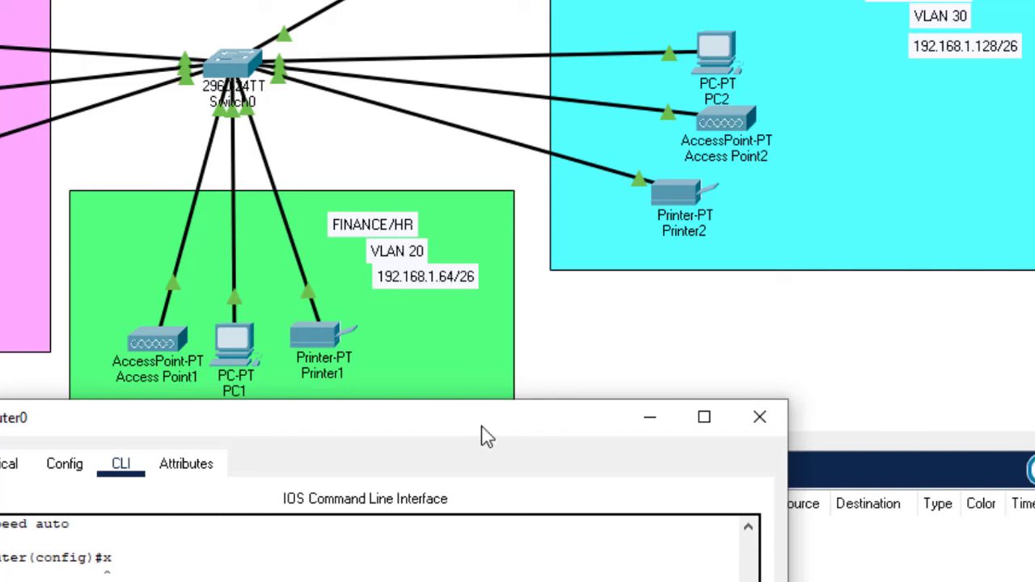
{"action": "left_click_drag", "start_coordinate": [480, 434], "coordinate": [631, 0]}
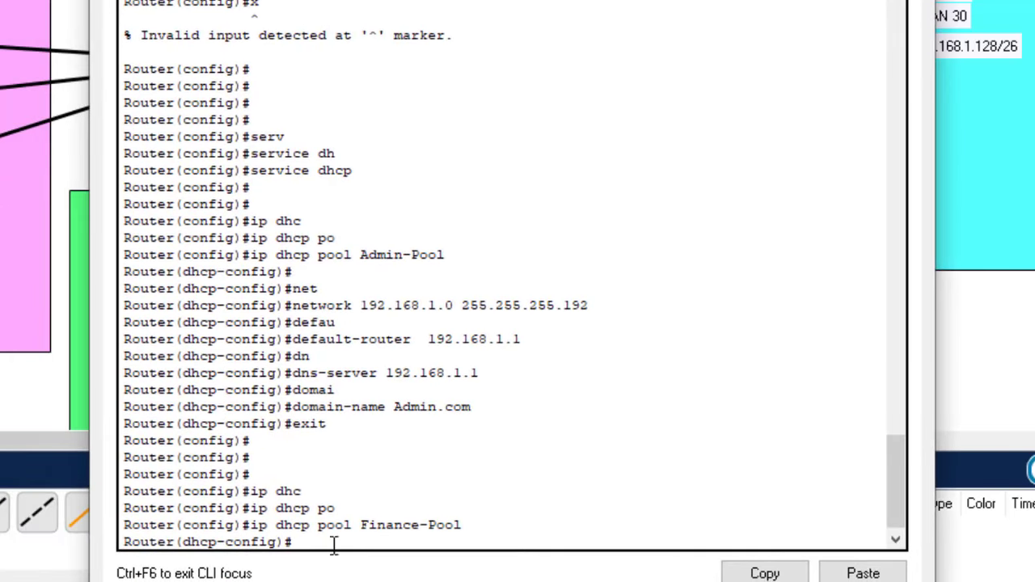
{"action": "type", "text": "net"}
{"action": "key", "text": "Tab"}
{"action": "type", "text": "19"}
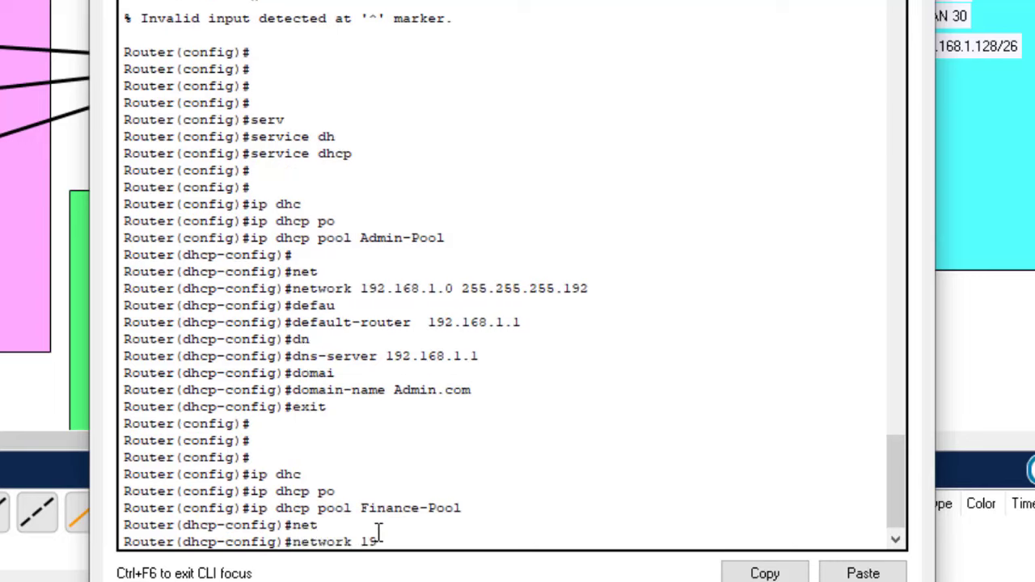
{"action": "type", "text": "2.168.1.64 255."}
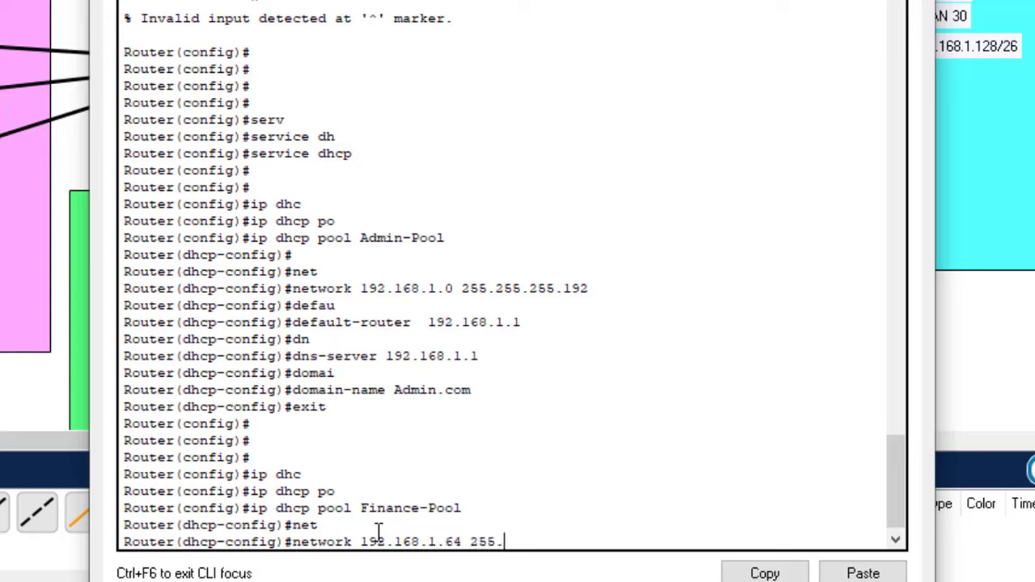
{"action": "type", "text": "255.255.192"}
{"action": "key", "text": "Return"}
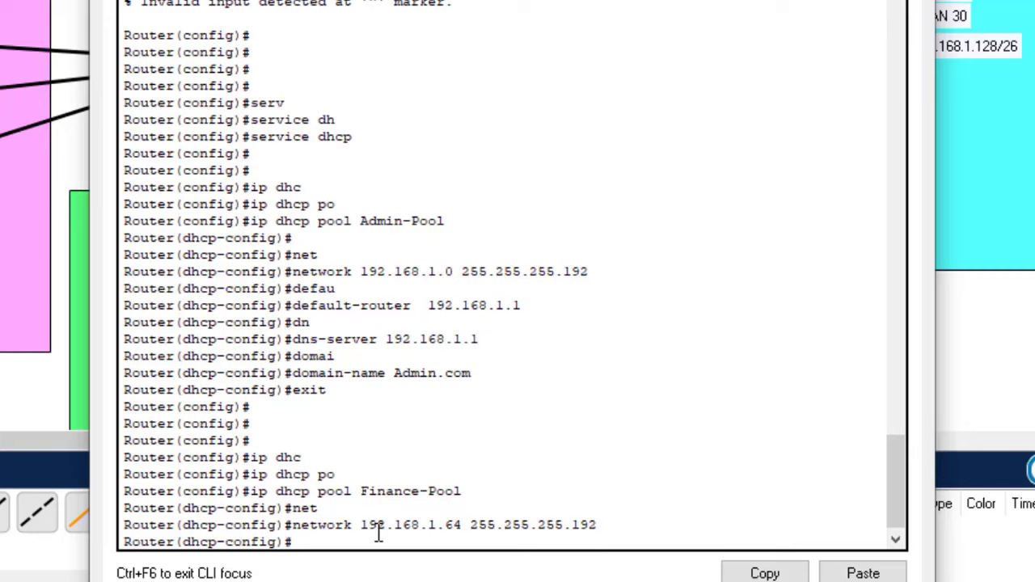
{"action": "type", "text": "defa"}
{"action": "key", "text": "Tab"}
Step: Set Finance-Pool's default router to 192.168.1.65
{"action": "left_click_drag", "start_coordinate": [894, 469], "coordinate": [901, 525]}
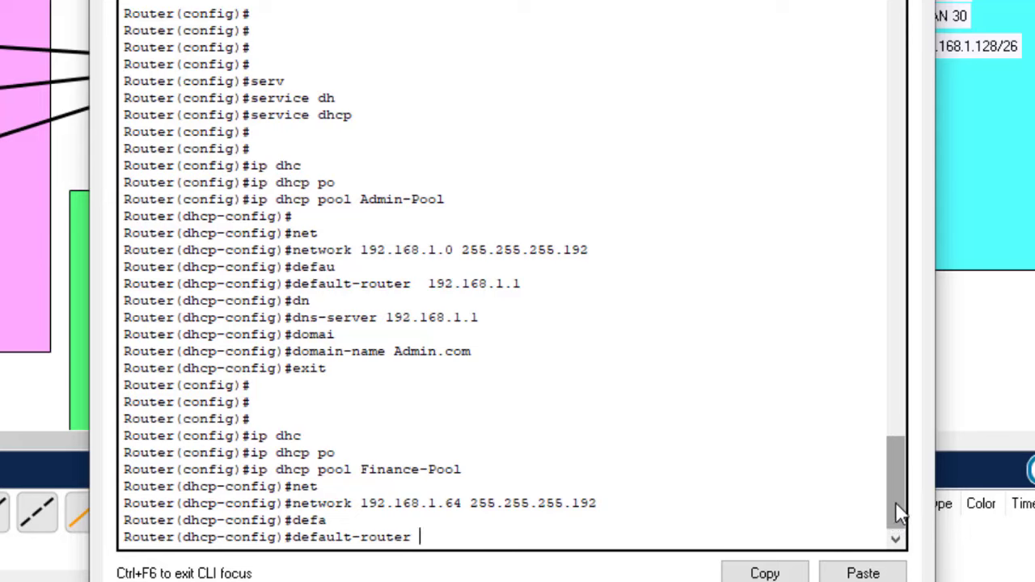
{"action": "left_click_drag", "start_coordinate": [900, 513], "coordinate": [902, 417]}
{"action": "left_click_drag", "start_coordinate": [344, 232], "coordinate": [386, 242]}
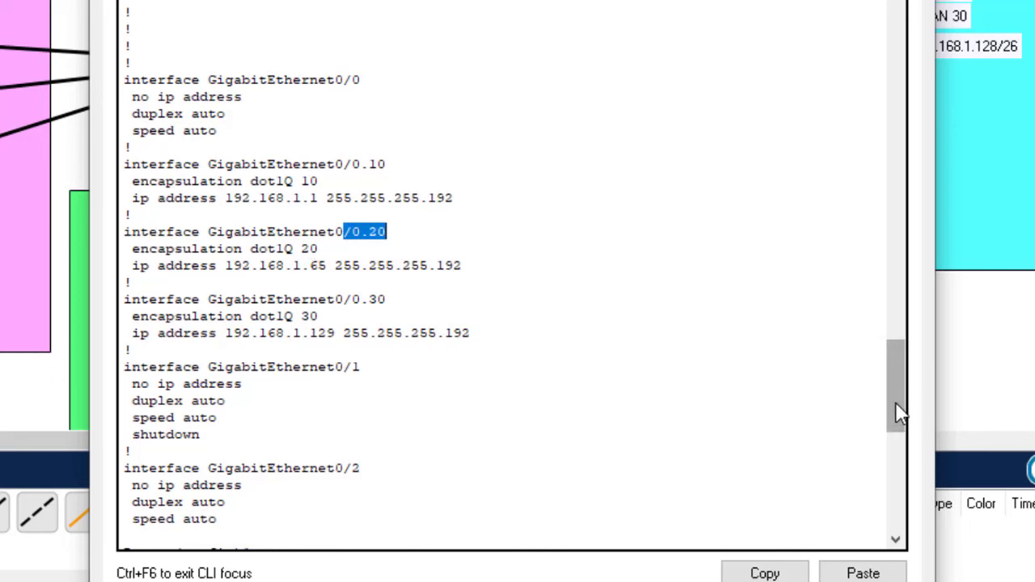
{"action": "left_click_drag", "start_coordinate": [896, 410], "coordinate": [900, 544]}
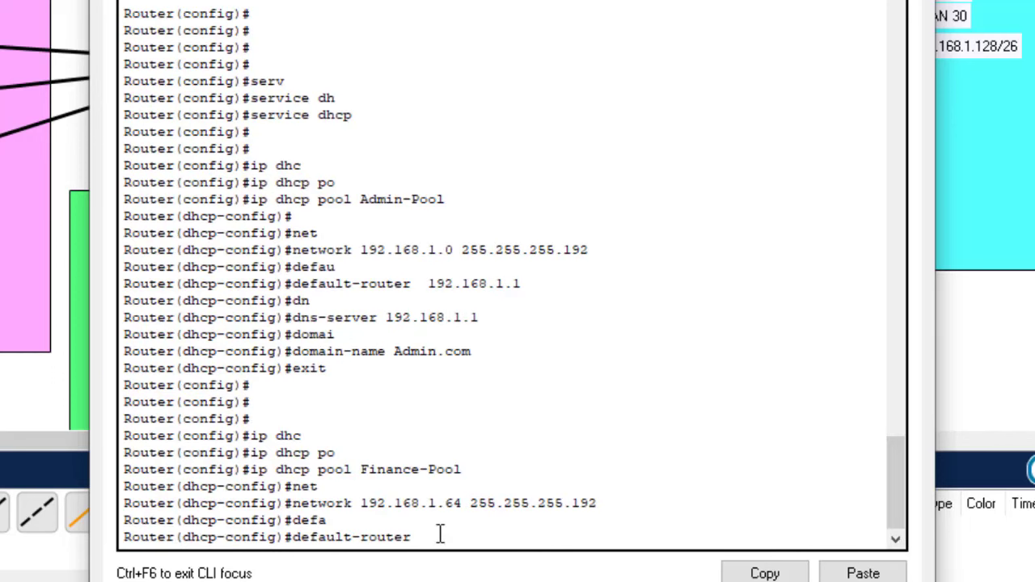
{"action": "type", "text": "92.16"}
{"action": "key", "text": "BackSpace"}
{"action": "type", "text": "69"}
{"action": "key", "text": "BackSpace"}
{"action": "type", "text": "8.1.65"}
{"action": "key", "text": "Return"}
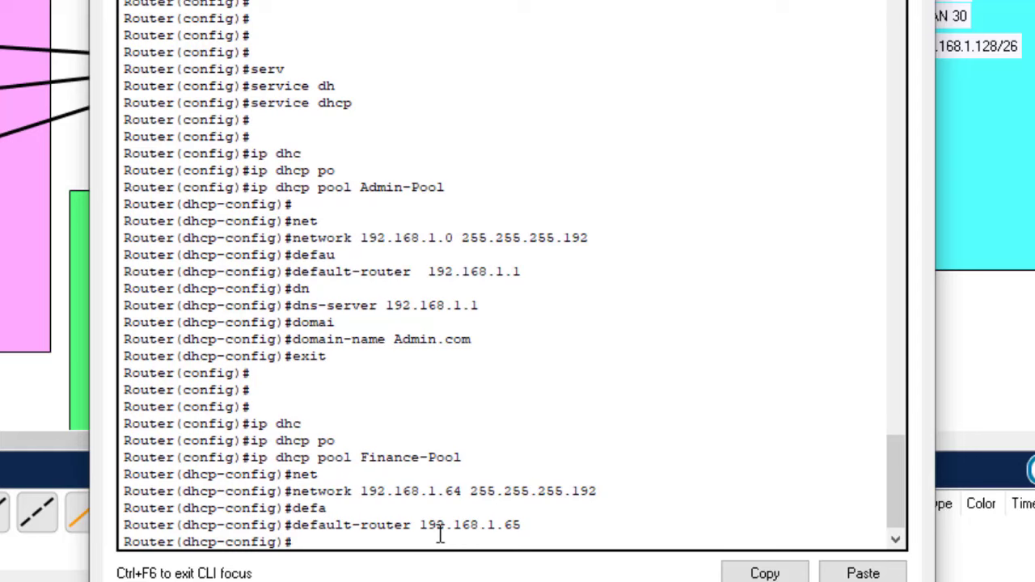
Step: Give Finance-Pool DNS server 192.168.1.65 and domain name Finance.com, then exit the pool
{"action": "type", "text": "dn"}
{"action": "key", "text": "Tab"}
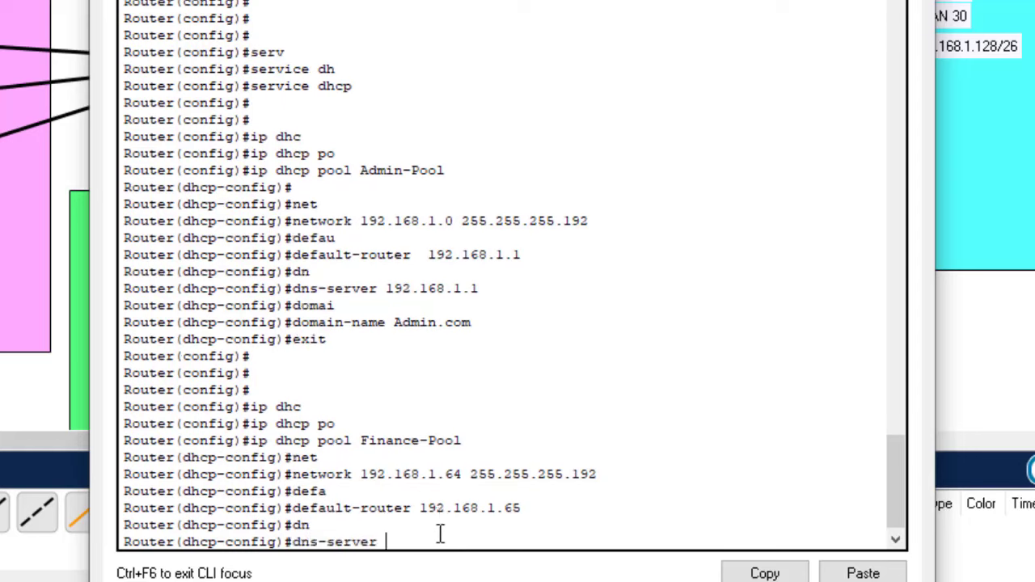
{"action": "type", "text": "192.168.1.65"}
{"action": "key", "text": "Return"}
{"action": "type", "text": "doma"}
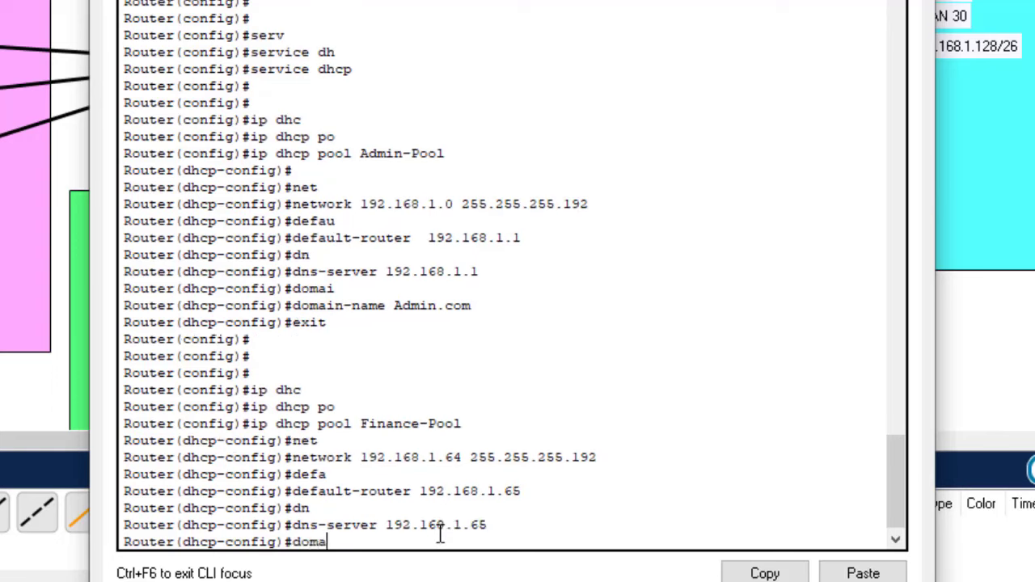
{"action": "key", "text": "Tab"}
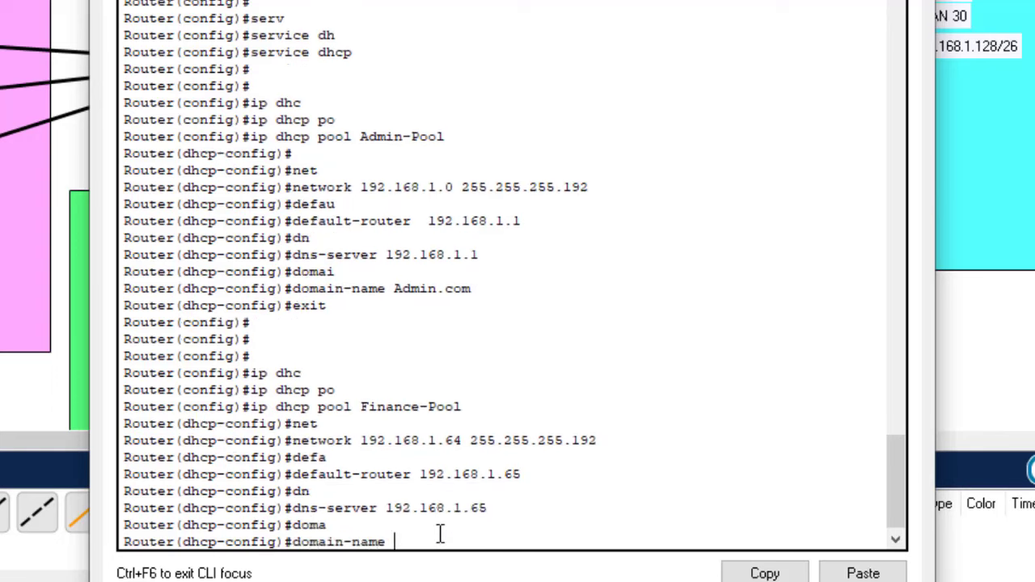
{"action": "type", "text": "Finance.com"}
{"action": "key", "text": "Return"}
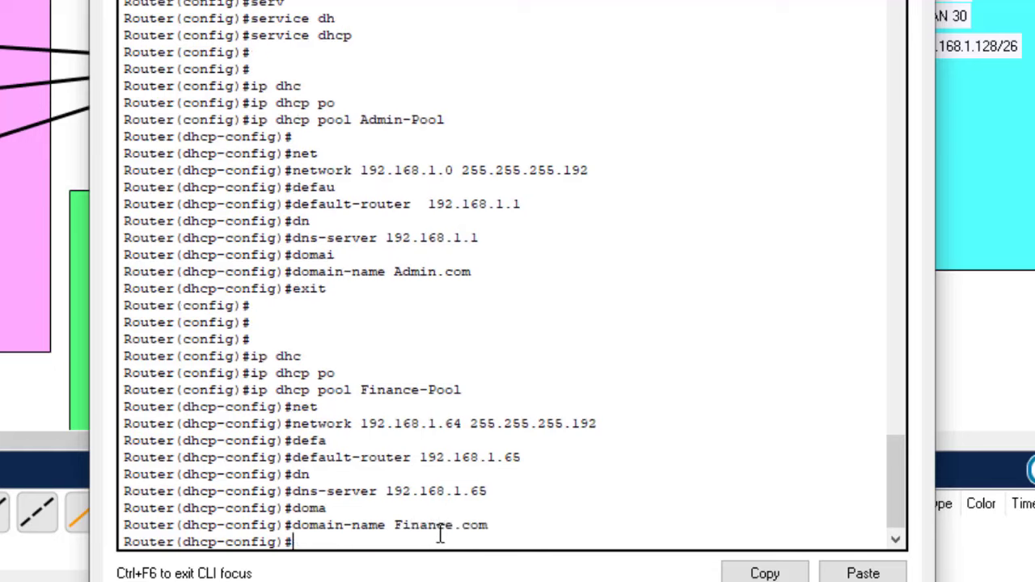
{"action": "type", "text": "ex"}
{"action": "key", "text": "Return"}
{"action": "key", "text": "Return"}
{"action": "key", "text": "Return"}
{"action": "key", "text": "Return"}
{"action": "key", "text": "Return"}
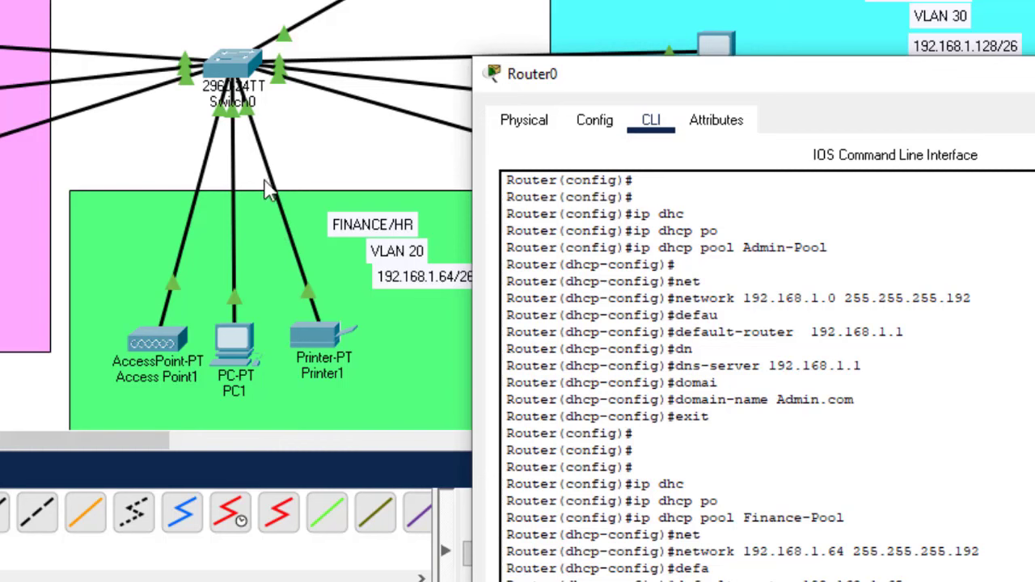
Step: Create a DHCP pool named CS.com on the router
{"action": "left_click_drag", "start_coordinate": [904, 81], "coordinate": [588, 194]}
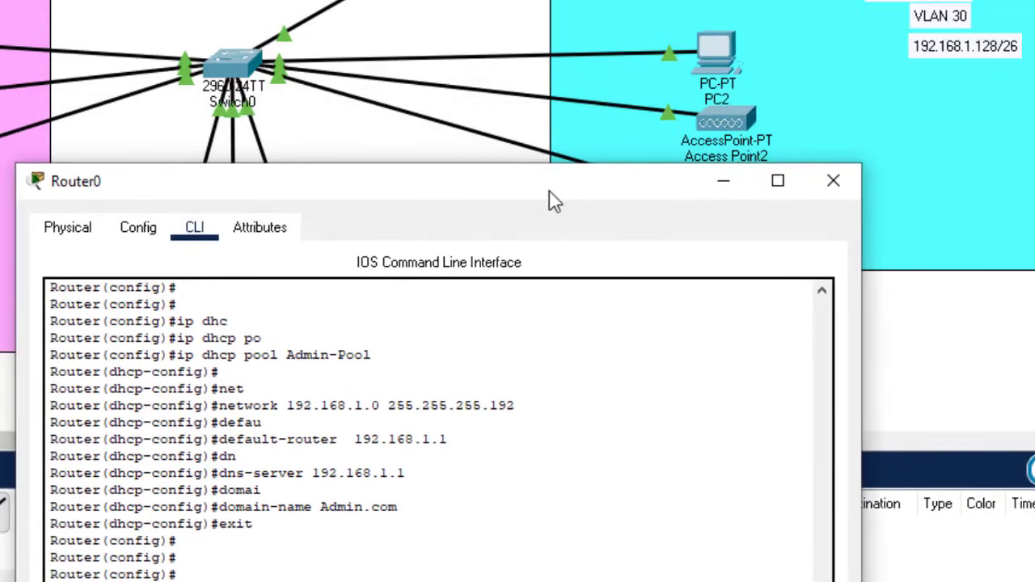
{"action": "left_click_drag", "start_coordinate": [553, 200], "coordinate": [564, 0]}
{"action": "key", "text": "Return"}
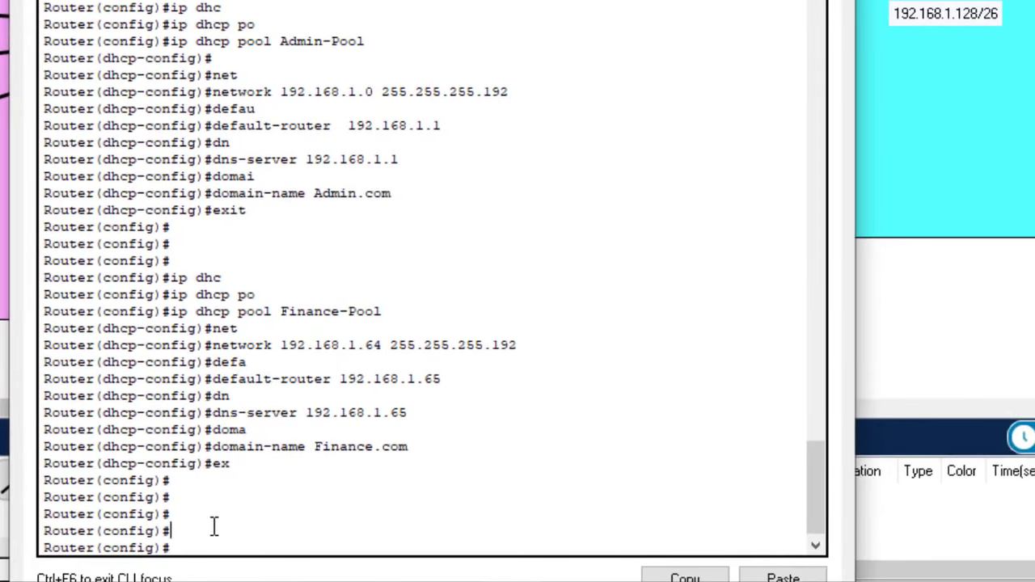
{"action": "type", "text": "ip dhvc"}
{"action": "key", "text": "BackSpace"}
{"action": "type", "text": "c"}
{"action": "key", "text": "Tab"}
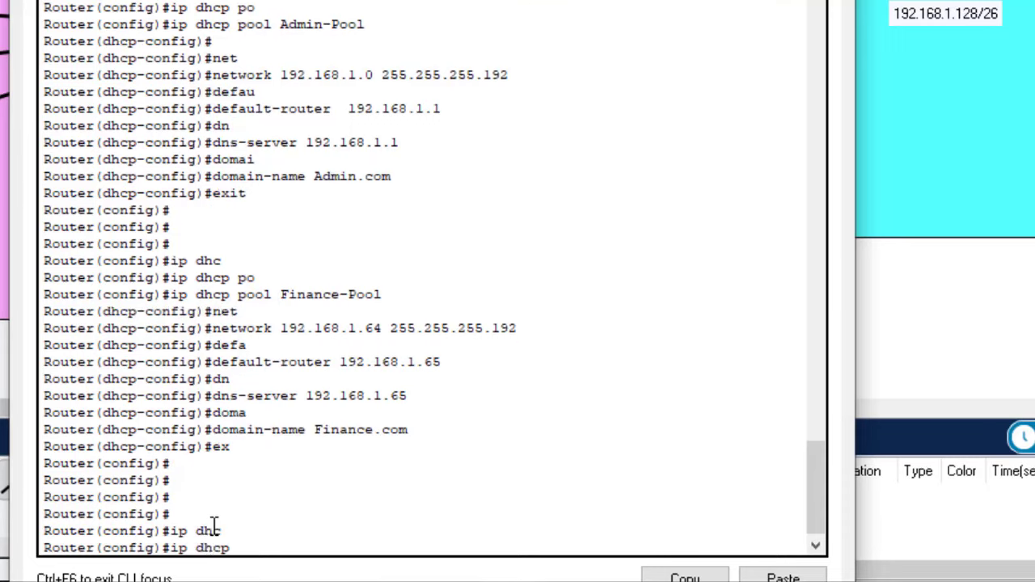
{"action": "type", "text": "p"}
{"action": "key", "text": "Tab"}
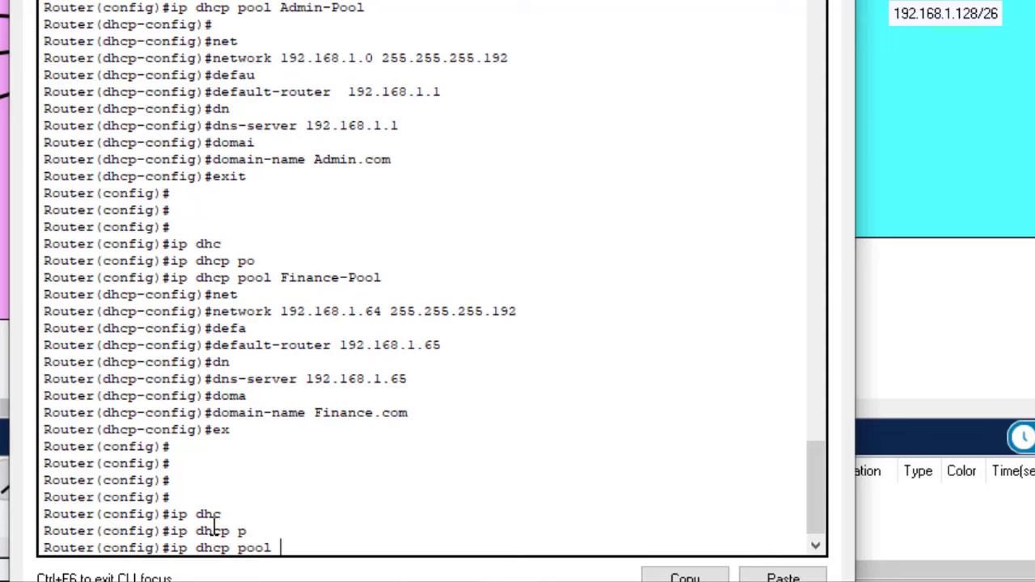
{"action": "type", "text": "CS.com"}
{"action": "key", "text": "Return"}
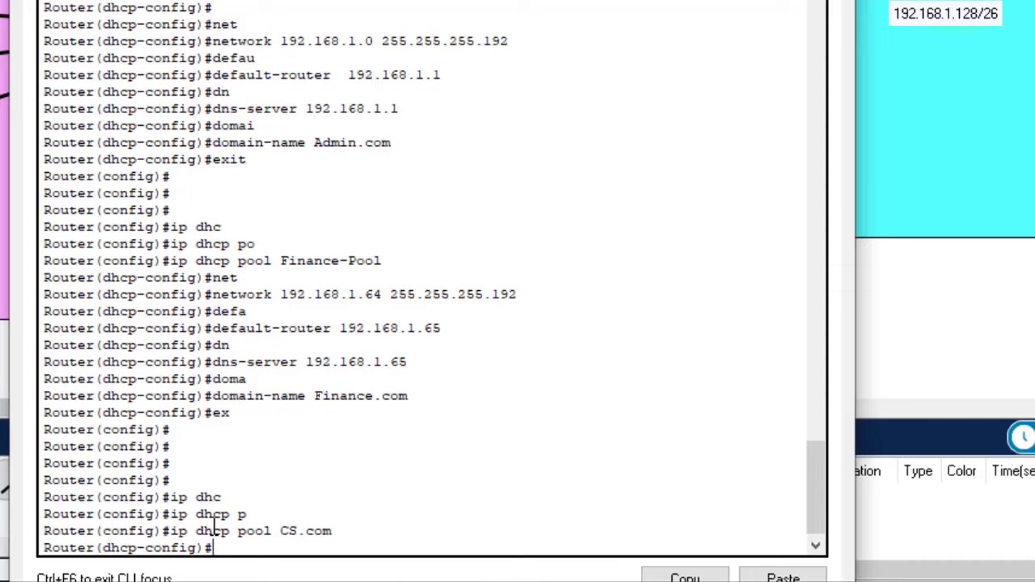
Step: Assign the CS.com pool the network 192.168.1.128 255.255.255.192
{"action": "type", "text": "net"}
{"action": "key", "text": "Tab"}
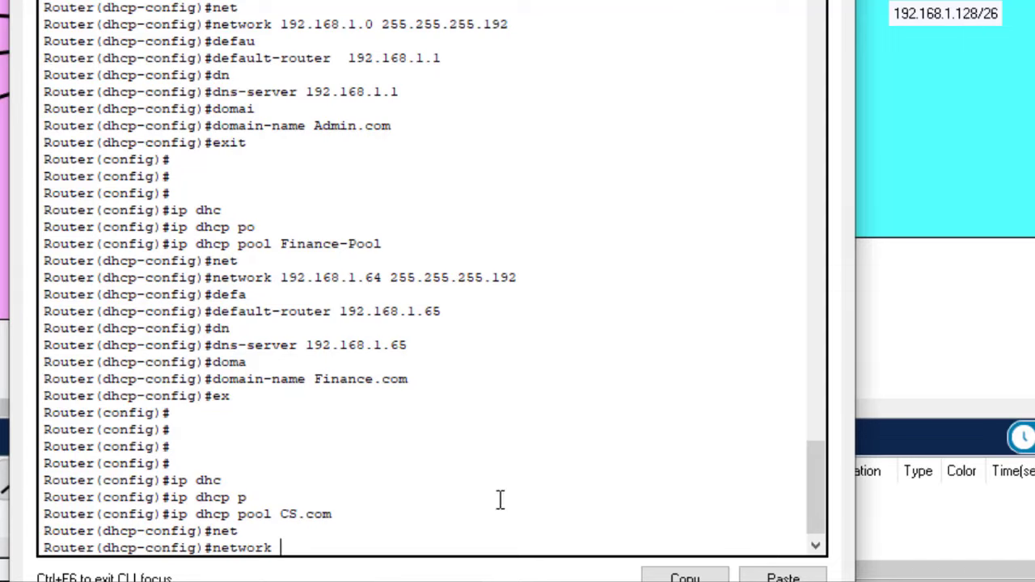
{"action": "type", "text": "192.168.1.126"}
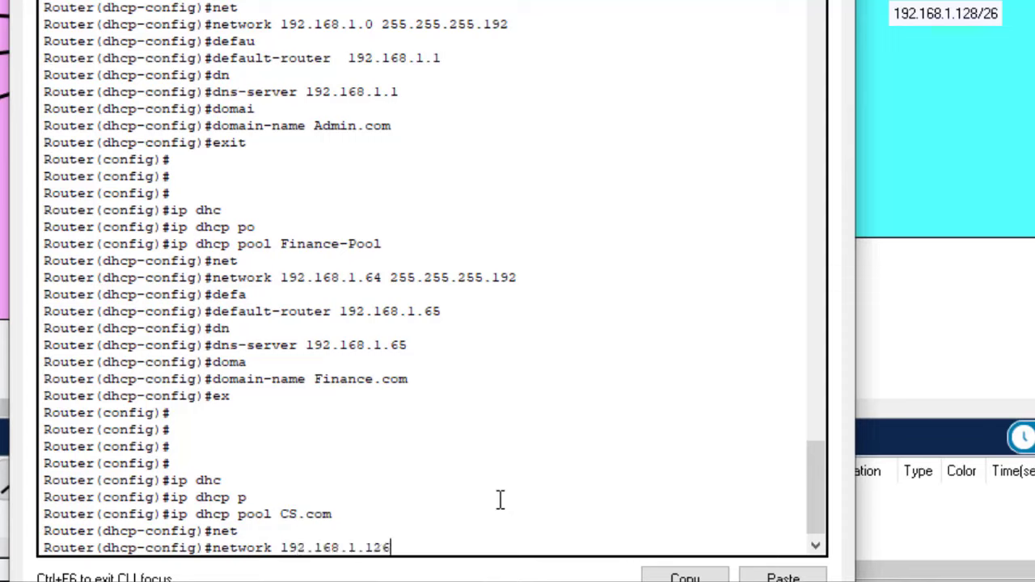
{"action": "key", "text": "BackSpace"}
{"action": "type", "text": "8 255.255.255.1"}
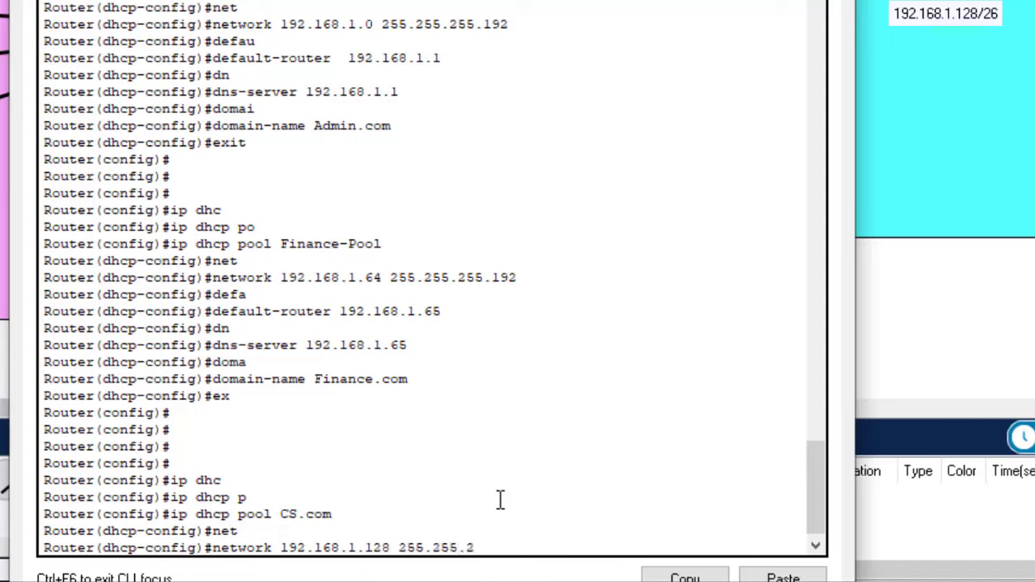
{"action": "type", "text": "92"}
{"action": "key", "text": "Return"}
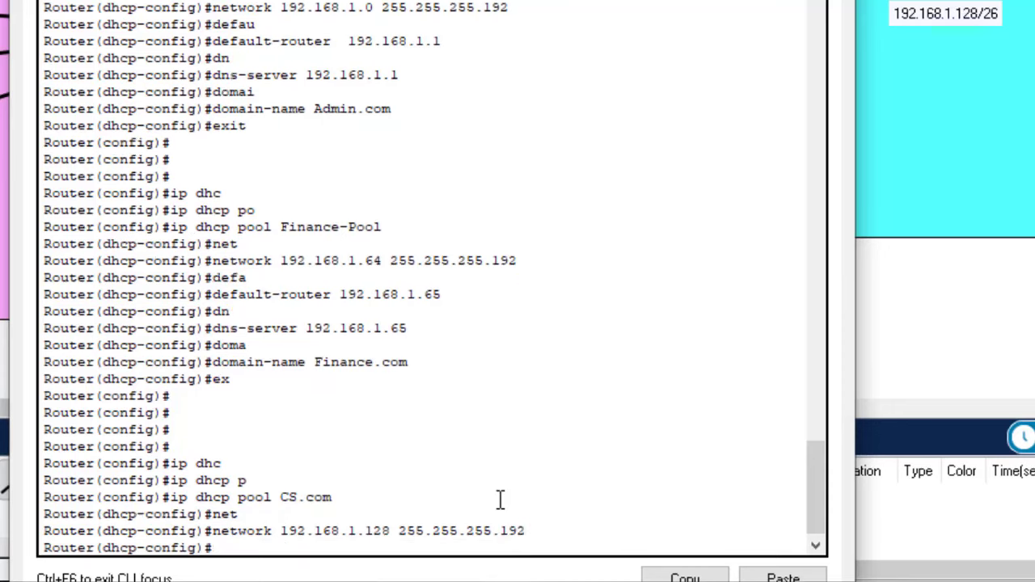
{"action": "type", "text": "defa"}
{"action": "key", "text": "Tab"}
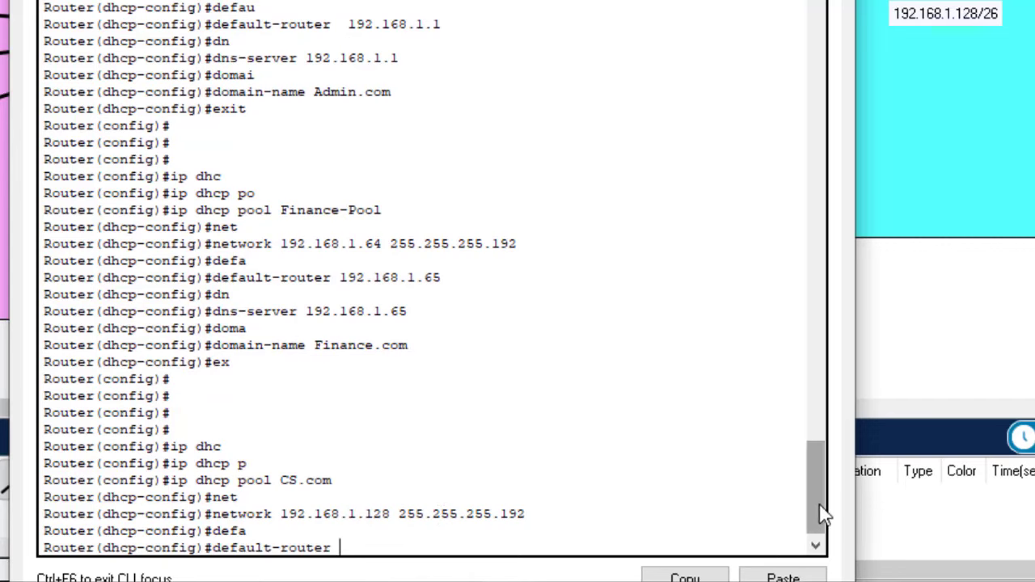
Step: Set the CS.com pool's default router and DNS server to 192.168.1.129
{"action": "left_click_drag", "start_coordinate": [819, 508], "coordinate": [813, 411]}
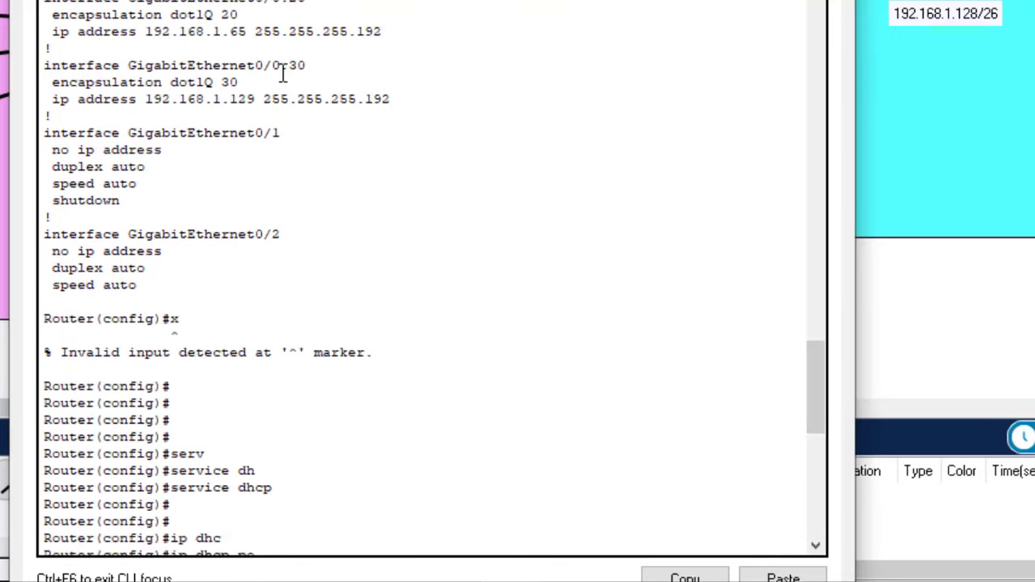
{"action": "left_click_drag", "start_coordinate": [273, 66], "coordinate": [315, 65]}
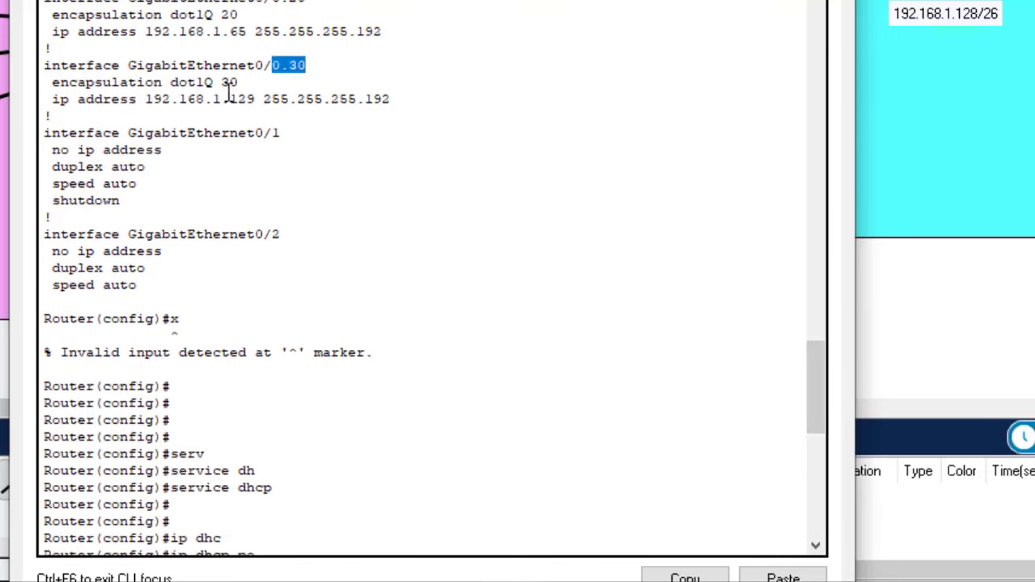
{"action": "left_click_drag", "start_coordinate": [819, 382], "coordinate": [363, 538]}
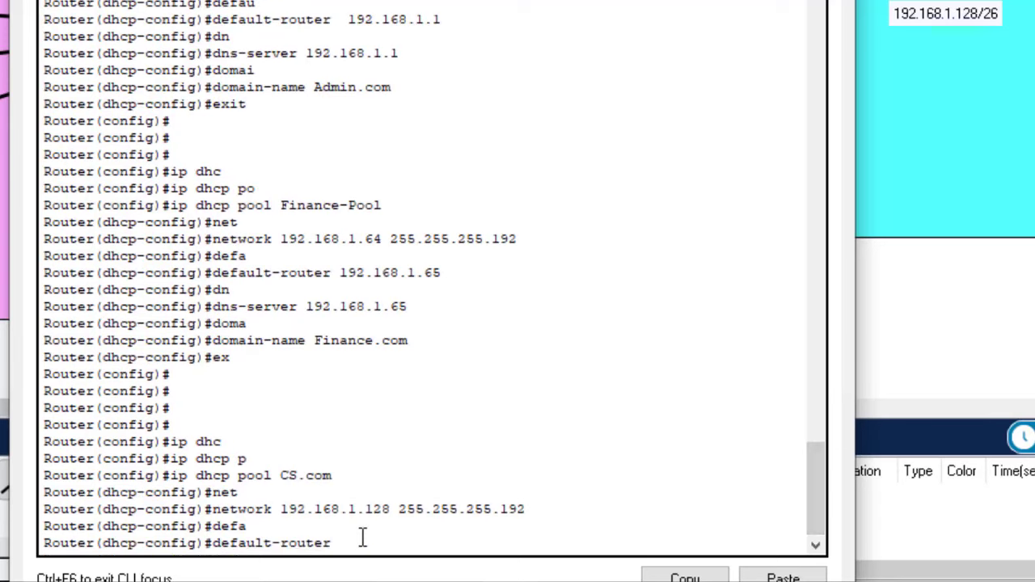
{"action": "type", "text": "92.168.1.129"}
{"action": "key", "text": "Return"}
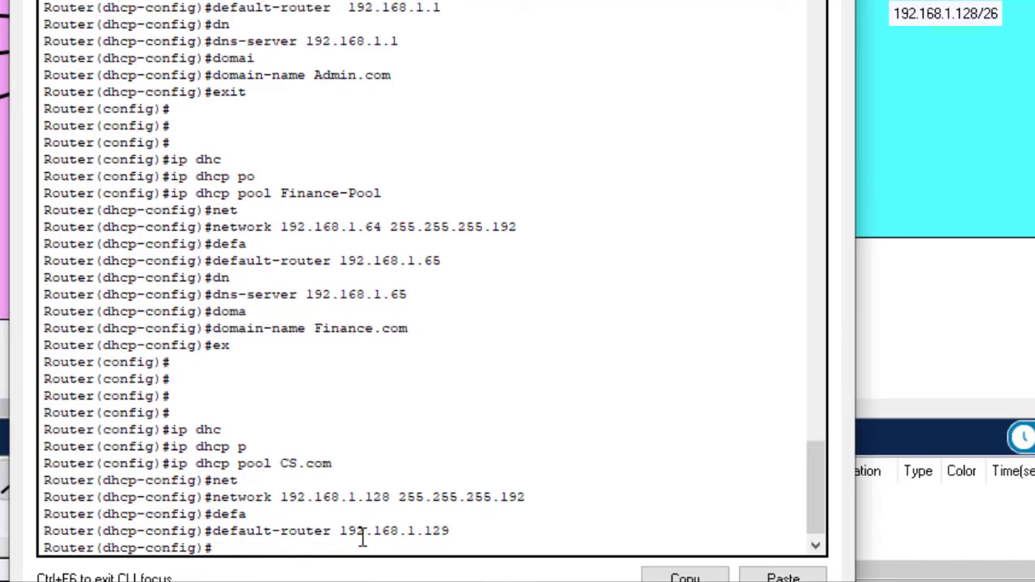
{"action": "type", "text": "dn"}
{"action": "key", "text": "Tab"}
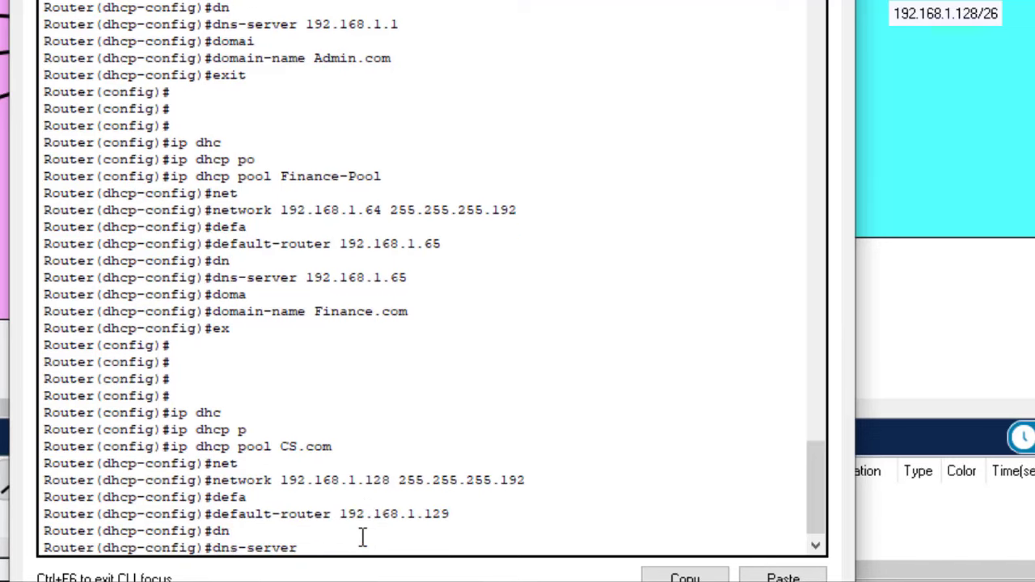
{"action": "type", "text": "192.168.1.129"}
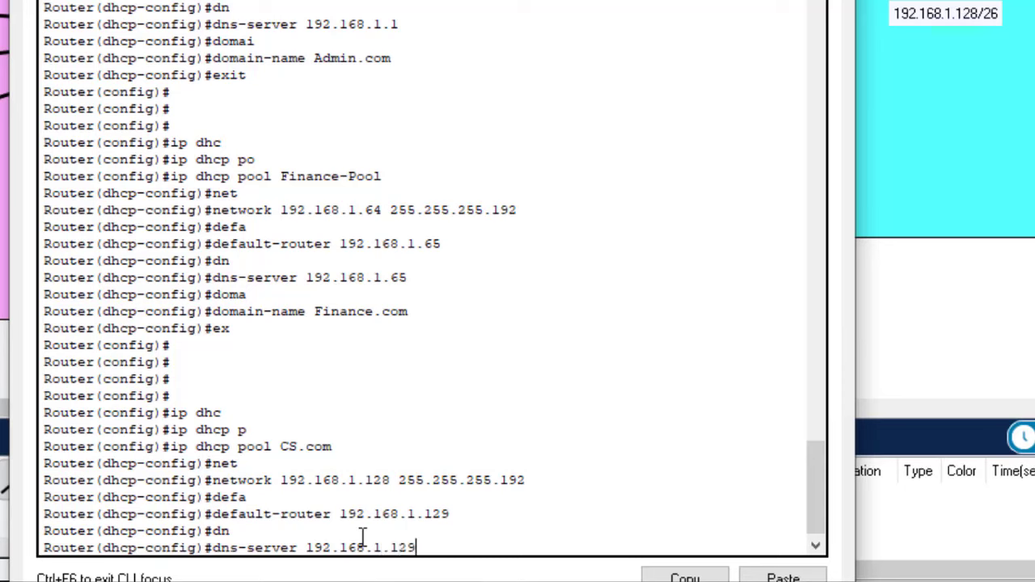
{"action": "key", "text": "Return"}
Step: Set domain name CS.com, exit the pool, and save the configuration with 'do wr'
{"action": "type", "text": "dom"}
{"action": "key", "text": "Tab"}
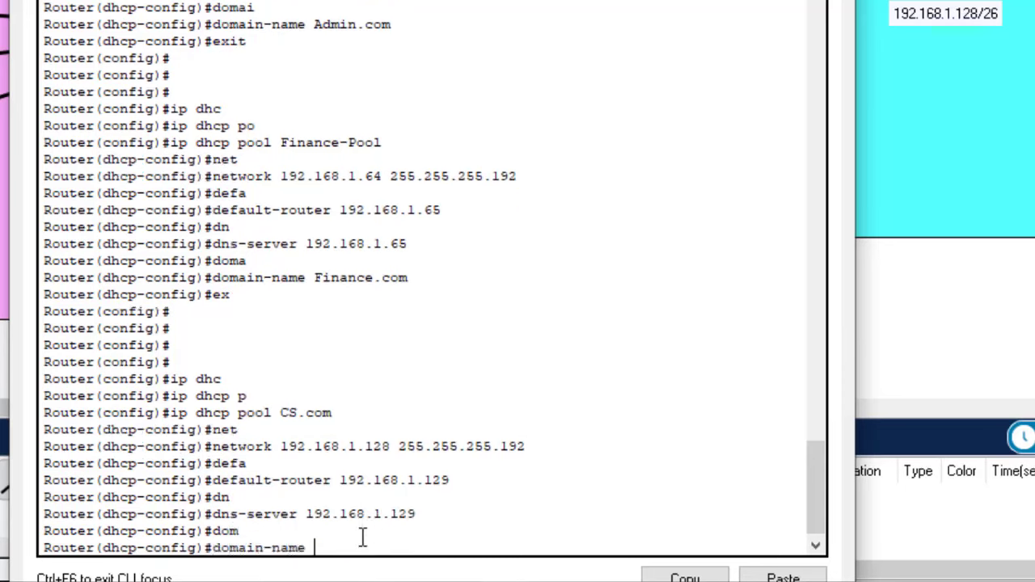
{"action": "type", "text": "CS.com"}
{"action": "key", "text": "Return"}
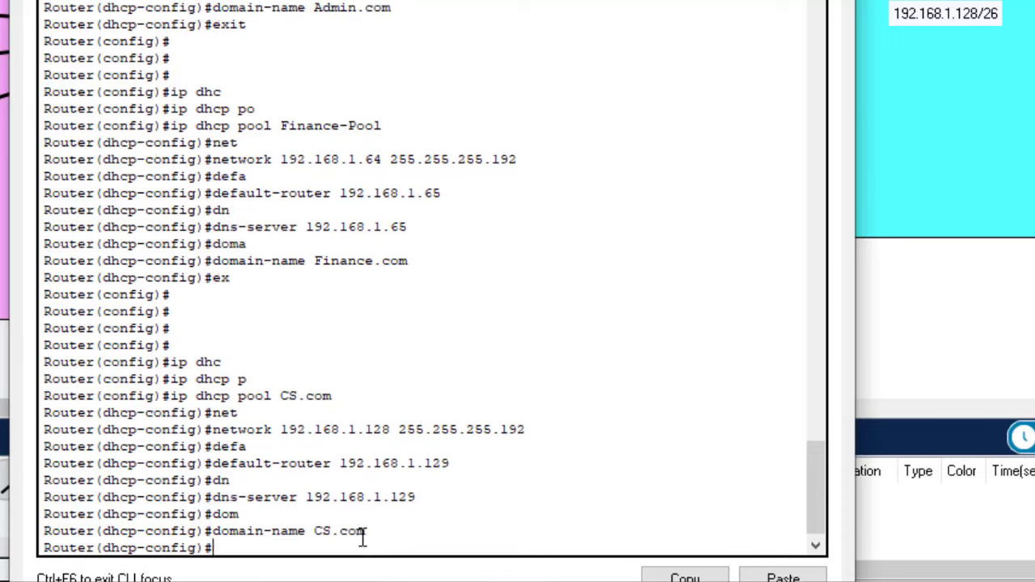
{"action": "type", "text": "ex"}
{"action": "key", "text": "Return"}
{"action": "type", "text": "do wr"}
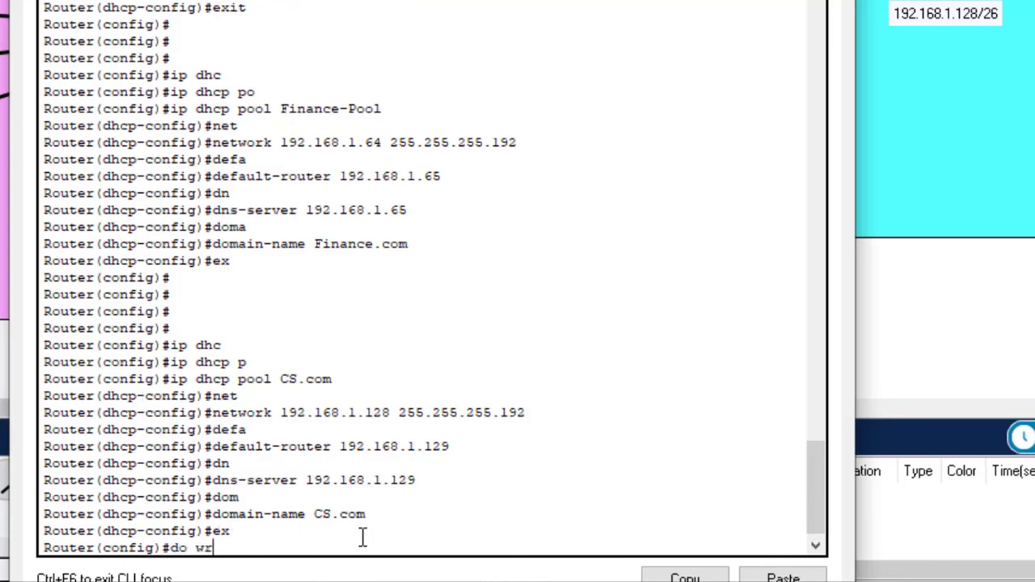
{"action": "key", "text": "Return"}
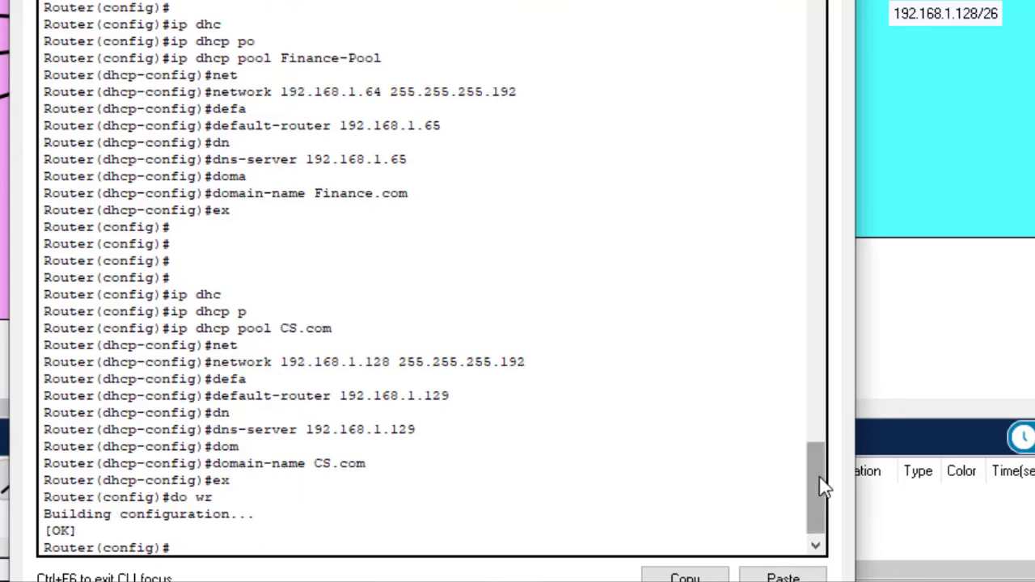
{"action": "scroll", "coordinate": [838, 508], "scroll_direction": "up", "scroll_amount": 2}
{"action": "scroll", "coordinate": [838, 508], "scroll_direction": "down", "scroll_amount": 2}
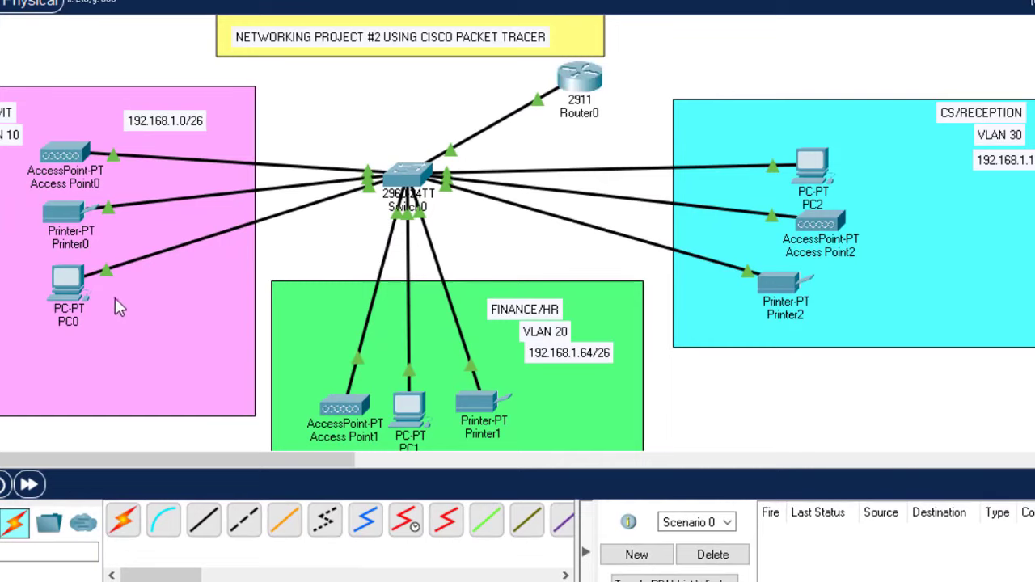
Step: Switch PC0's IP configuration to DHCP
{"action": "left_click", "coordinate": [67, 279]}
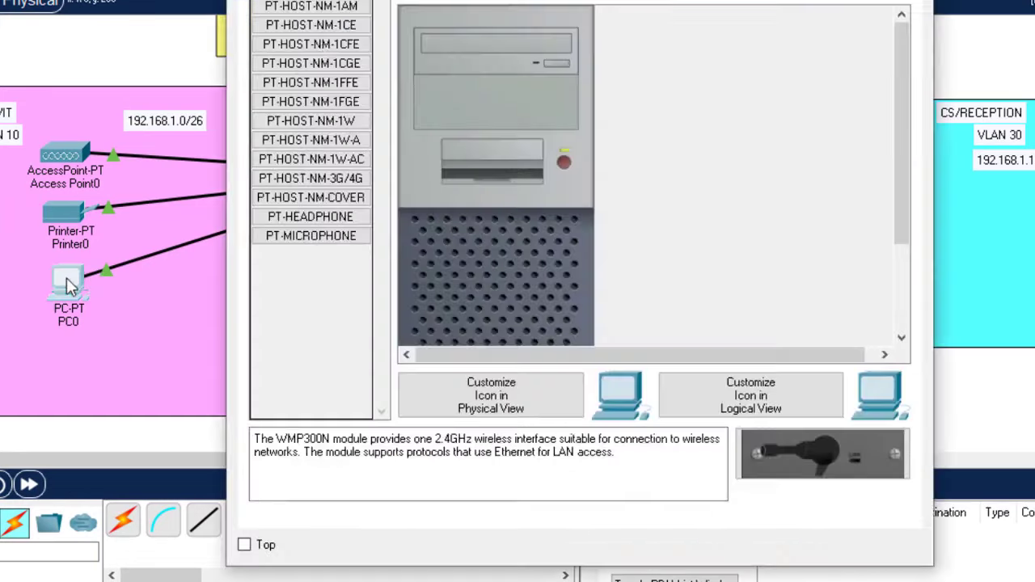
{"action": "left_click", "coordinate": [330, 2]}
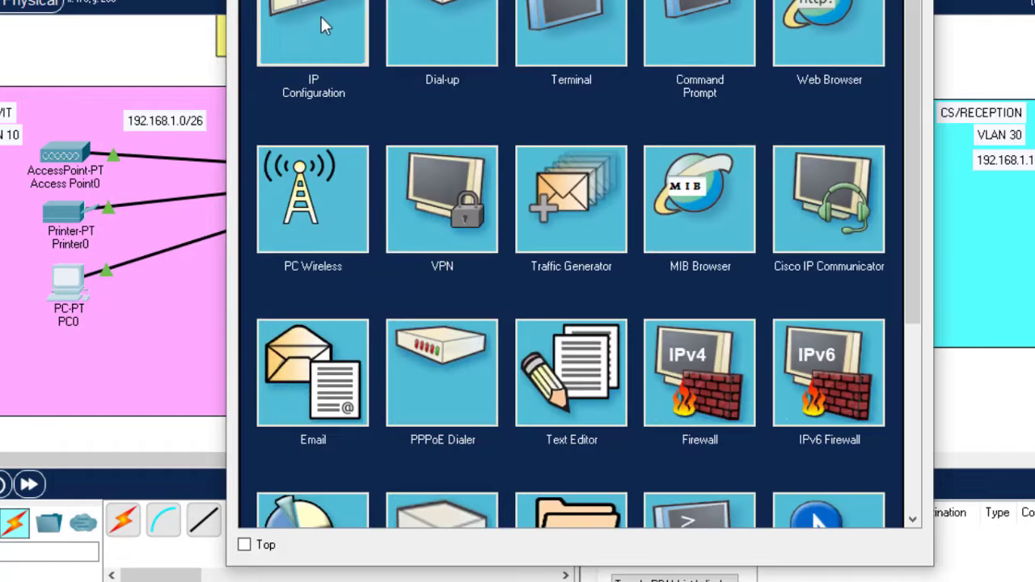
{"action": "left_click", "coordinate": [321, 16]}
{"action": "left_click", "coordinate": [292, 59]}
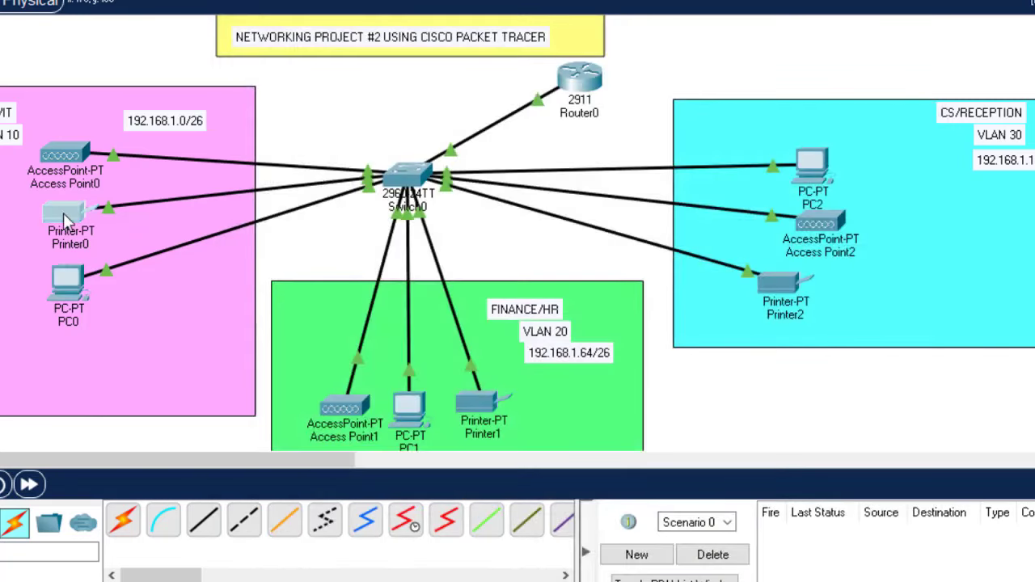
Step: Switch Printer0's FastEthernet0 to DHCP, obtaining 192.168.1.3 / 255.255.255.192
{"action": "left_click", "coordinate": [63, 213]}
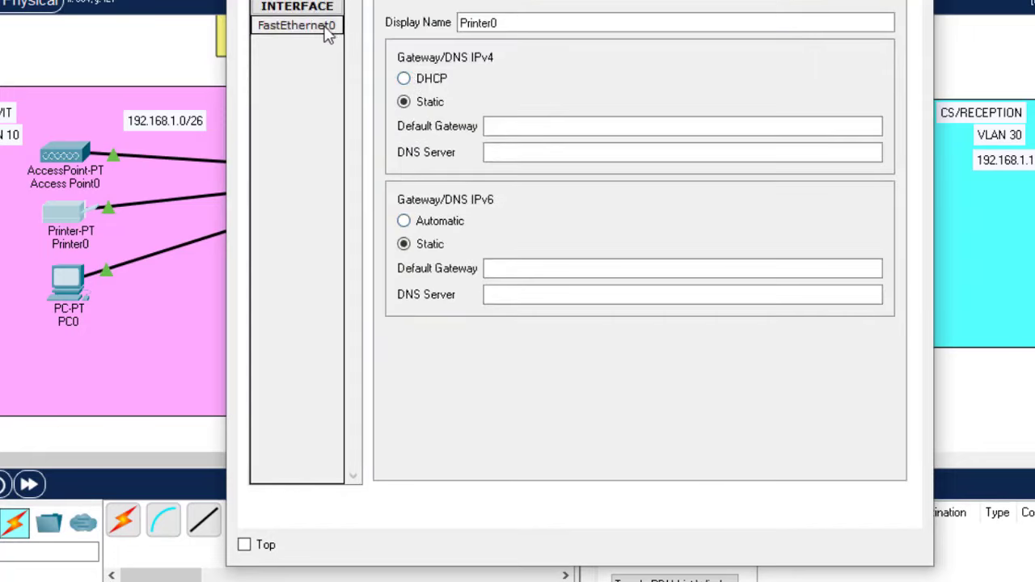
{"action": "left_click", "coordinate": [327, 29]}
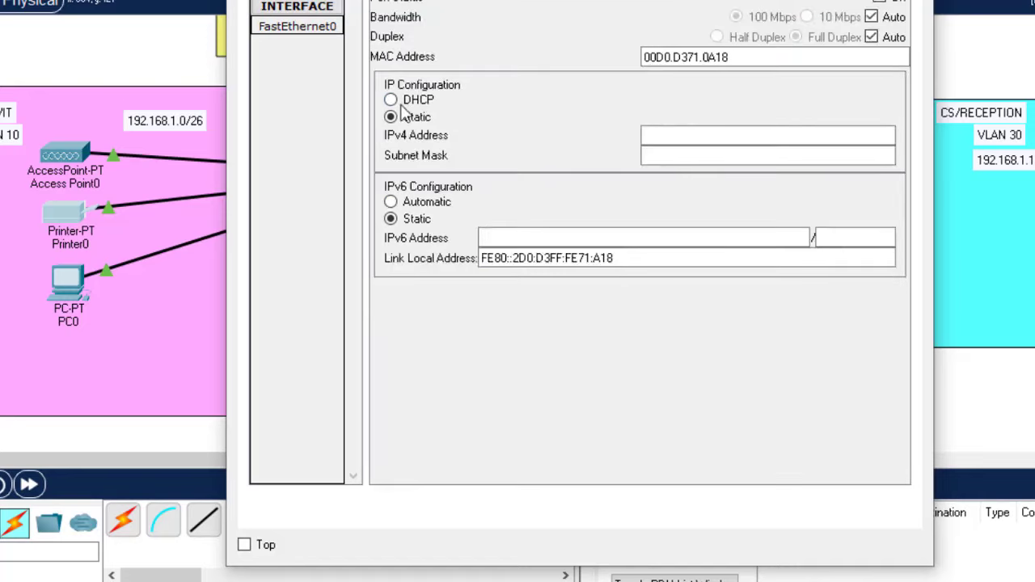
{"action": "left_click", "coordinate": [394, 101]}
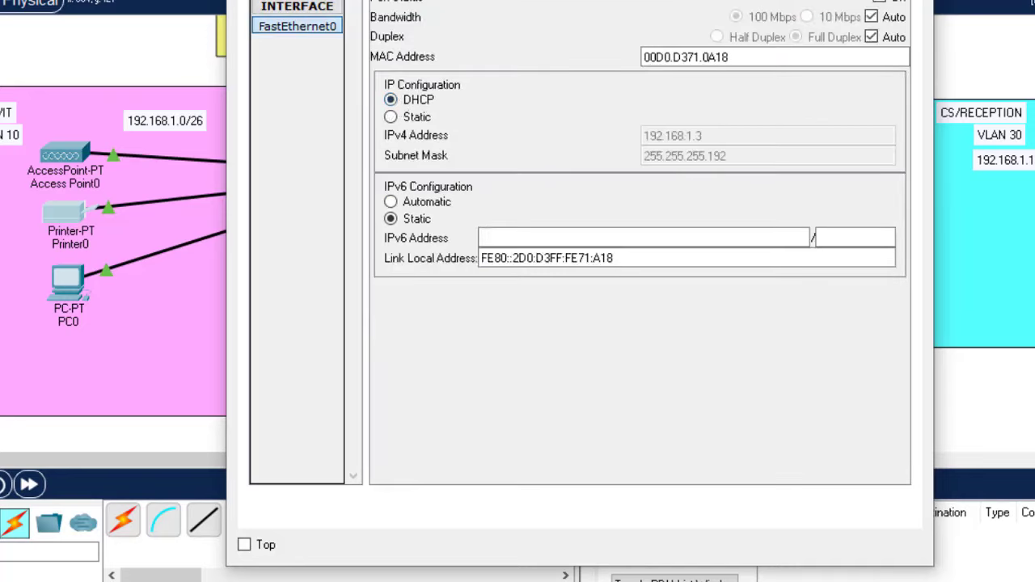
{"action": "key", "text": "alt+F4"}
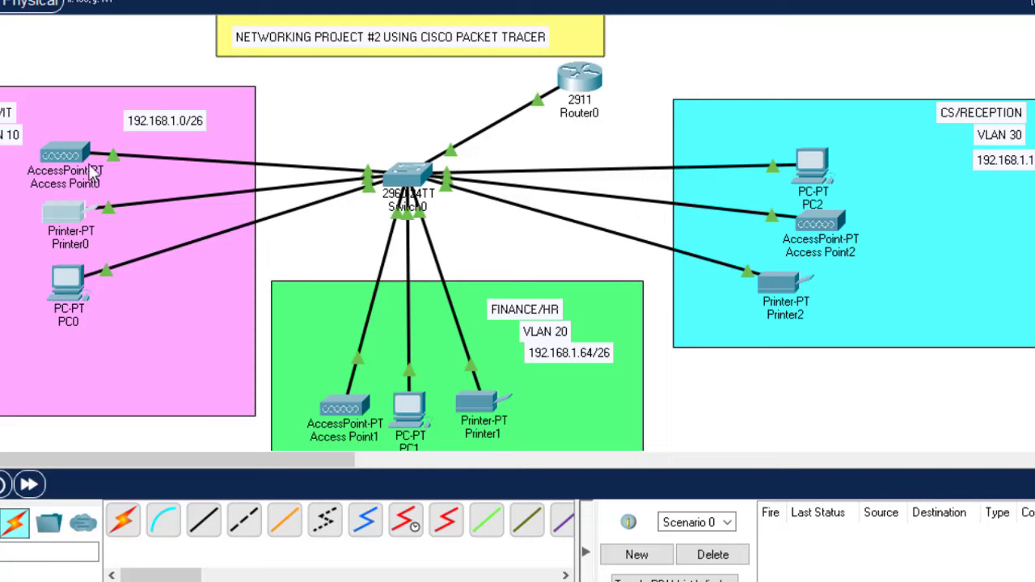
Step: Switch PC1's IP configuration to DHCP, receiving 192.168.1.66/26
{"action": "left_click", "coordinate": [0, 522]}
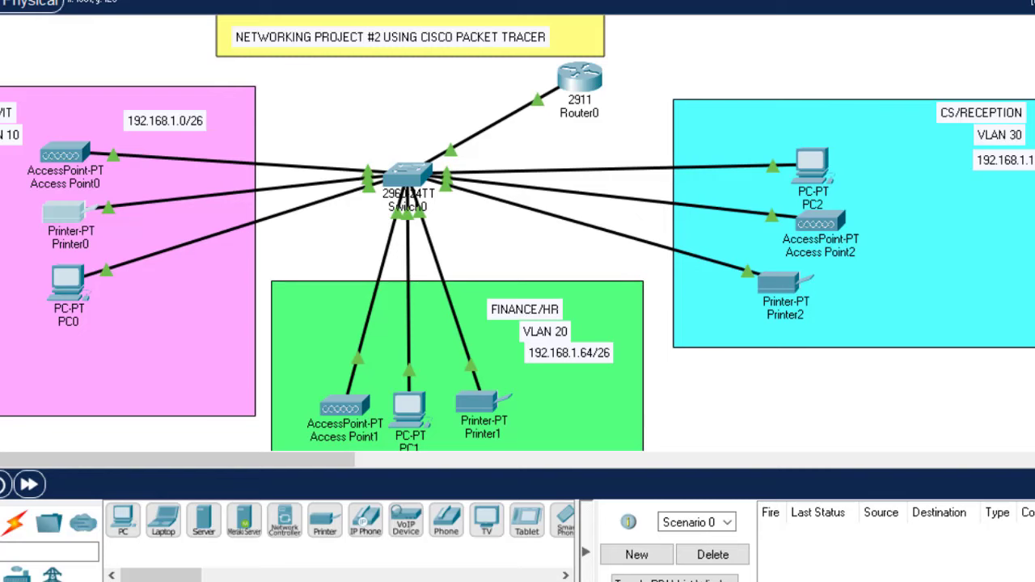
{"action": "scroll", "coordinate": [517, 235], "scroll_direction": "down", "scroll_amount": 2}
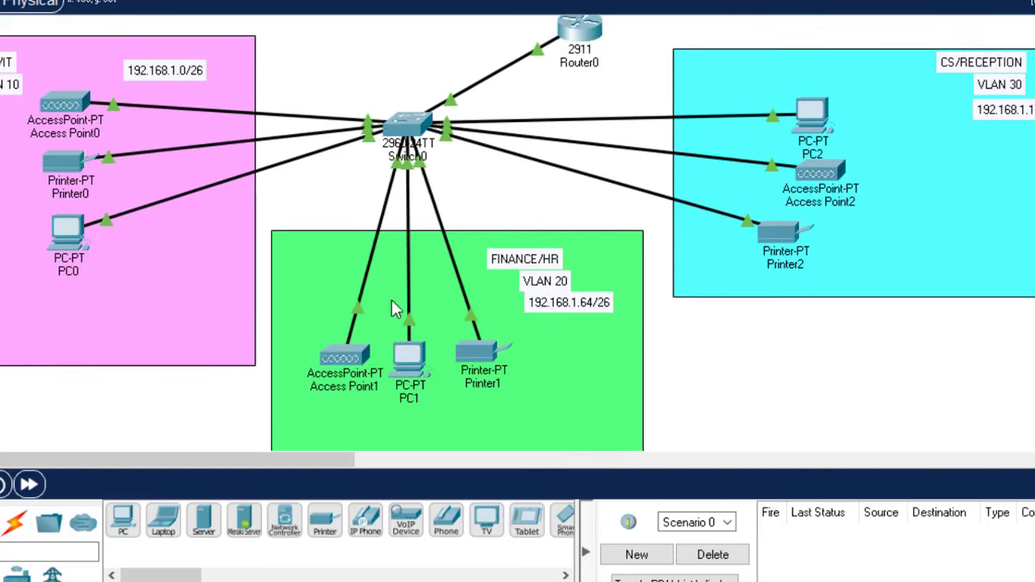
{"action": "left_click", "coordinate": [411, 358]}
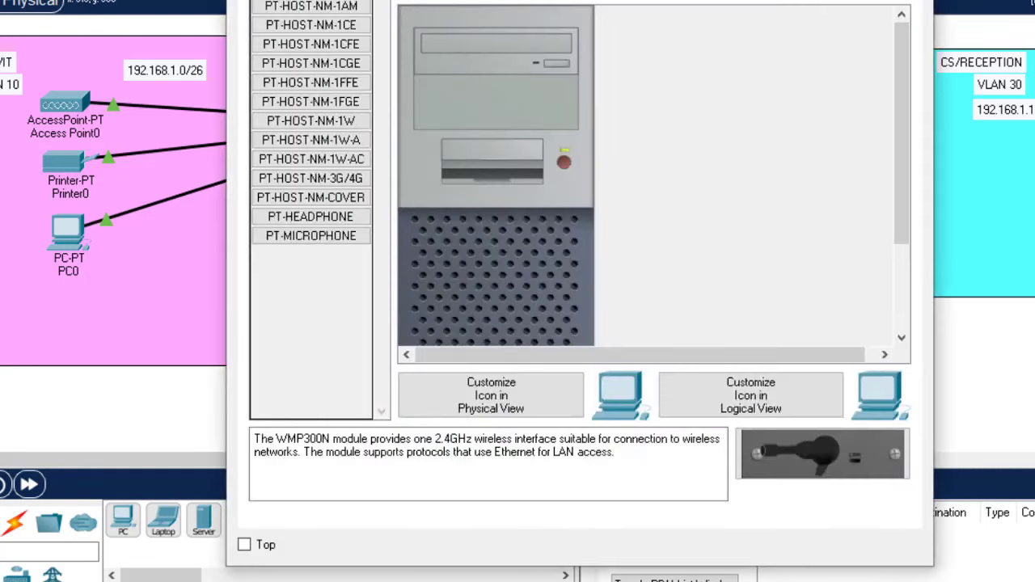
{"action": "left_click", "coordinate": [323, 1]}
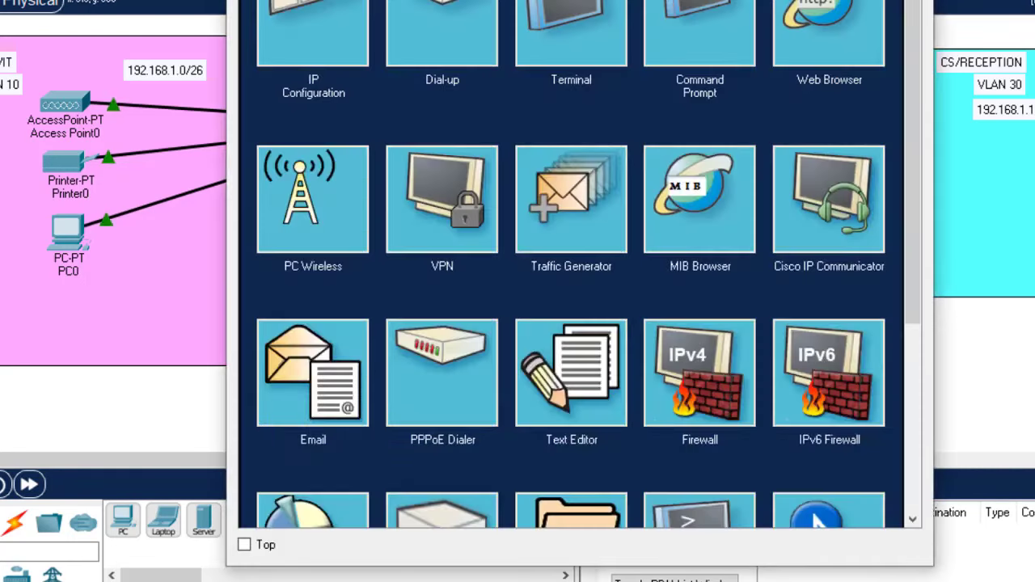
{"action": "left_click", "coordinate": [293, 41]}
{"action": "left_click", "coordinate": [265, 43]}
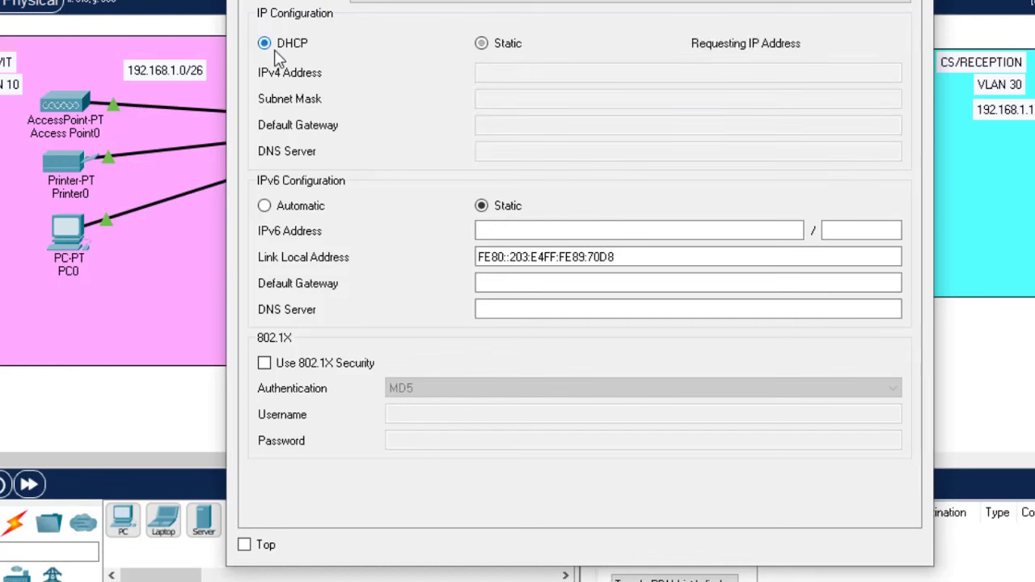
{"action": "left_click", "coordinate": [916, 1]}
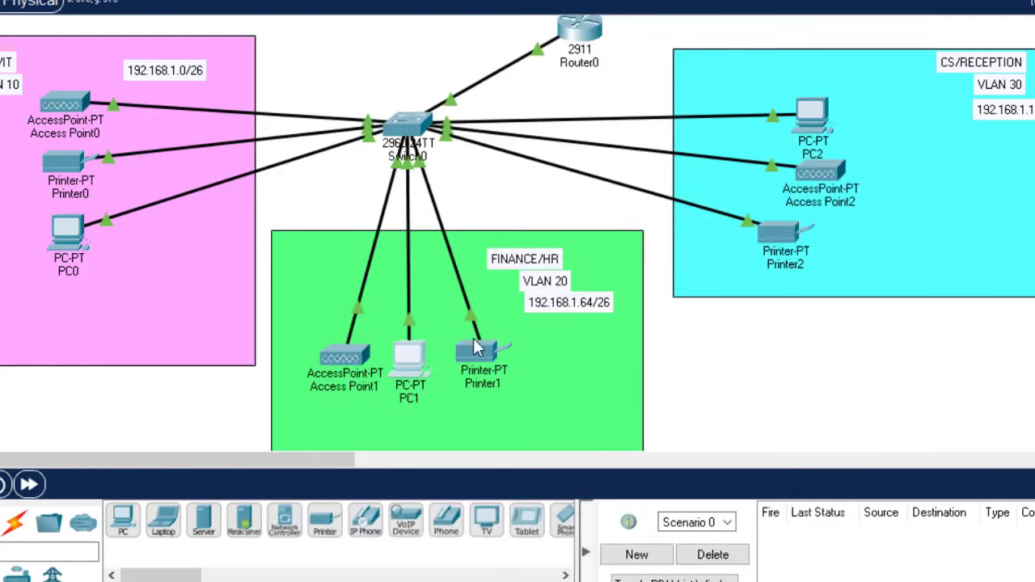
Step: Switch Printer1's FastEthernet0 to DHCP
{"action": "left_click", "coordinate": [409, 355]}
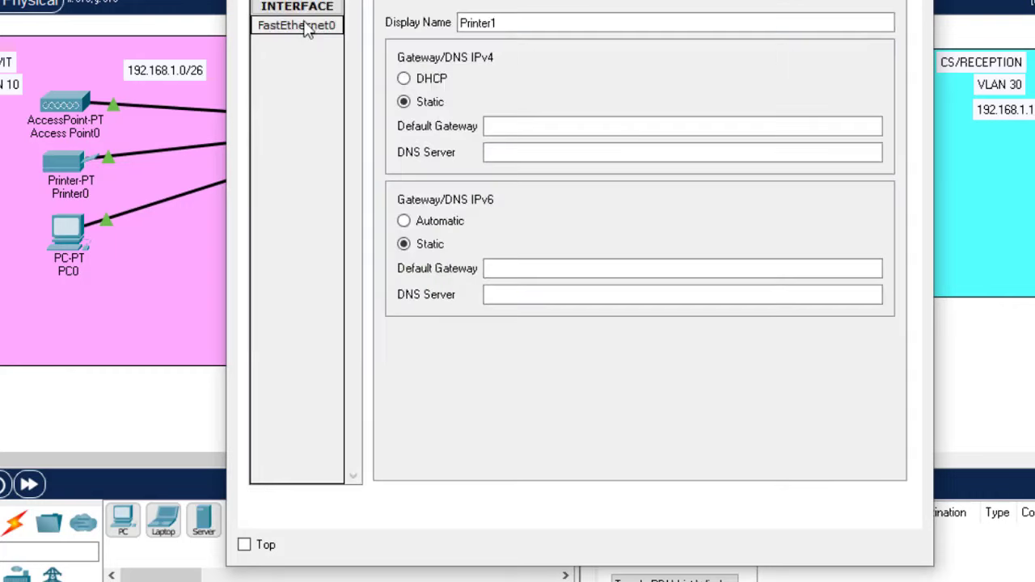
{"action": "left_click", "coordinate": [296, 25]}
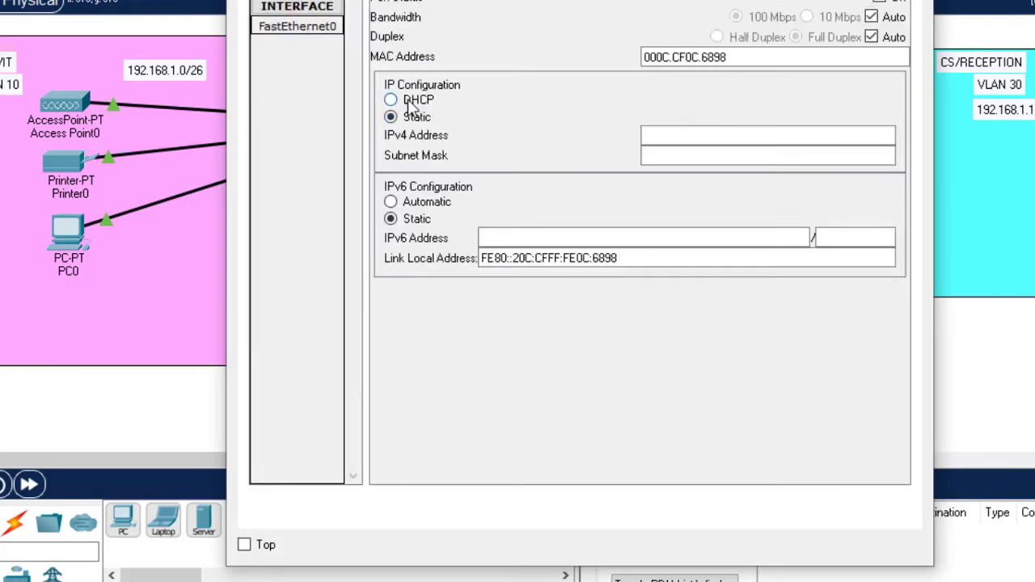
{"action": "left_click", "coordinate": [408, 100]}
{"action": "key", "text": "alt+F4"}
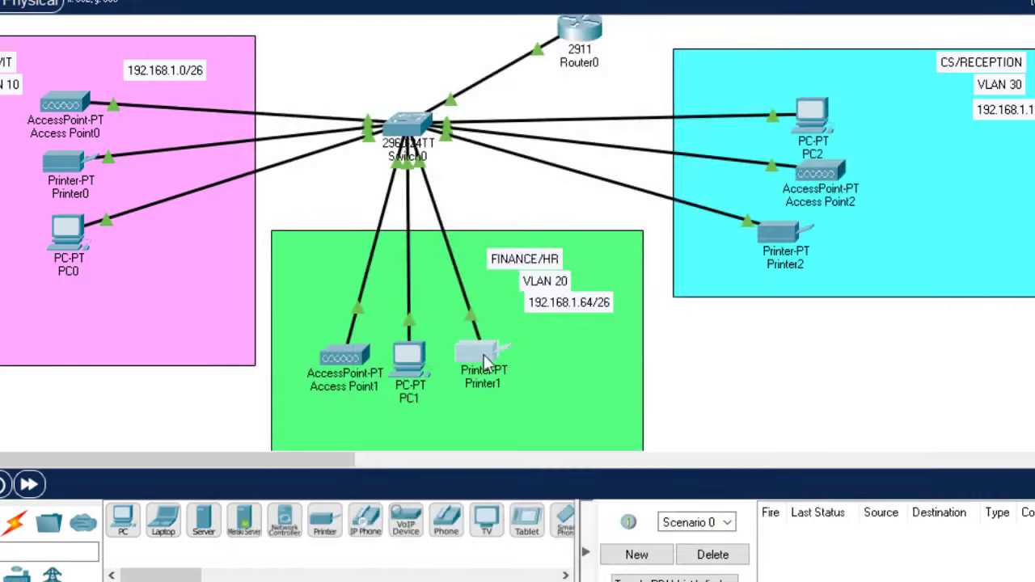
{"action": "mouse_move", "coordinate": [414, 368]}
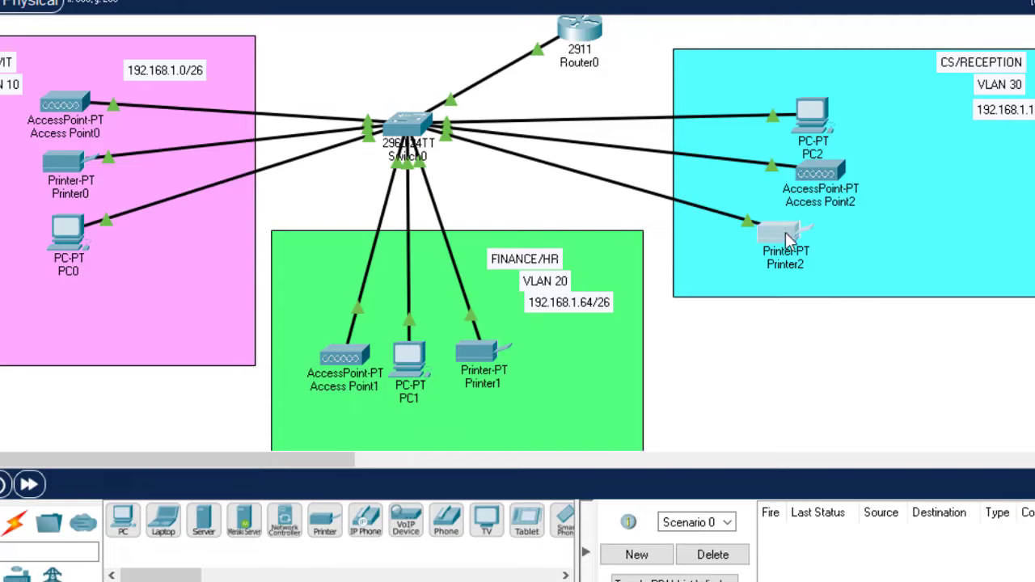
Step: Set Printer2 to get its gateway, DNS and FastEthernet0 address by DHCP
{"action": "left_click", "coordinate": [785, 233]}
{"action": "left_click", "coordinate": [299, 1]}
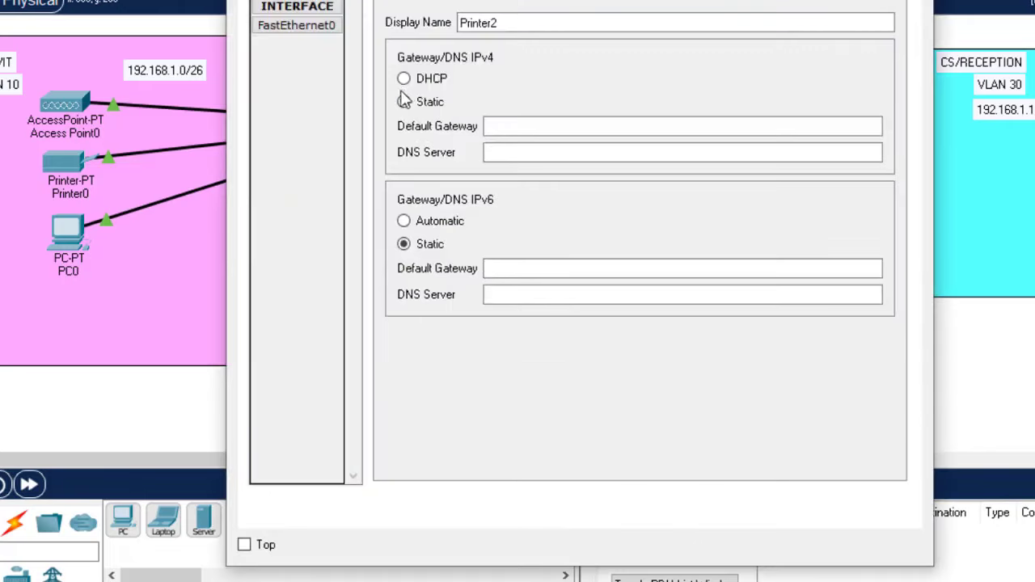
{"action": "left_click", "coordinate": [404, 79]}
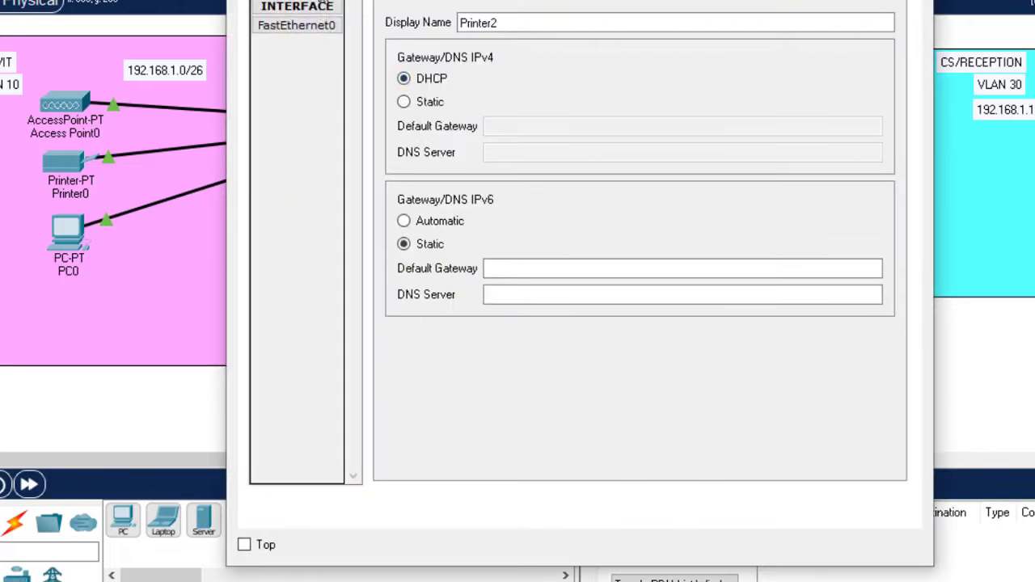
{"action": "left_click", "coordinate": [321, 26]}
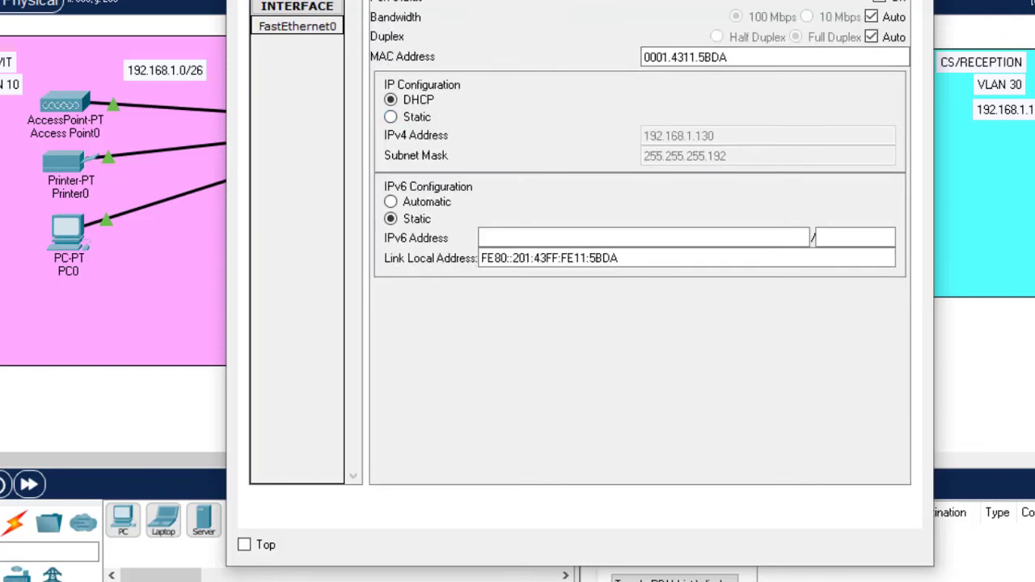
{"action": "left_click", "coordinate": [921, 1]}
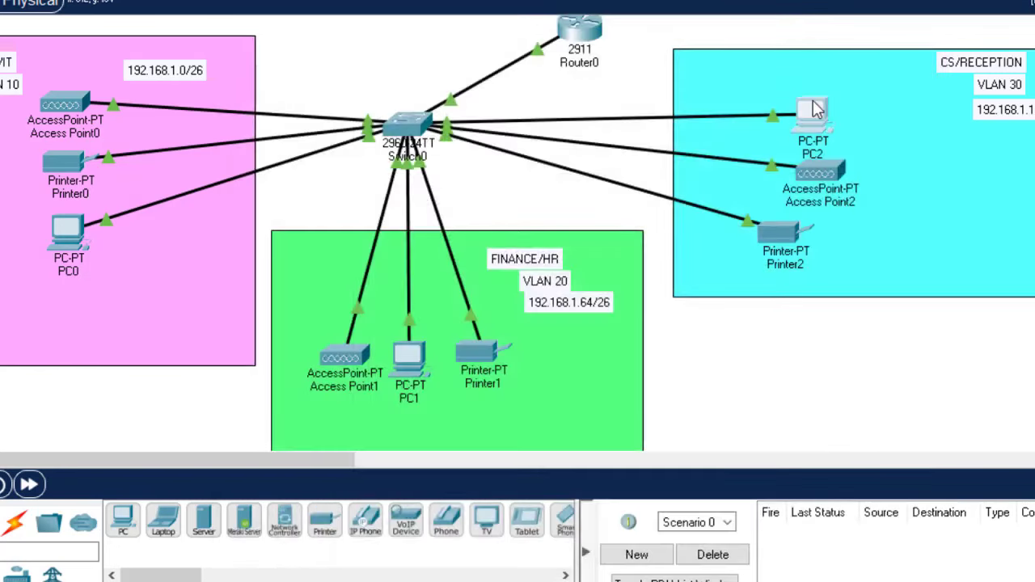
Step: Switch PC2 to DHCP, obtaining 192.168.1.131/255.255.255.192 with gateway 192.168.1.129
{"action": "left_click", "coordinate": [813, 111]}
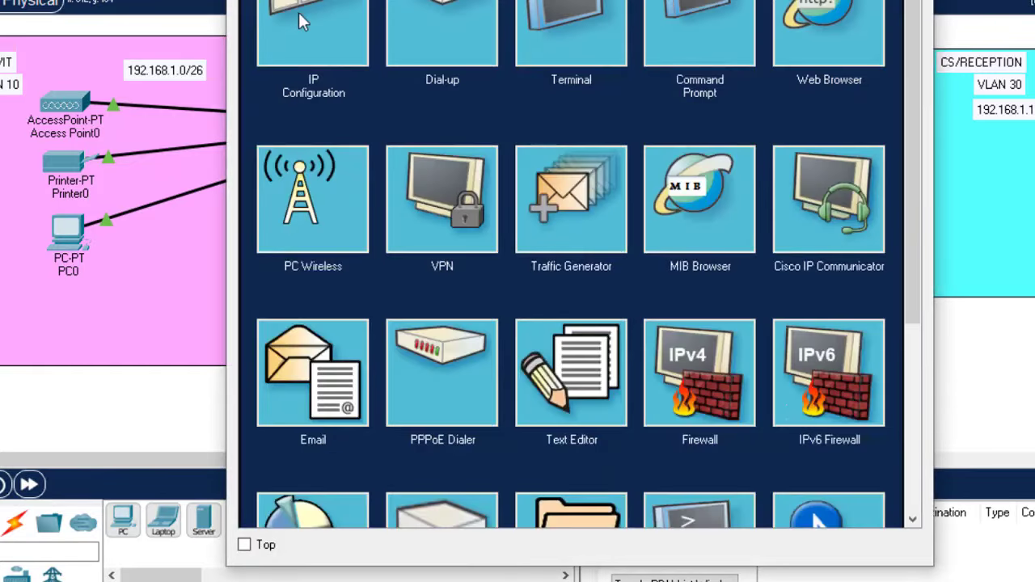
{"action": "left_click", "coordinate": [298, 20]}
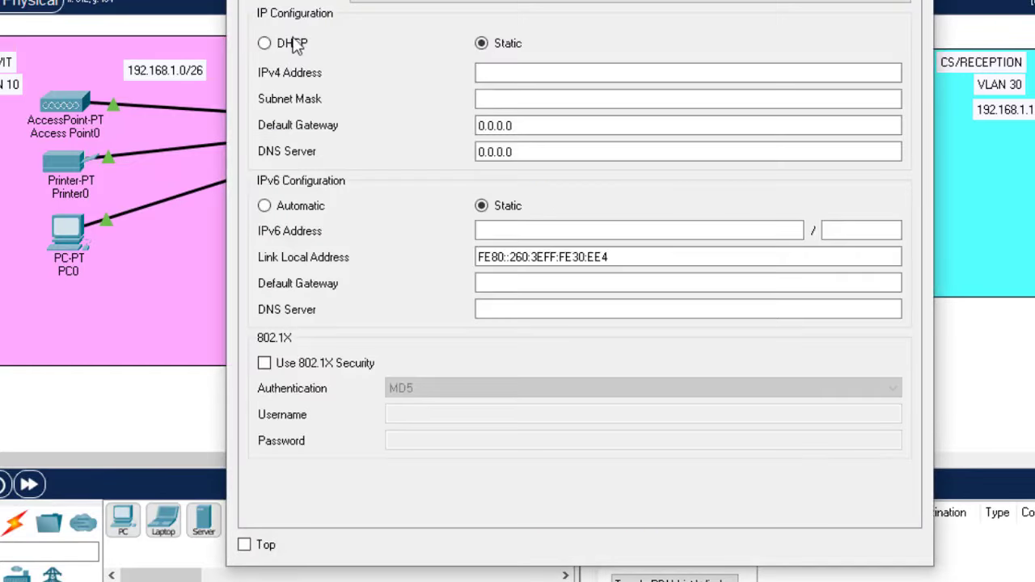
{"action": "left_click", "coordinate": [294, 44]}
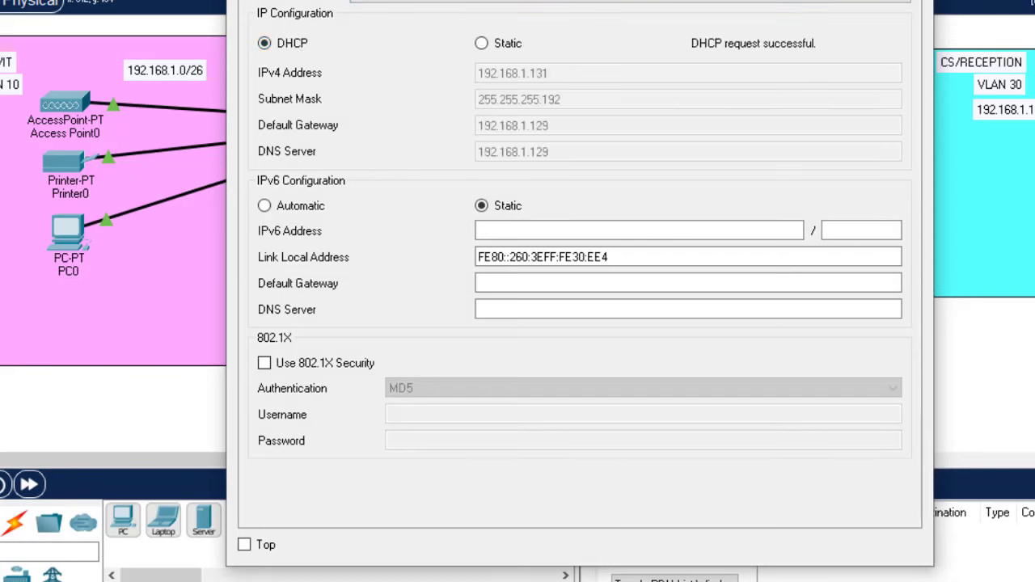
{"action": "left_click", "coordinate": [921, 2]}
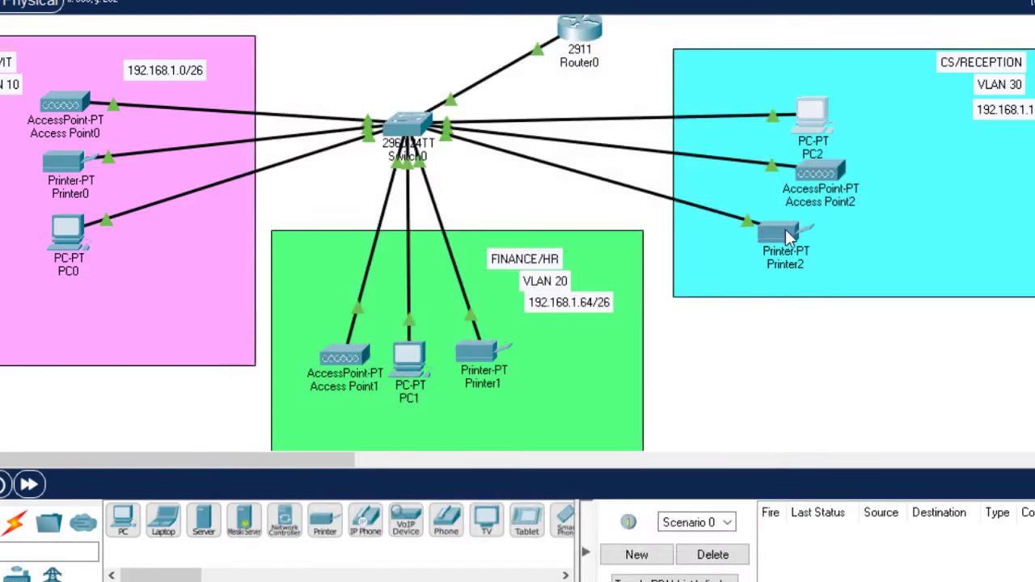
{"action": "mouse_move", "coordinate": [785, 228]}
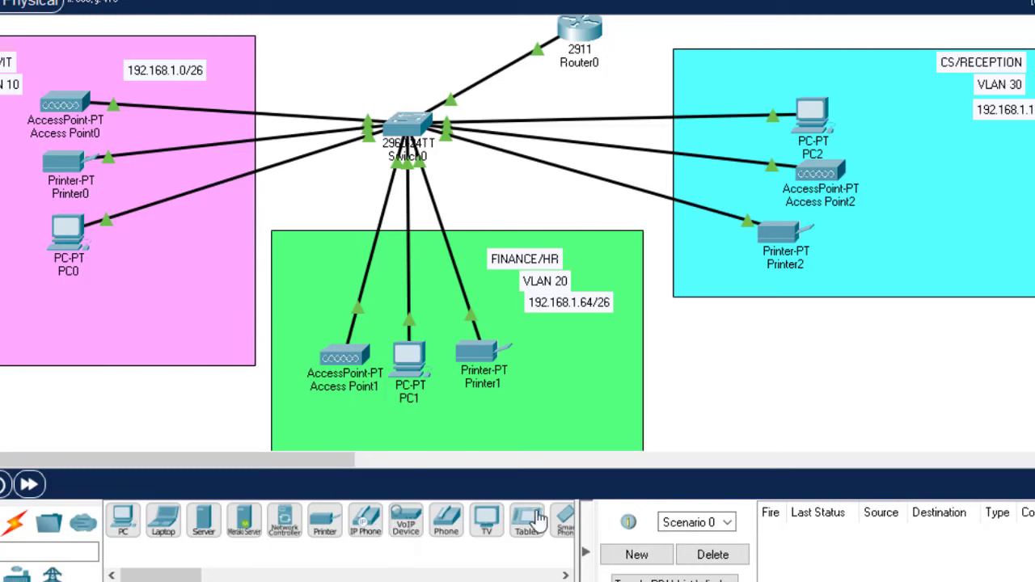
Step: Place a smartphone and laptop in ADMIN/IT, a laptop and smartphone in FINANCE/HR, and a laptop in CS/RECEPTION
{"action": "left_click", "coordinate": [564, 519]}
{"action": "left_click", "coordinate": [0, 296]}
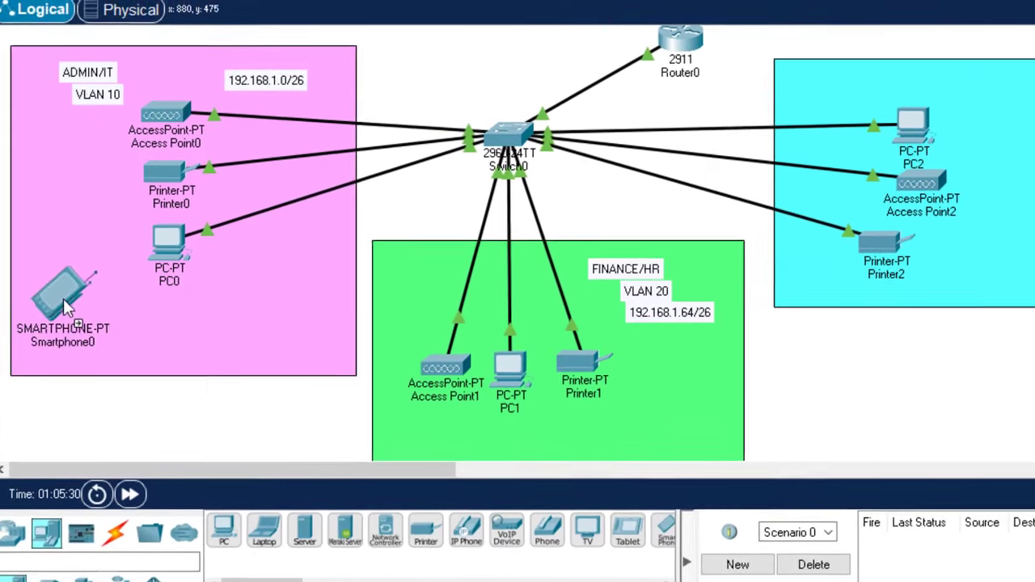
{"action": "left_click", "coordinate": [281, 538]}
{"action": "left_click", "coordinate": [49, 239]}
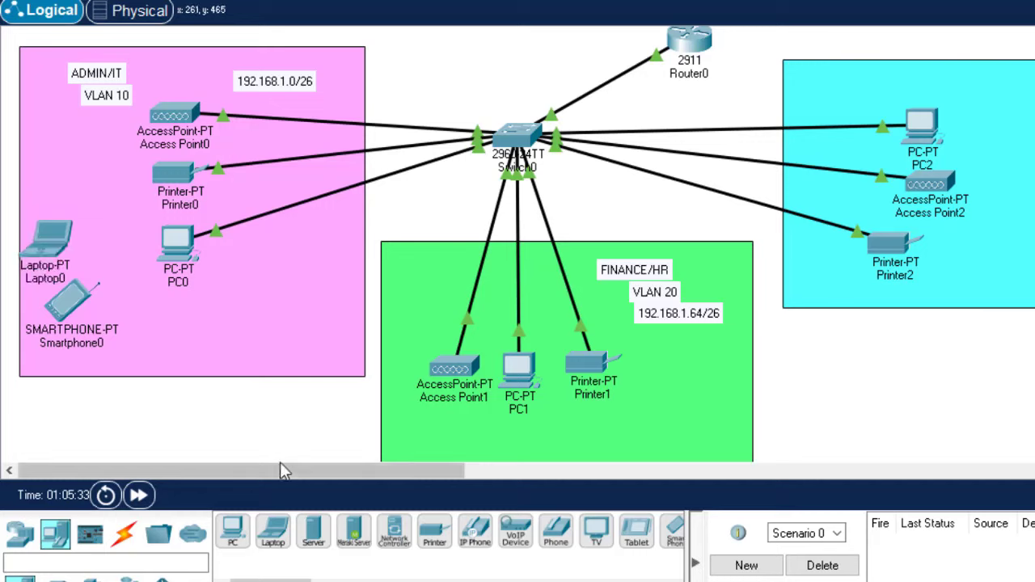
{"action": "left_click", "coordinate": [279, 538]}
{"action": "left_click", "coordinate": [728, 433]}
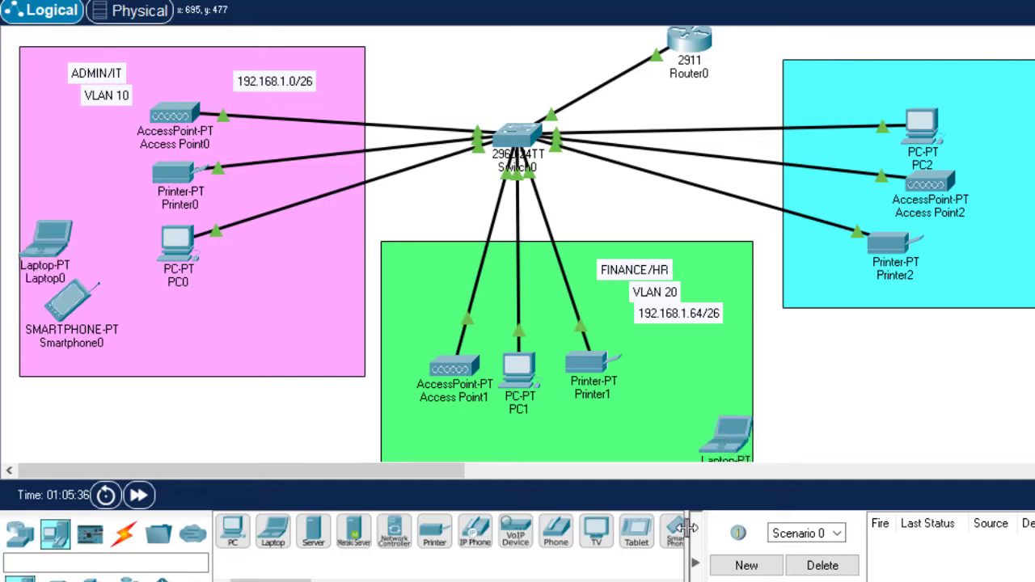
{"action": "left_click", "coordinate": [675, 530]}
{"action": "left_click", "coordinate": [659, 431]}
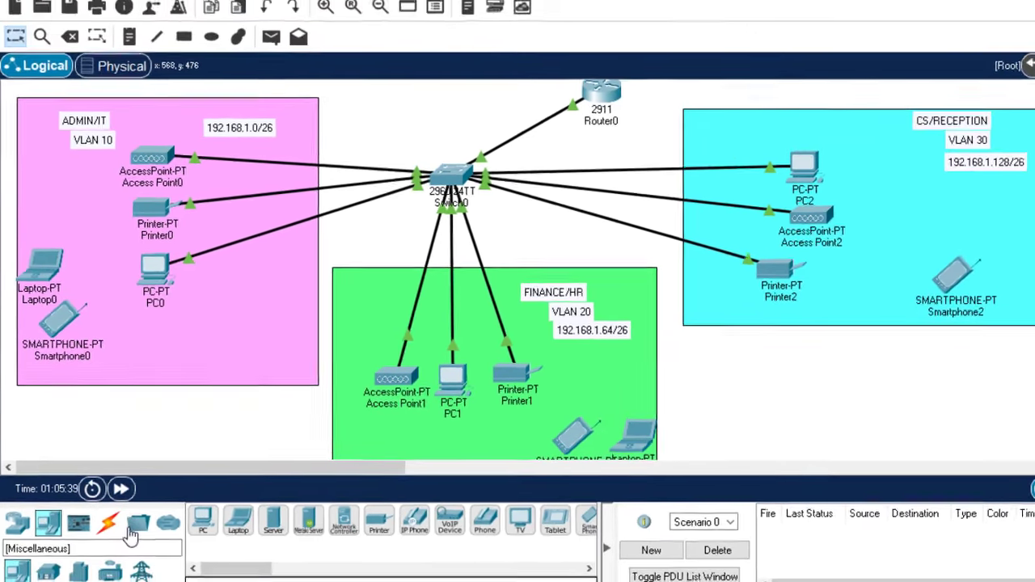
{"action": "left_click", "coordinate": [274, 531]}
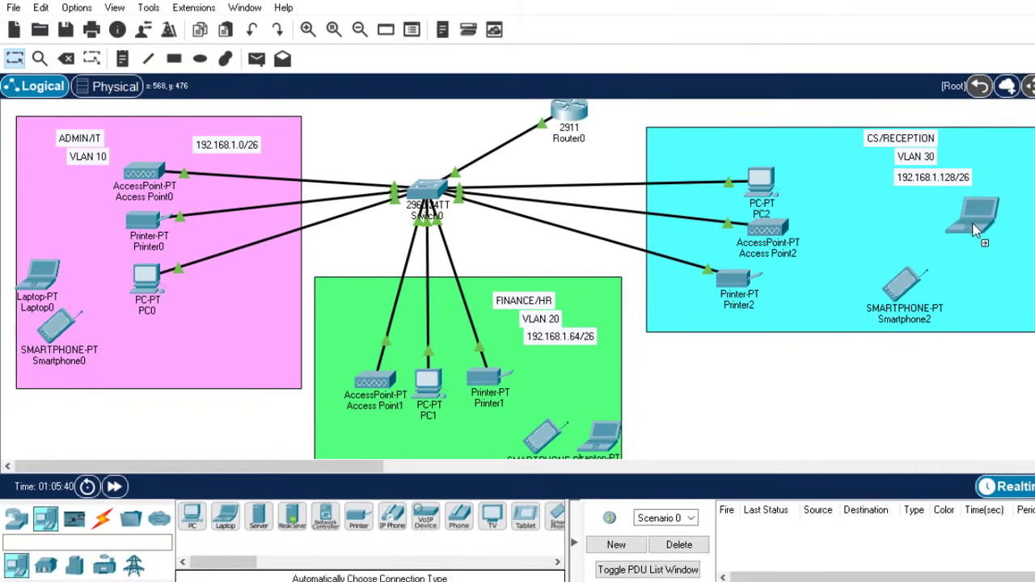
{"action": "left_click", "coordinate": [992, 243]}
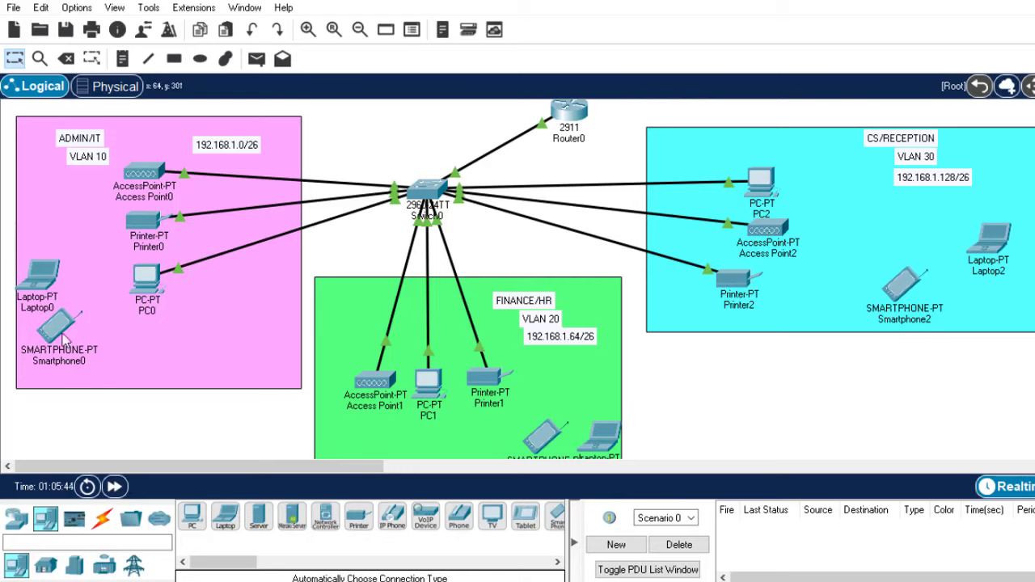
Step: Check Access Point0's wireless network name (SSID)
{"action": "left_click", "coordinate": [148, 184]}
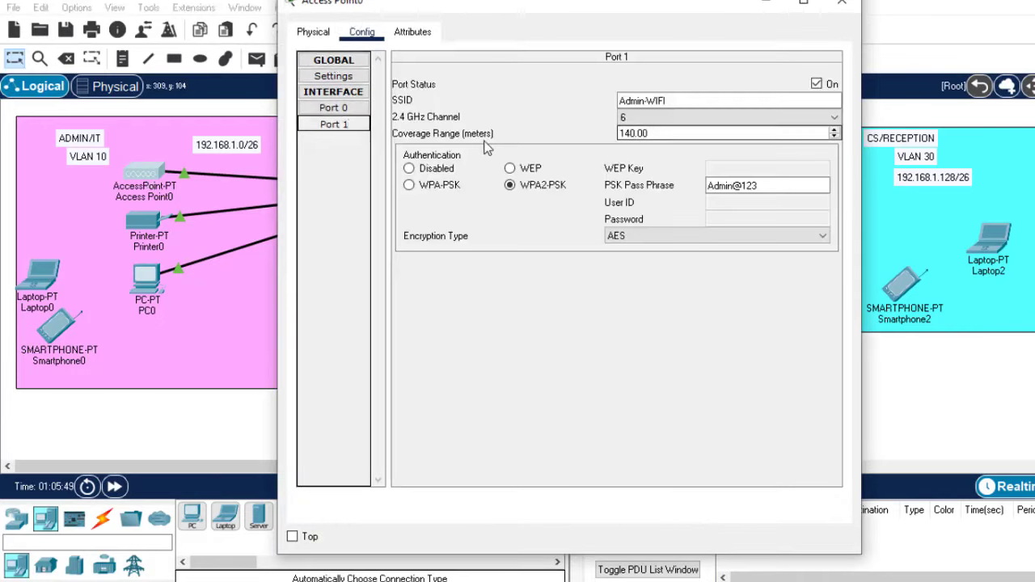
{"action": "left_click_drag", "start_coordinate": [686, 102], "coordinate": [596, 98]}
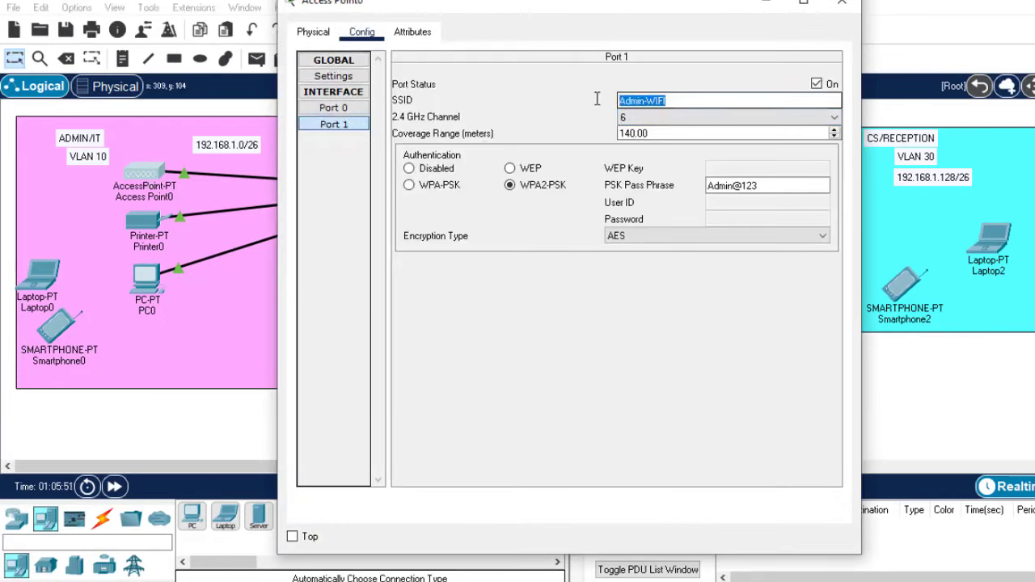
{"action": "left_click", "coordinate": [842, 3]}
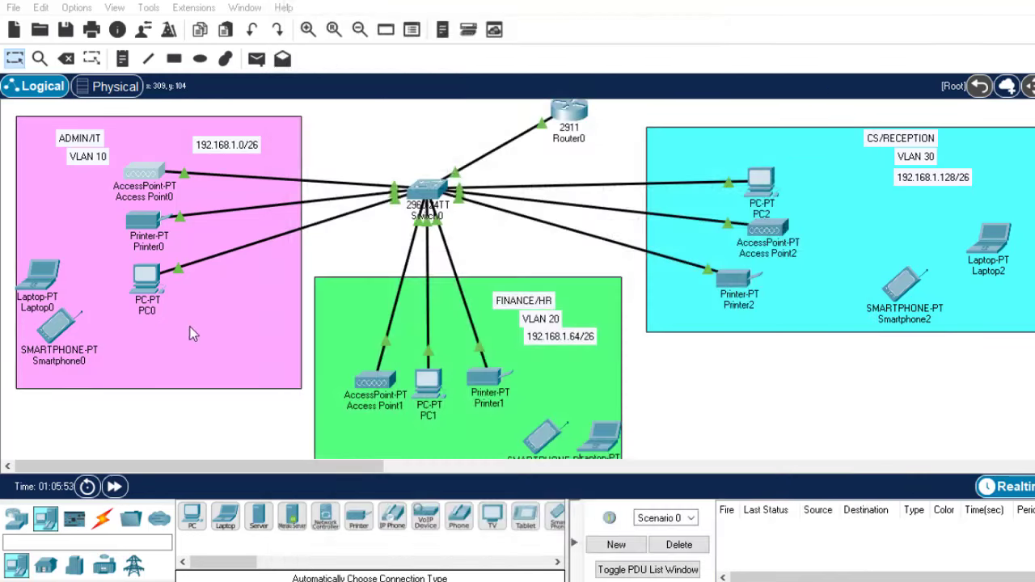
Step: Set Smartphone0's wireless to SSID Admin-WIFI with WPA2-PSK and the Wi-Fi pass phrase
{"action": "left_click", "coordinate": [58, 327]}
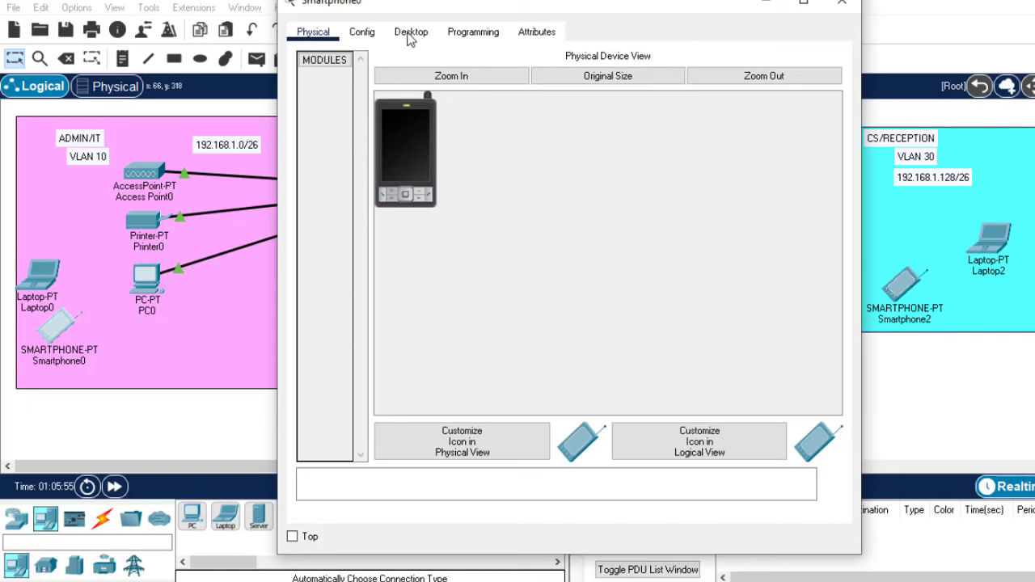
{"action": "left_click", "coordinate": [411, 34]}
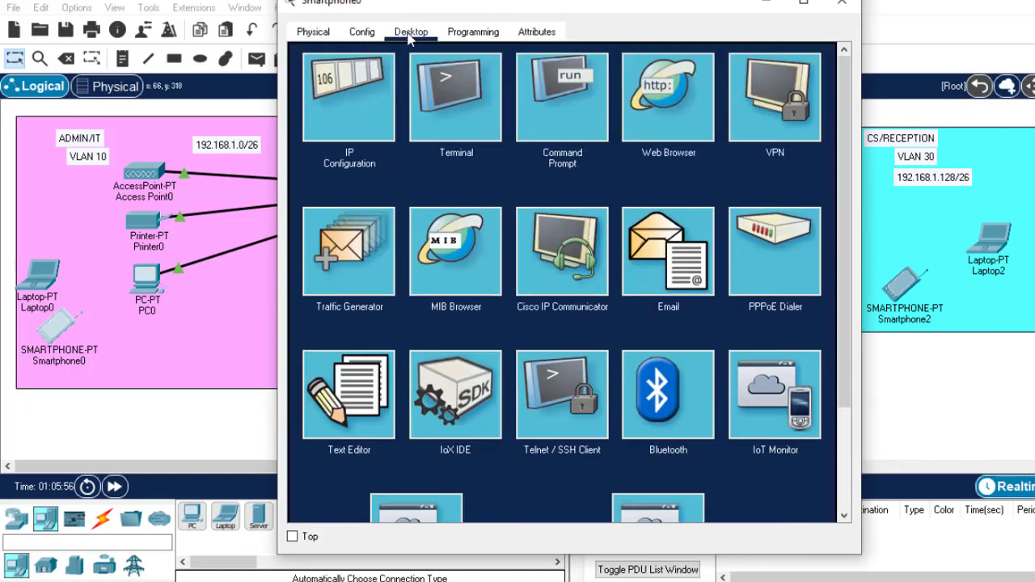
{"action": "left_click", "coordinate": [363, 35]}
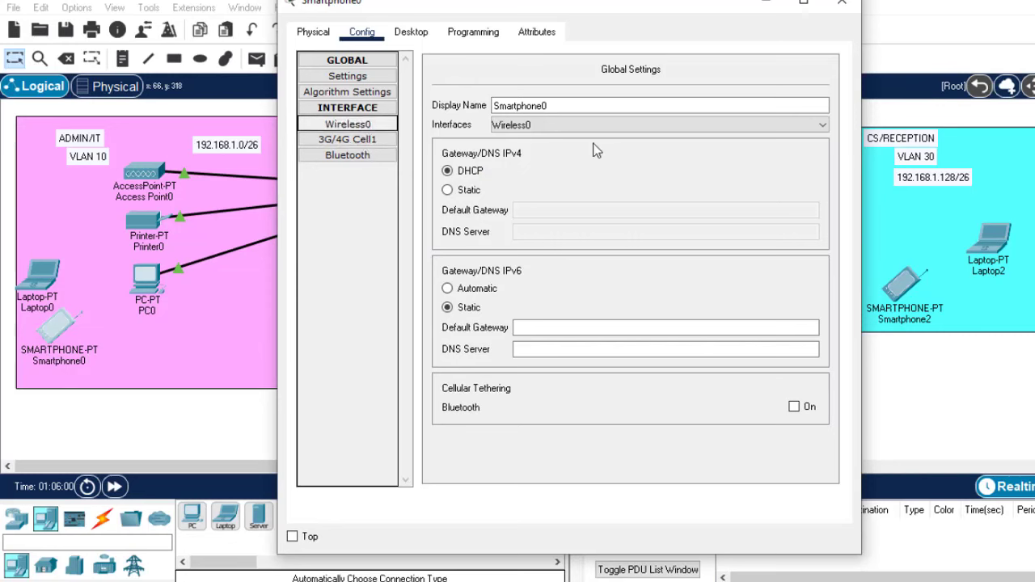
{"action": "double_click", "coordinate": [630, 131]}
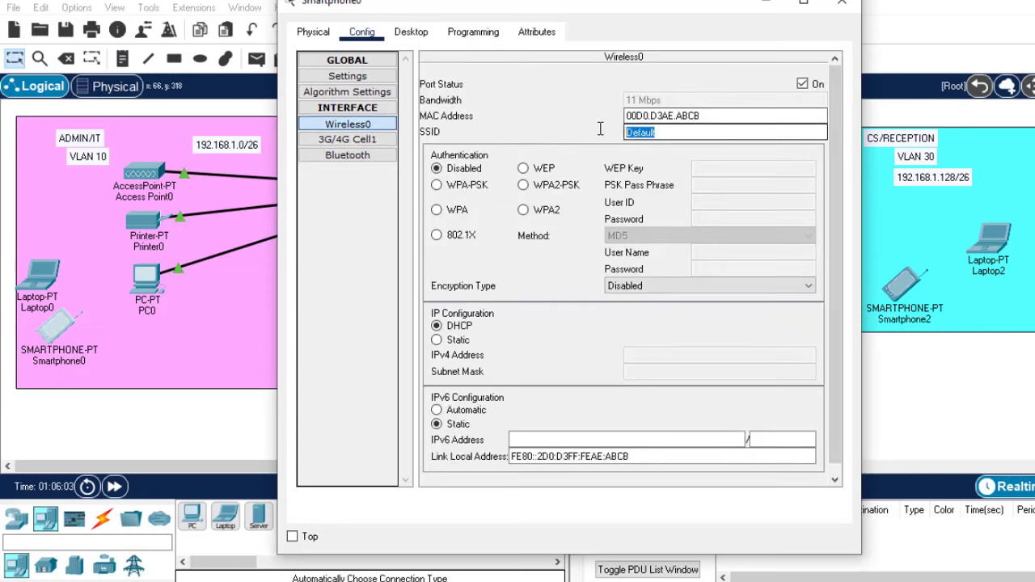
{"action": "type", "text": "Admin-WIFI"}
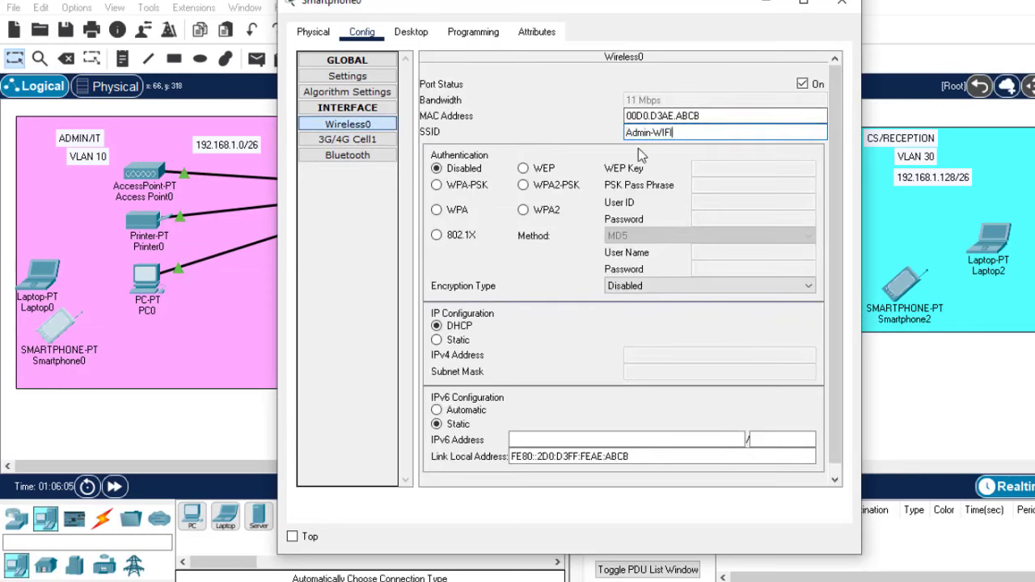
{"action": "left_click", "coordinate": [537, 191]}
{"action": "left_click", "coordinate": [727, 186]}
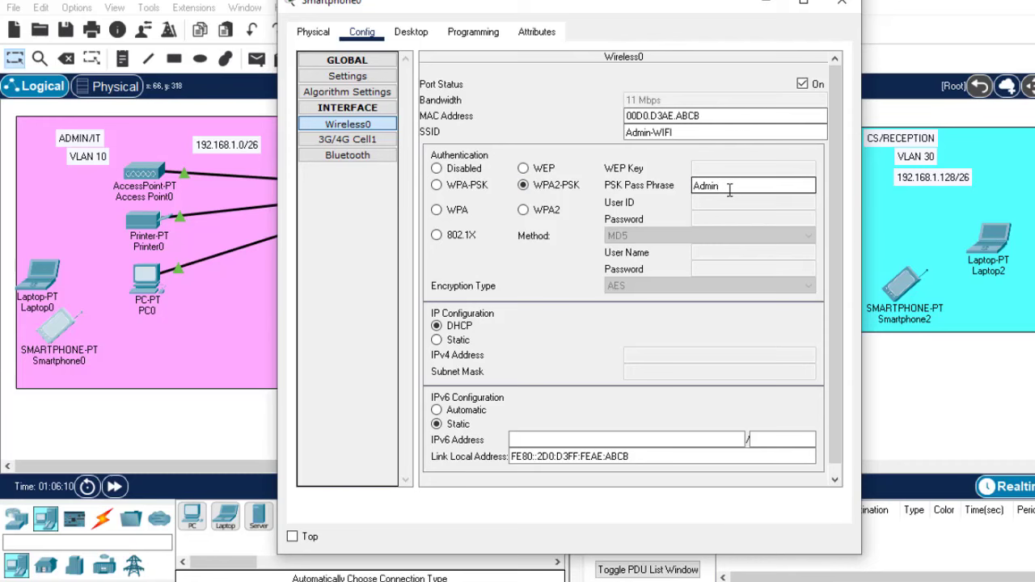
{"action": "type", "text": "Admin@123"}
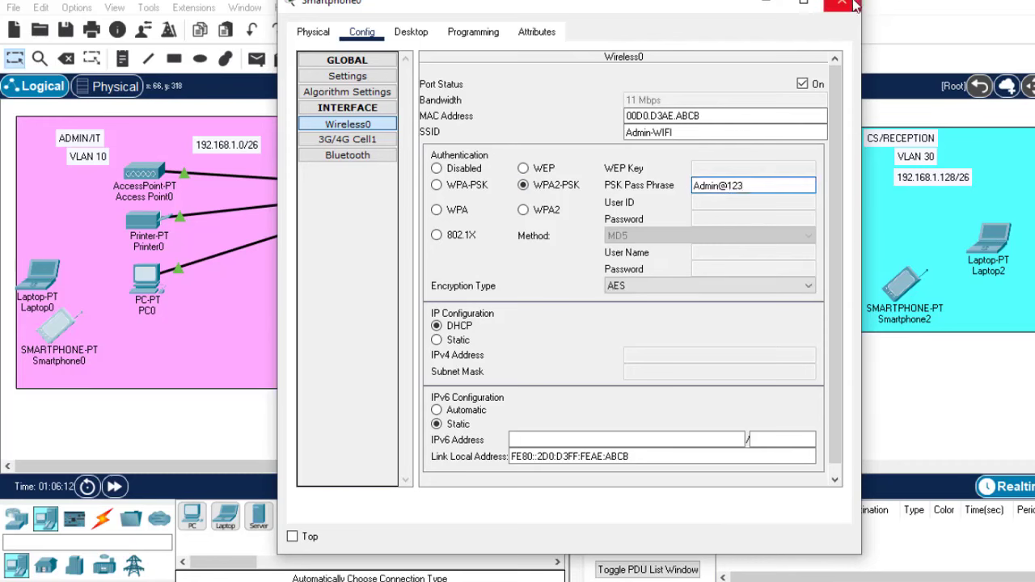
{"action": "left_click", "coordinate": [842, 3]}
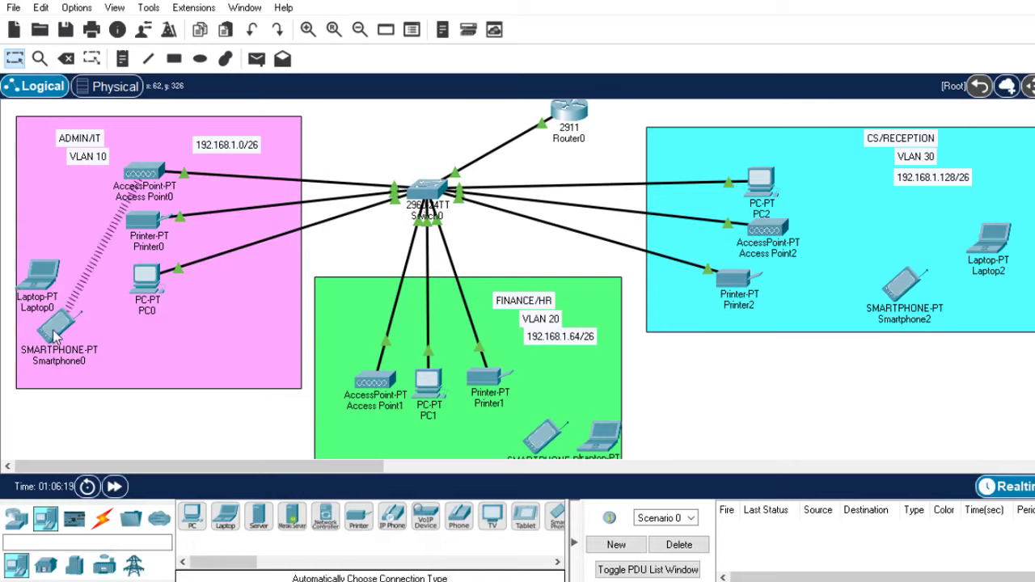
Step: Renew Smartphone0's DHCP address, obtaining 192.168.1.4/255.255.255.192 with gateway 192.168.1.1
{"action": "mouse_move", "coordinate": [55, 338]}
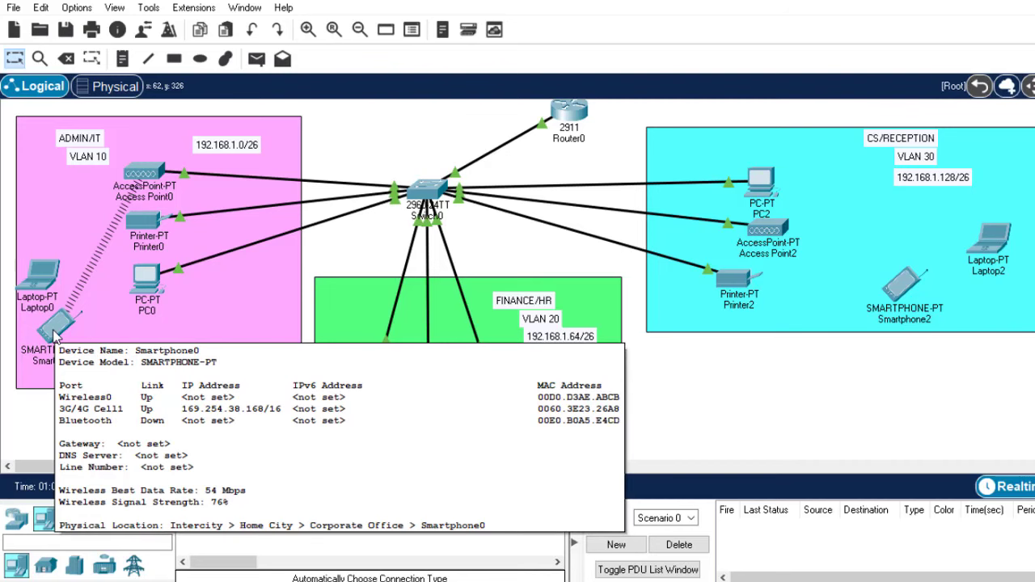
{"action": "left_click", "coordinate": [55, 338]}
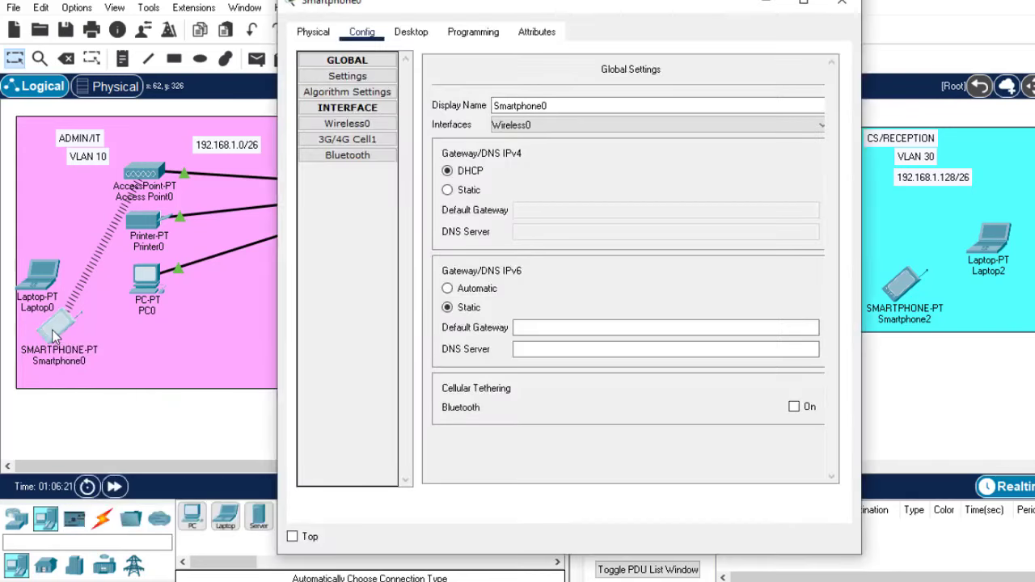
{"action": "left_click", "coordinate": [411, 32]}
{"action": "left_click", "coordinate": [339, 106]}
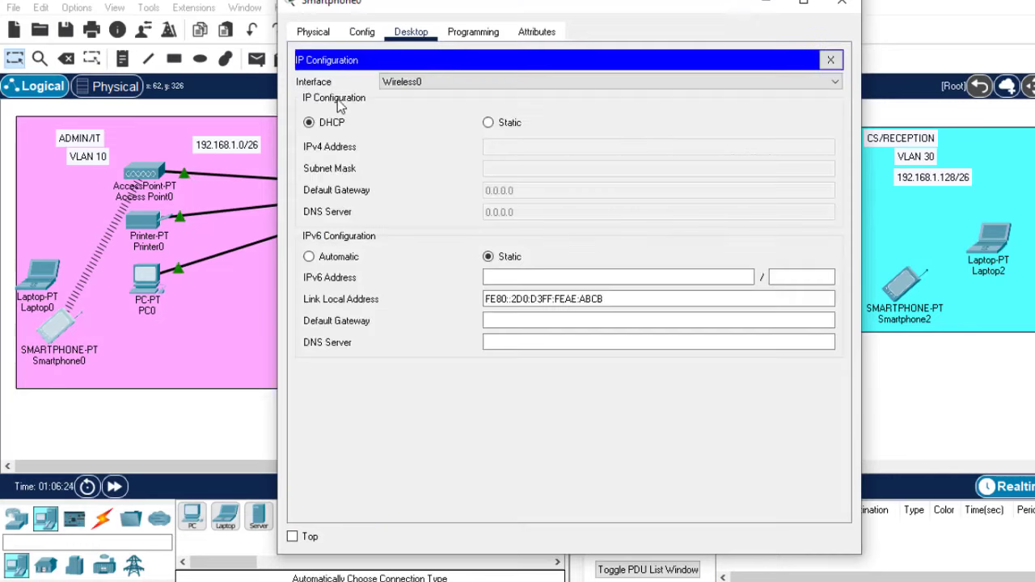
{"action": "left_click", "coordinate": [489, 123]}
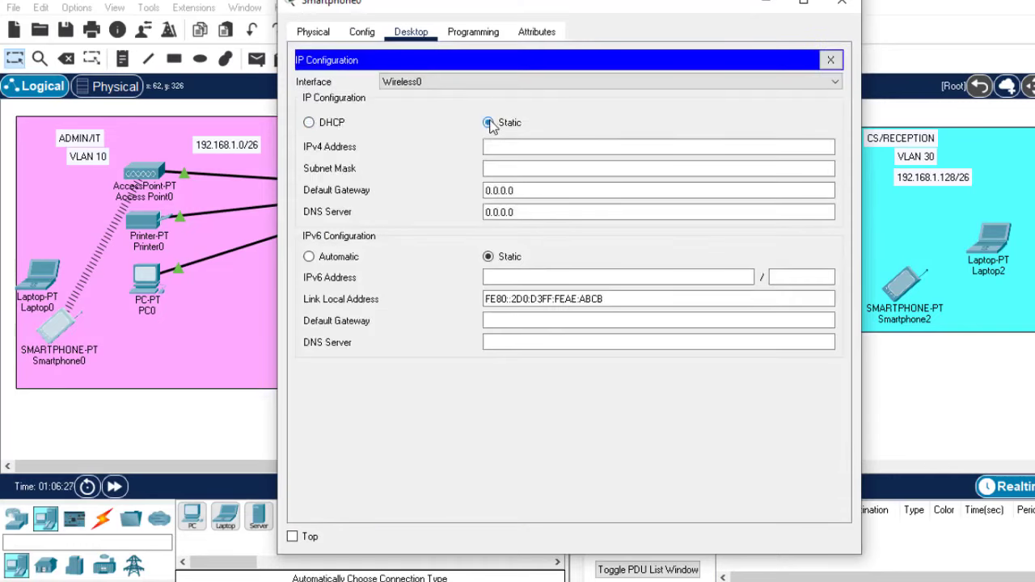
{"action": "left_click", "coordinate": [333, 125]}
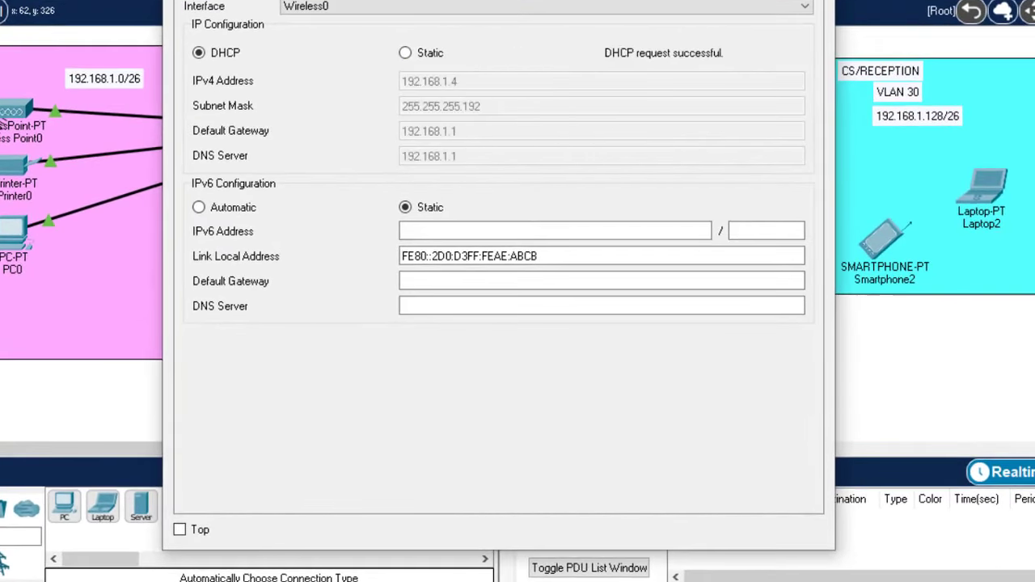
{"action": "key", "text": "alt+F4"}
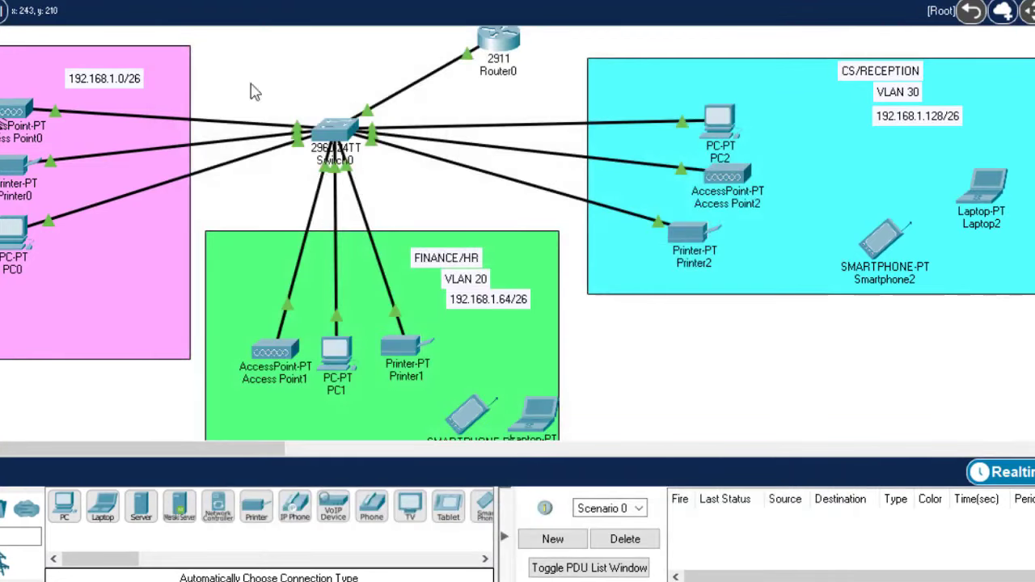
Step: Replace Laptop1's existing module with a Linksys WPC300N wireless card
{"action": "scroll", "coordinate": [517, 235], "scroll_direction": "down", "scroll_amount": 2}
{"action": "scroll", "coordinate": [517, 235], "scroll_direction": "up", "scroll_amount": 3}
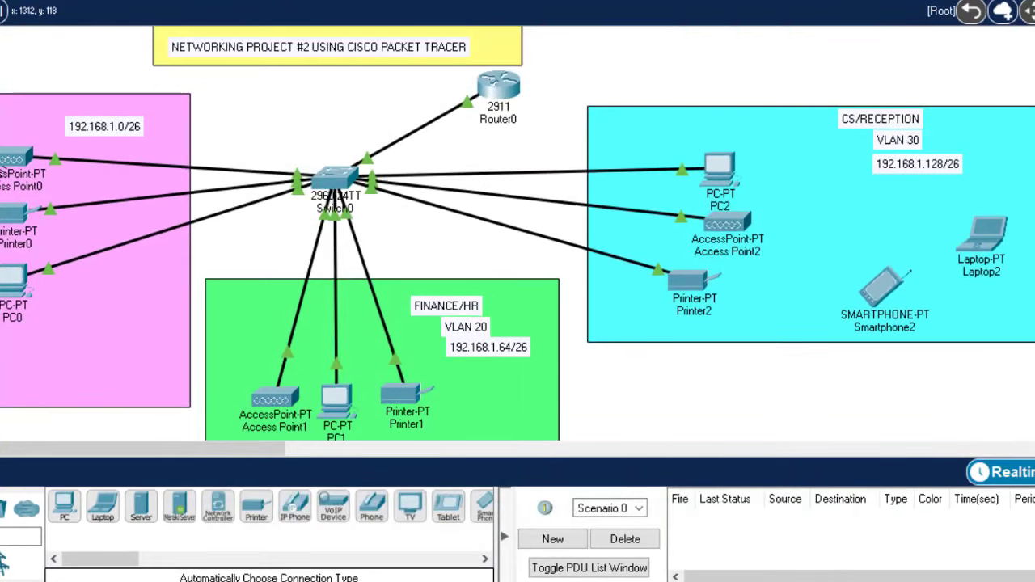
{"action": "scroll", "coordinate": [518, 234], "scroll_direction": "down", "scroll_amount": 2}
{"action": "scroll", "coordinate": [517, 235], "scroll_direction": "down", "scroll_amount": 1}
{"action": "scroll", "coordinate": [778, 293], "scroll_direction": "up", "scroll_amount": 1}
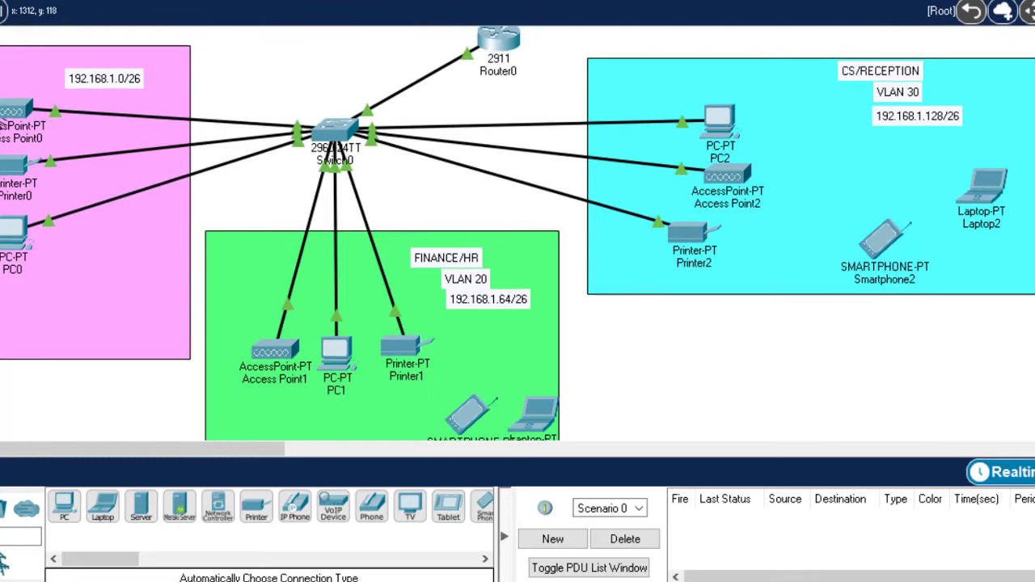
{"action": "left_click", "coordinate": [529, 410]}
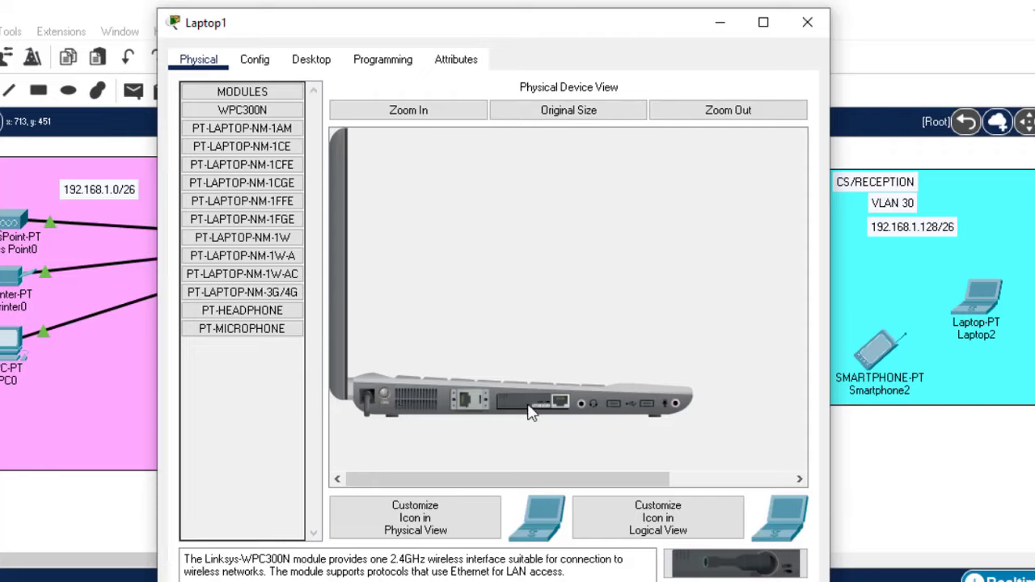
{"action": "left_click_drag", "start_coordinate": [529, 413], "coordinate": [242, 366]}
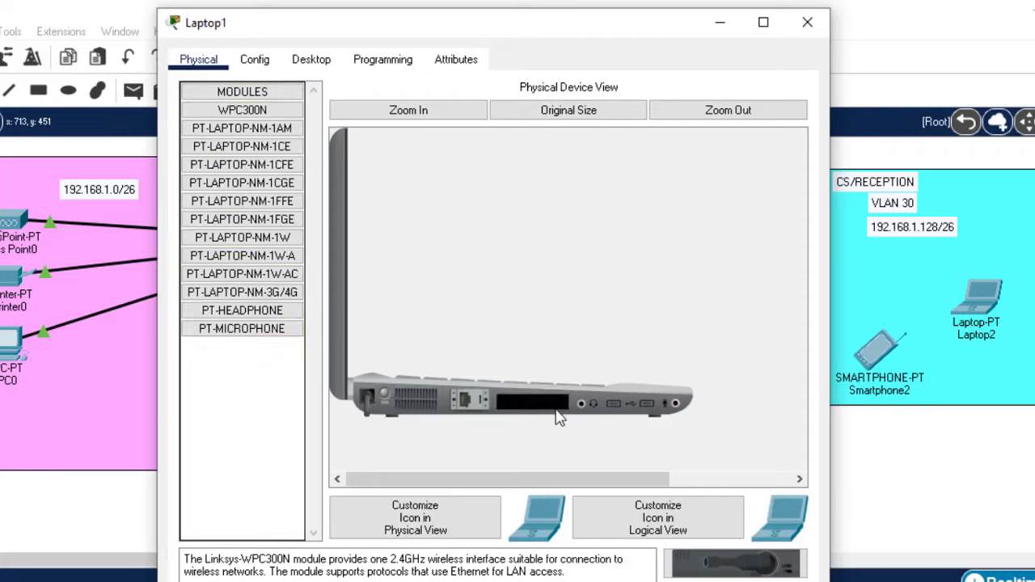
{"action": "left_click", "coordinate": [246, 114]}
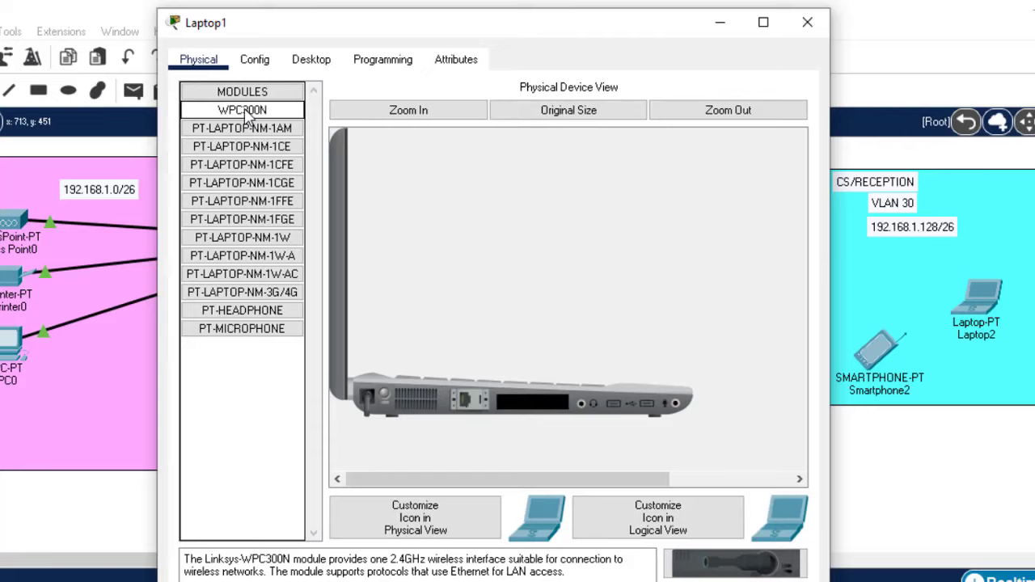
{"action": "left_click_drag", "start_coordinate": [248, 115], "coordinate": [540, 412]}
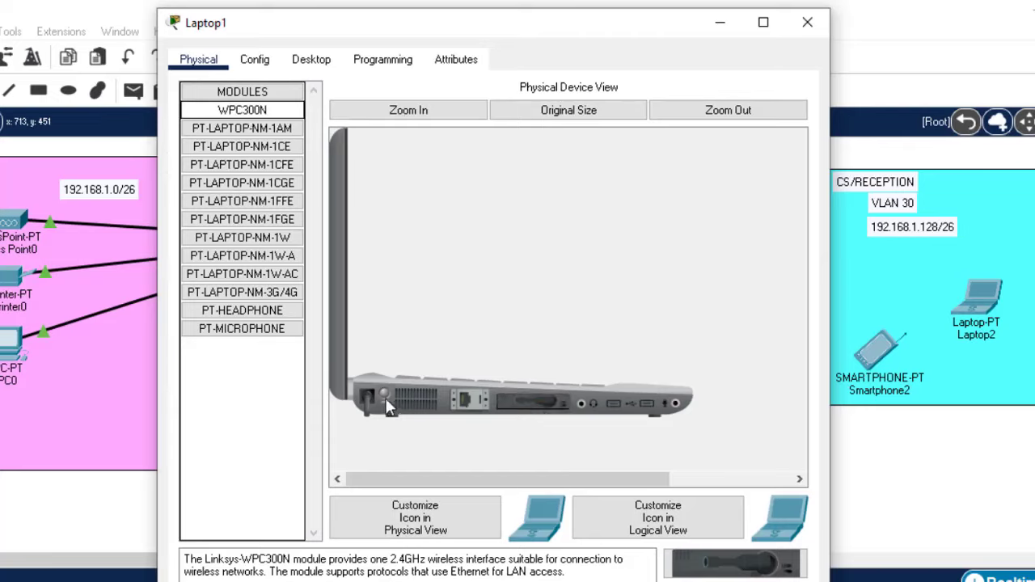
{"action": "left_click", "coordinate": [808, 25]}
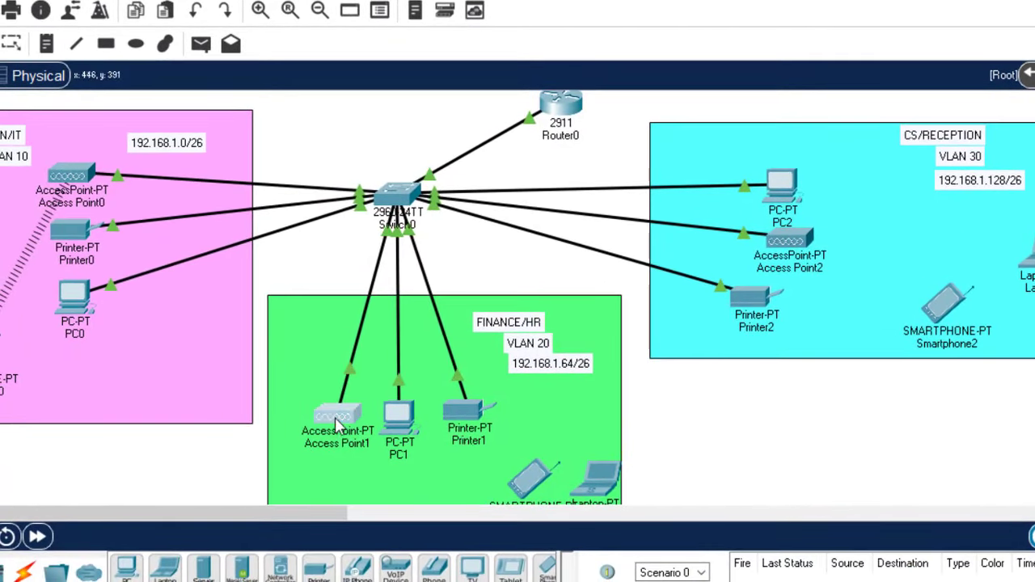
{"action": "left_click", "coordinate": [335, 418]}
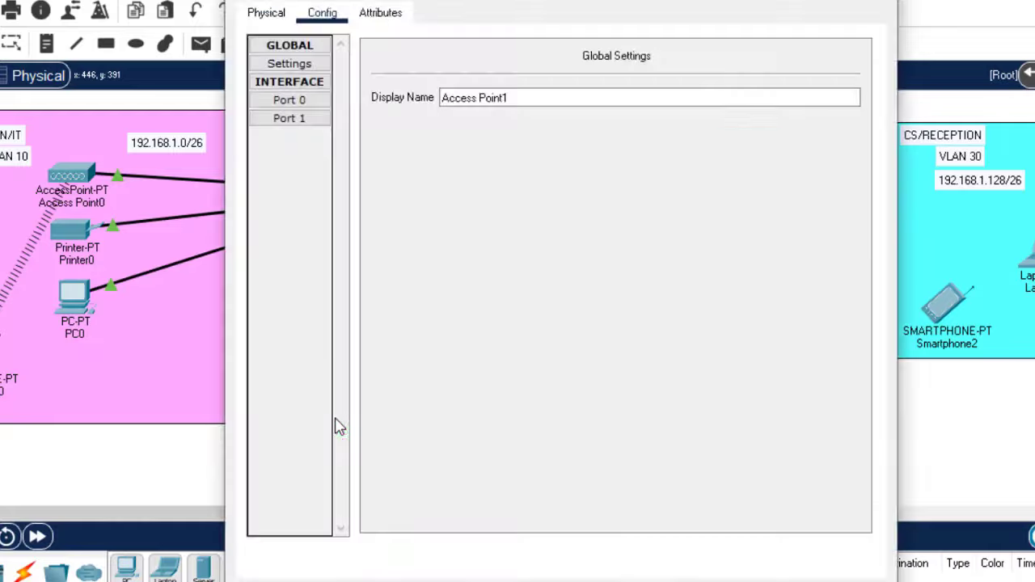
{"action": "left_click", "coordinate": [300, 127]}
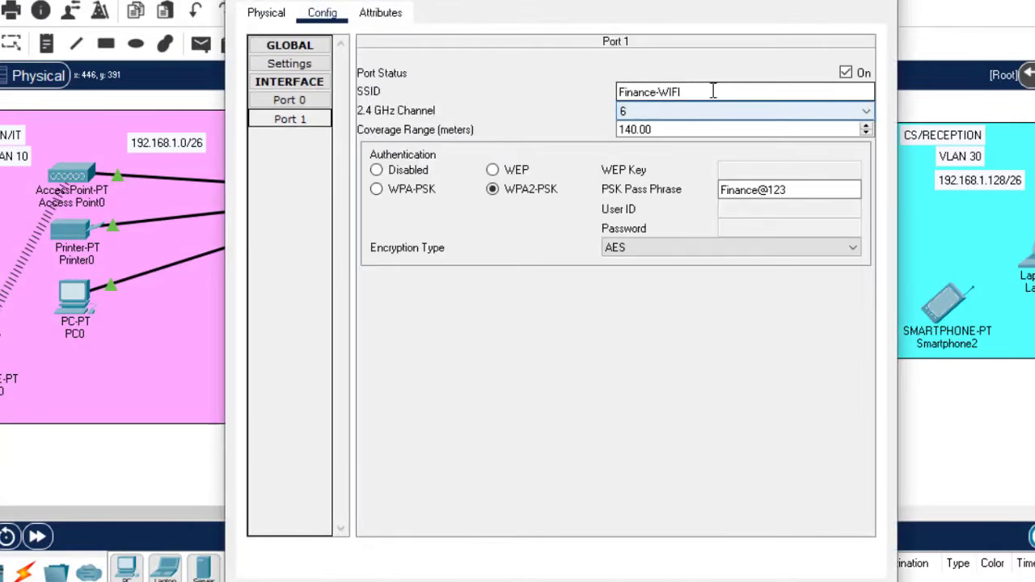
{"action": "left_click_drag", "start_coordinate": [713, 91], "coordinate": [561, 92]}
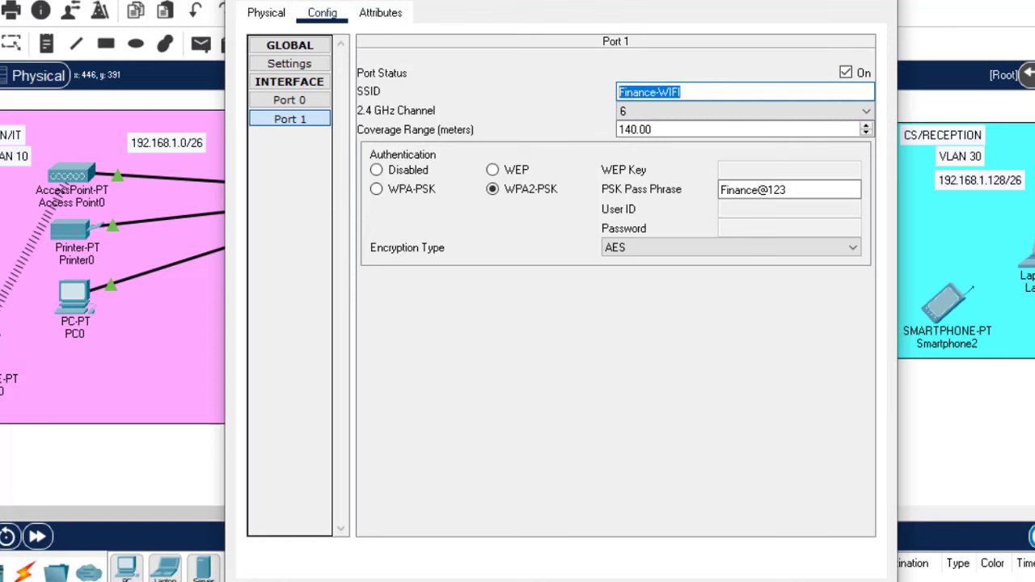
{"action": "left_click", "coordinate": [886, 1]}
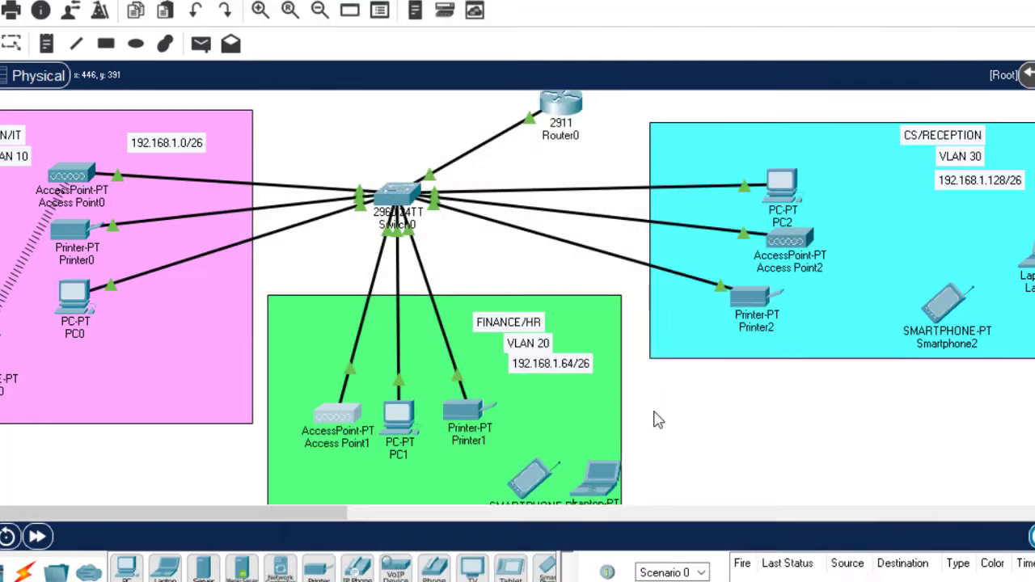
Step: Open Laptop1's PC Wireless connection page and refresh the available networks list
{"action": "left_click", "coordinate": [598, 479]}
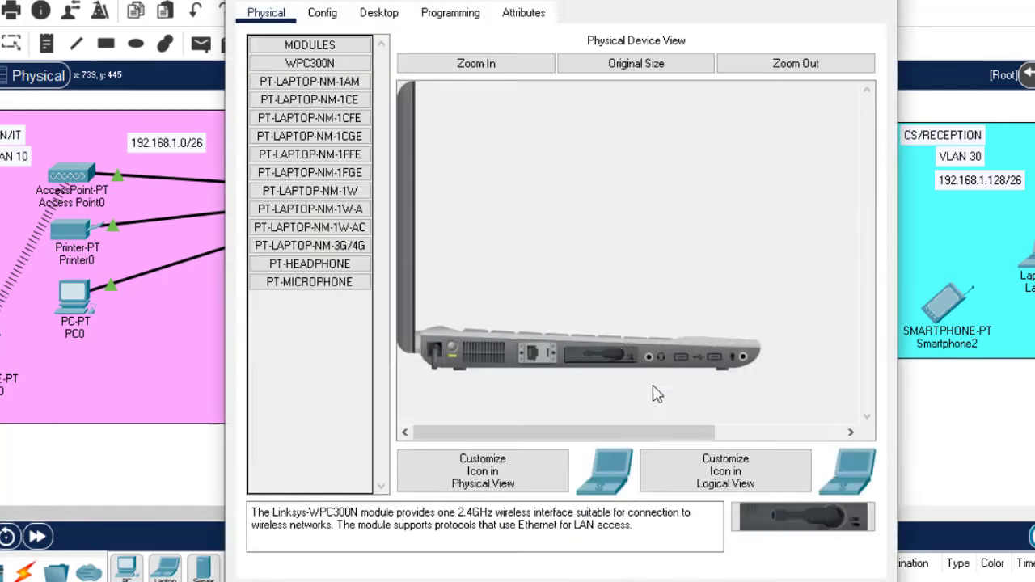
{"action": "left_click", "coordinate": [395, 13]}
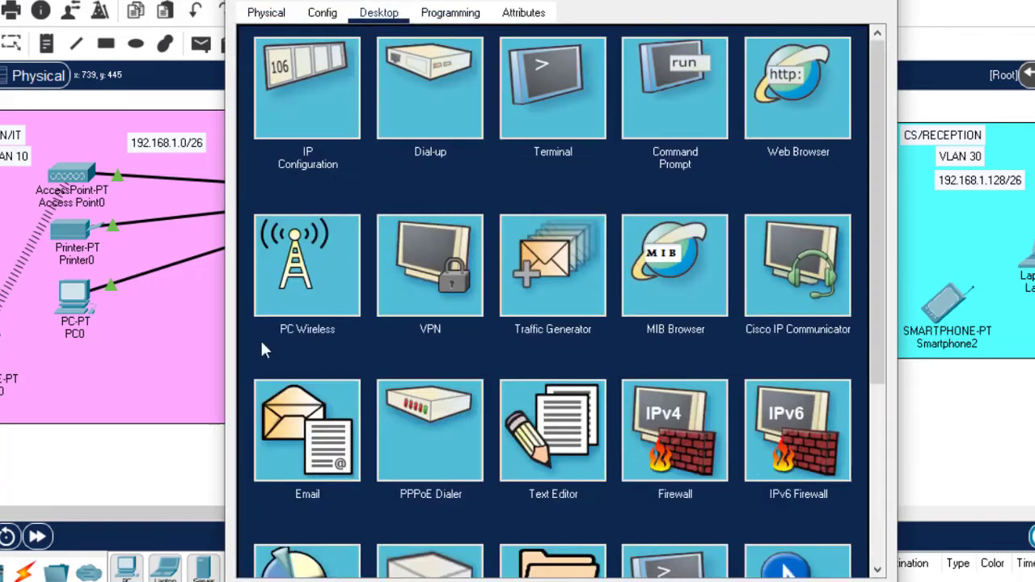
{"action": "left_click", "coordinate": [312, 245]}
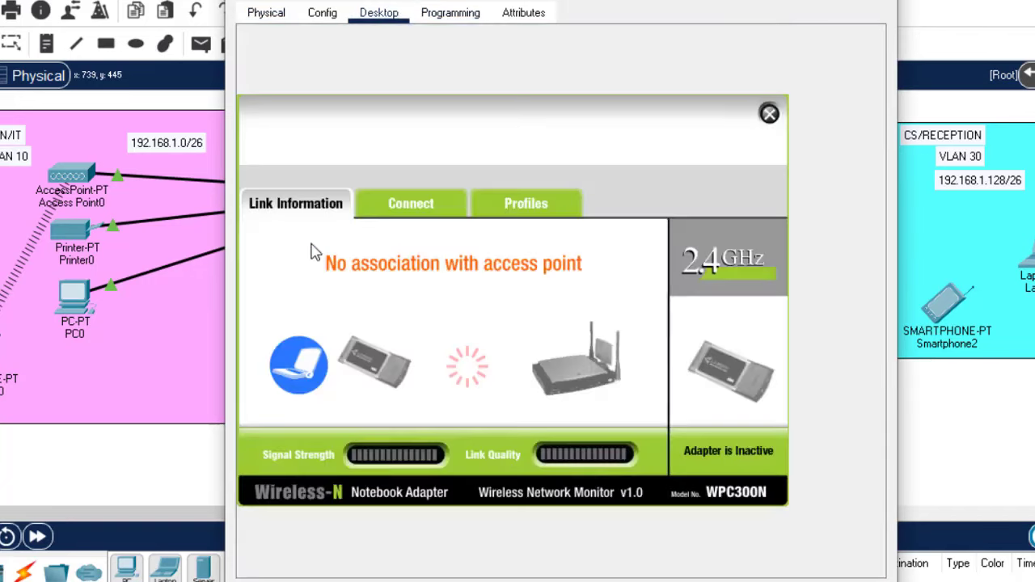
{"action": "left_click", "coordinate": [417, 206]}
{"action": "left_click", "coordinate": [523, 409]}
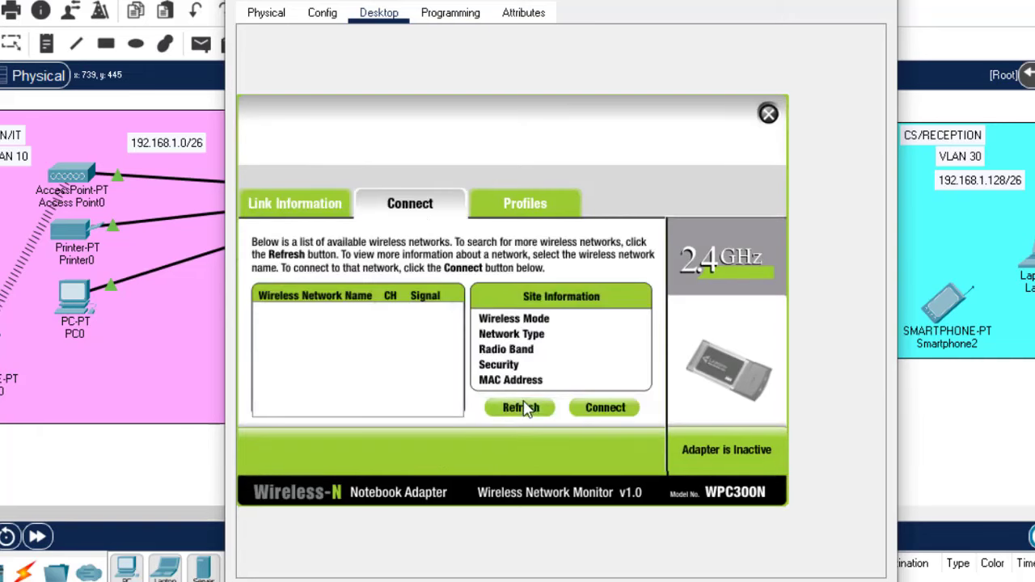
{"action": "left_click", "coordinate": [523, 409]}
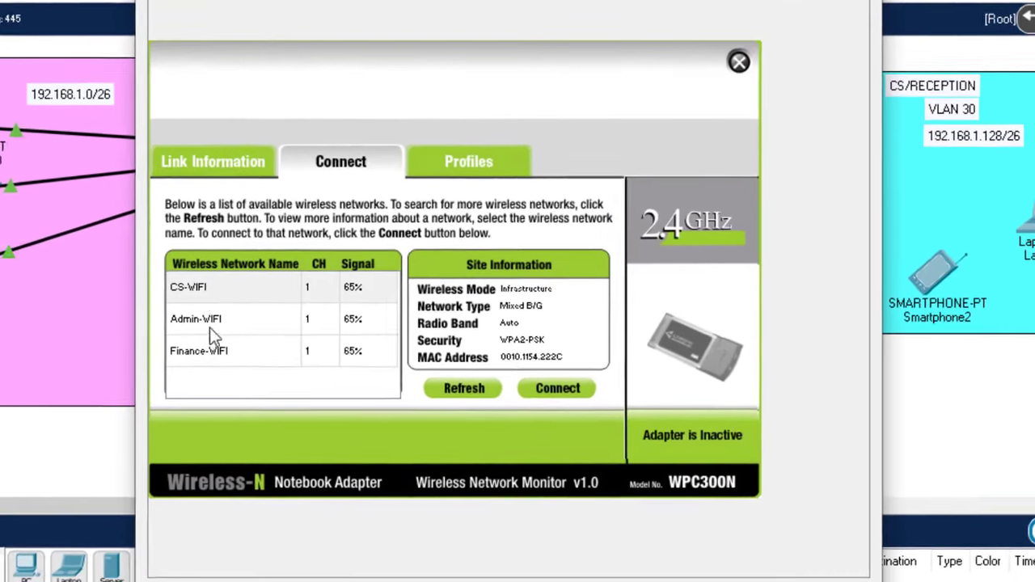
Step: Join Finance-WIFI with its WPA2 pre-shared key and close the laptop window
{"action": "left_click", "coordinate": [282, 325]}
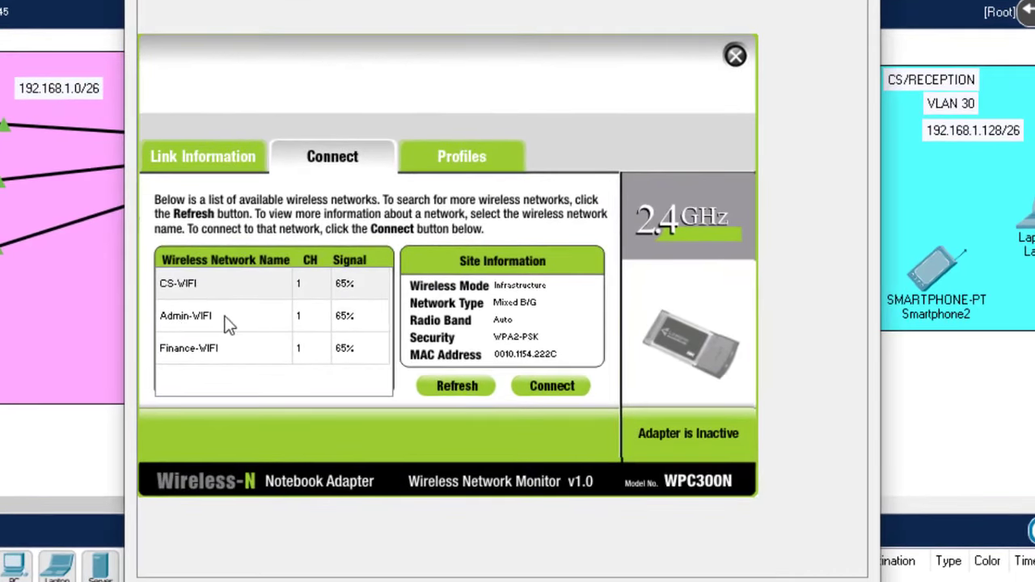
{"action": "left_click", "coordinate": [166, 356]}
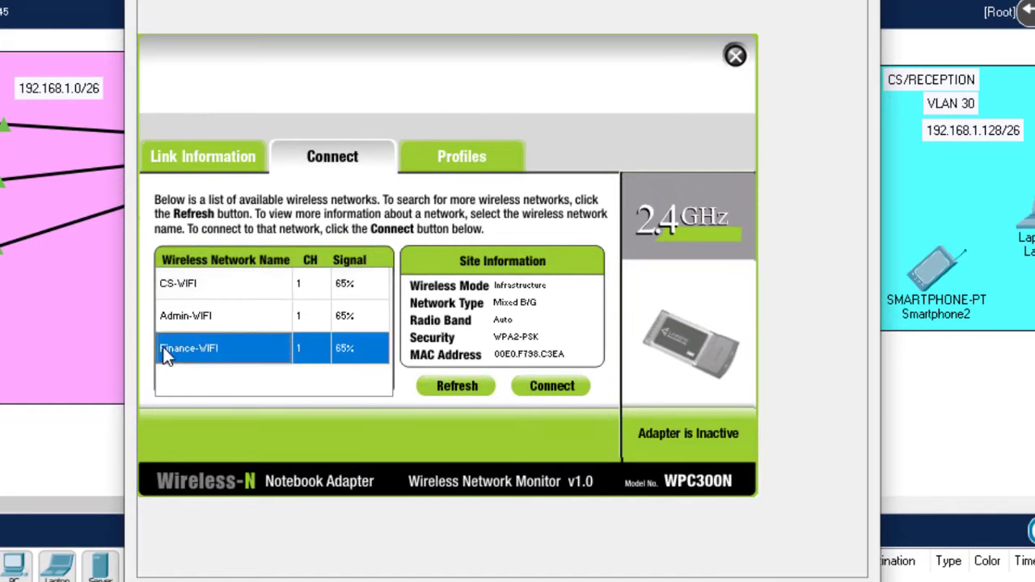
{"action": "left_click", "coordinate": [553, 388]}
{"action": "left_click", "coordinate": [303, 293]}
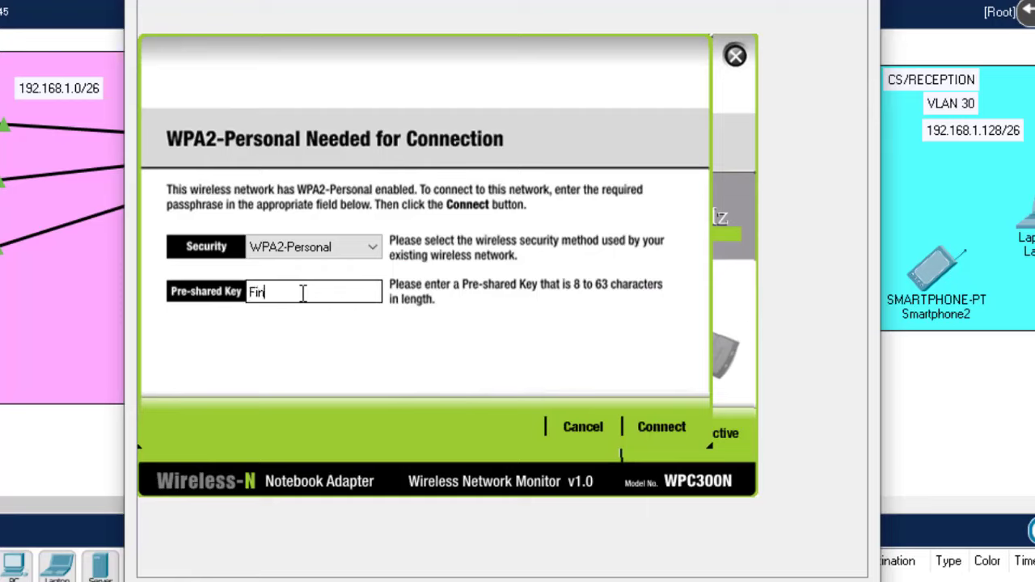
{"action": "type", "text": "Finance@123"}
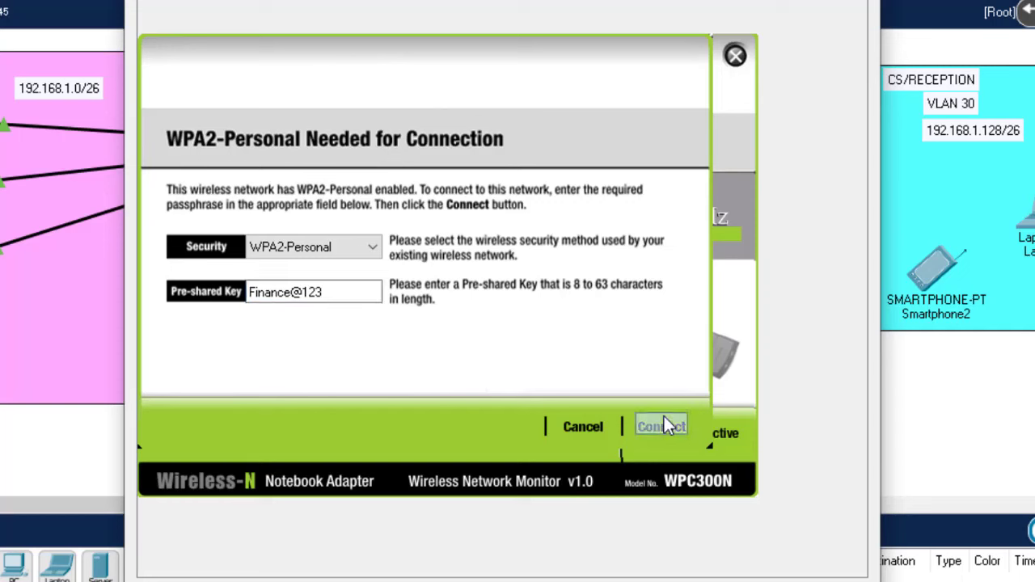
{"action": "left_click", "coordinate": [661, 420]}
{"action": "left_click", "coordinate": [735, 57]}
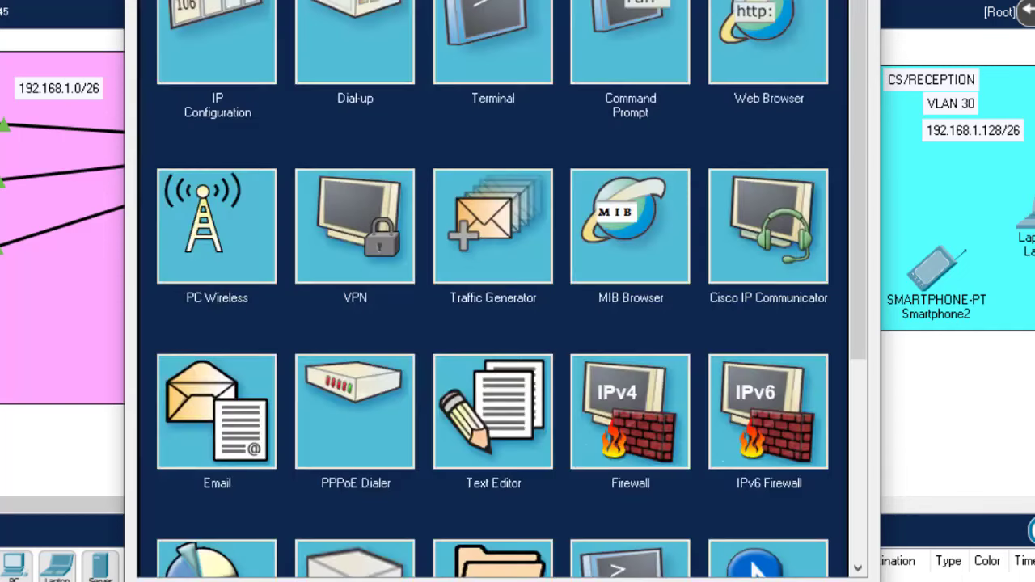
{"action": "key", "text": "alt+F4"}
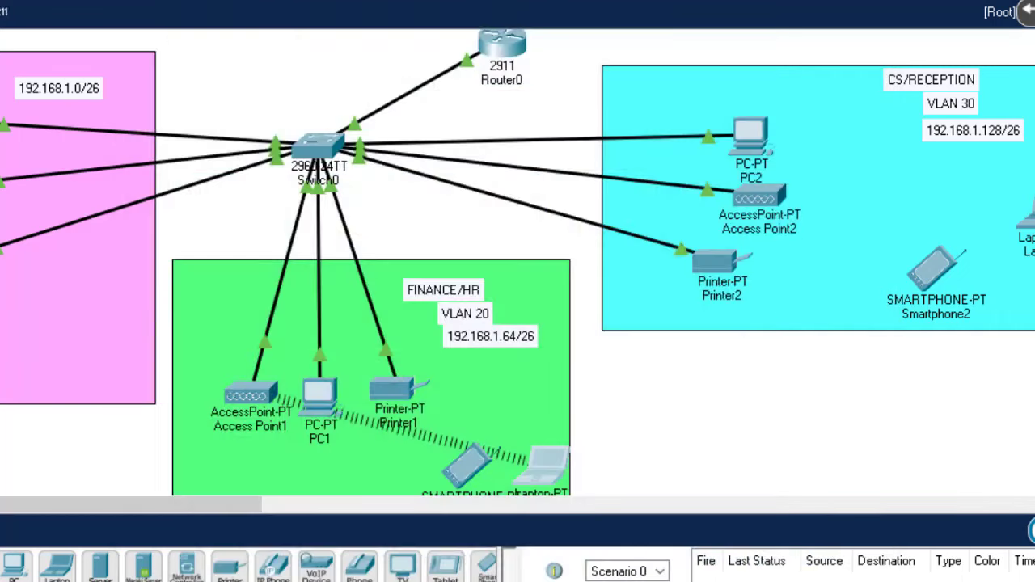
Step: Reposition Laptop1 and Smartphone1 further apart within the Finance/HR area
{"action": "scroll", "coordinate": [570, 305], "scroll_direction": "down", "scroll_amount": 4}
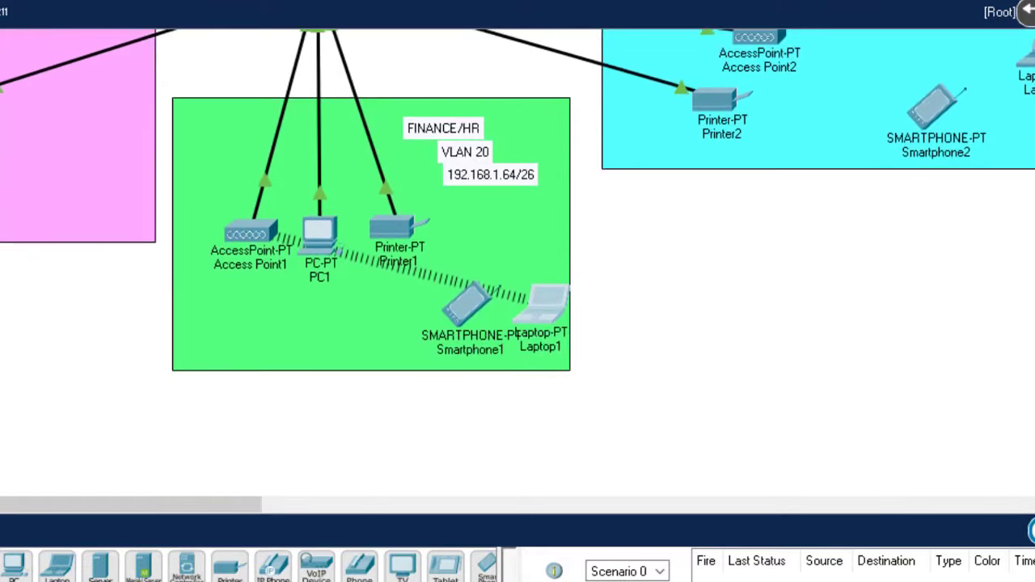
{"action": "mouse_move", "coordinate": [509, 334]}
{"action": "left_mouse_down"}
{"action": "mouse_move", "coordinate": [261, 351]}
{"action": "mouse_move", "coordinate": [288, 360]}
{"action": "mouse_move", "coordinate": [453, 347]}
{"action": "mouse_move", "coordinate": [521, 322]}
{"action": "left_mouse_up"}
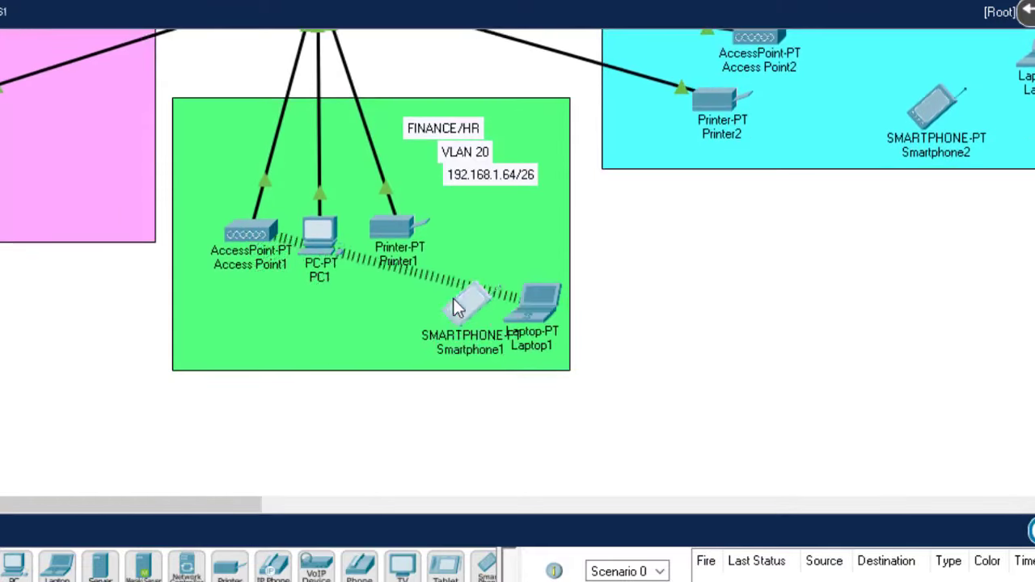
{"action": "left_click_drag", "start_coordinate": [452, 298], "coordinate": [503, 226]}
{"action": "left_click_drag", "start_coordinate": [531, 299], "coordinate": [453, 333]}
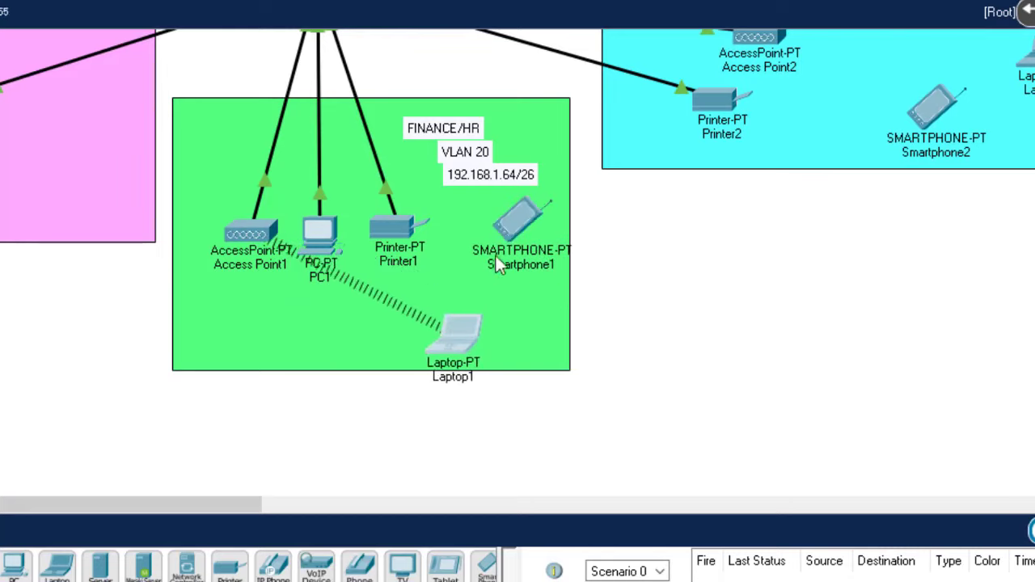
{"action": "left_click_drag", "start_coordinate": [508, 223], "coordinate": [508, 251]}
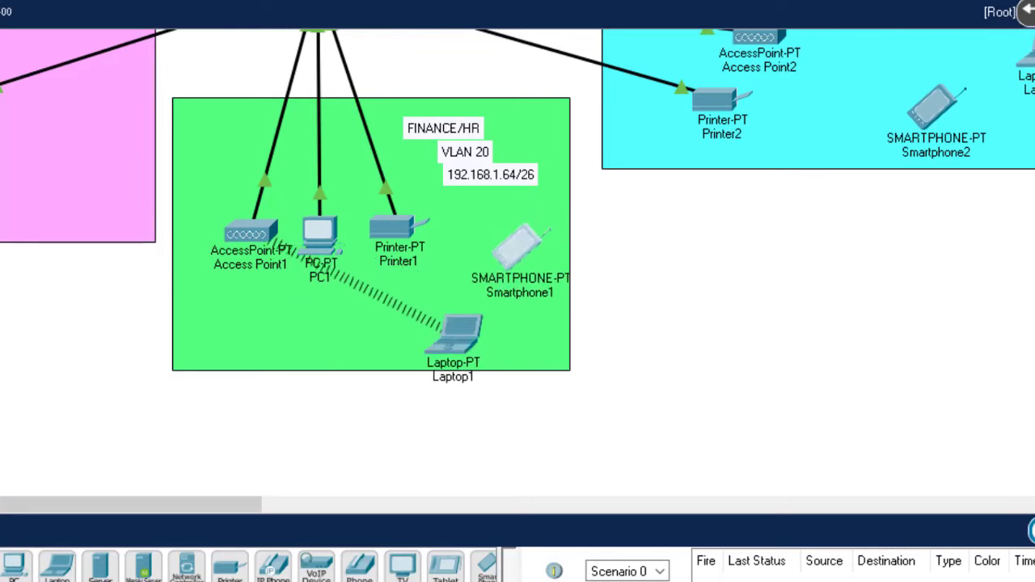
Step: Add a TabletPC-PT to the CS/RECEPTION area and open Tablet PC0
{"action": "scroll", "coordinate": [518, 263], "scroll_direction": "up", "scroll_amount": 5}
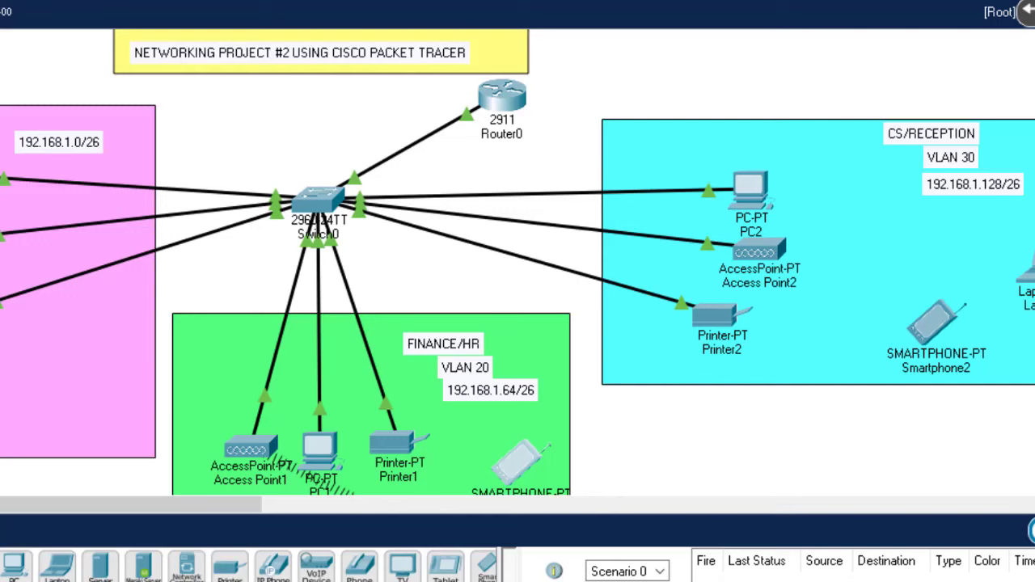
{"action": "scroll", "coordinate": [518, 262], "scroll_direction": "down", "scroll_amount": 1}
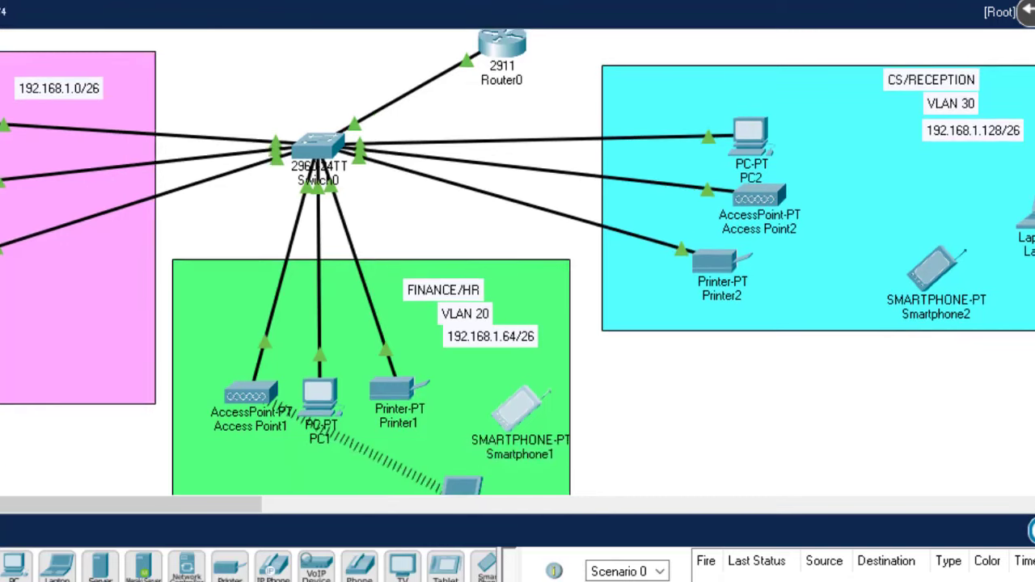
{"action": "left_click_drag", "start_coordinate": [445, 566], "coordinate": [980, 189]}
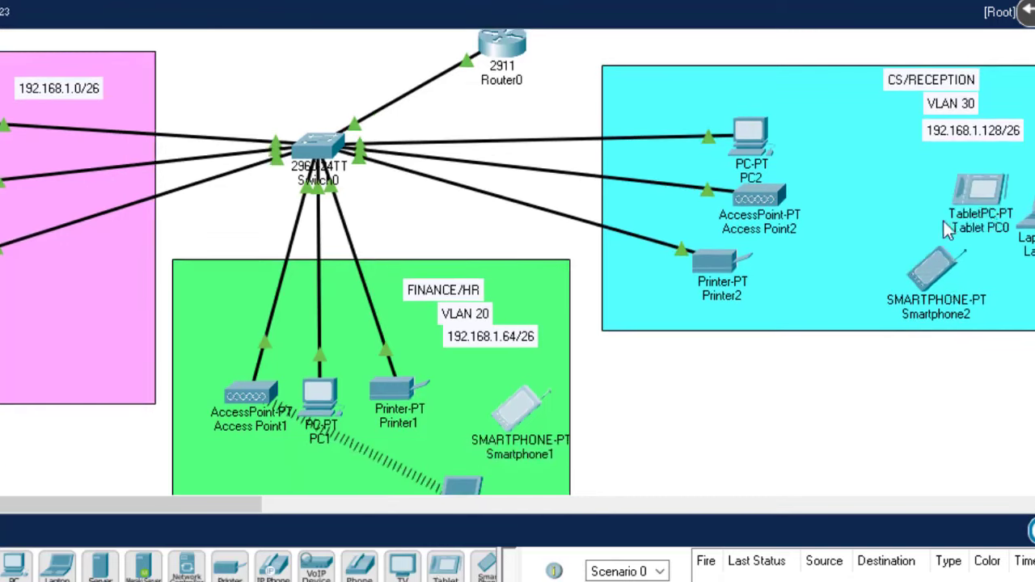
{"action": "mouse_move", "coordinate": [769, 194]}
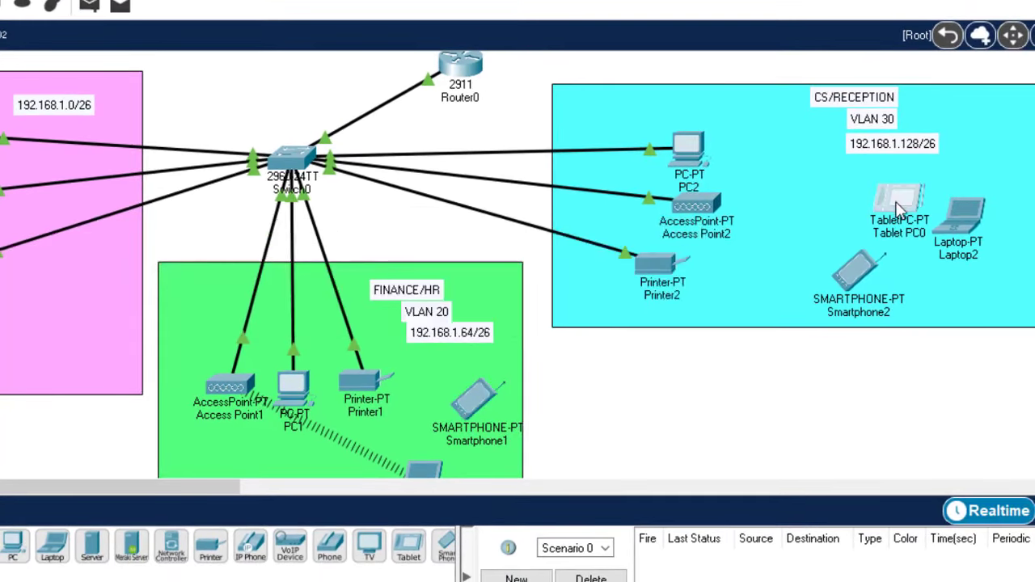
{"action": "left_click", "coordinate": [896, 203]}
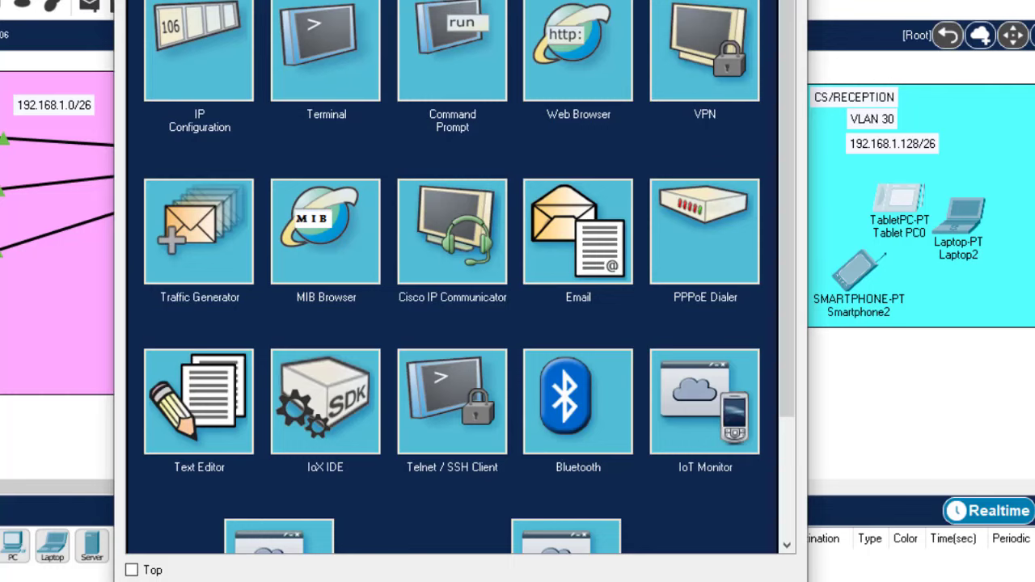
Step: Check Tablet PC0's Wireless0 settings and Access Point2's CS-WIFI wireless configuration
{"action": "left_click_drag", "start_coordinate": [786, 85], "coordinate": [796, 8]}
{"action": "left_click", "coordinate": [202, 1]}
{"action": "left_click", "coordinate": [213, 79]}
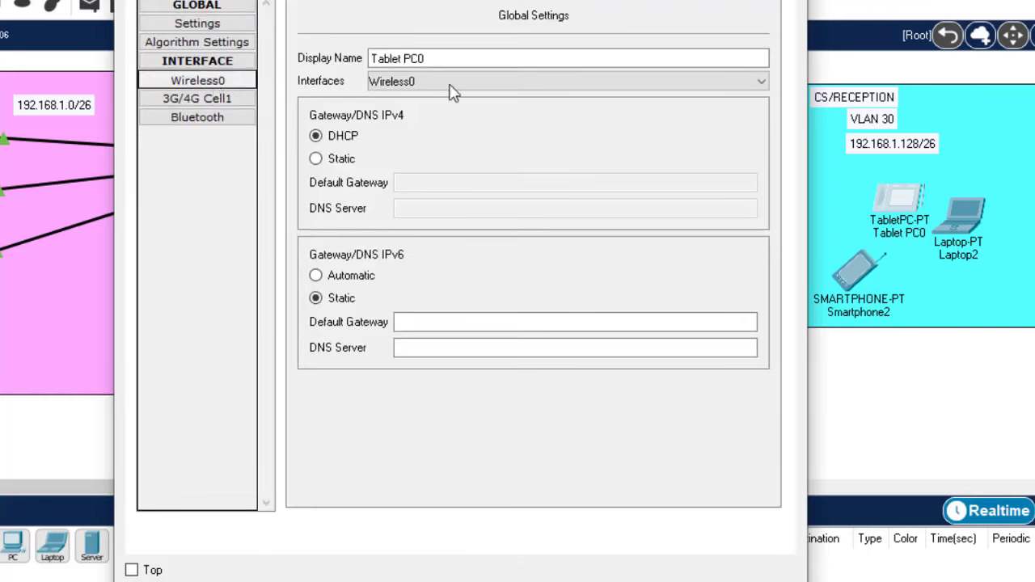
{"action": "left_click", "coordinate": [809, 64]}
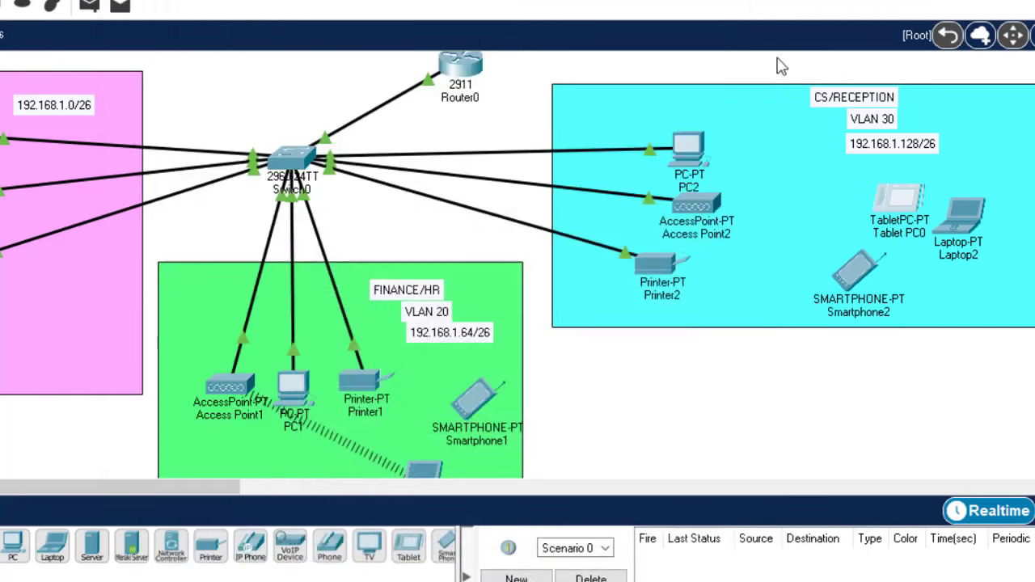
{"action": "left_click", "coordinate": [695, 208]}
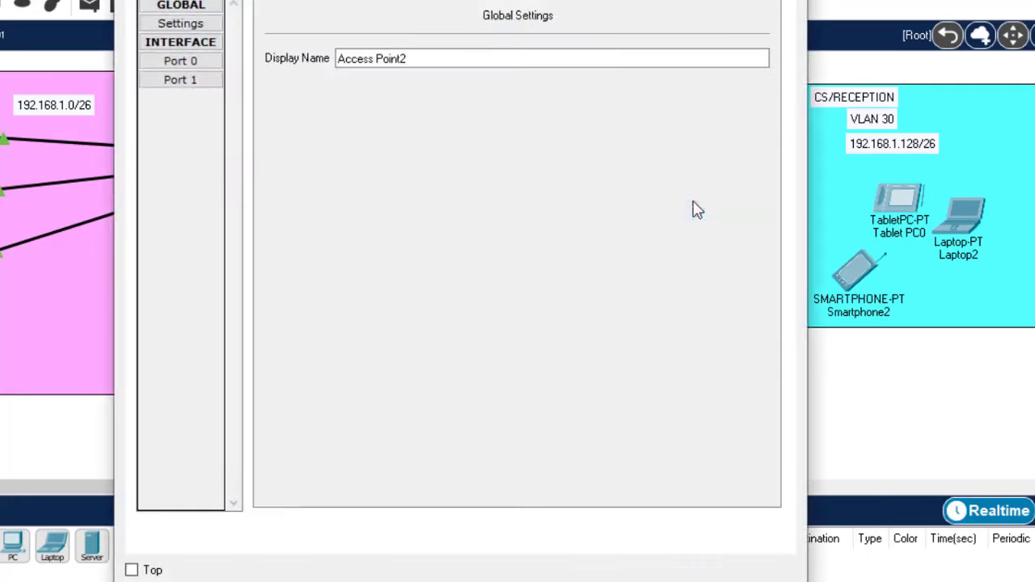
{"action": "left_click", "coordinate": [185, 81]}
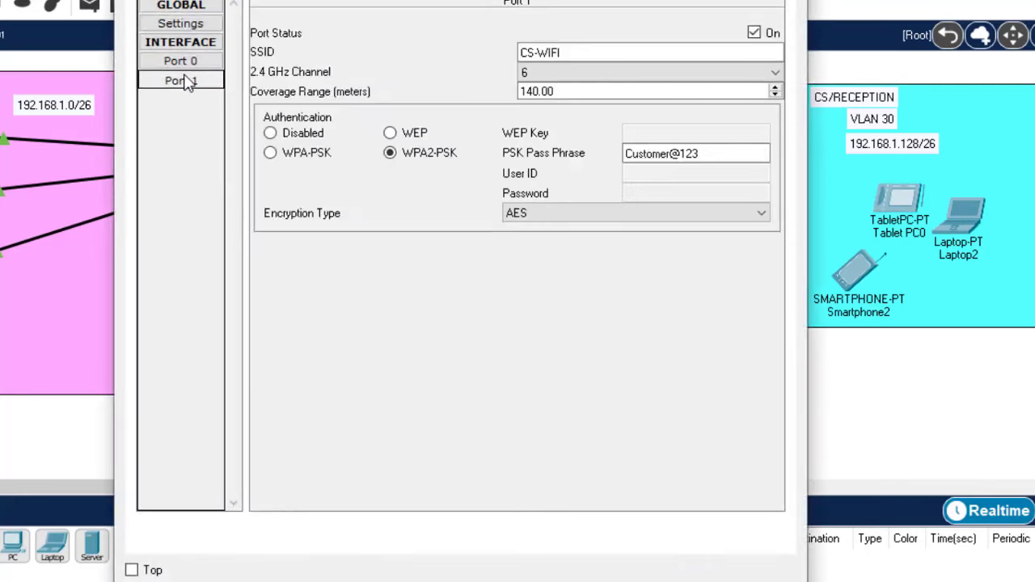
{"action": "key", "text": "alt+F4"}
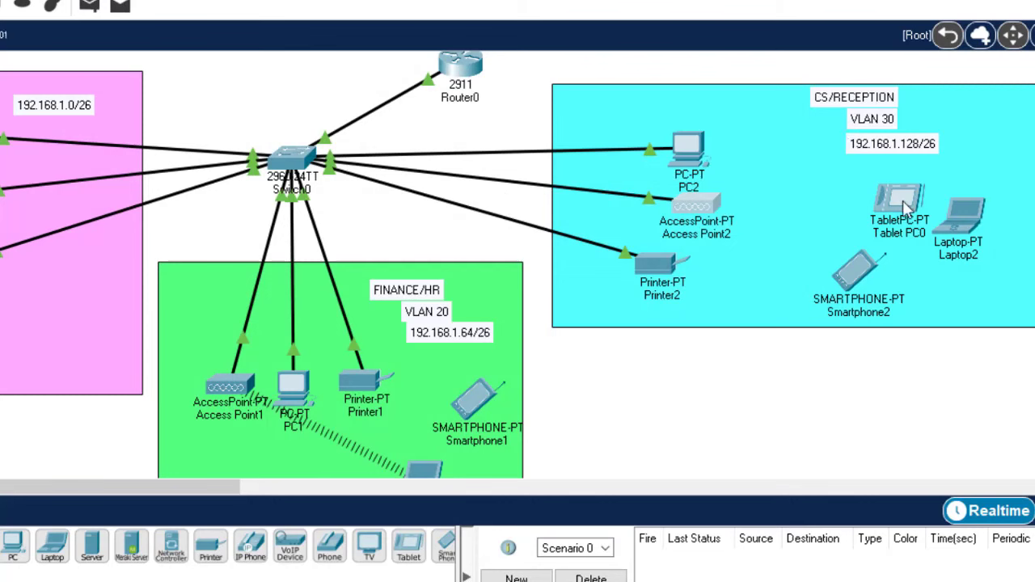
Step: Set Tablet PC0's SSID to CS-WIFI with WPA2-PSK and enter the pass phrase
{"action": "left_click", "coordinate": [906, 209]}
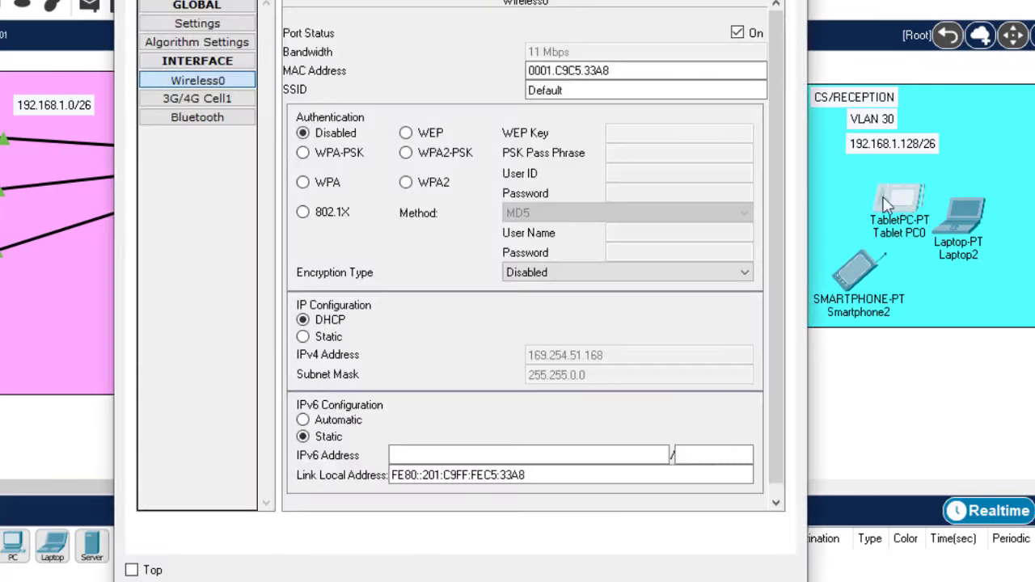
{"action": "double_click", "coordinate": [574, 90]}
{"action": "type", "text": "CS-WIFI"}
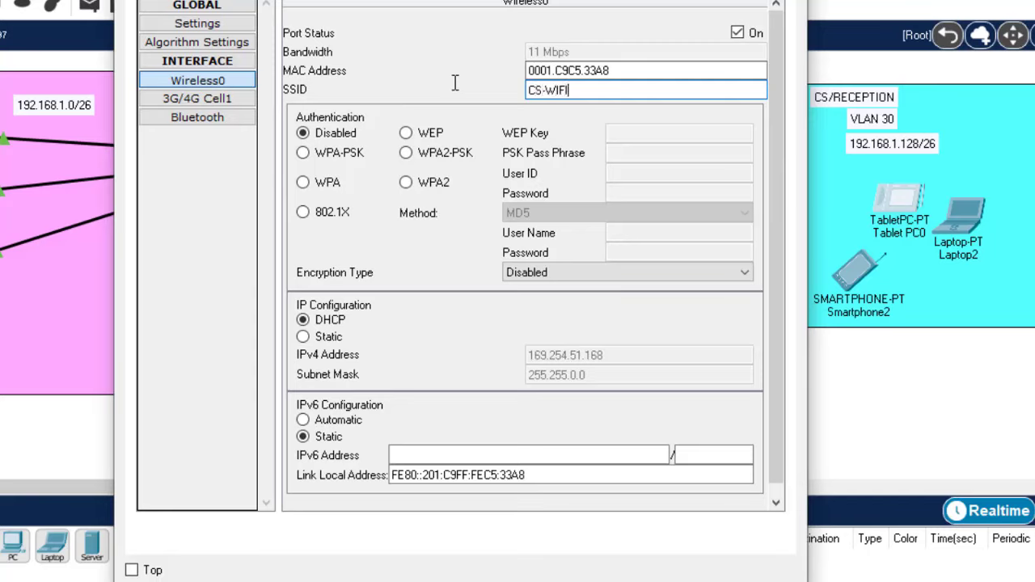
{"action": "left_click", "coordinate": [416, 154]}
{"action": "left_click", "coordinate": [645, 152]}
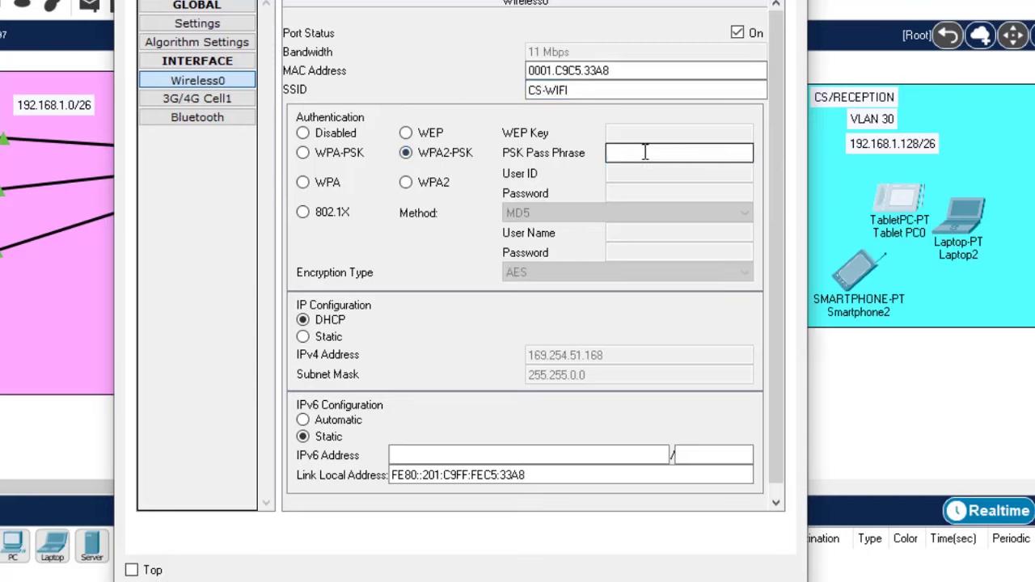
{"action": "type", "text": "Customer@123"}
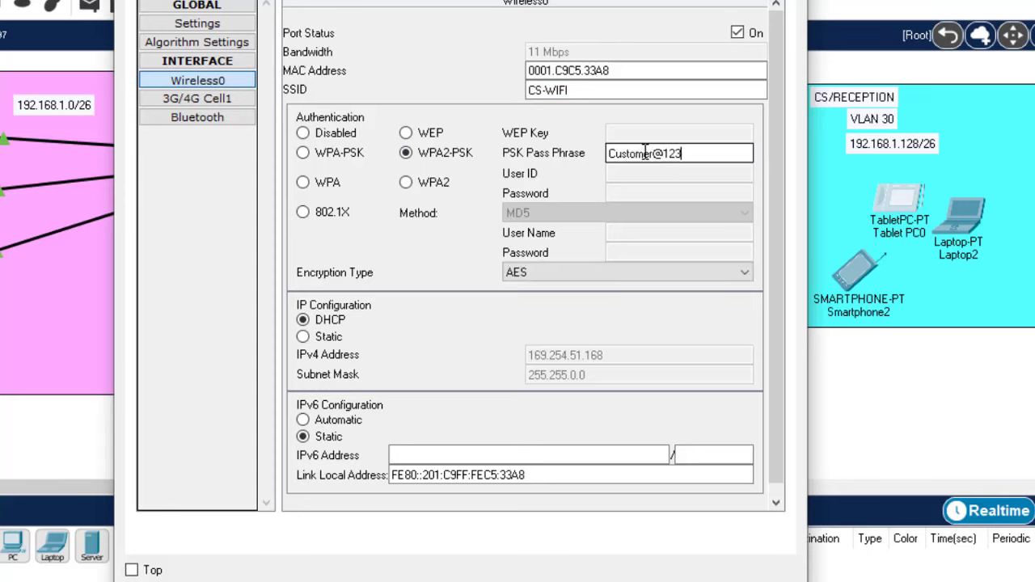
{"action": "key", "text": "alt+F4"}
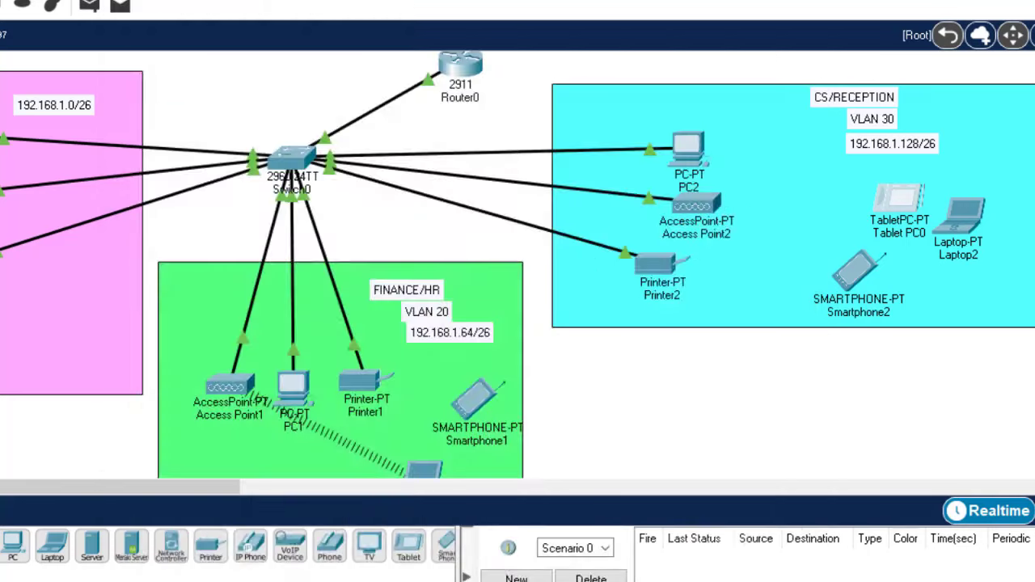
Step: Confirm Laptop1's DHCP address 192.168.1.68 in IP Configuration, then return to the topology
{"action": "scroll", "coordinate": [518, 267], "scroll_direction": "down", "scroll_amount": 5}
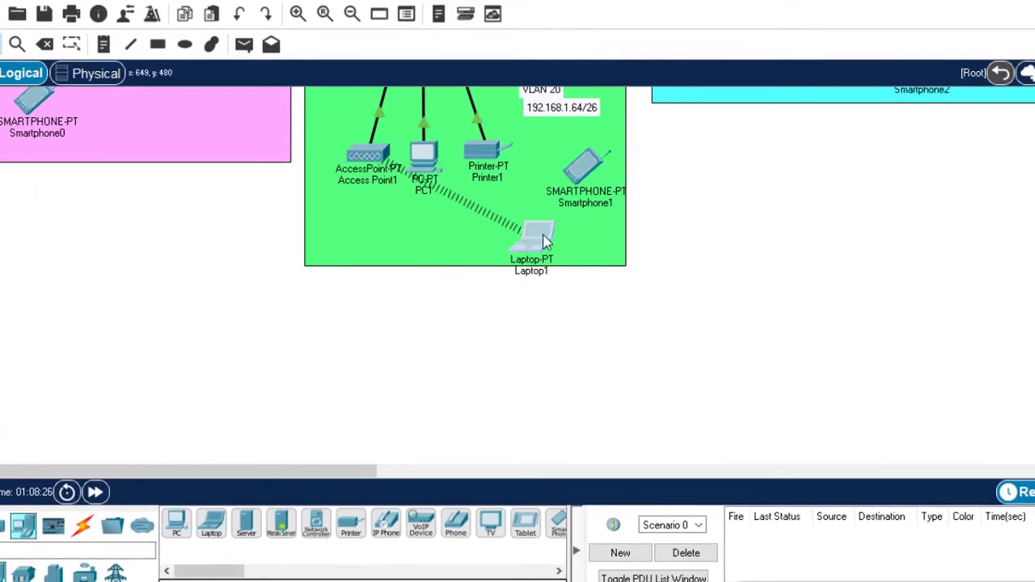
{"action": "left_click", "coordinate": [543, 241]}
{"action": "left_click", "coordinate": [370, 81]}
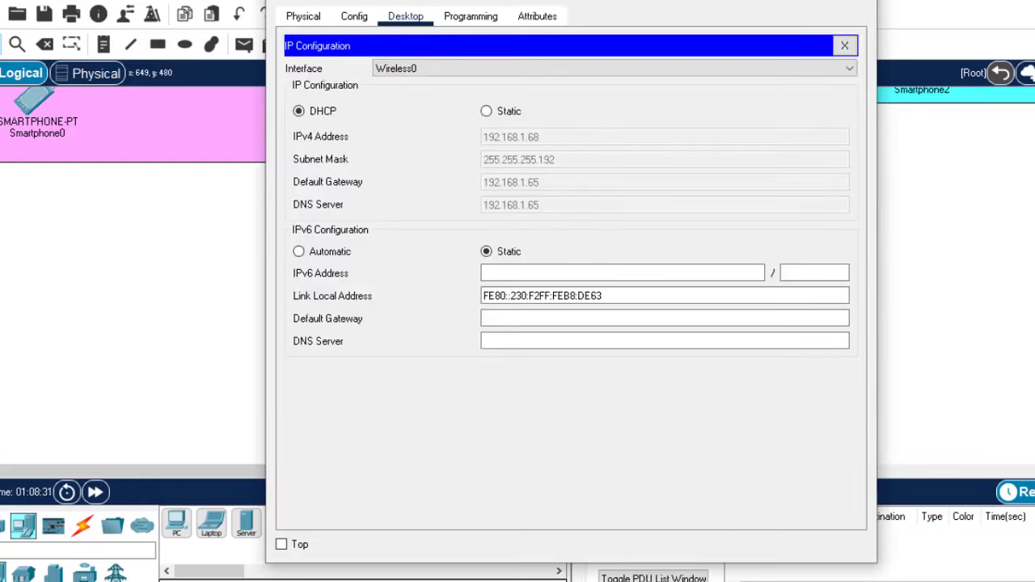
{"action": "key", "text": "alt+F4"}
{"action": "scroll", "coordinate": [518, 275], "scroll_direction": "up", "scroll_amount": 5}
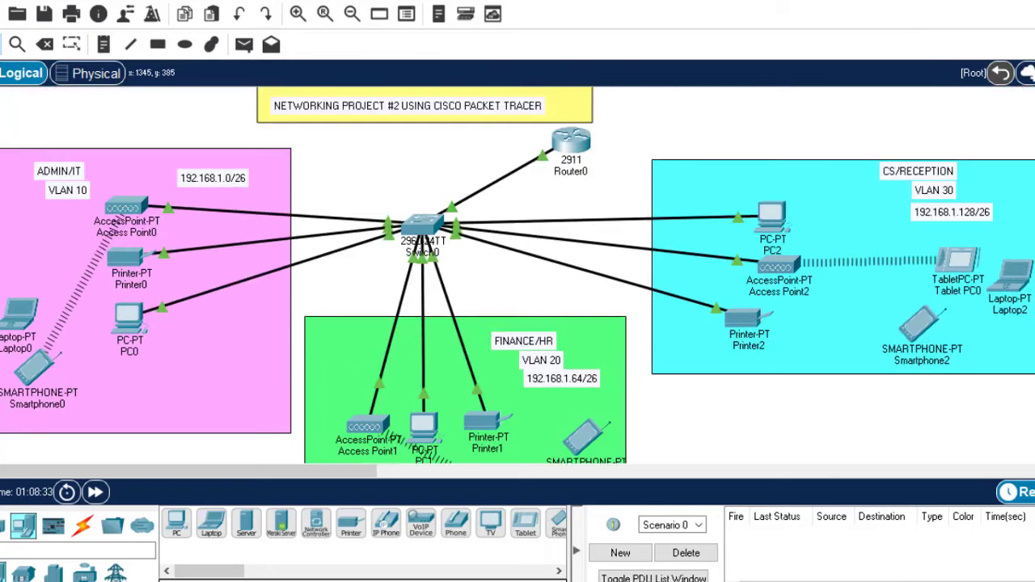
{"action": "scroll", "coordinate": [518, 275], "scroll_direction": "down", "scroll_amount": 4}
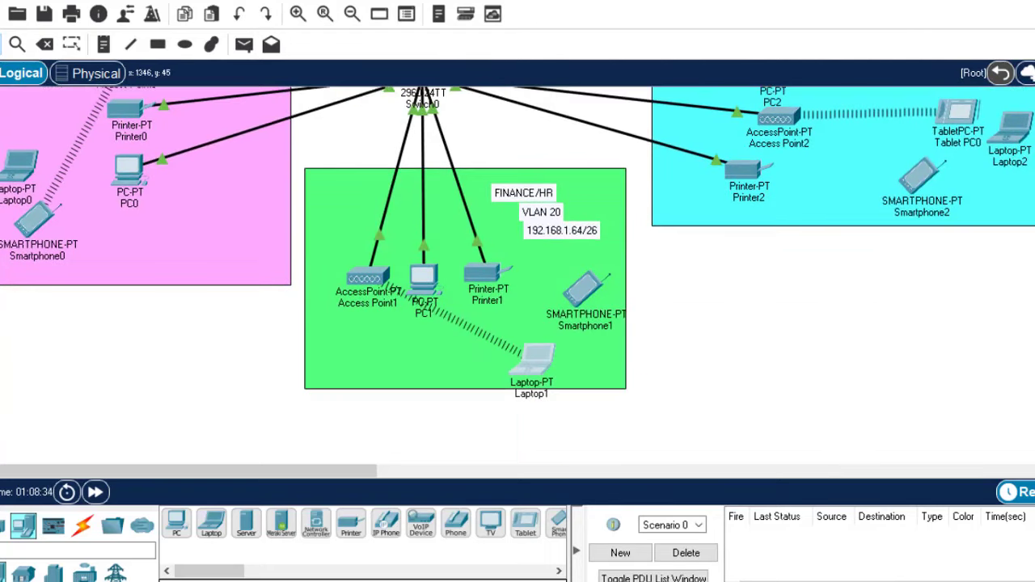
{"action": "scroll", "coordinate": [518, 275], "scroll_direction": "up", "scroll_amount": 3}
{"action": "scroll", "coordinate": [518, 274], "scroll_direction": "down", "scroll_amount": 2}
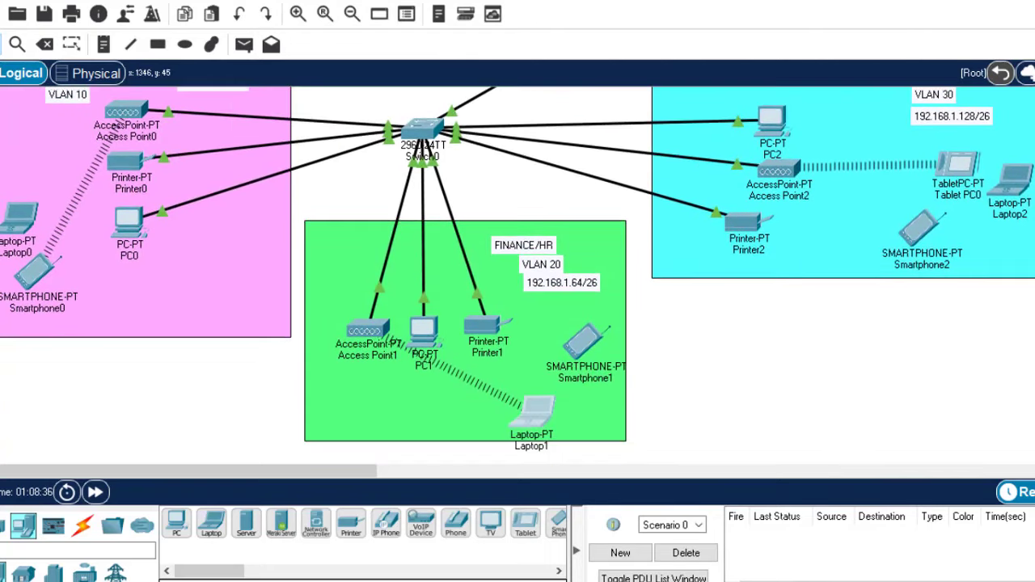
{"action": "scroll", "coordinate": [518, 275], "scroll_direction": "up", "scroll_amount": 2}
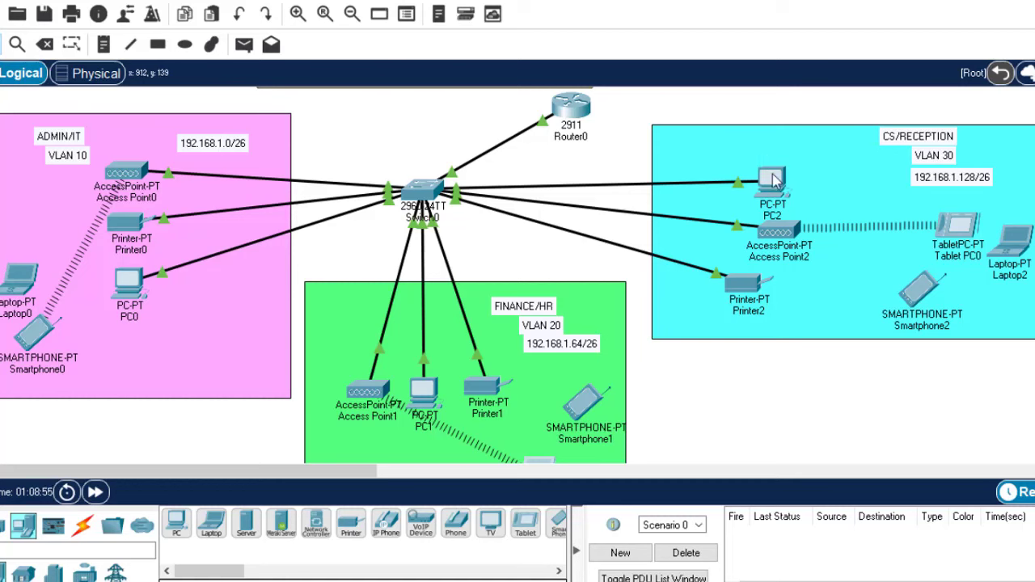
{"action": "mouse_move", "coordinate": [772, 179]}
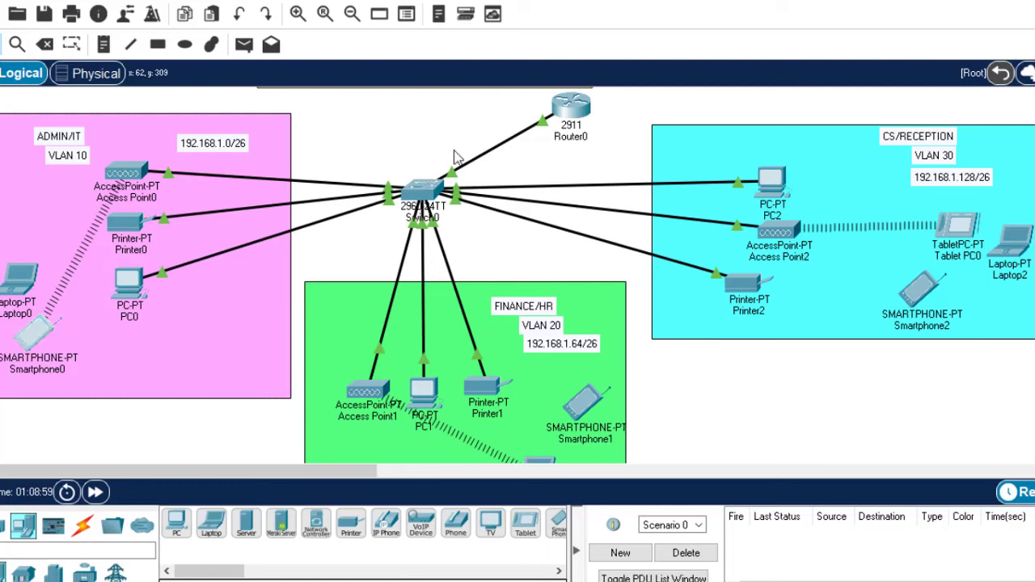
Step: Ping PC2 at 192.168.1.131 from Smartphone0's command prompt, getting 3 of 4 replies
{"action": "left_click", "coordinate": [772, 180]}
{"action": "left_click", "coordinate": [565, 85]}
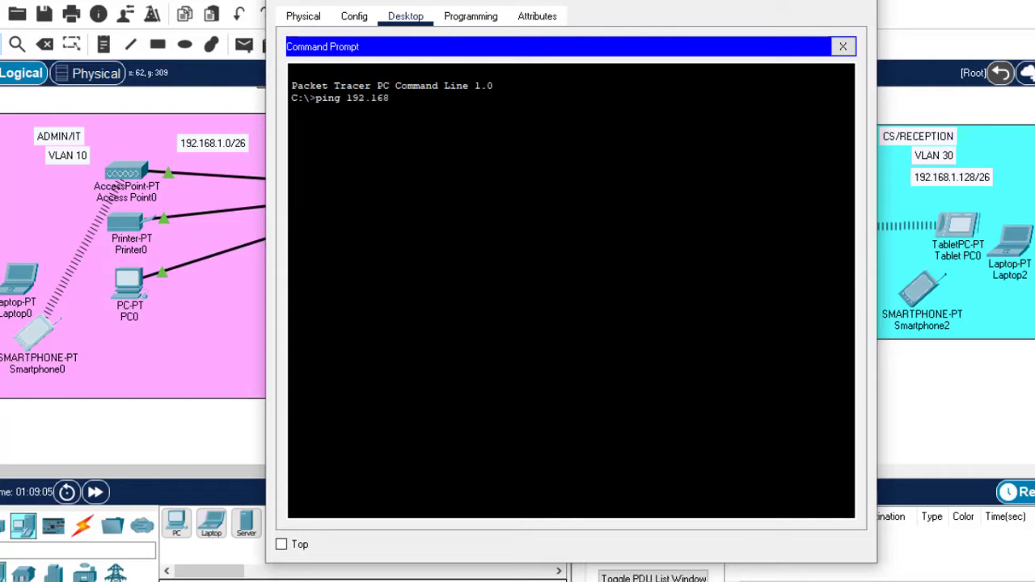
{"action": "type", "text": "ping 192.168.1.131"}
{"action": "key", "text": "Return"}
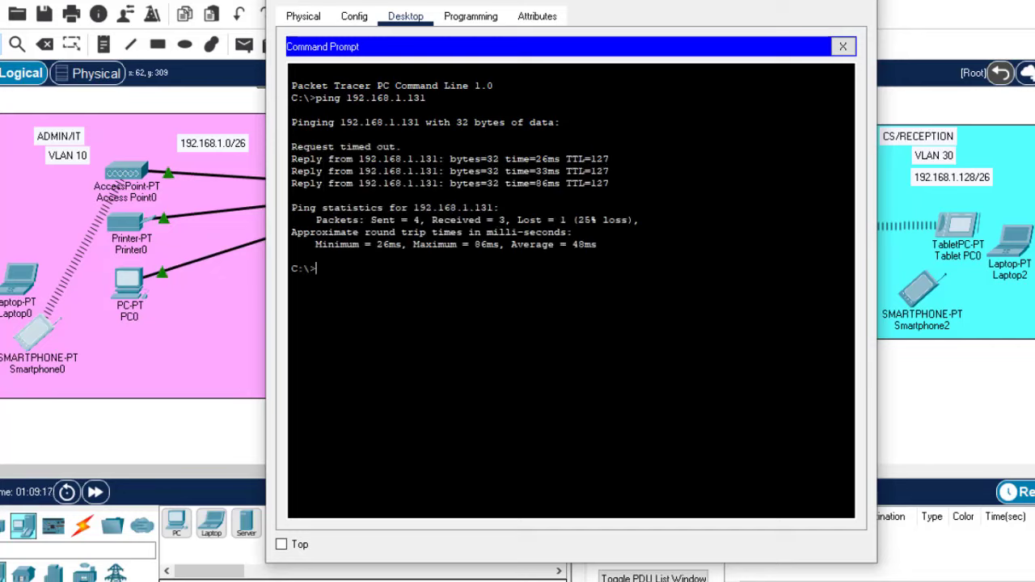
{"action": "key", "text": "alt+F4"}
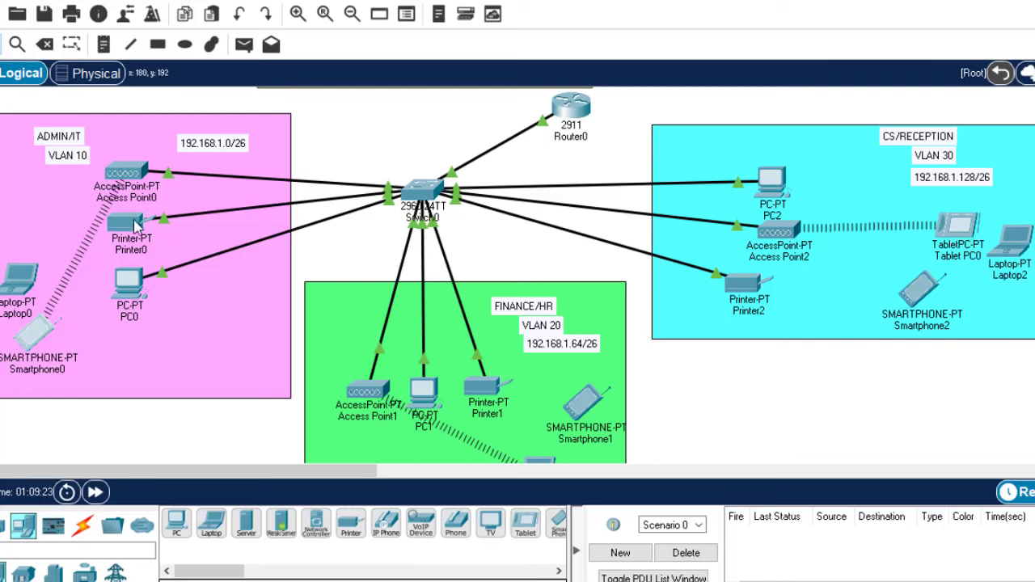
Step: Ping Printer0 at 192.168.1.3 from Tablet PC0's command prompt and close the window
{"action": "mouse_move", "coordinate": [135, 226]}
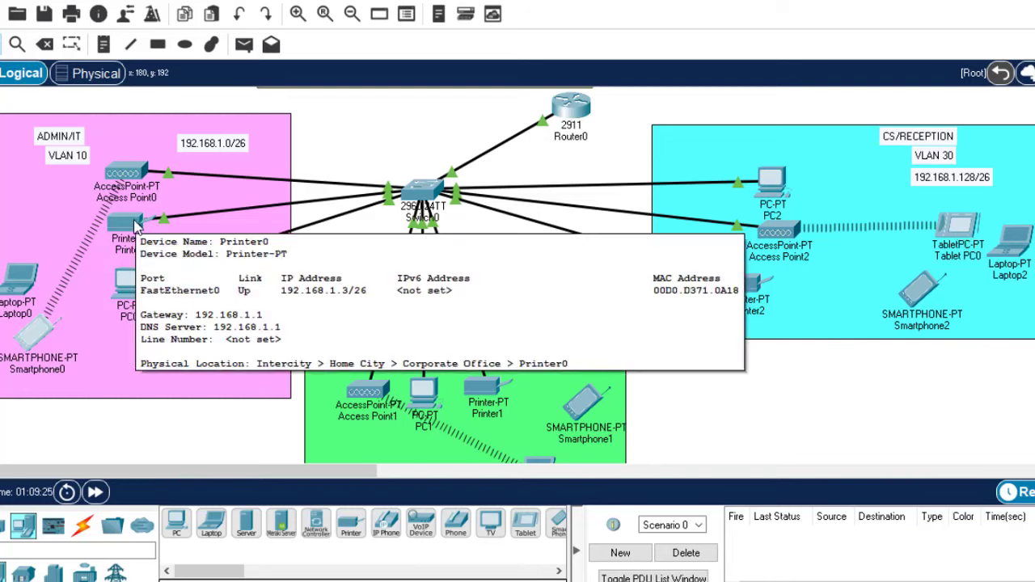
{"action": "left_click", "coordinate": [962, 231]}
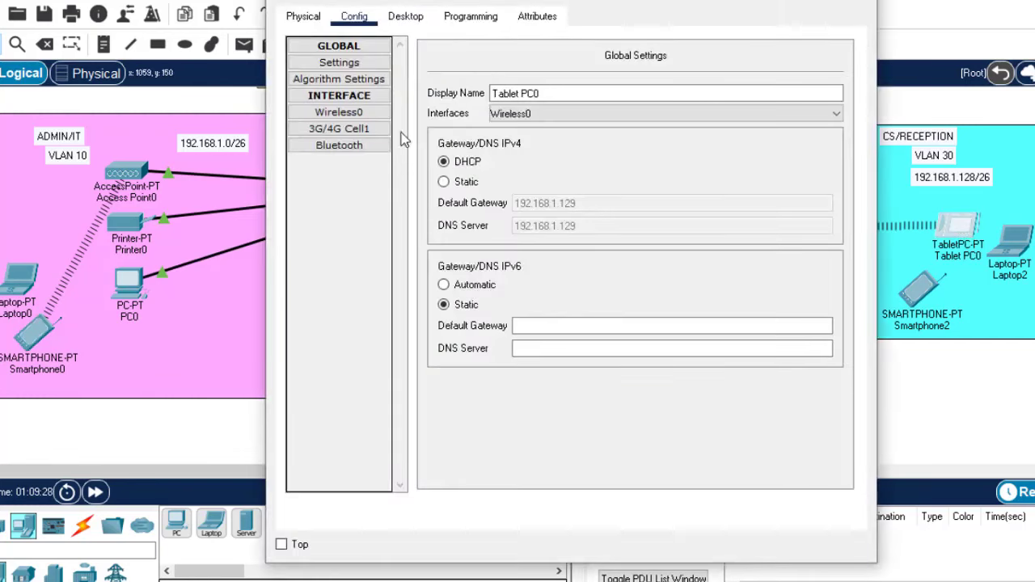
{"action": "left_click", "coordinate": [422, 19]}
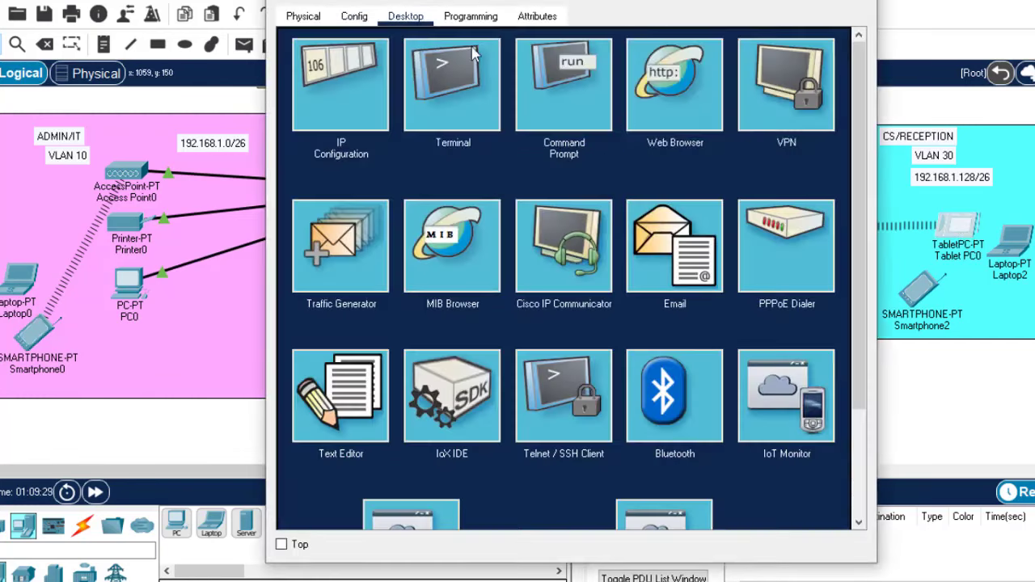
{"action": "left_click", "coordinate": [564, 113]}
{"action": "type", "text": "ping"}
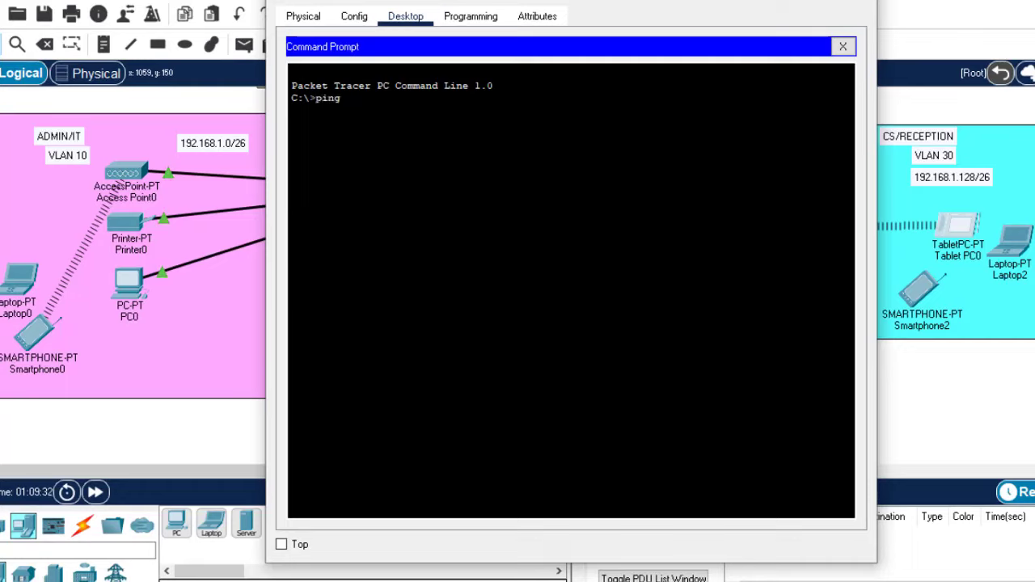
{"action": "type", "text": " 192.168.1.3"}
{"action": "key", "text": "Return"}
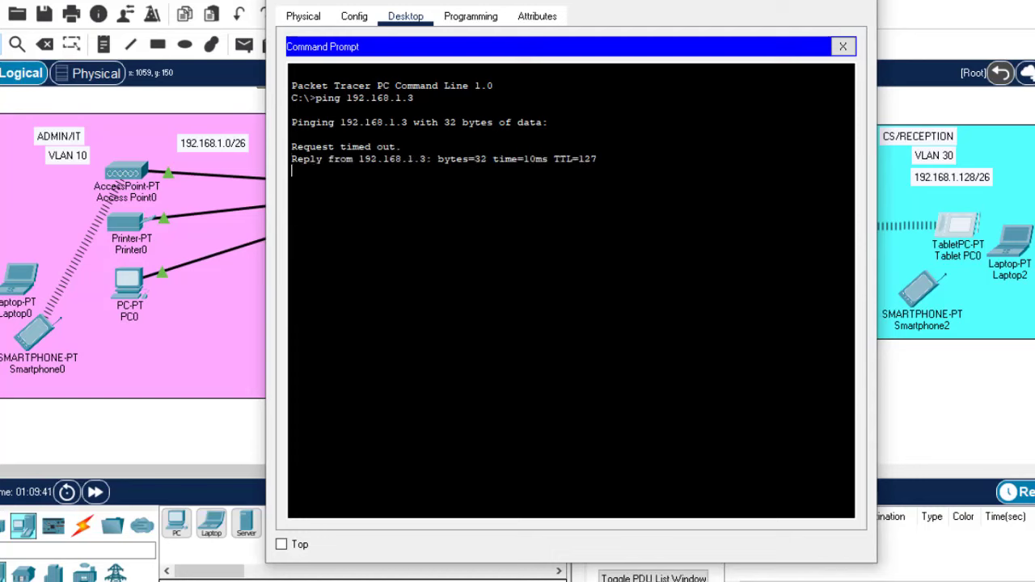
{"action": "left_click", "coordinate": [873, 7]}
{"action": "scroll", "coordinate": [518, 275], "scroll_direction": "down", "scroll_amount": 3}
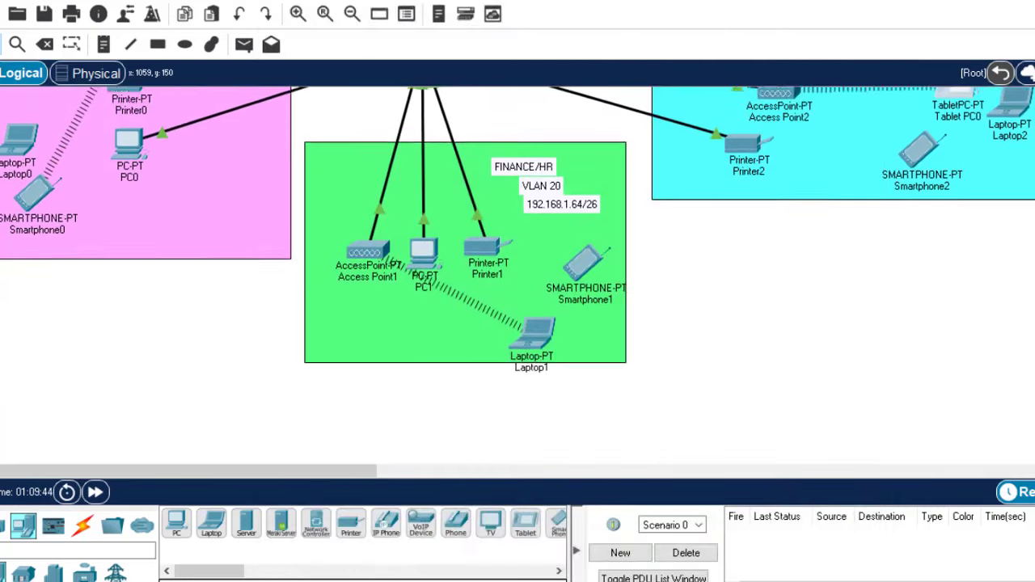
{"action": "scroll", "coordinate": [518, 275], "scroll_direction": "up", "scroll_amount": 4}
{"action": "scroll", "coordinate": [517, 274], "scroll_direction": "down", "scroll_amount": 6}
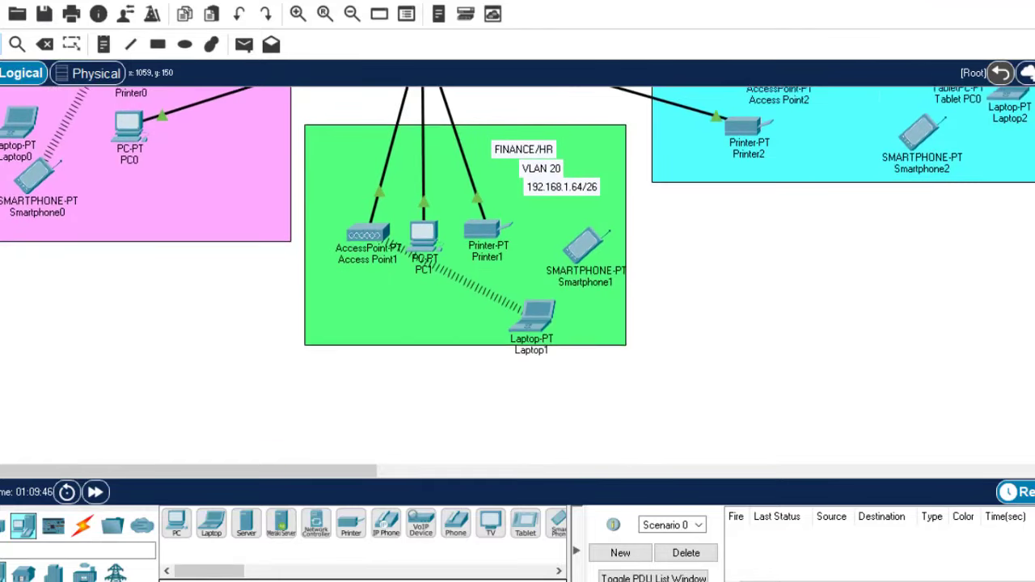
{"action": "scroll", "coordinate": [518, 275], "scroll_direction": "up", "scroll_amount": 4}
{"action": "scroll", "coordinate": [518, 275], "scroll_direction": "up", "scroll_amount": 4}
{"action": "scroll", "coordinate": [517, 275], "scroll_direction": "down", "scroll_amount": 4}
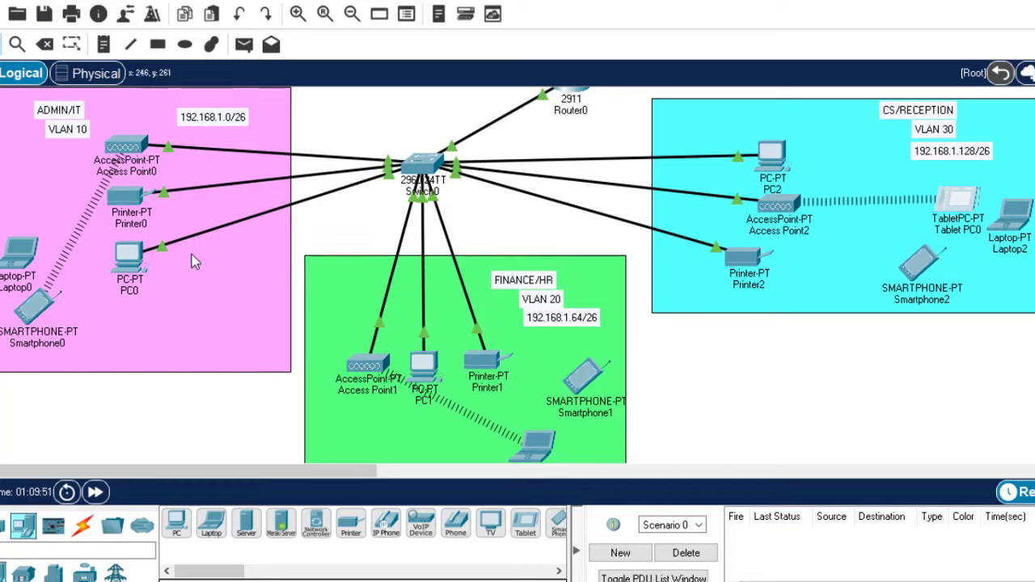
Step: Ping PC0 at 192.168.1.2 from Laptop1's command prompt, getting 3 of 4 replies
{"action": "mouse_move", "coordinate": [129, 253]}
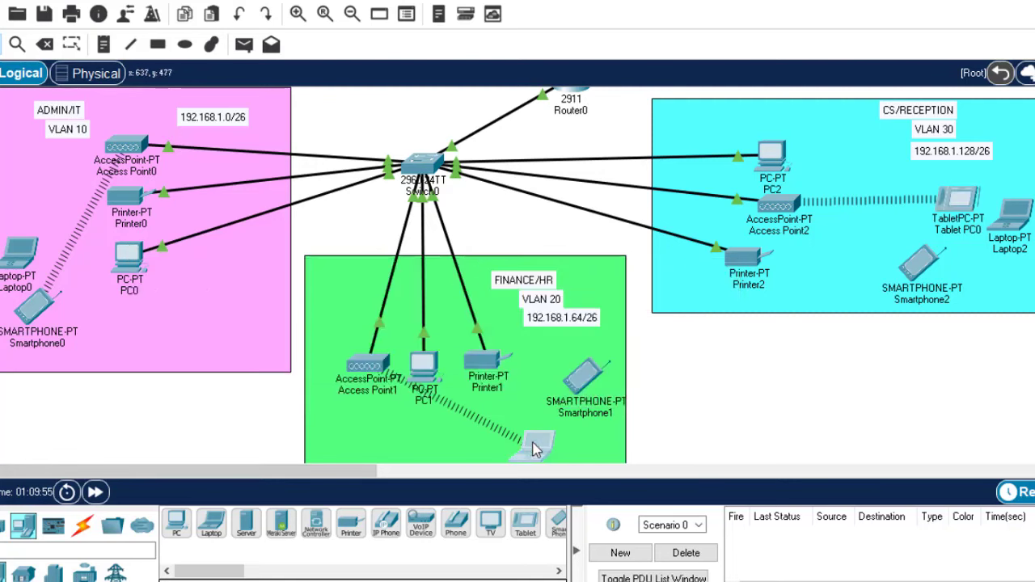
{"action": "left_click", "coordinate": [534, 448]}
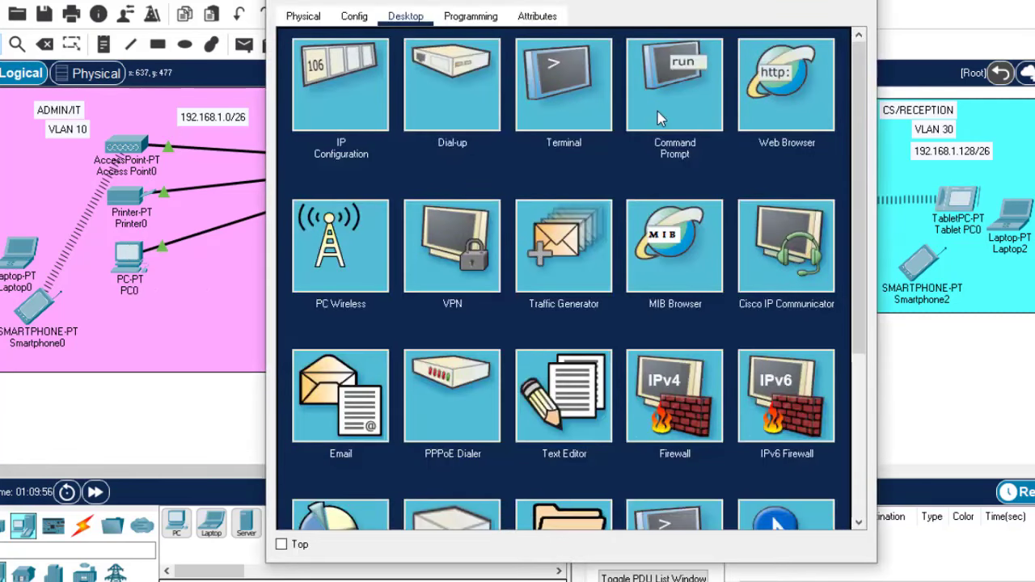
{"action": "left_click", "coordinate": [682, 80]}
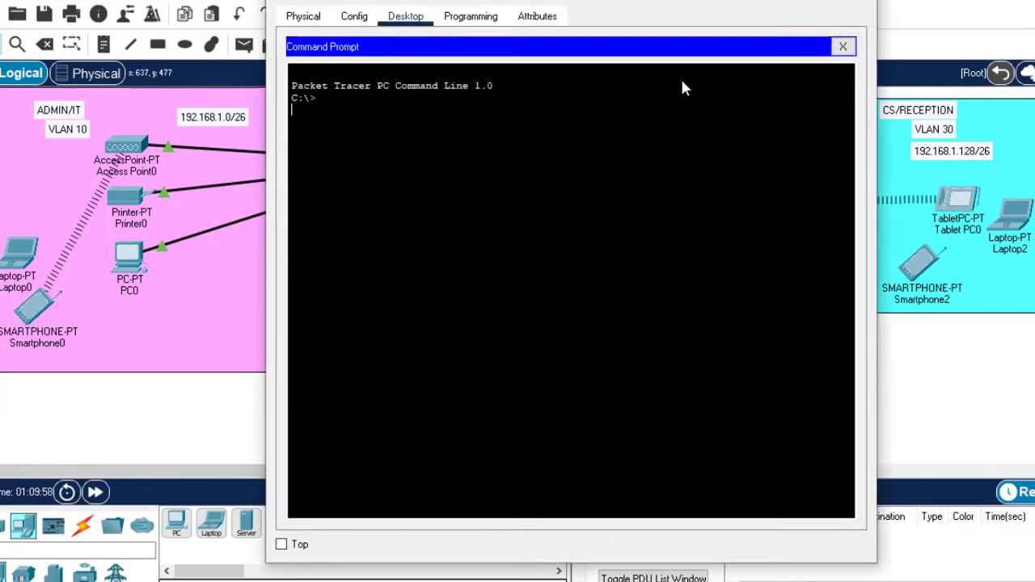
{"action": "type", "text": "ping 192.16"}
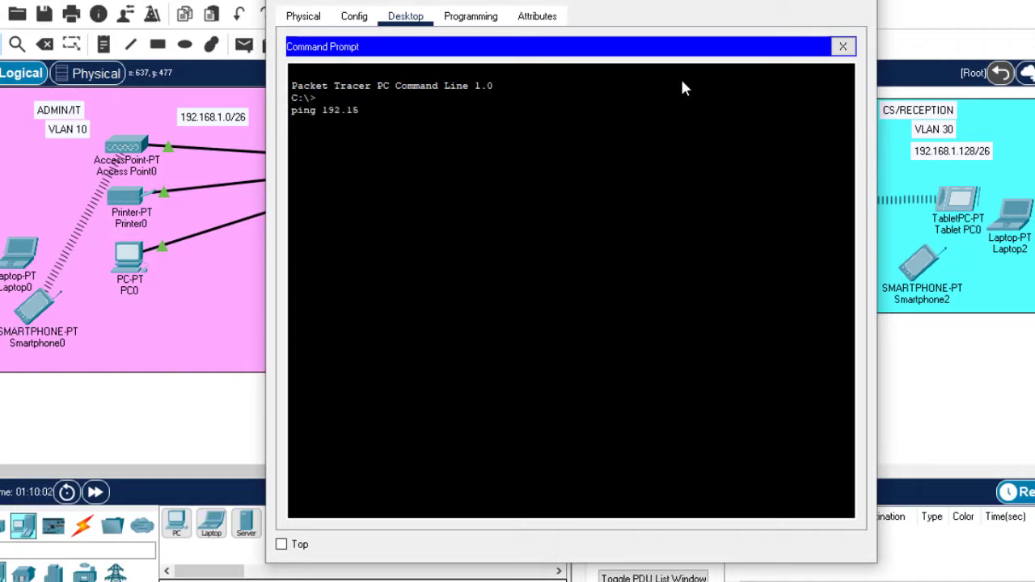
{"action": "key", "text": "BackSpace"}
{"action": "type", "text": "68.1.2"}
{"action": "key", "text": "Return"}
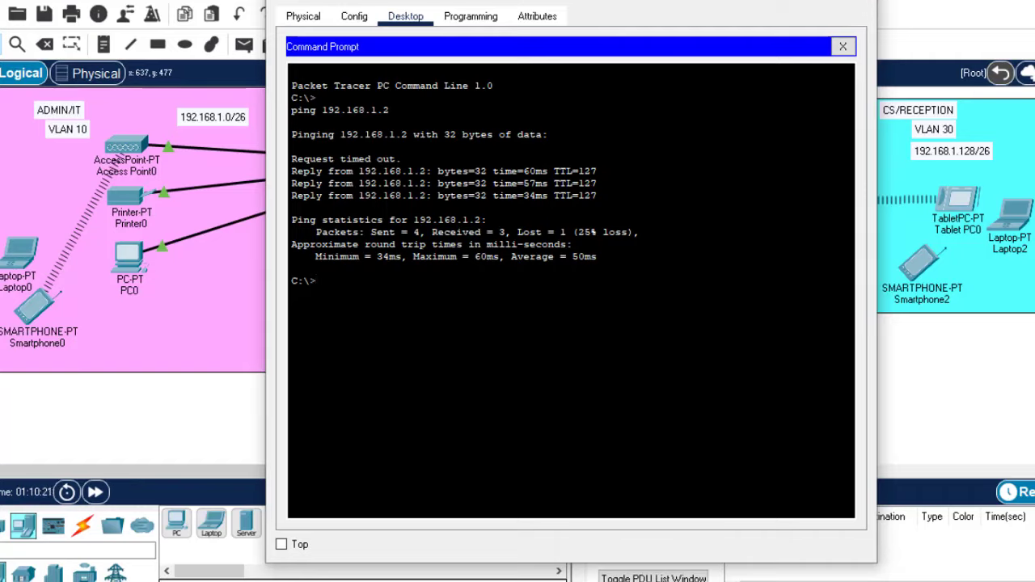
{"action": "key", "text": "alt+F4"}
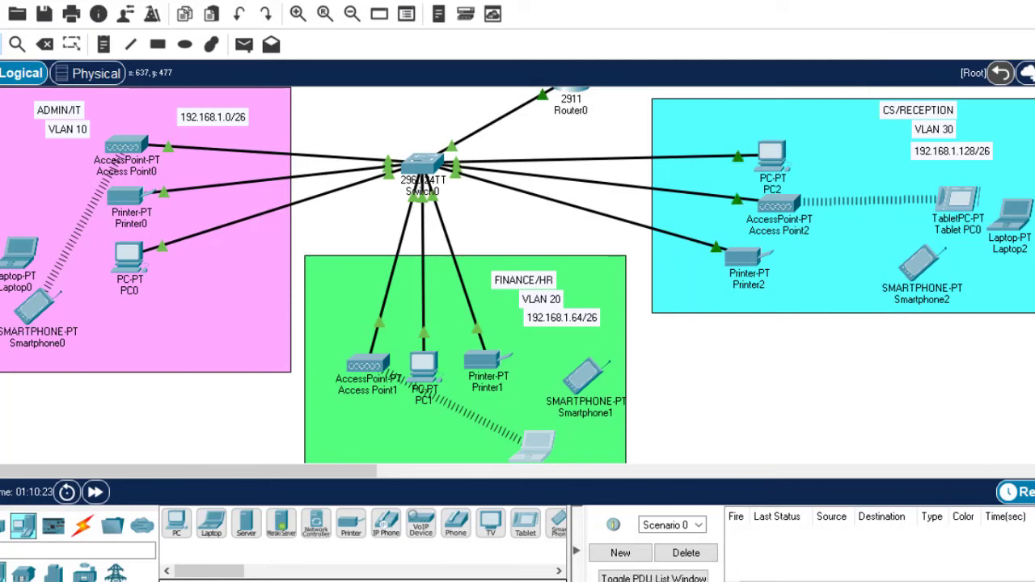
{"action": "scroll", "coordinate": [517, 275], "scroll_direction": "up", "scroll_amount": 1}
{"action": "scroll", "coordinate": [518, 275], "scroll_direction": "down", "scroll_amount": 3}
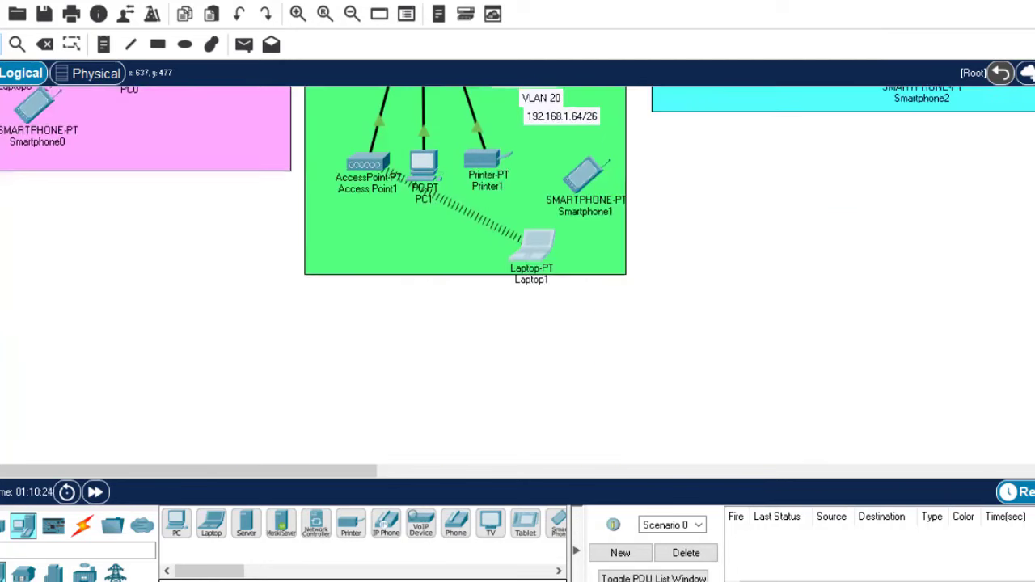
{"action": "scroll", "coordinate": [517, 275], "scroll_direction": "up", "scroll_amount": 3}
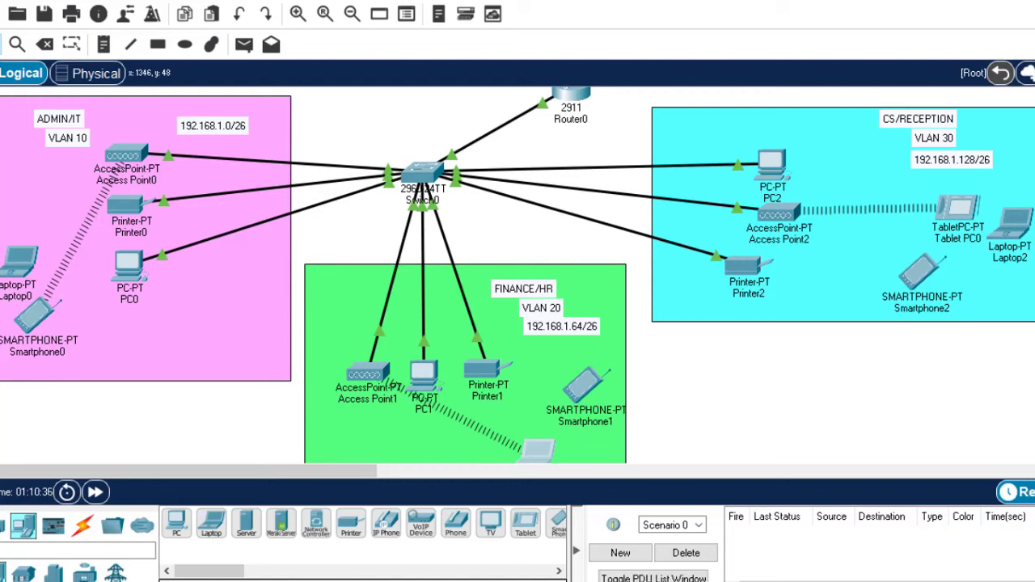
Step: Switch to Windows Photos to review the six-requirement network brief
{"action": "key", "text": "alt+Tab"}
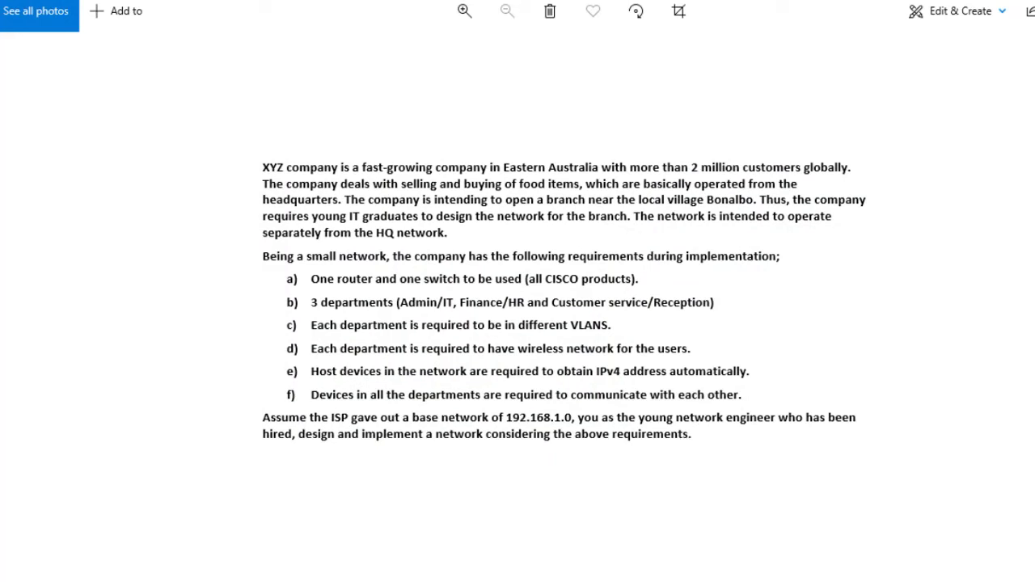
{"action": "key", "text": "alt+Tab"}
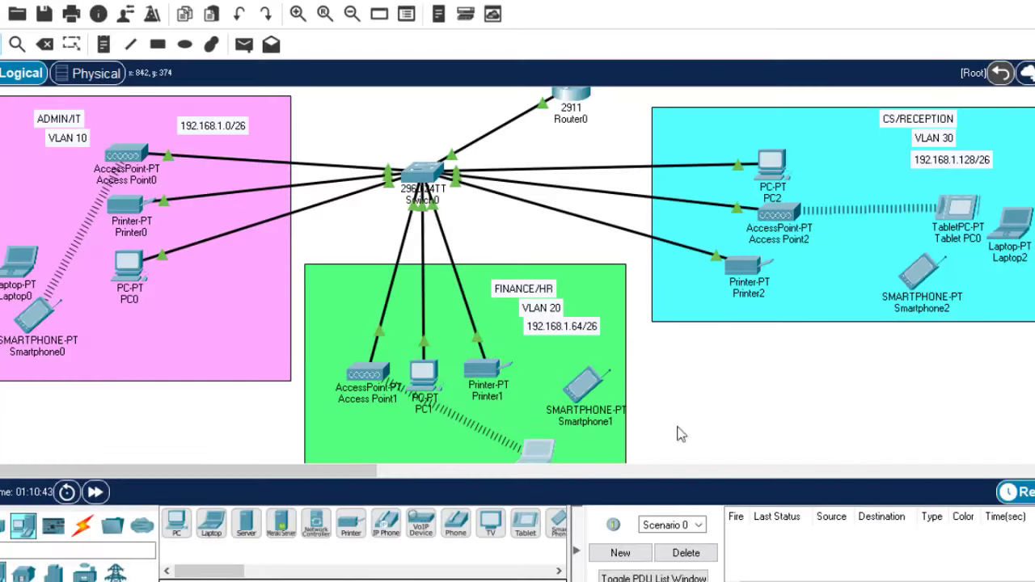
{"action": "key", "text": "alt+Tab"}
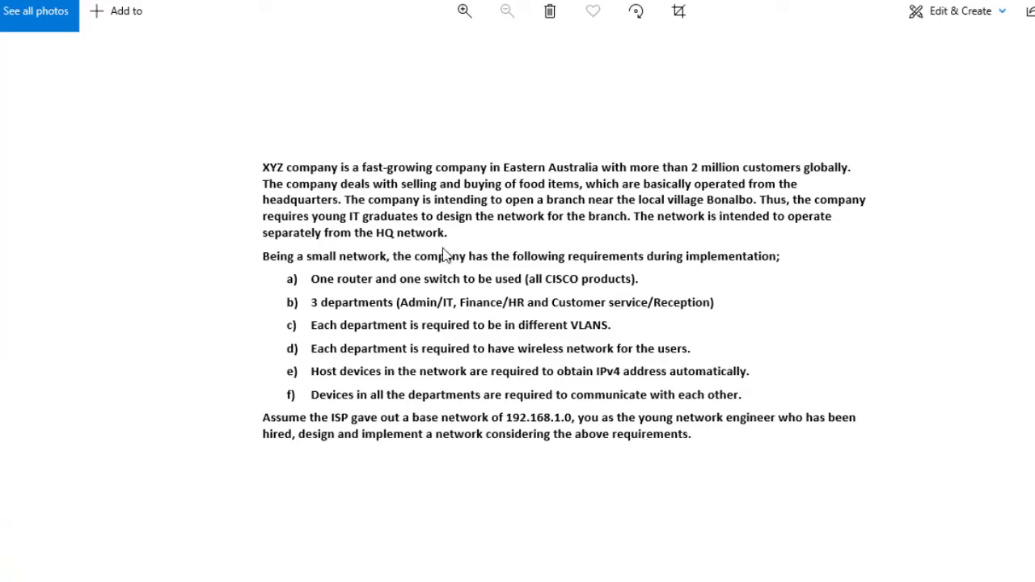